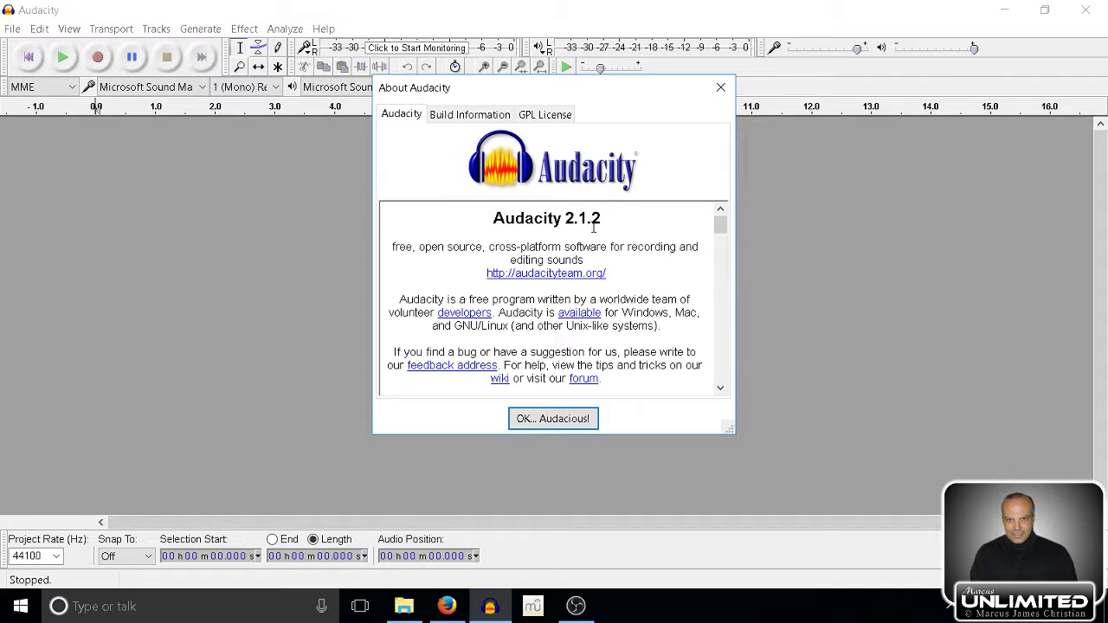
- Dismiss the About window, switch to MuseScore and start creating a new score
click(556, 418)
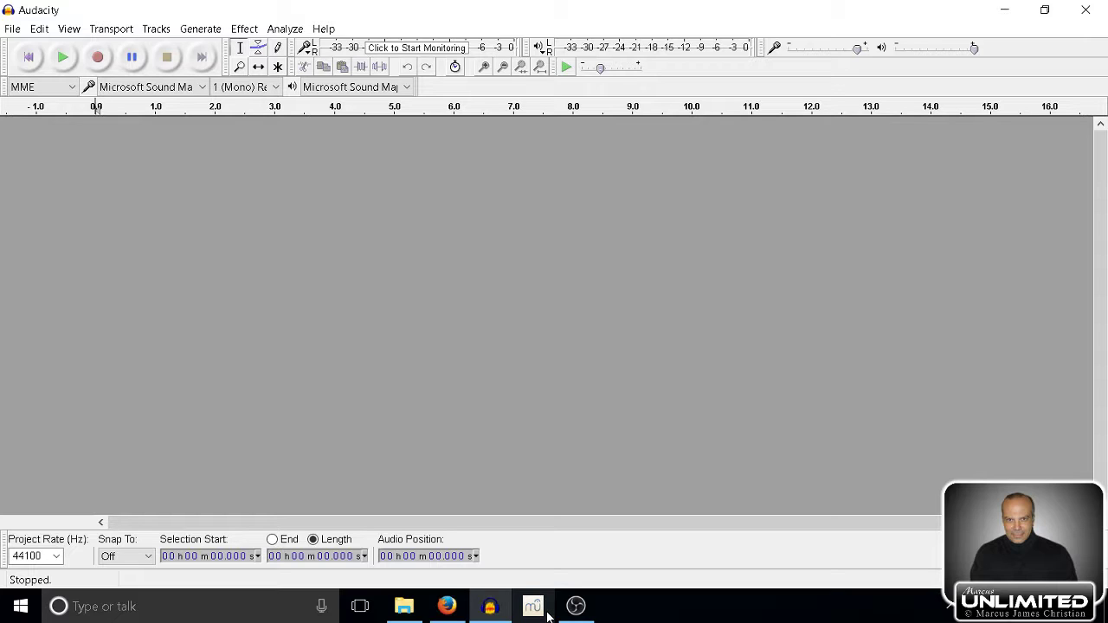
click(547, 615)
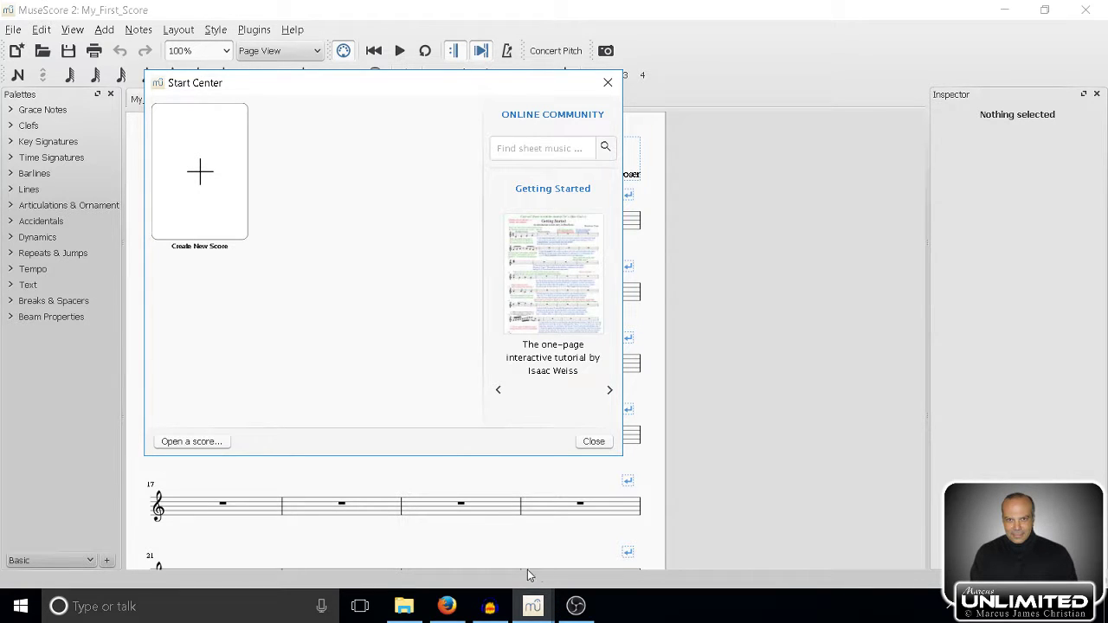
click(200, 178)
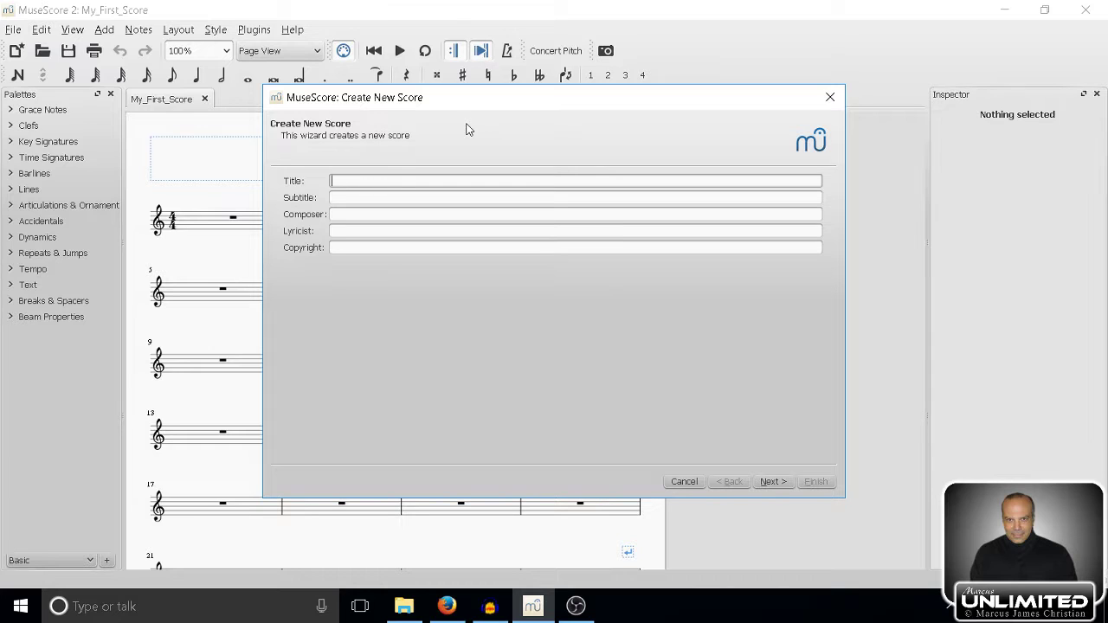
- Enter "Medium Level Prize Gain!" as the title of the new score
text(Medium Level Prizew)
key(BackSpace)
text(Gain!)
click(356, 215)
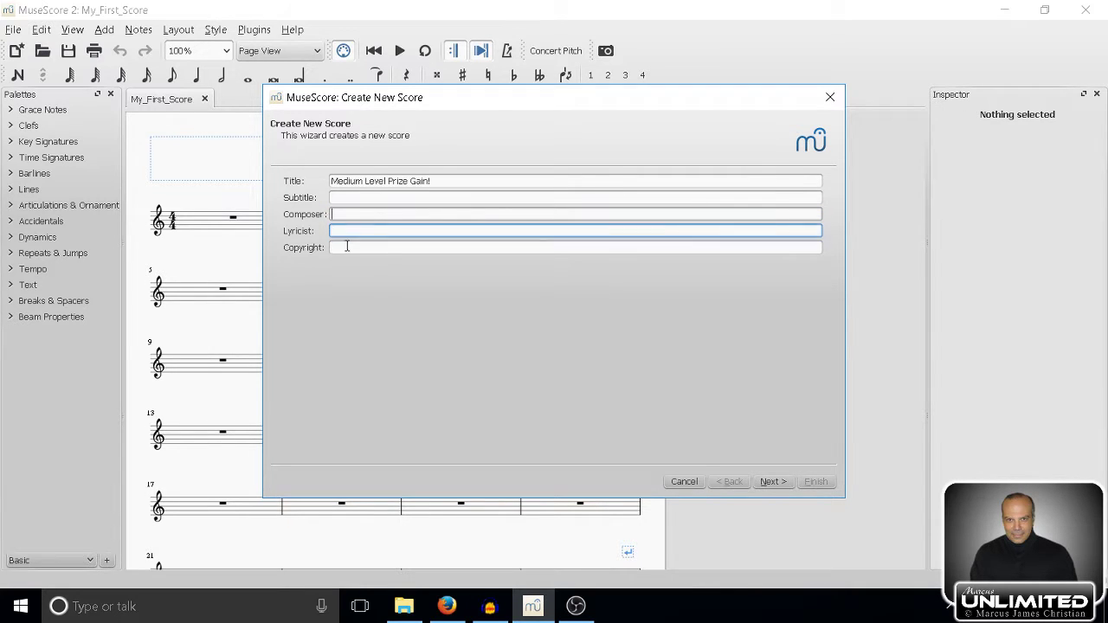
- Fill in the copyright with ©2017, the author's full name, a slash and the brand name, and proceed to the template choice
click(346, 247)
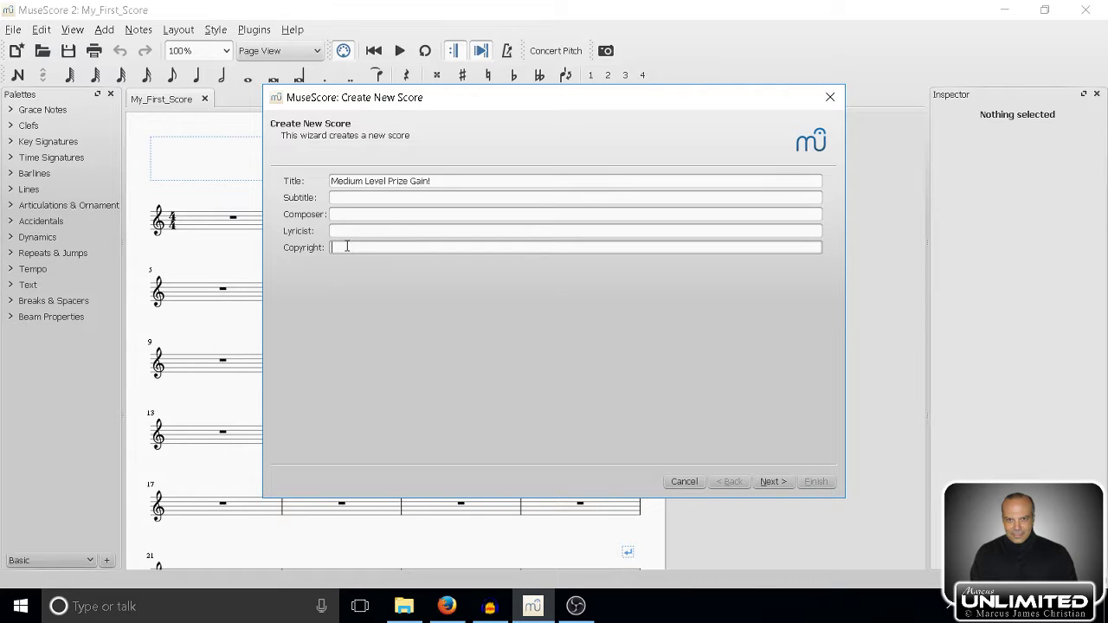
text(©2017)
text(Marcus James Christian)
key(BackSpace)
key(BackSpace)
key(BackSpace)
text(ian / marcu)
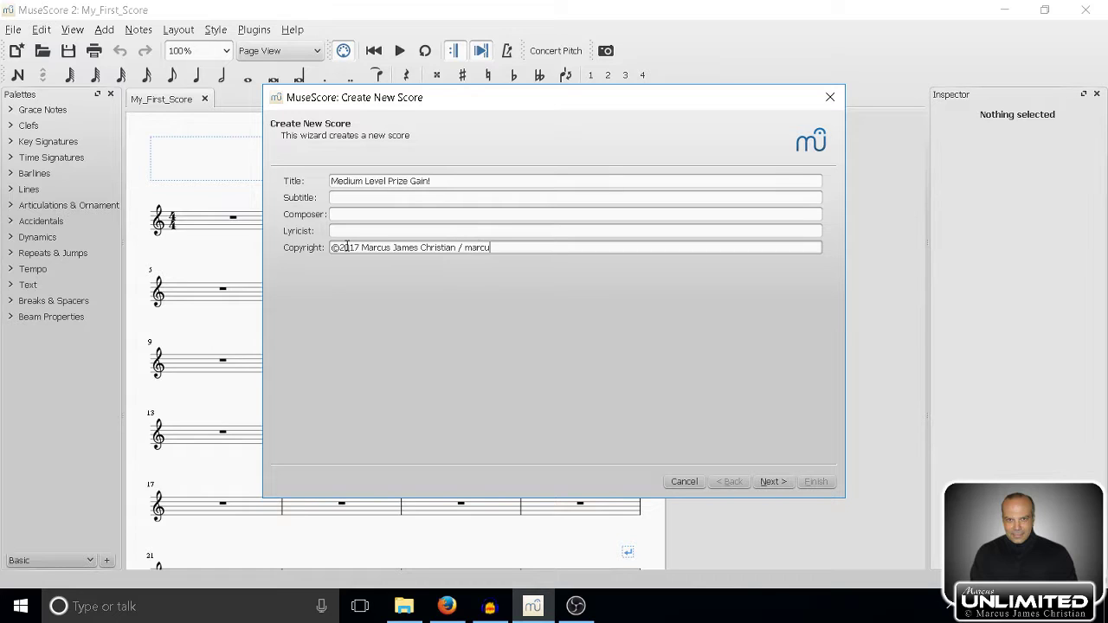
text(sunlimited)
click(772, 481)
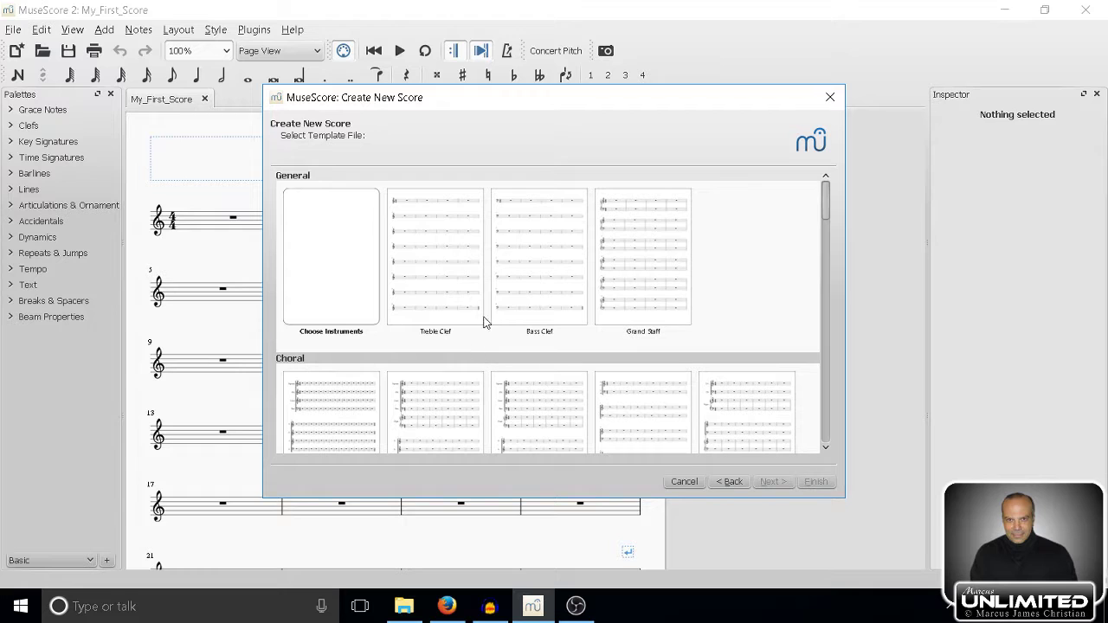
- Use the Choose Instruments template and add Glockenspiel and Vibraphone from the Pitched Percussion group
double_click(343, 286)
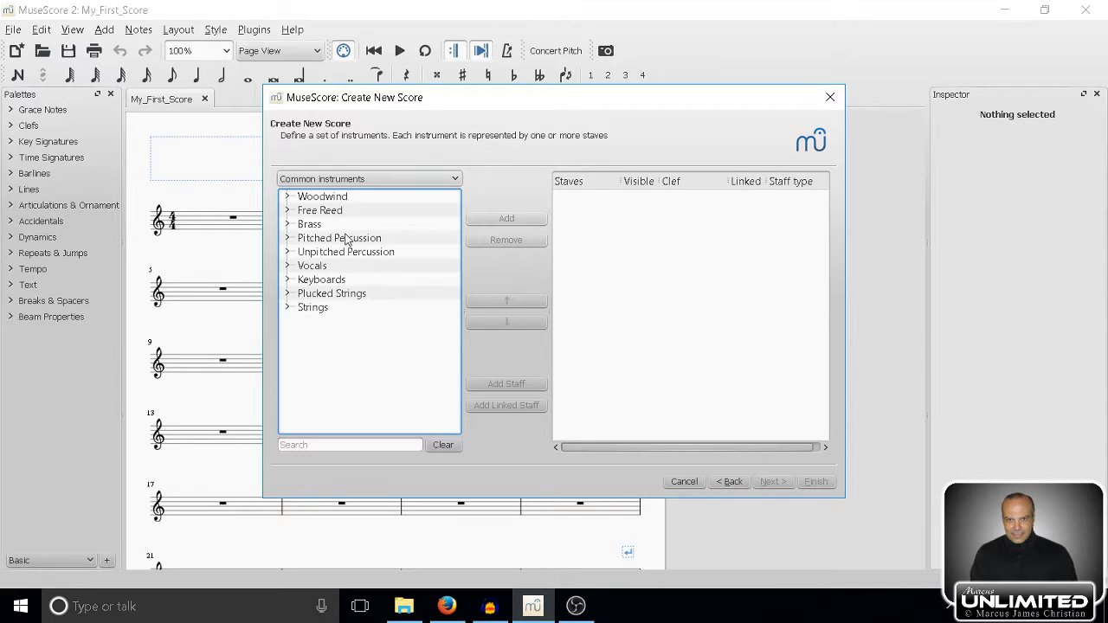
double_click(405, 237)
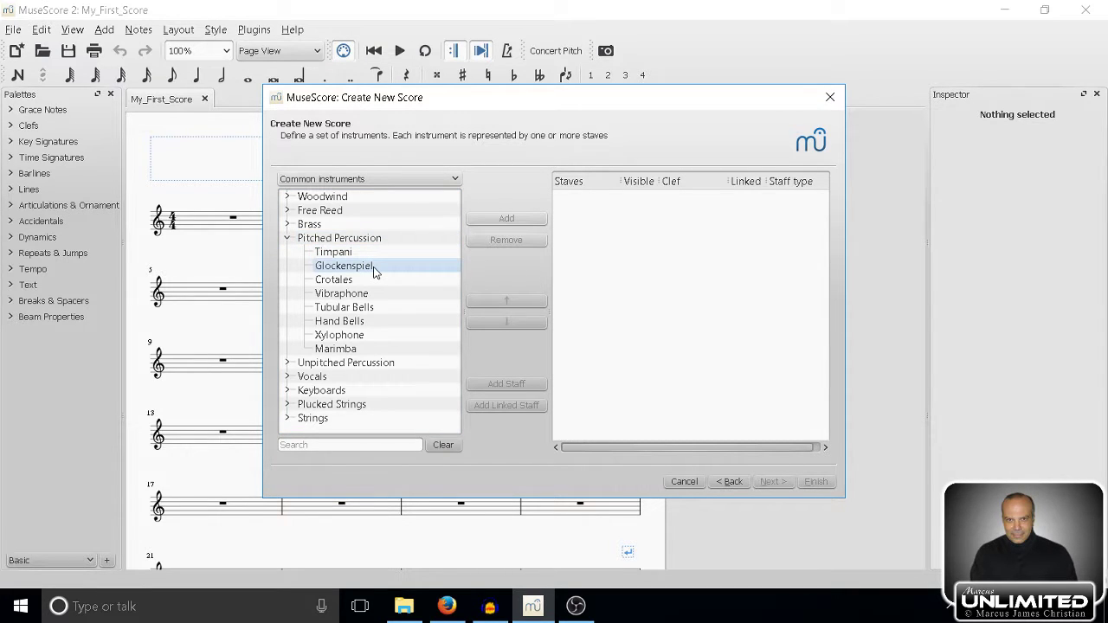
click(378, 266)
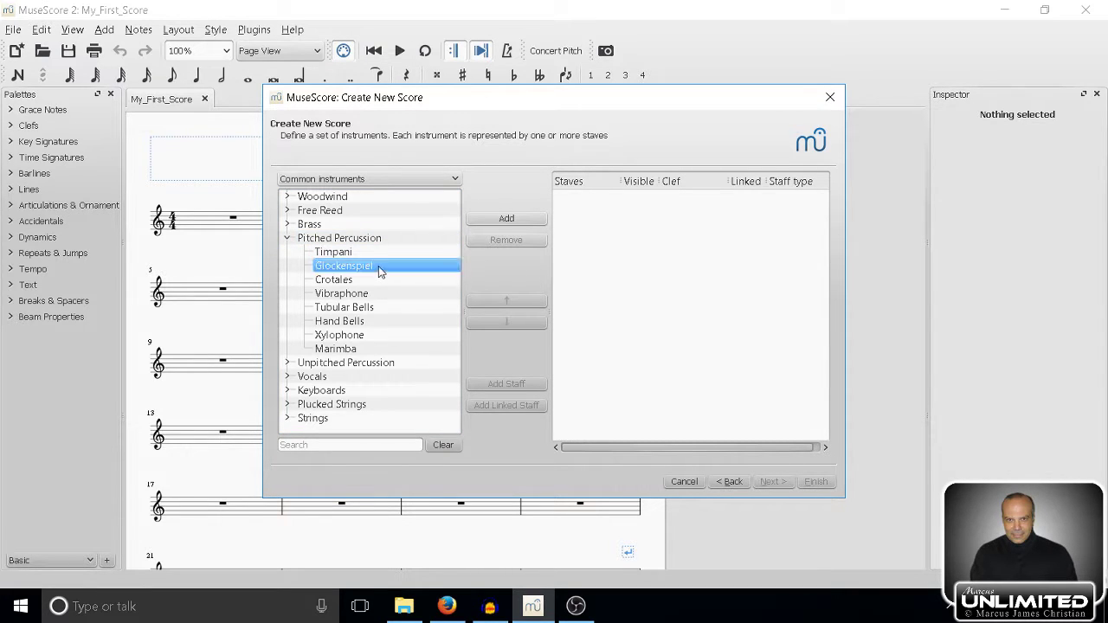
click(505, 221)
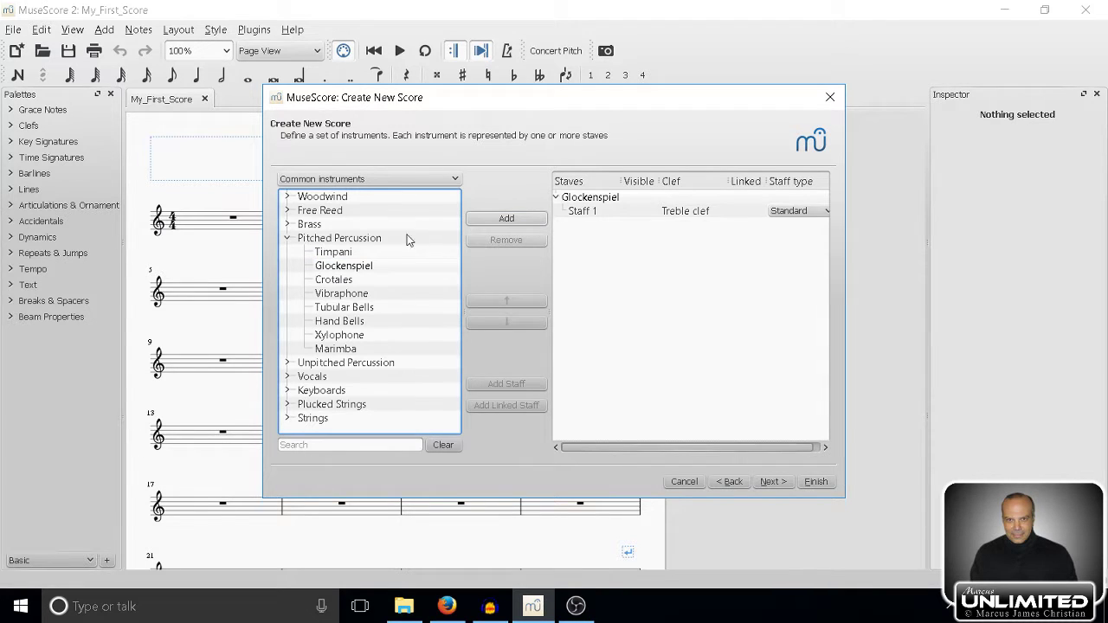
click(356, 295)
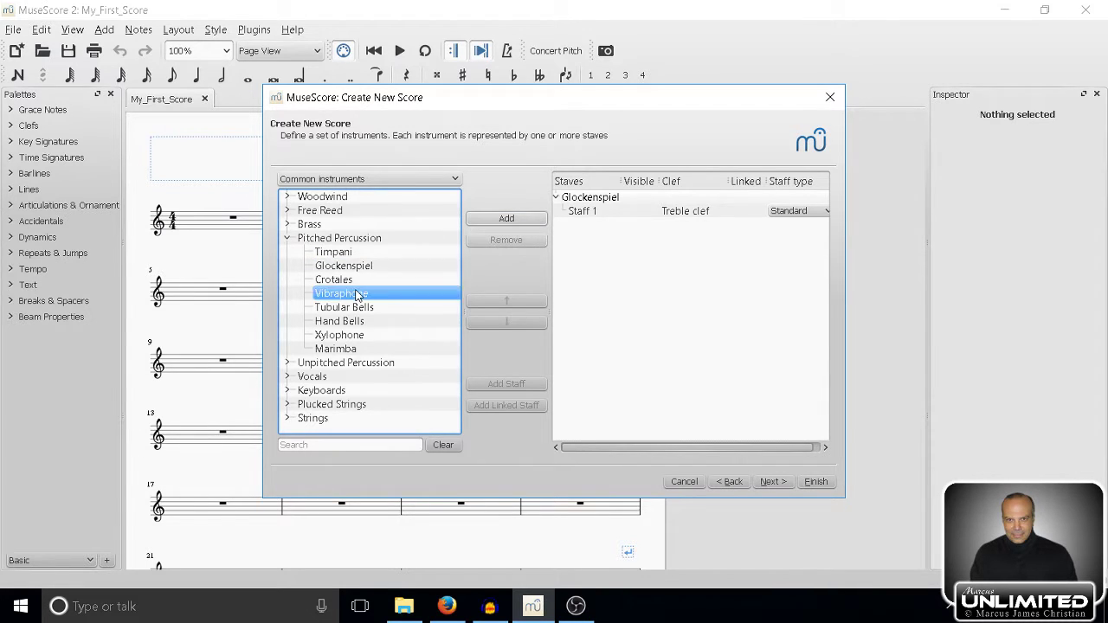
click(505, 220)
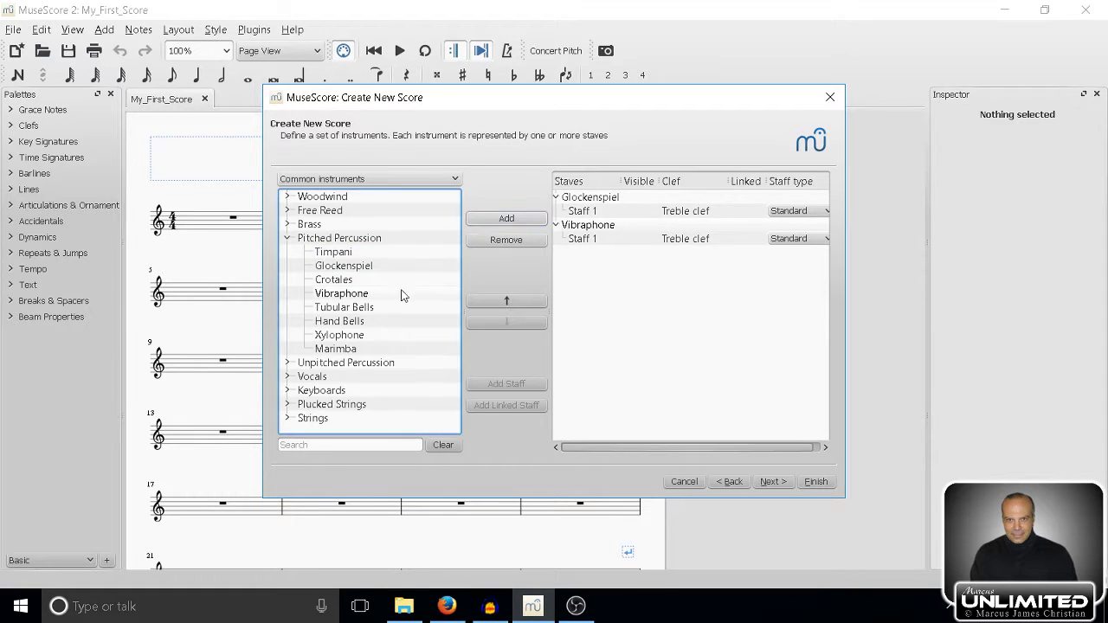
- Add Voice from the Vocals group and accept the instrument list
click(313, 378)
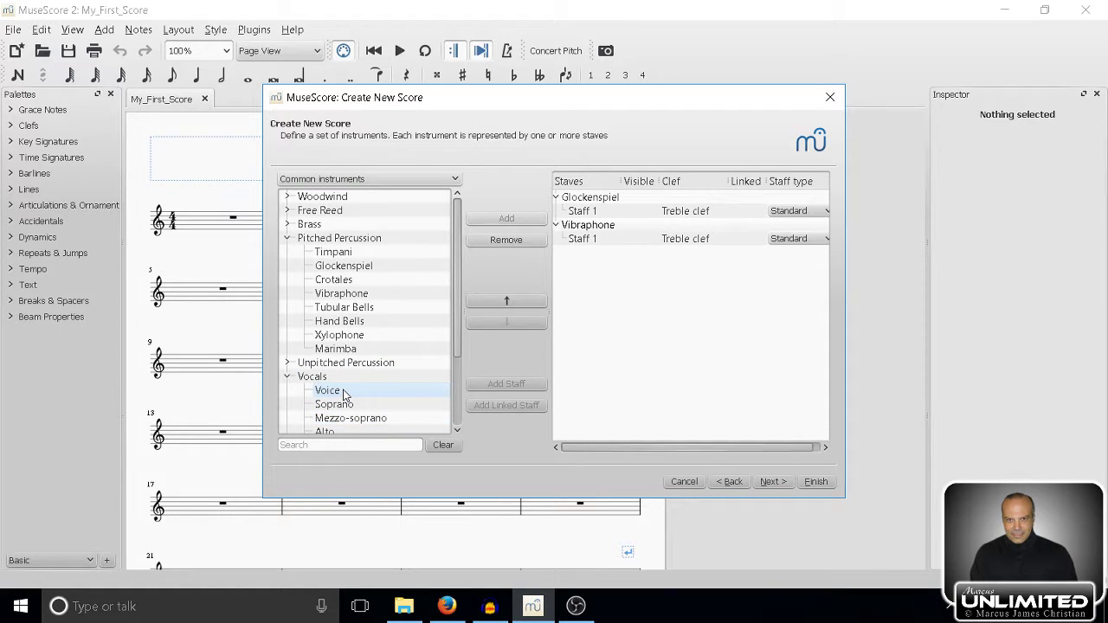
click(351, 394)
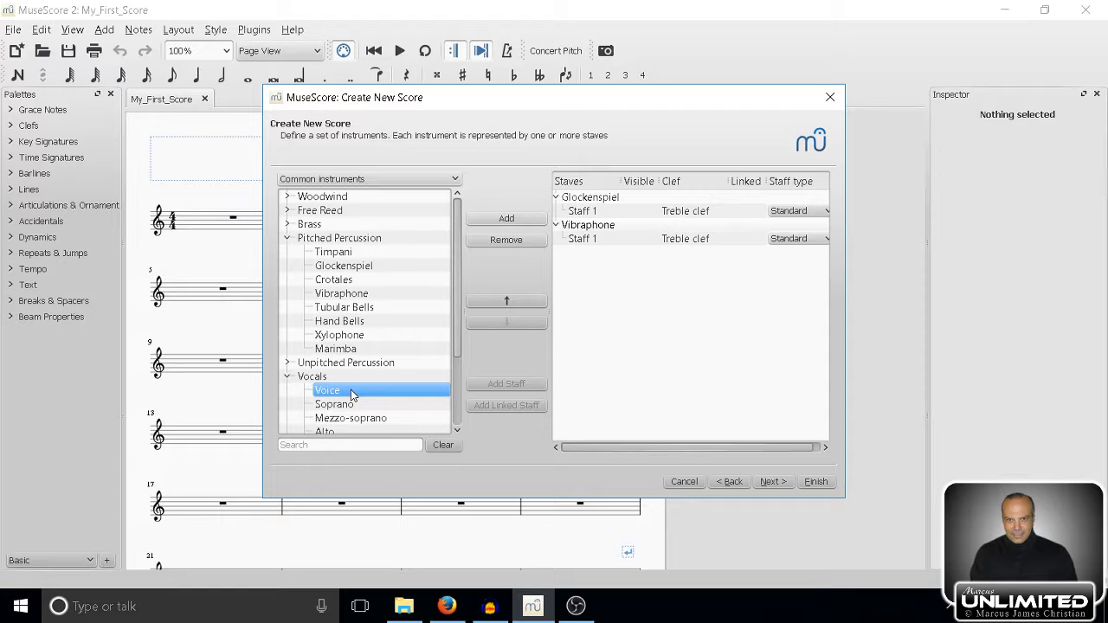
click(508, 219)
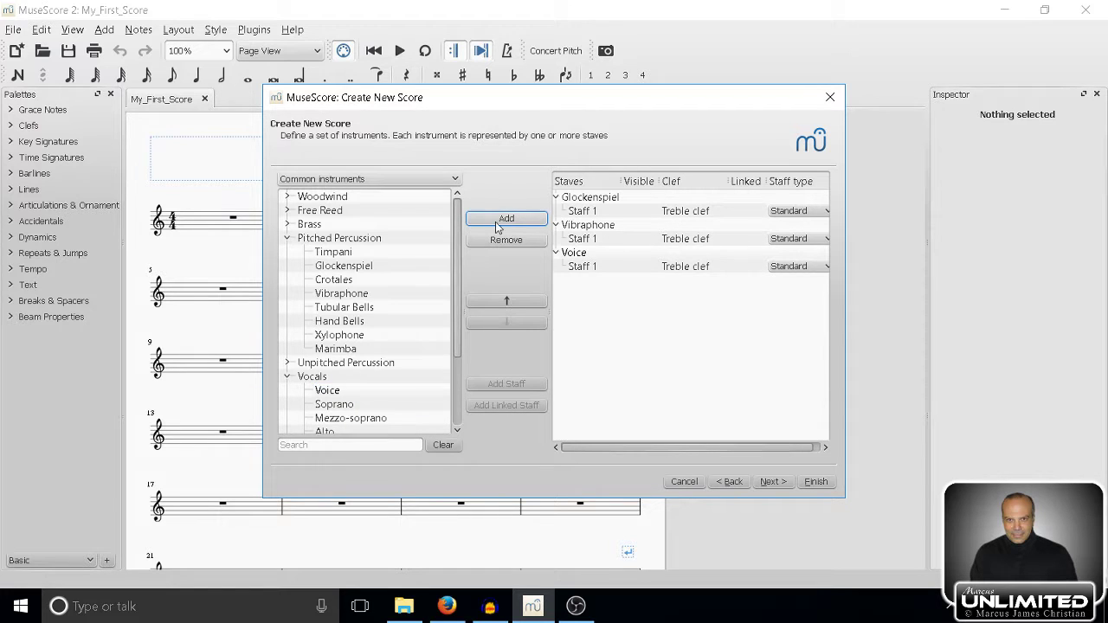
click(773, 481)
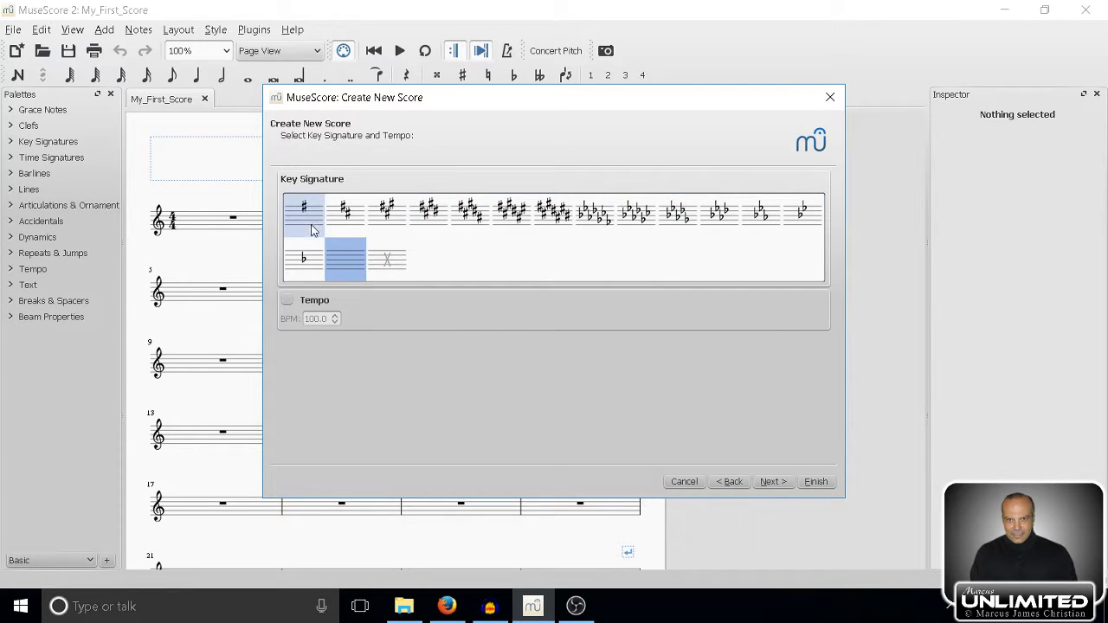
- Set the key signature to one flat and enable a tempo of 160 BPM
click(308, 269)
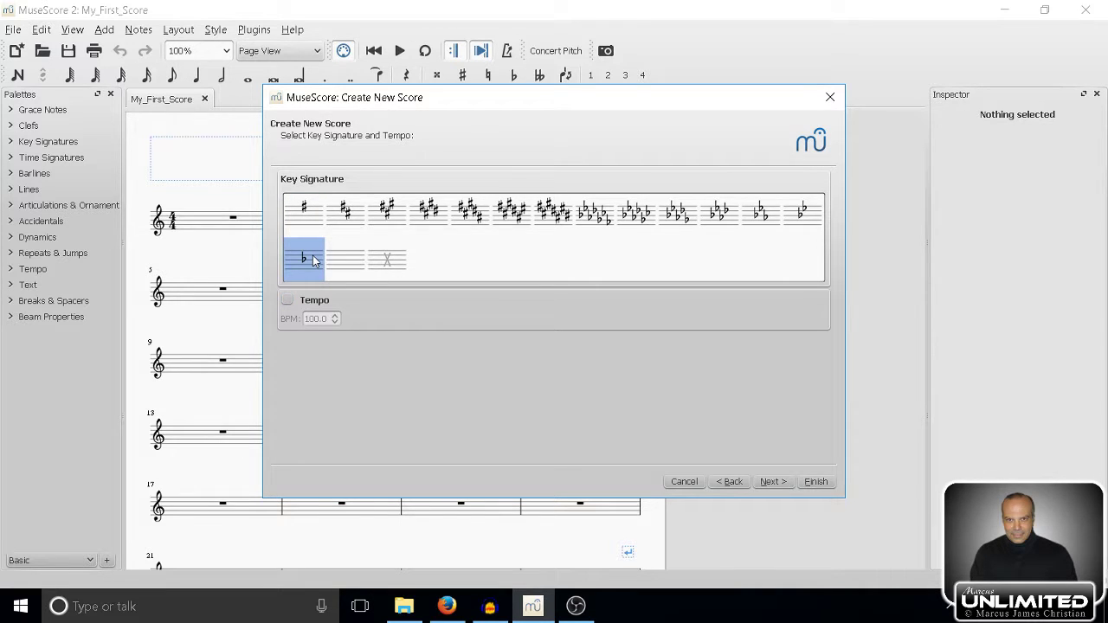
click(289, 301)
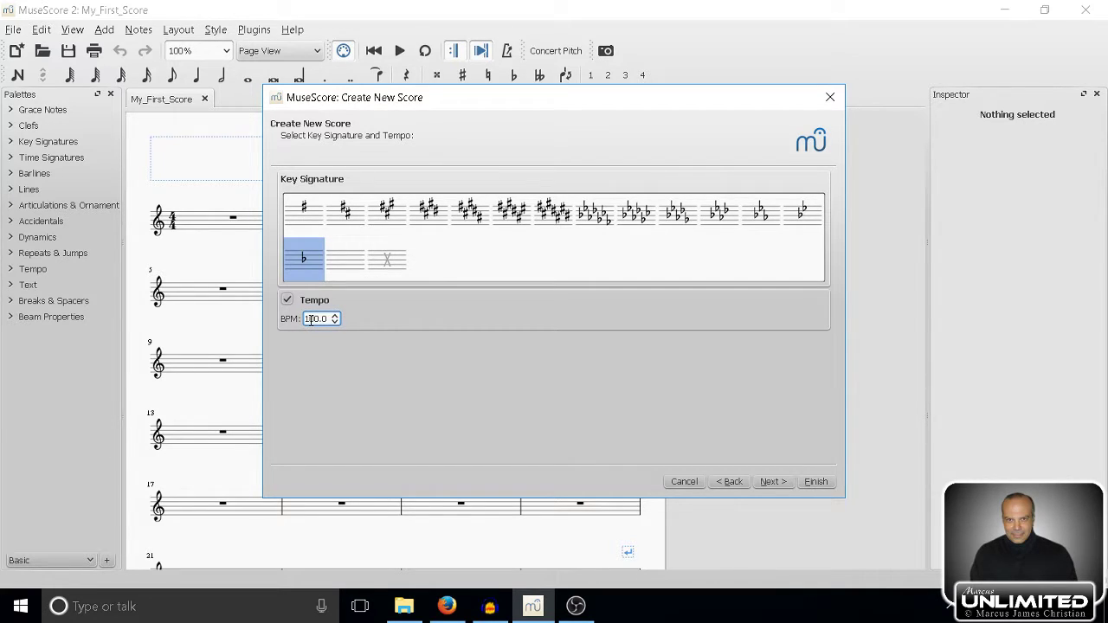
double_click(309, 319)
click(782, 482)
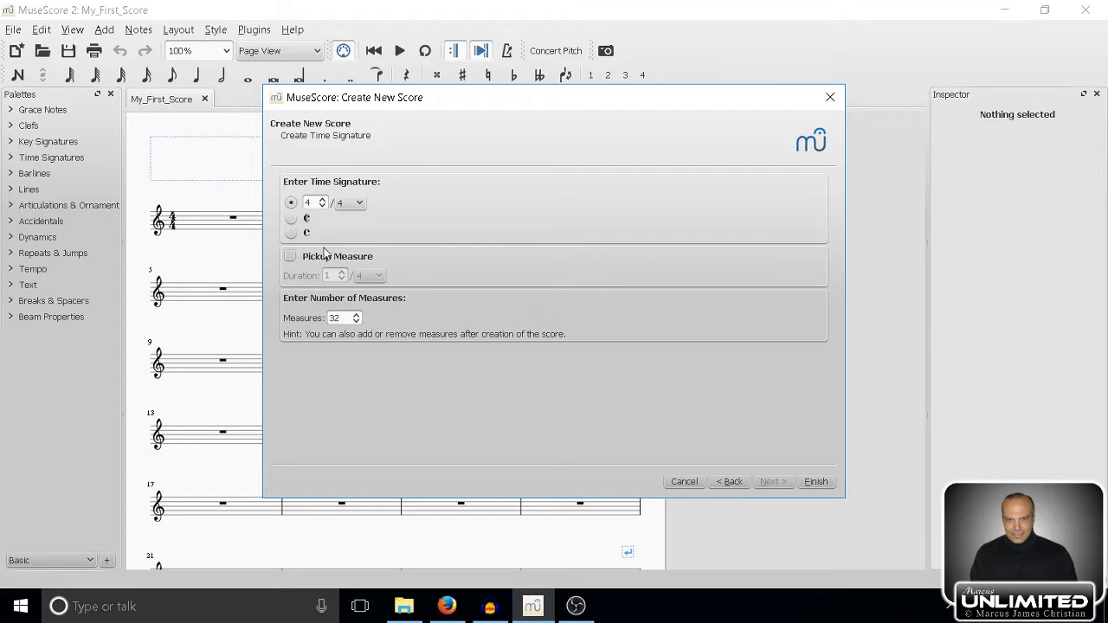
- Set the number of measures to 2 and finish creating the score
click(333, 318)
double_click(333, 318)
click(817, 481)
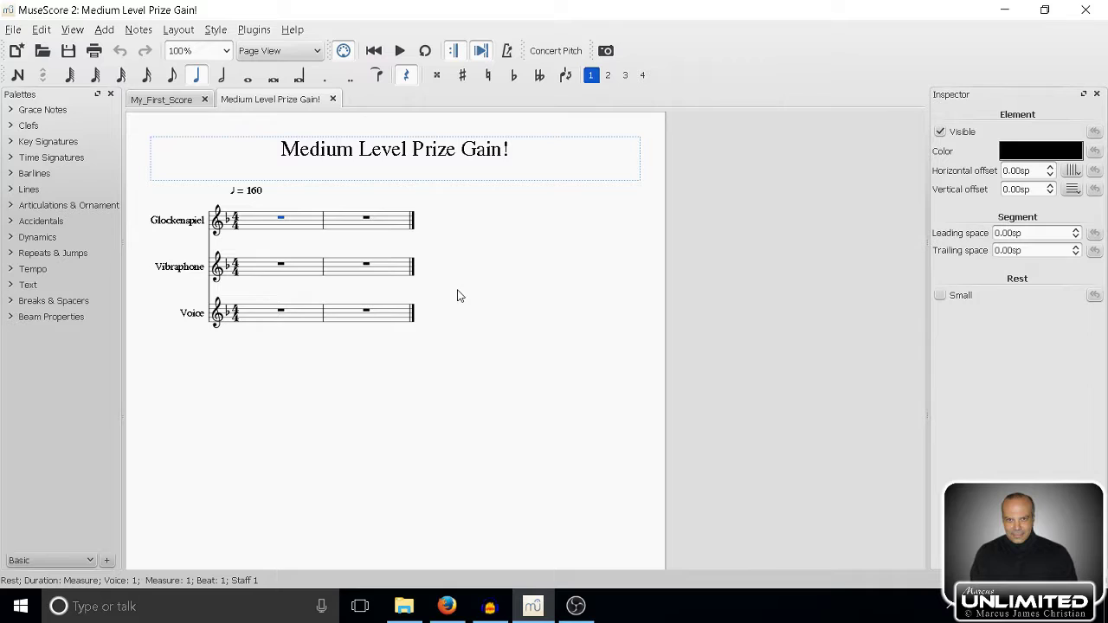
- Enter half notes F4 and C5 in the first measure of the Vibraphone staff
click(249, 274)
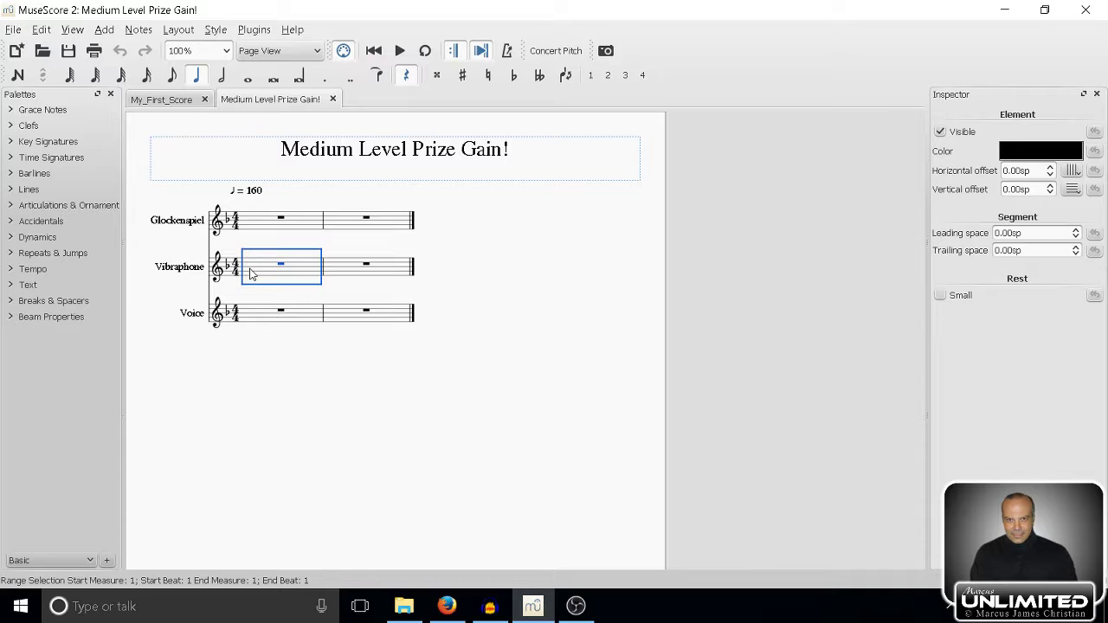
key(n)
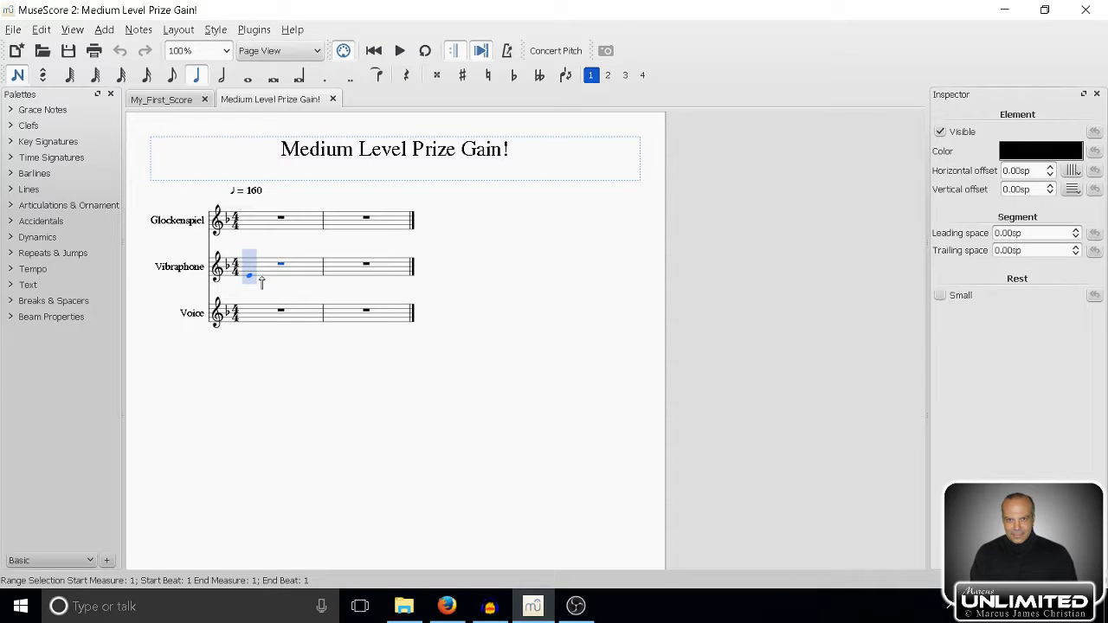
click(223, 76)
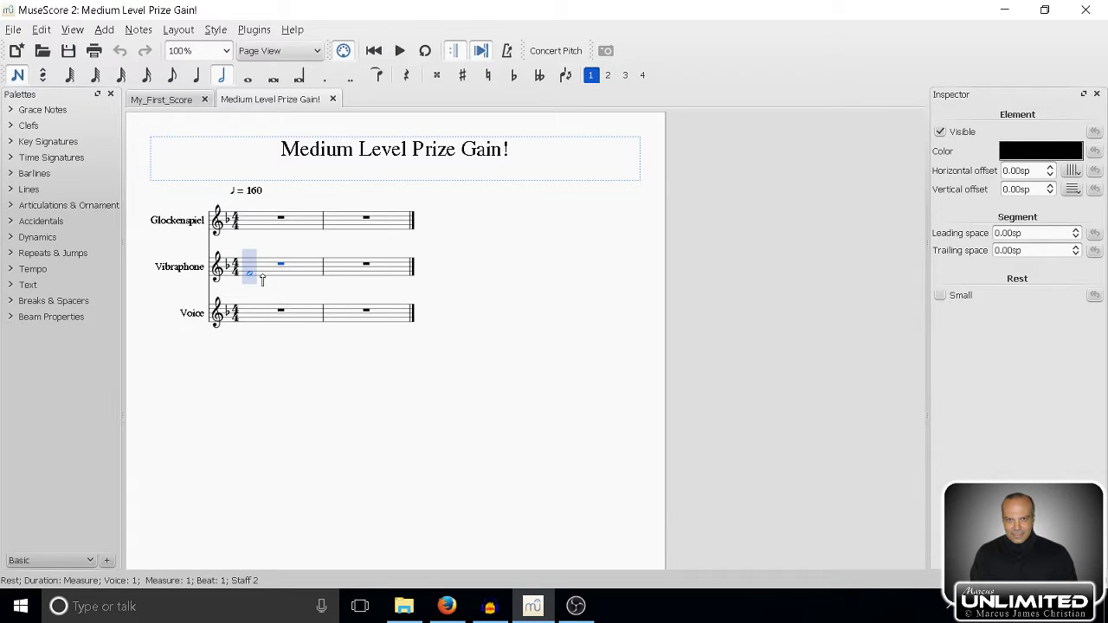
click(252, 273)
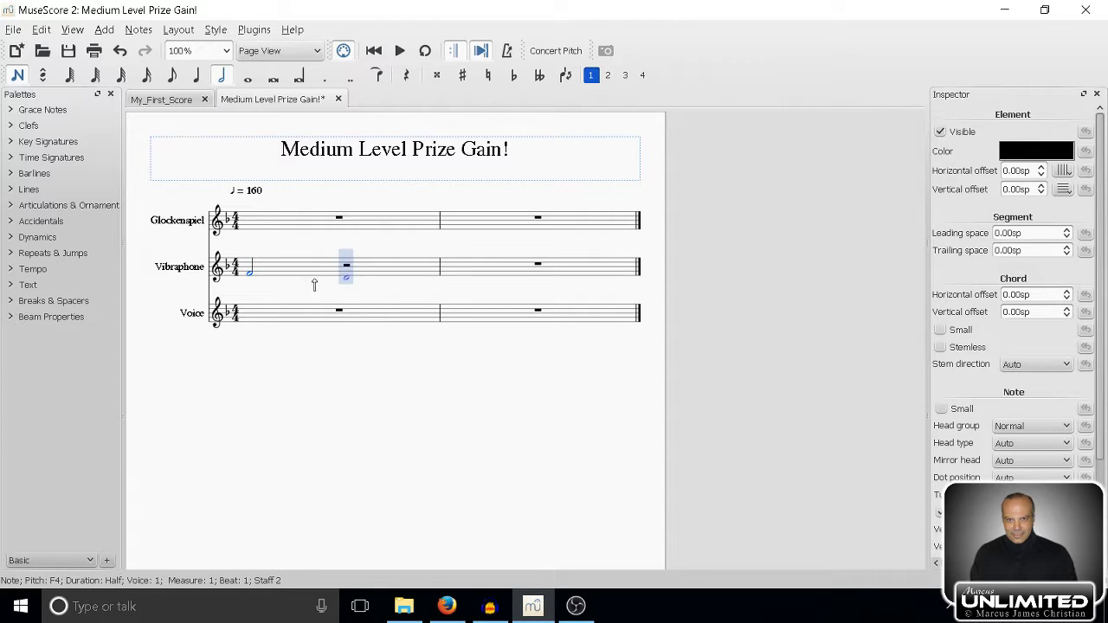
click(375, 267)
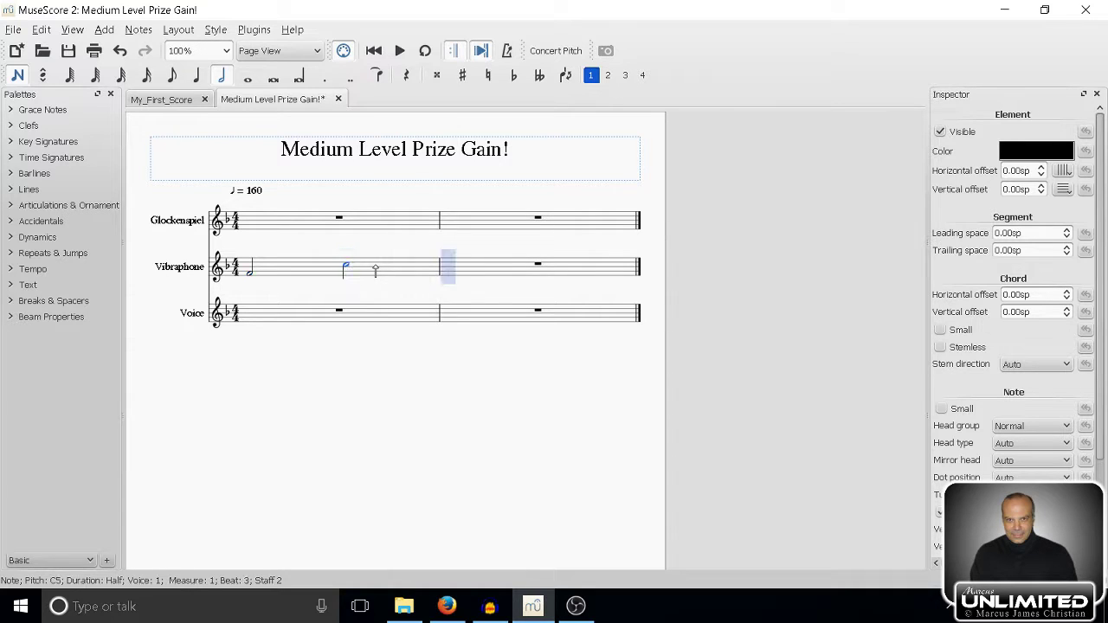
shift+click(381, 283)
- Play back the score to hear the Vibraphone notes
click(399, 51)
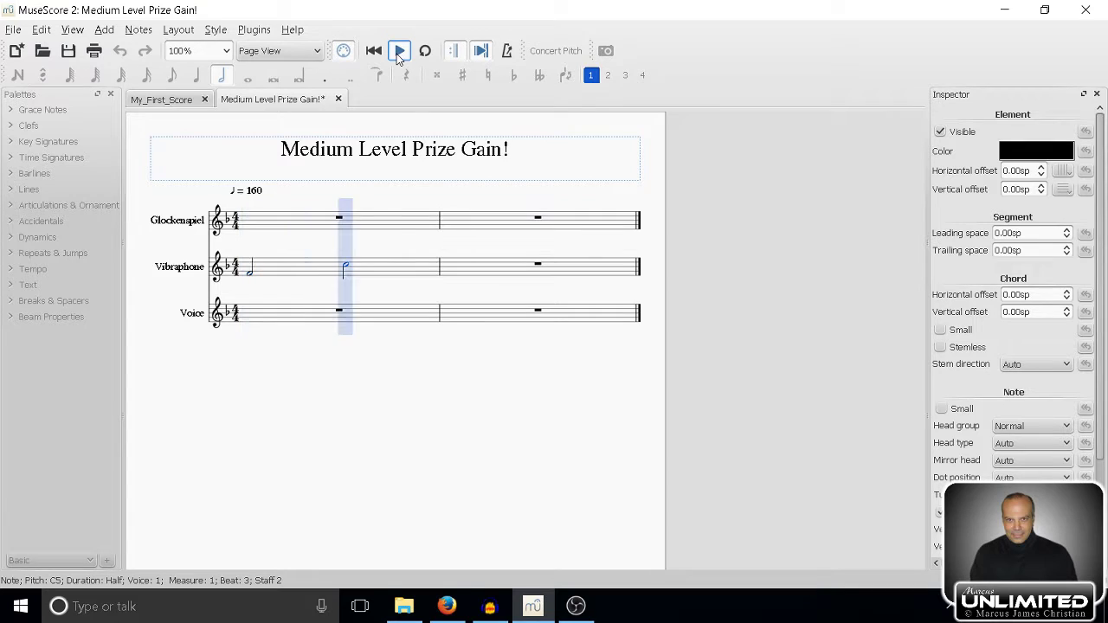
click(397, 53)
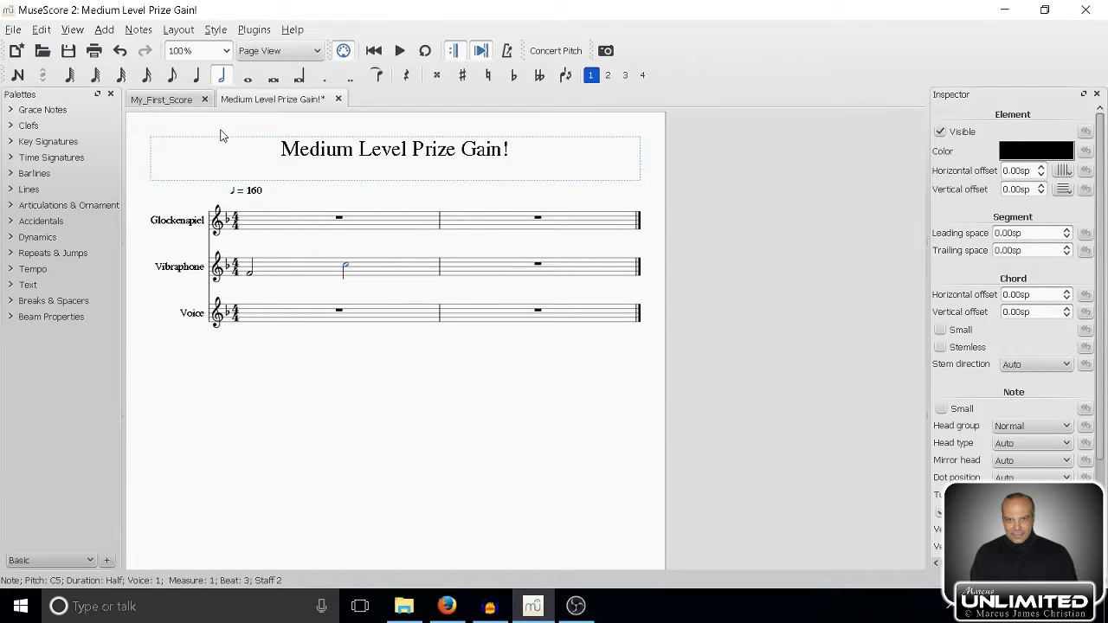
- Enter a quarter note G4 on the first beat of the Voice staff's first measure
click(298, 324)
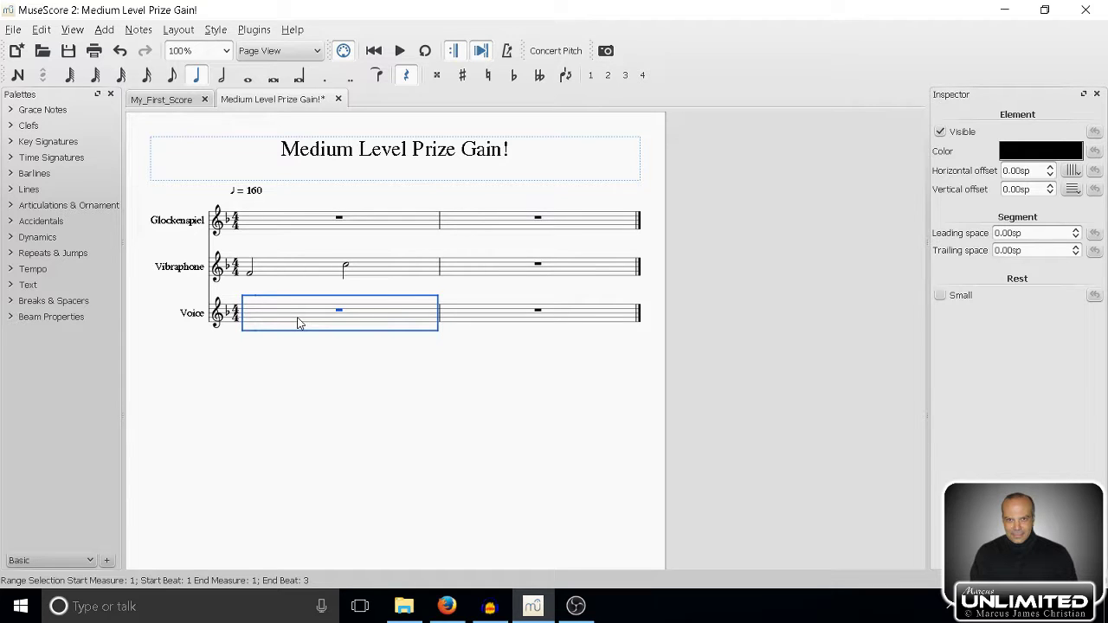
click(73, 31)
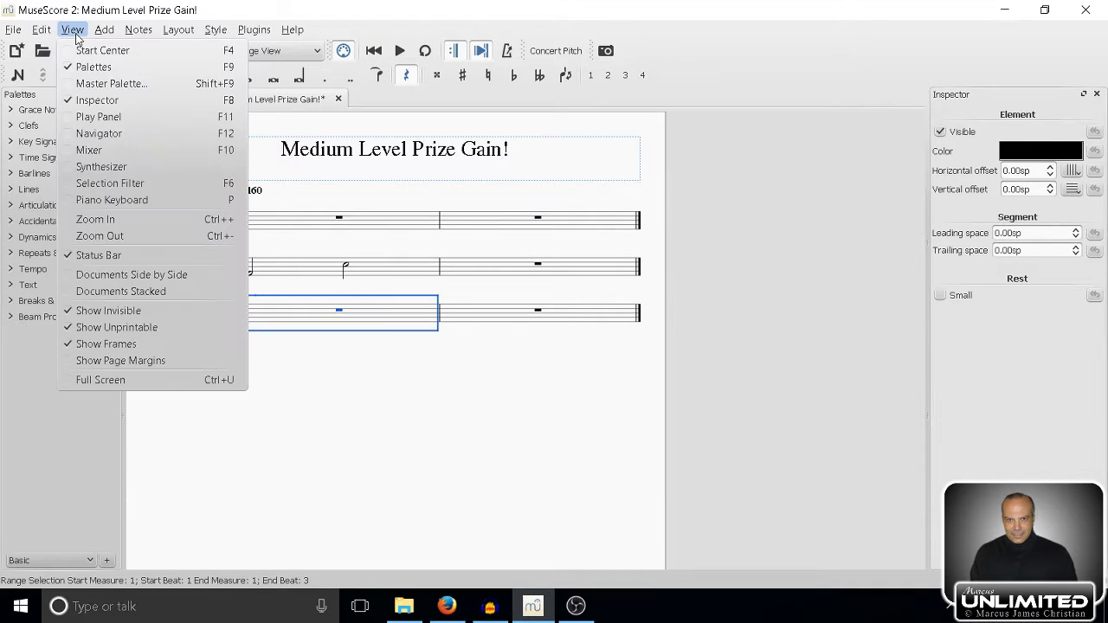
click(108, 223)
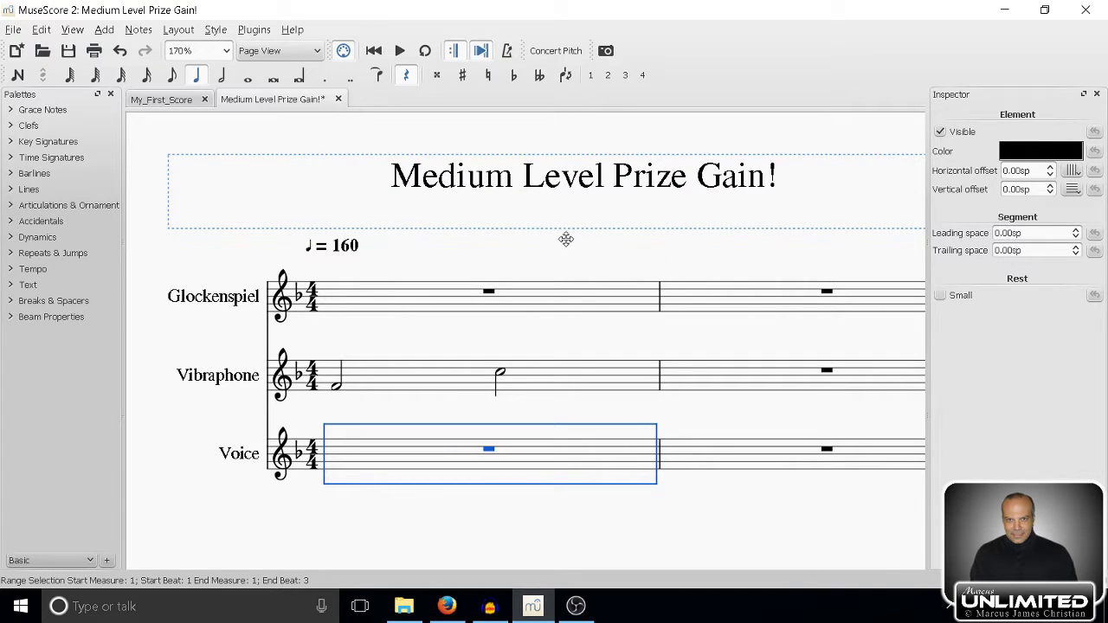
drag(566, 238, 535, 203)
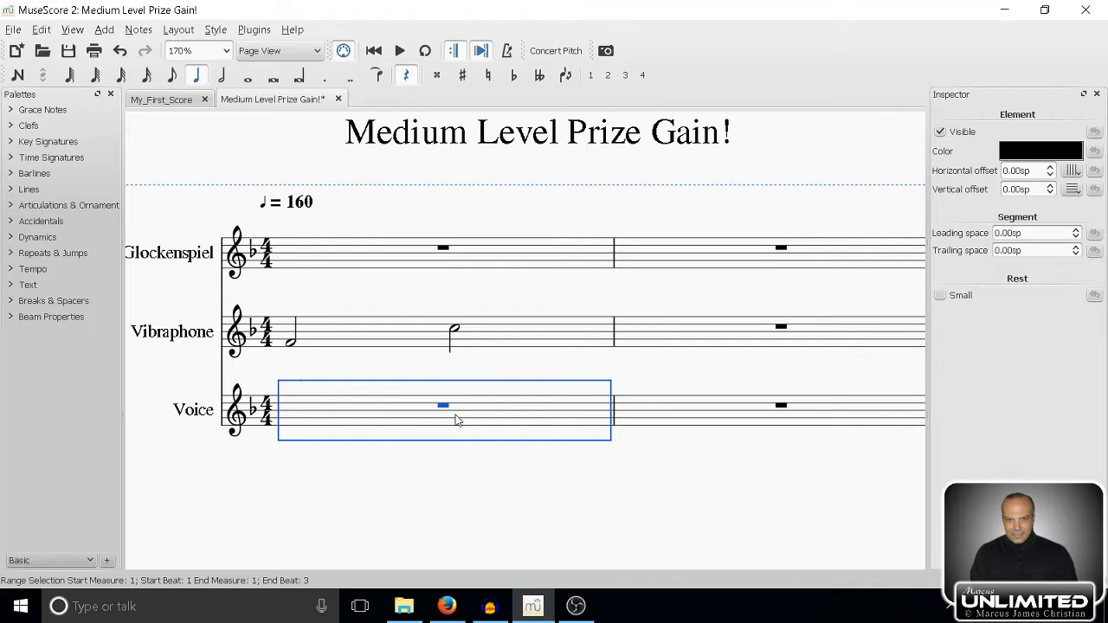
key(n)
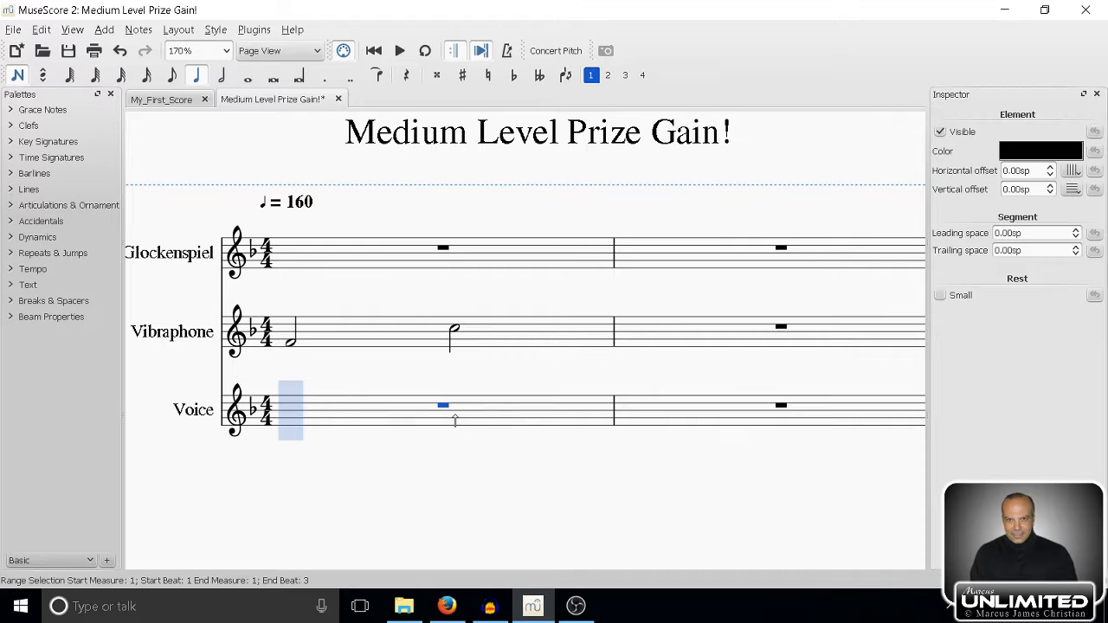
click(139, 31)
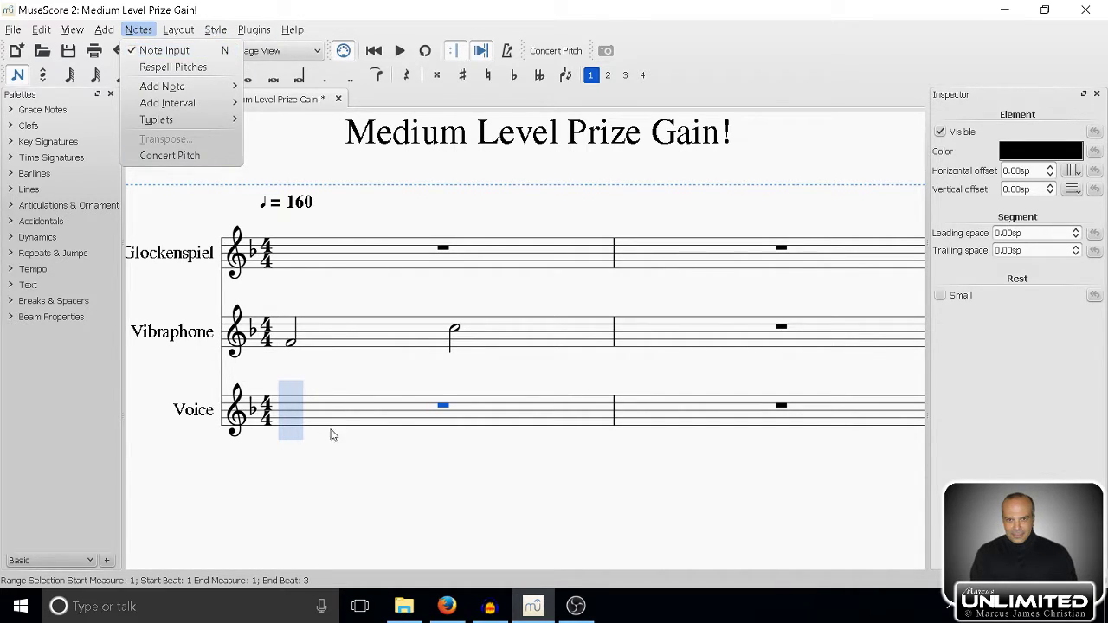
key(Escape)
key(g)
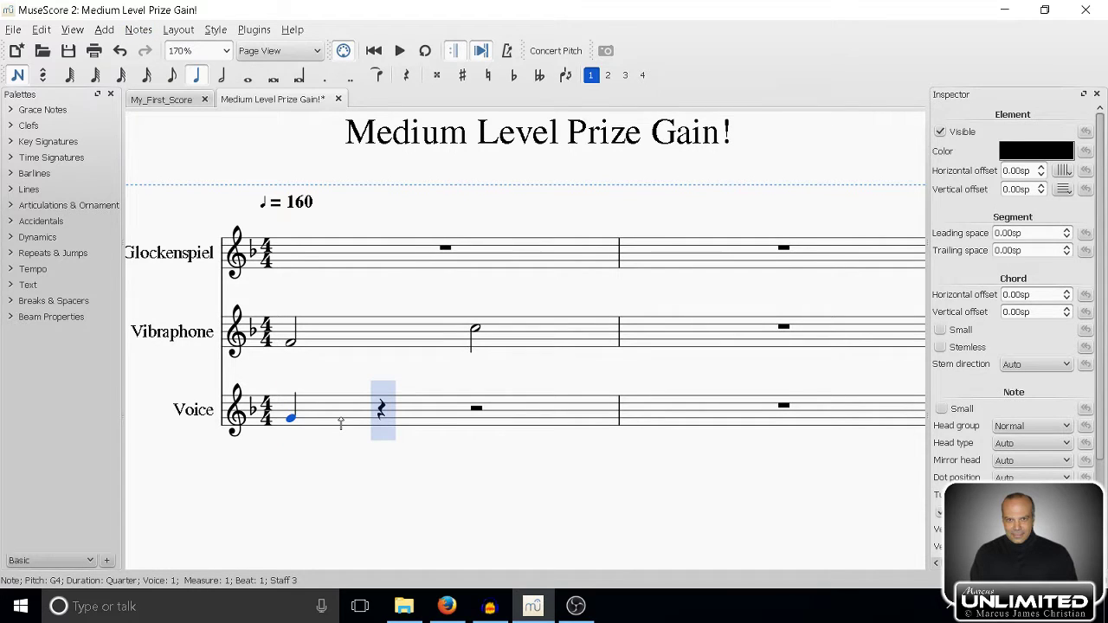
- Undo the Voice staff's quarter note and enter a whole-note chord of F4, A4, C5 and E5 in its first measure
key(ctrl+z)
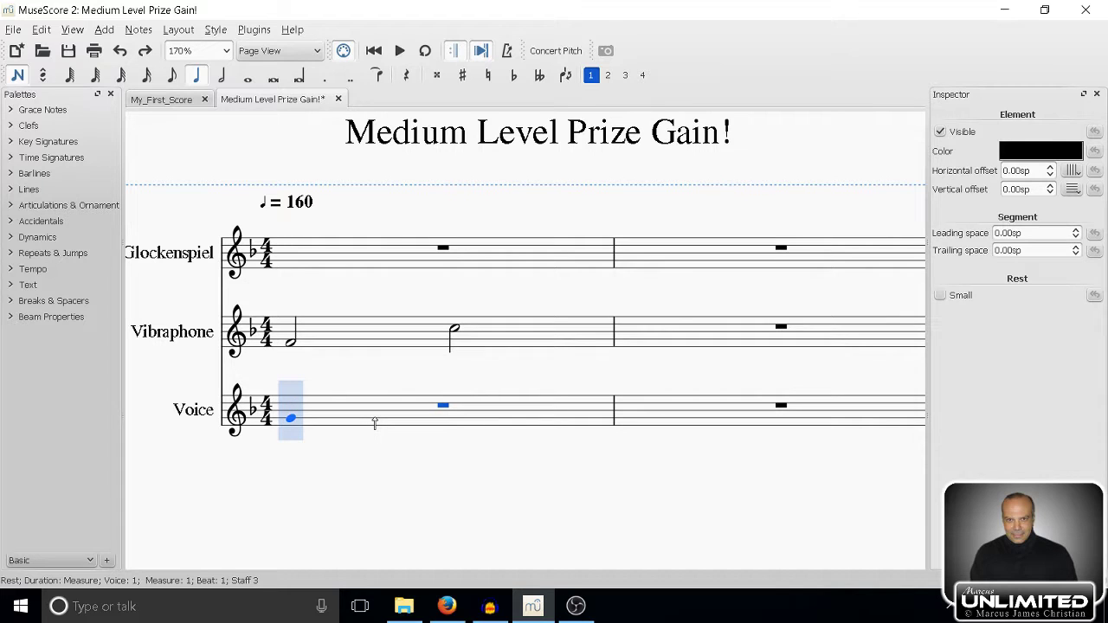
click(249, 78)
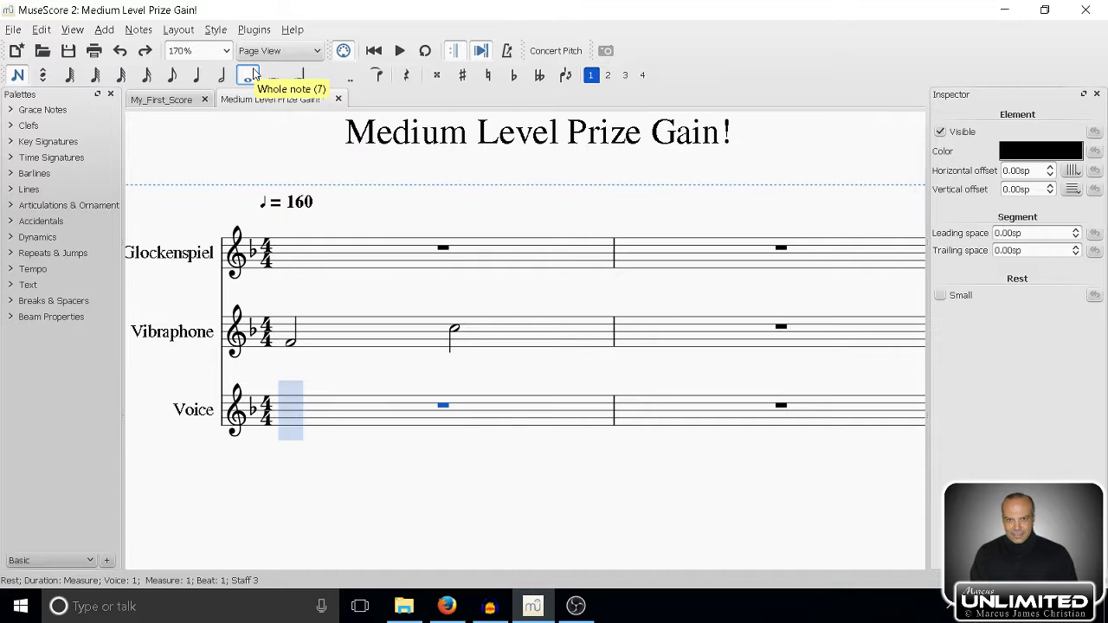
click(253, 77)
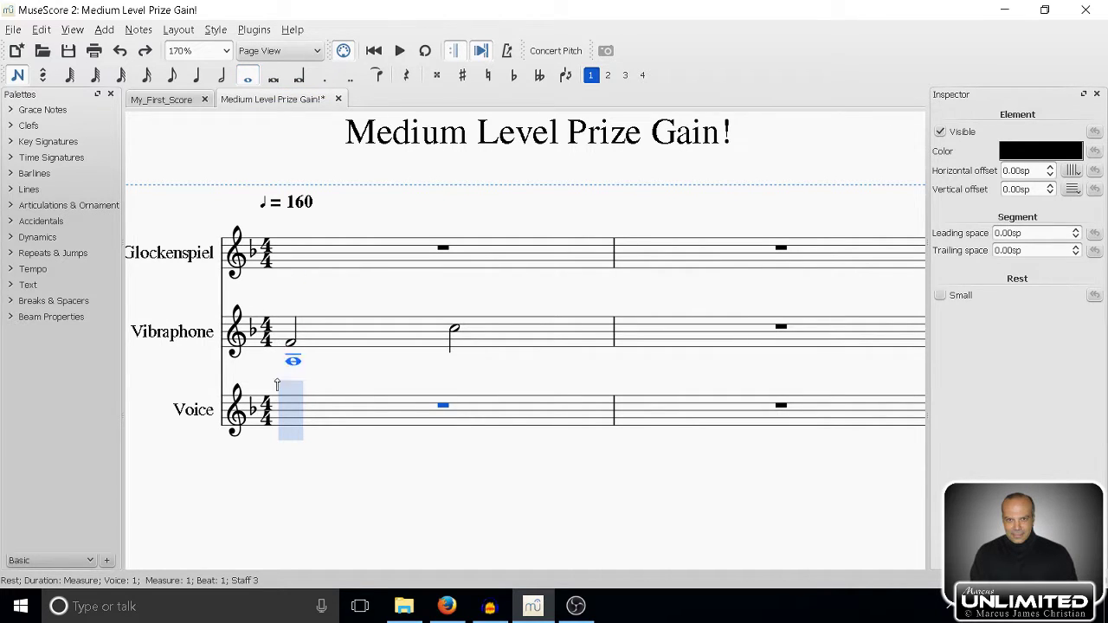
click(285, 427)
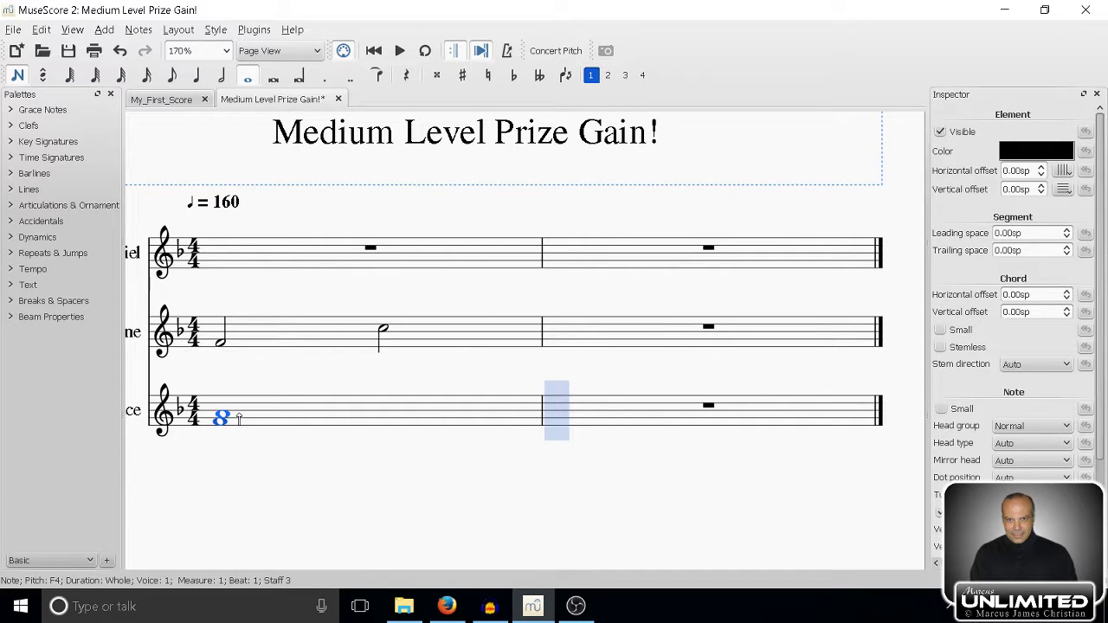
shift+click(240, 412)
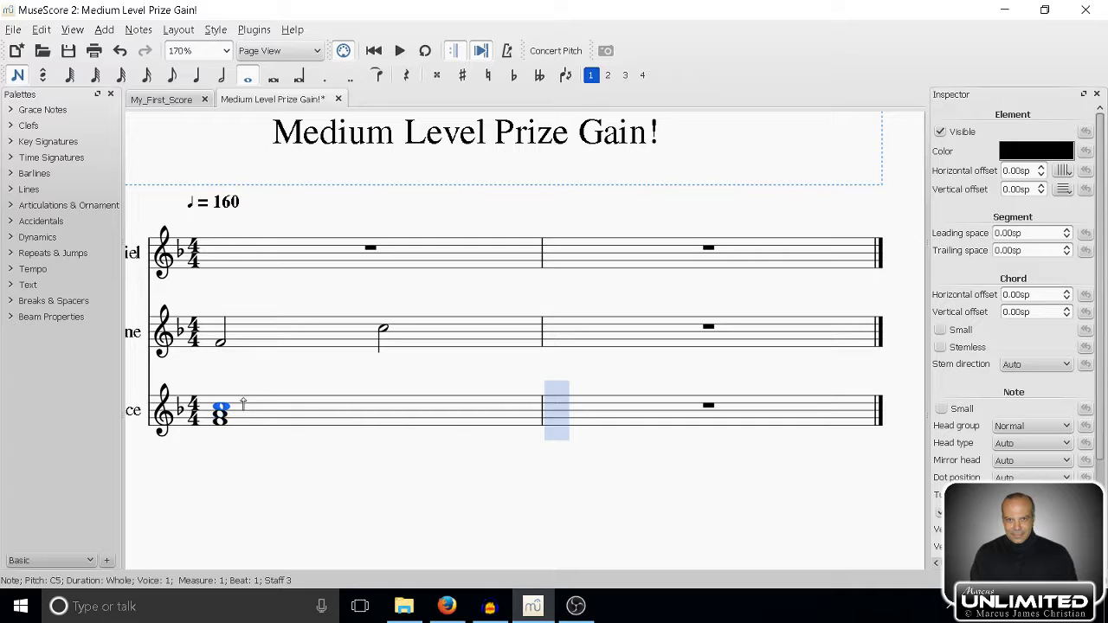
shift+click(243, 403)
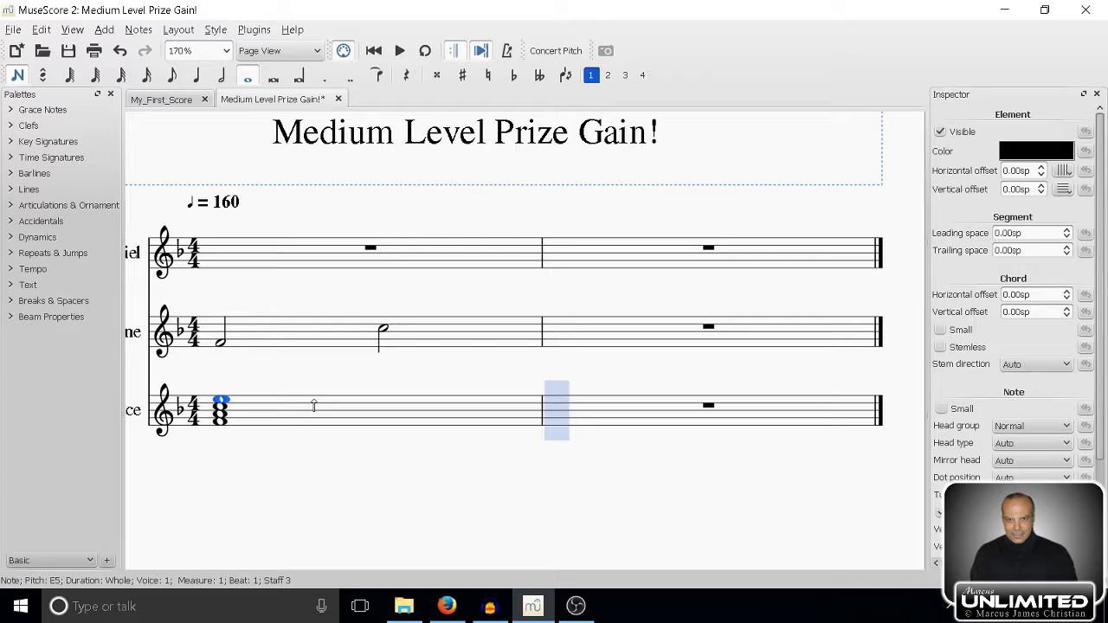
- Play back the score to hear the Voice chord together with the Vibraphone notes
click(401, 51)
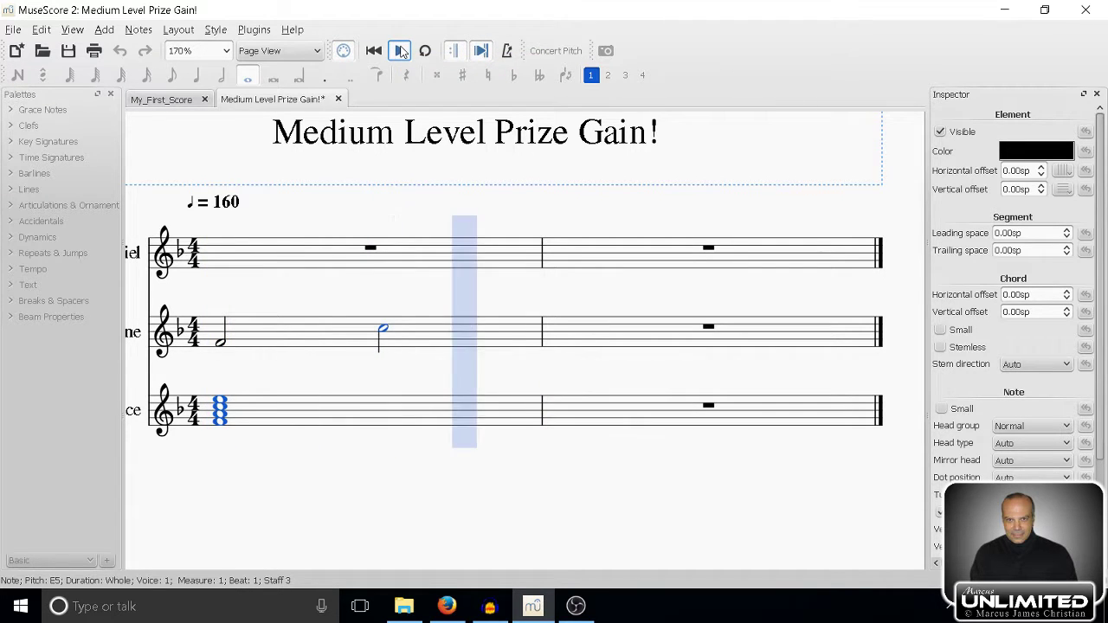
click(397, 52)
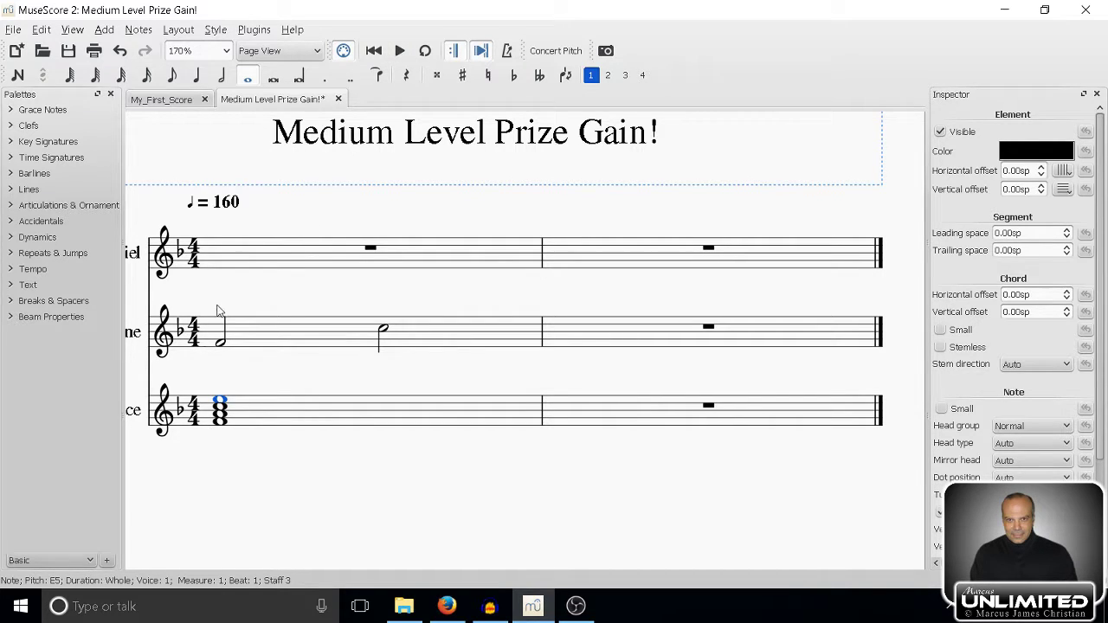
- Add a pp dynamic to the Voice staff's whole-note chord and play back the score
click(23, 240)
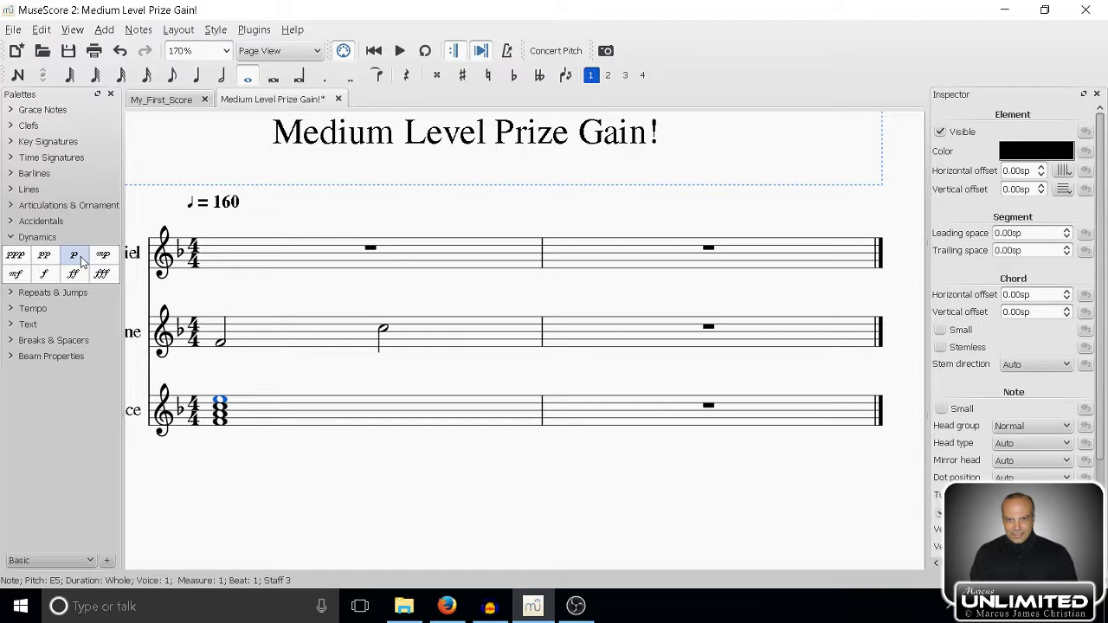
click(84, 263)
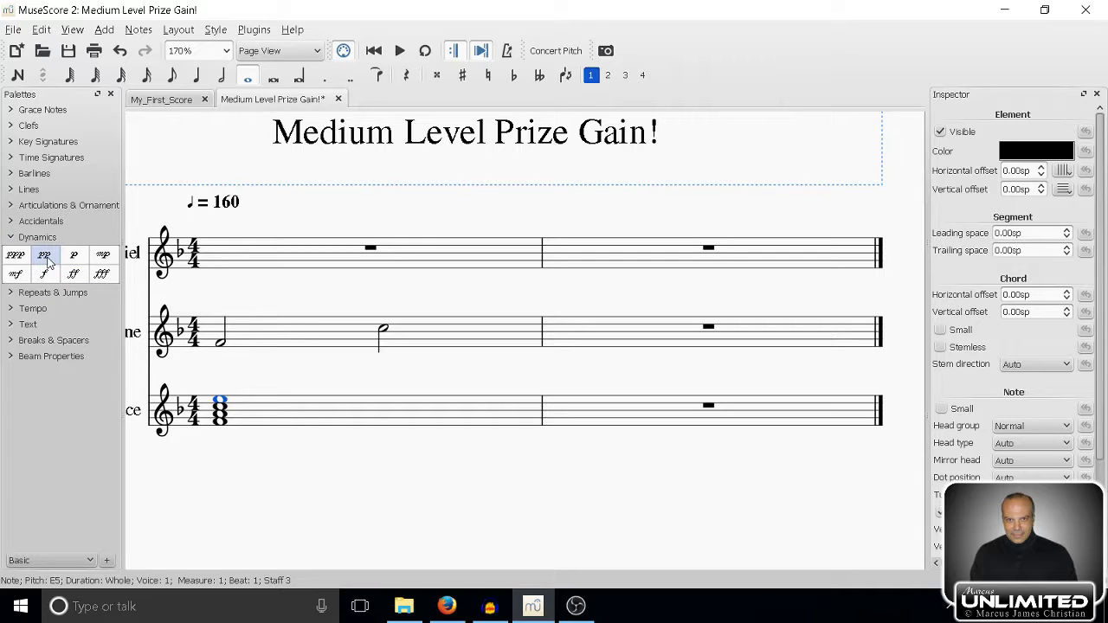
drag(50, 261, 219, 391)
click(399, 52)
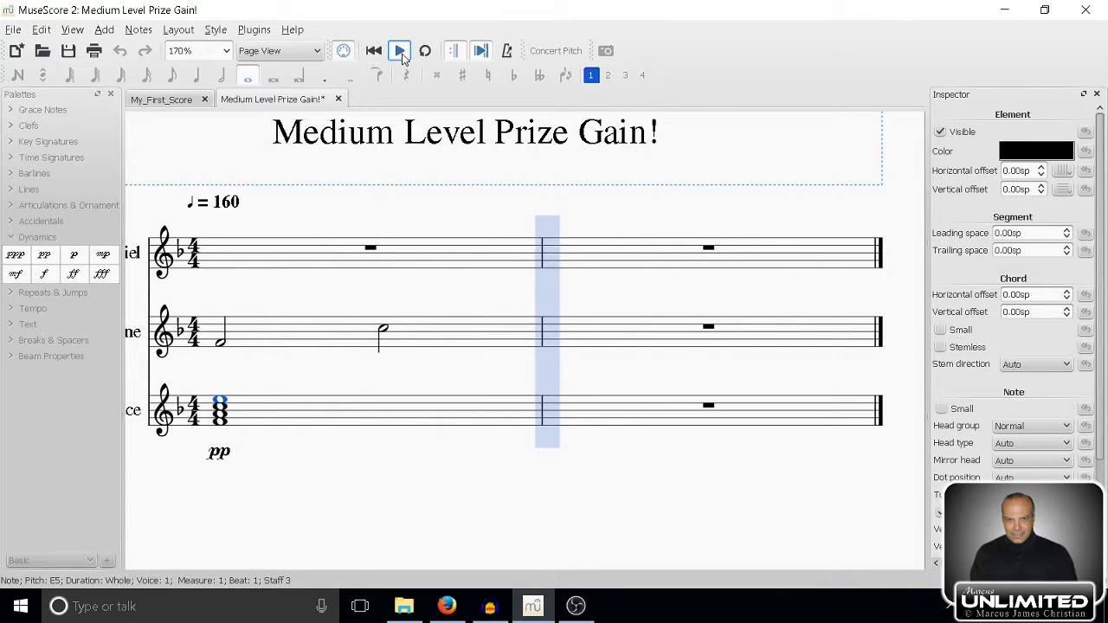
click(399, 54)
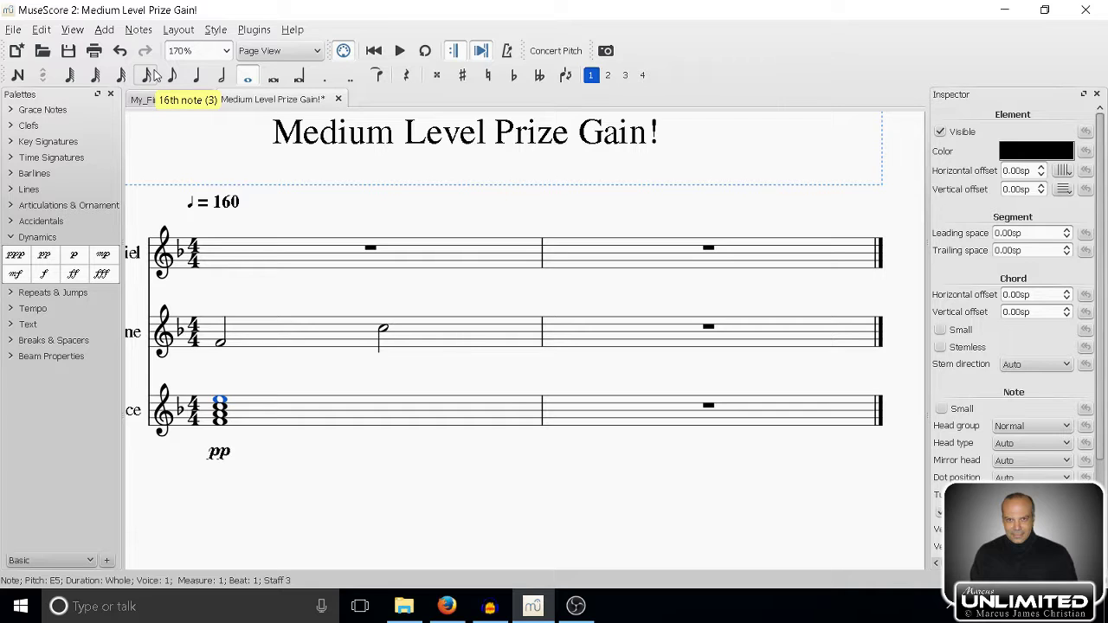
- Try changing the Voice chord's duration to a 16th note and undo the change
click(149, 76)
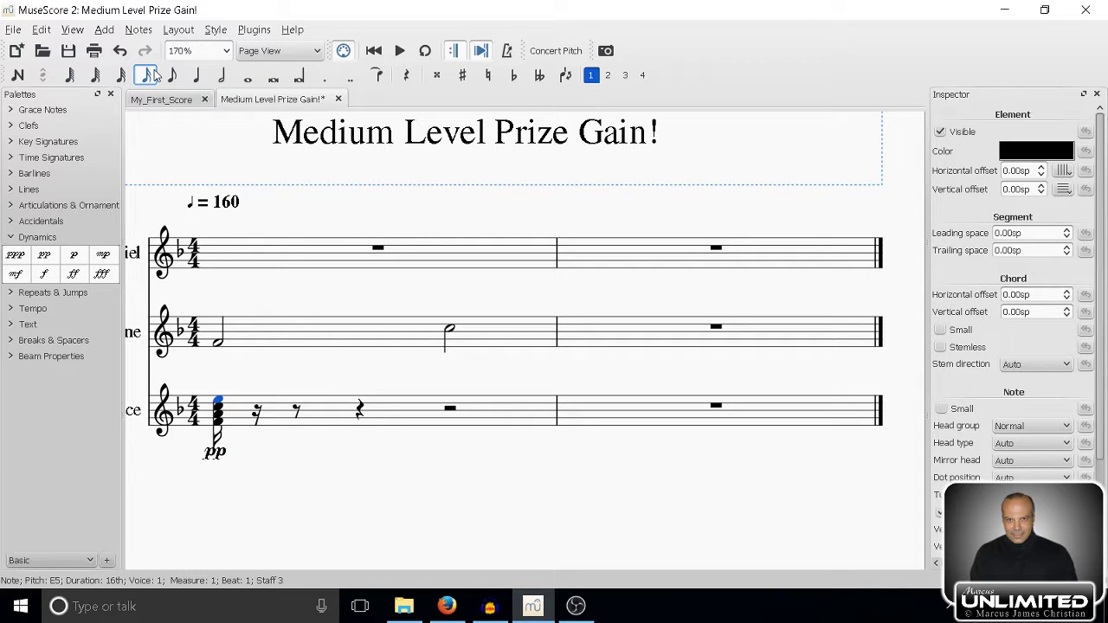
key(ctrl+z)
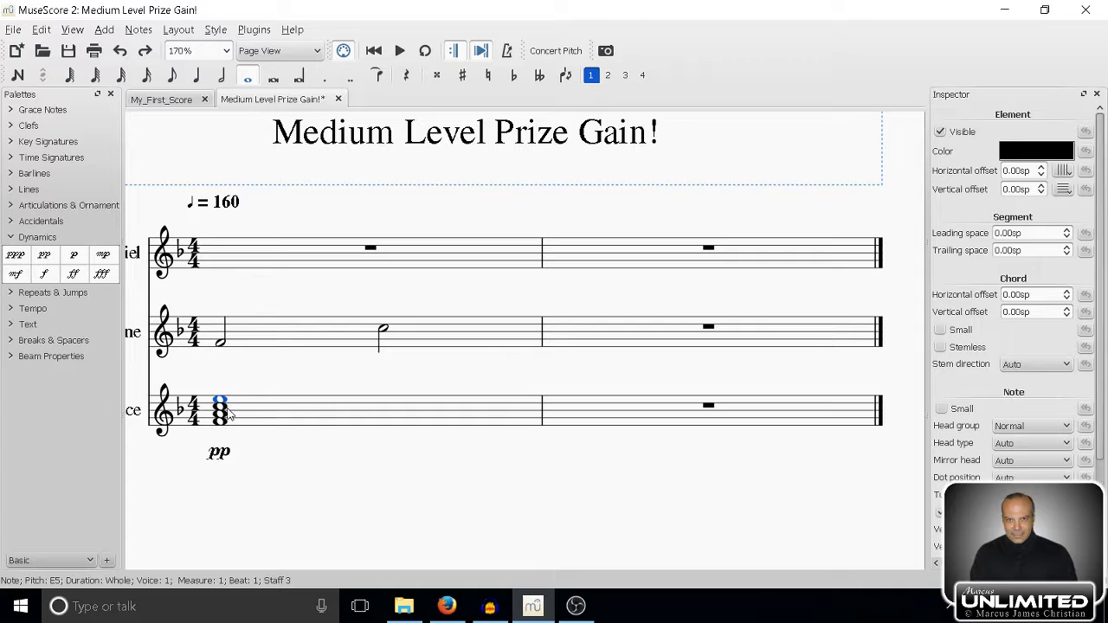
- Enter four 16th notes F6, A6, C7 and E7 on the first beat of the Glockenspiel staff's first measure
click(236, 254)
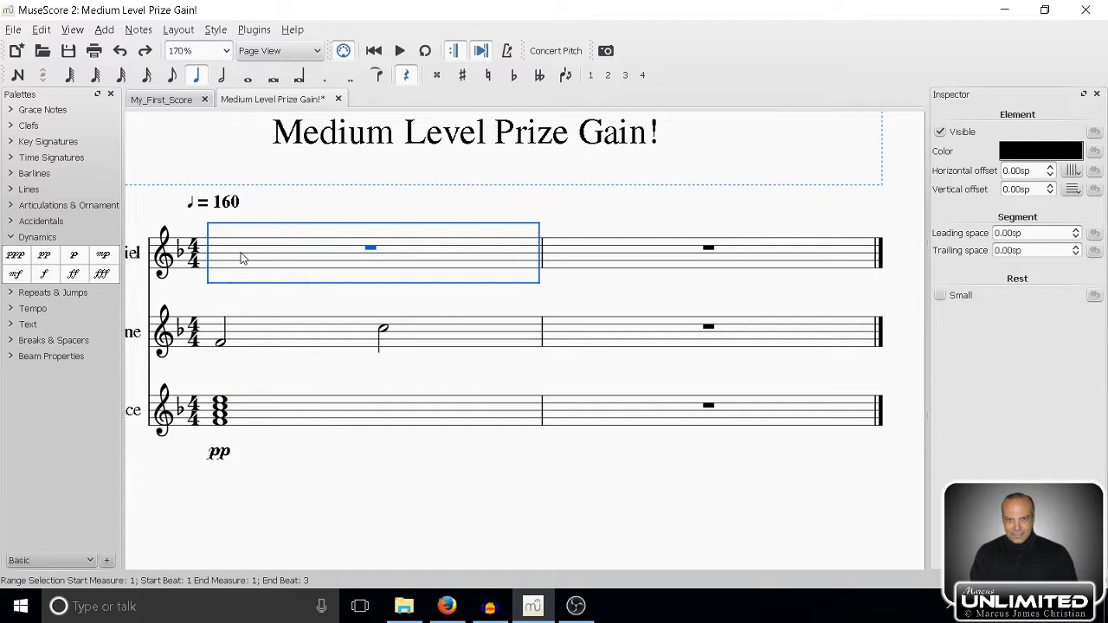
click(149, 76)
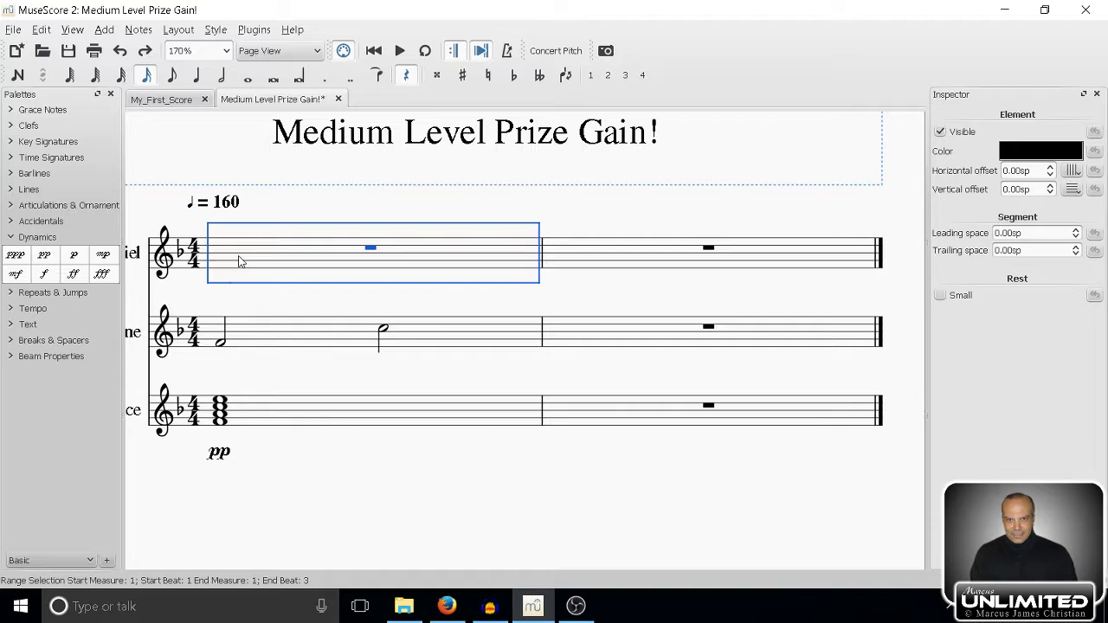
key(n)
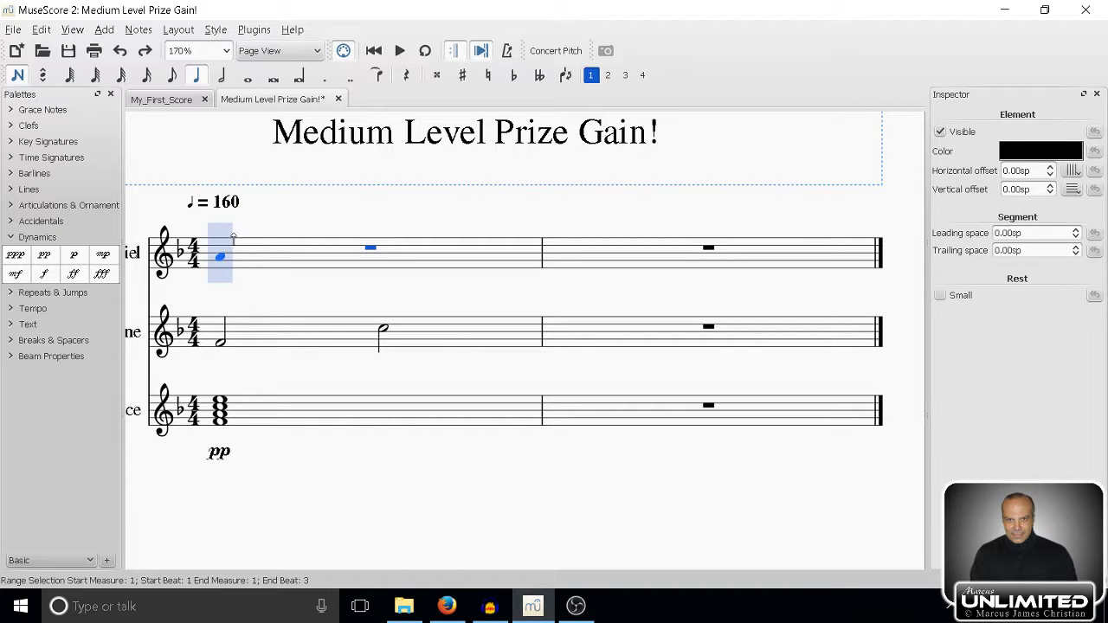
click(148, 75)
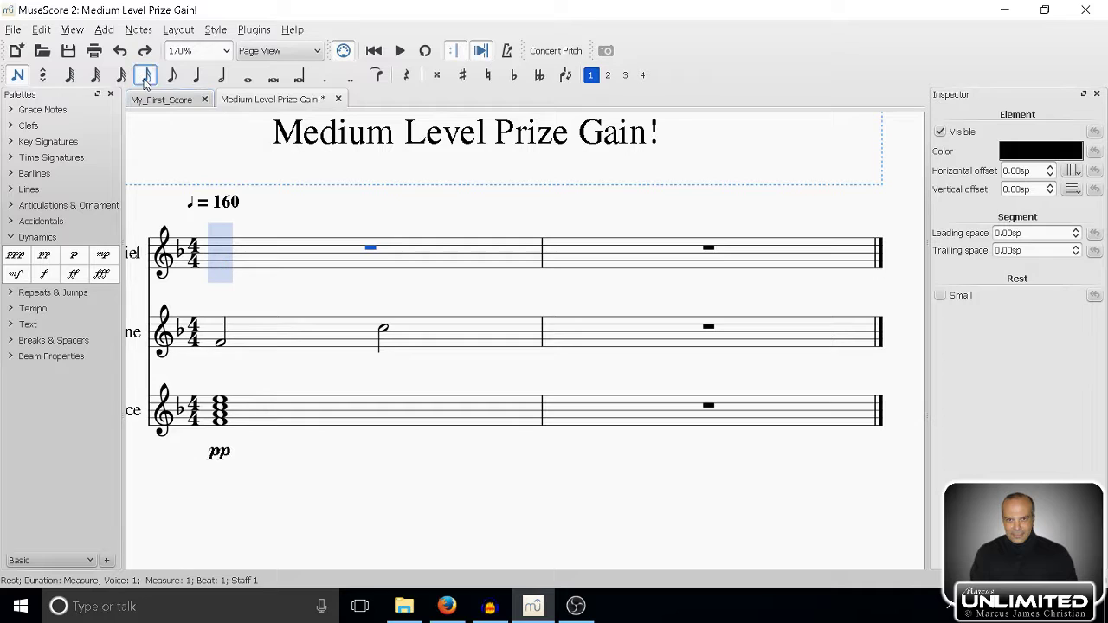
click(221, 266)
click(252, 259)
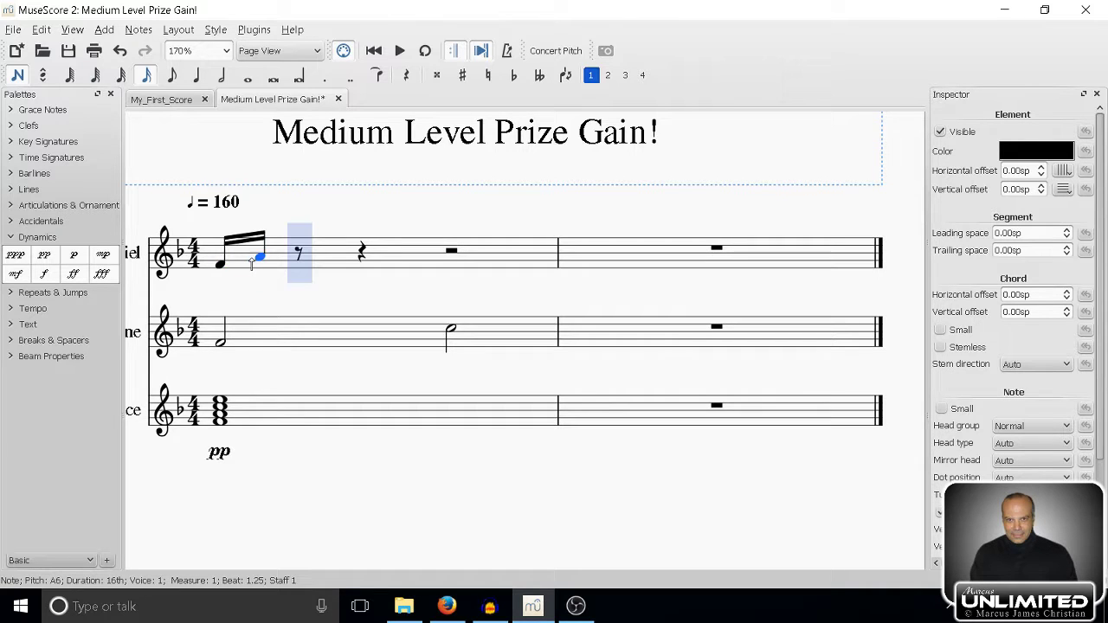
click(296, 251)
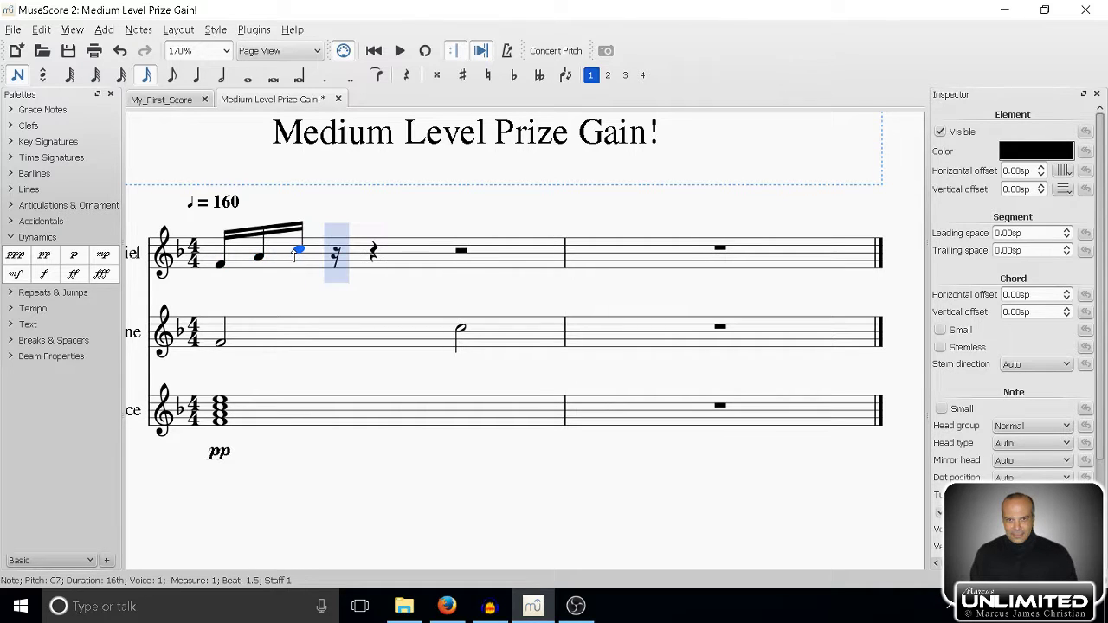
click(322, 249)
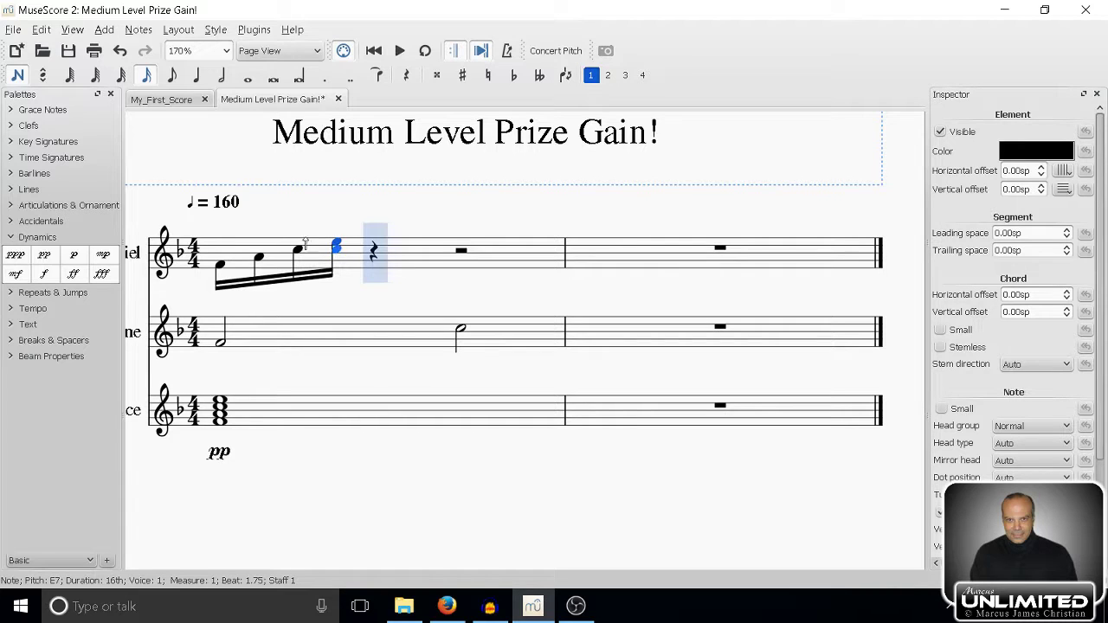
- Close the My_First_Score score and discard its unsaved changes
click(205, 99)
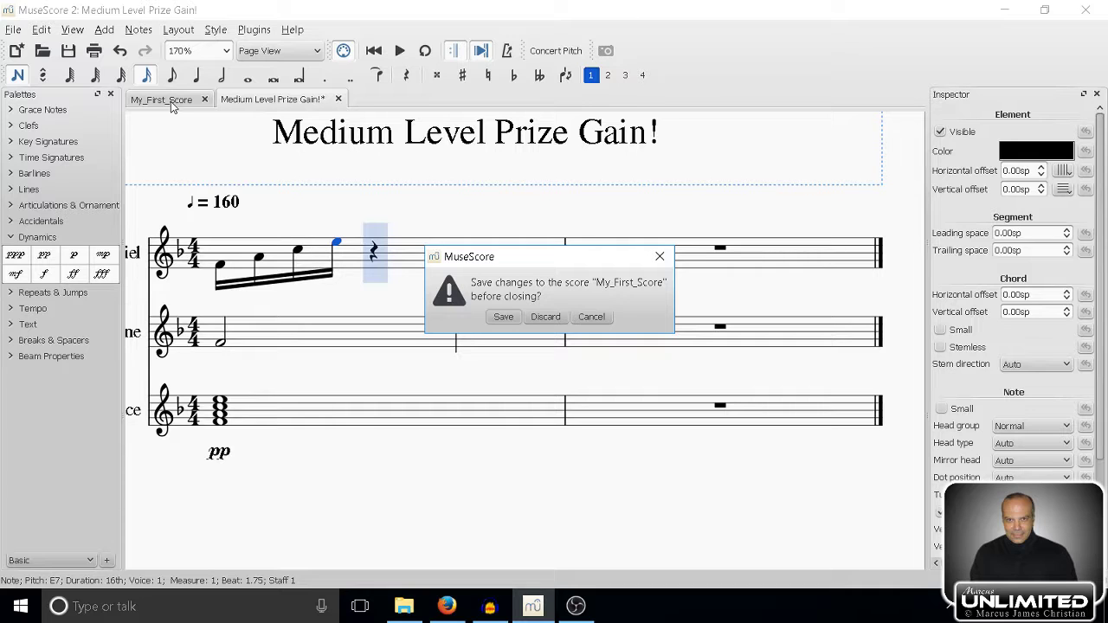
click(546, 317)
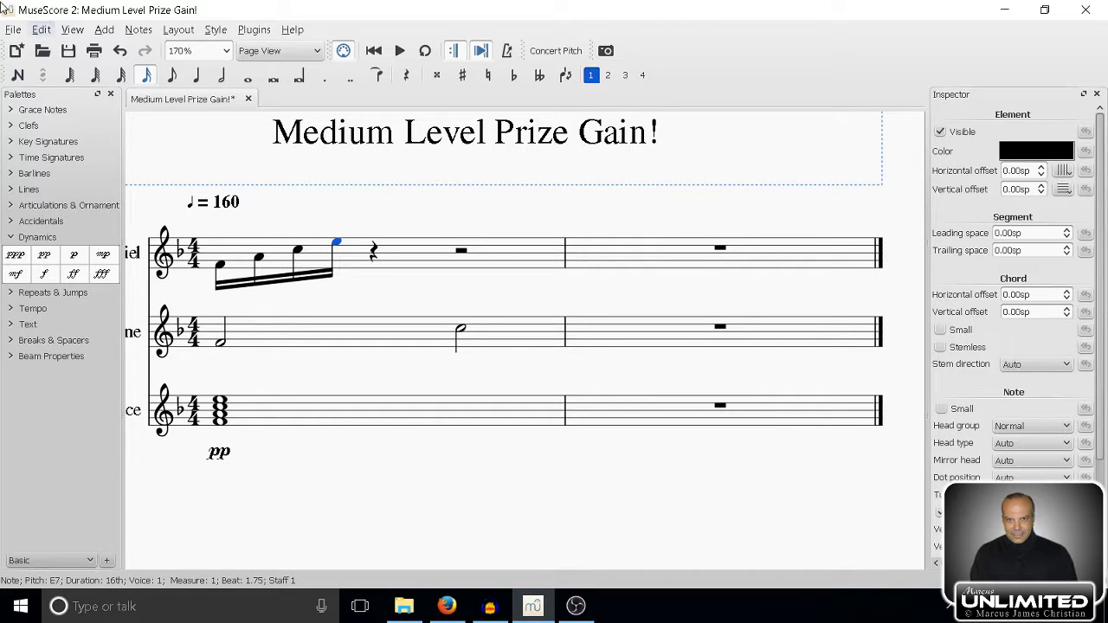
- Save the score as a MuseScore file named "Medium Level Prize Gain! v1" in the Scores folder
click(15, 30)
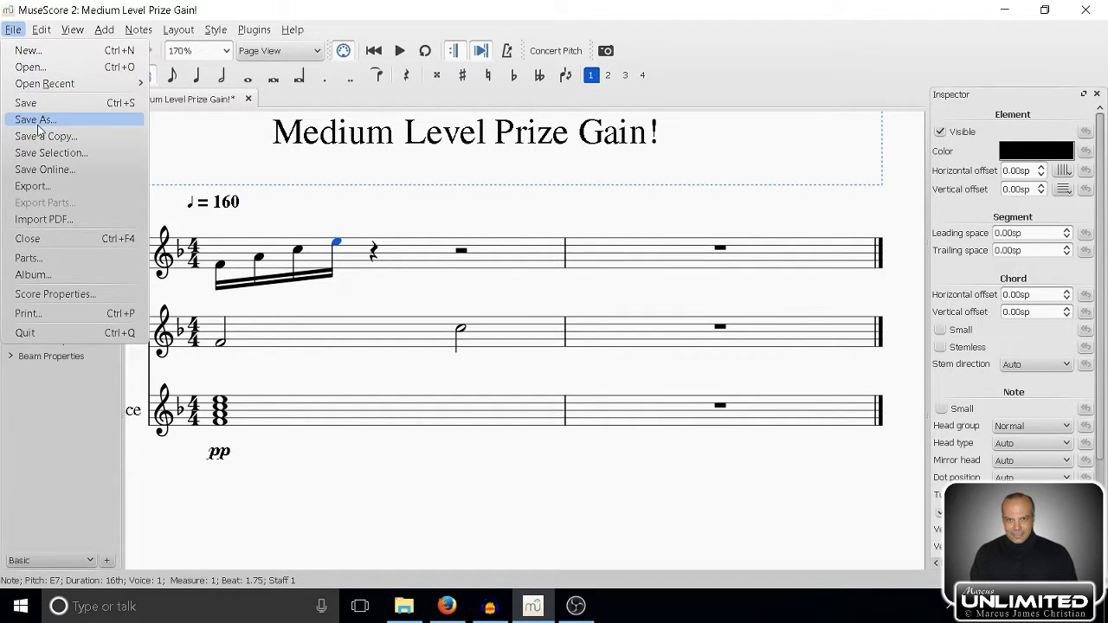
click(68, 119)
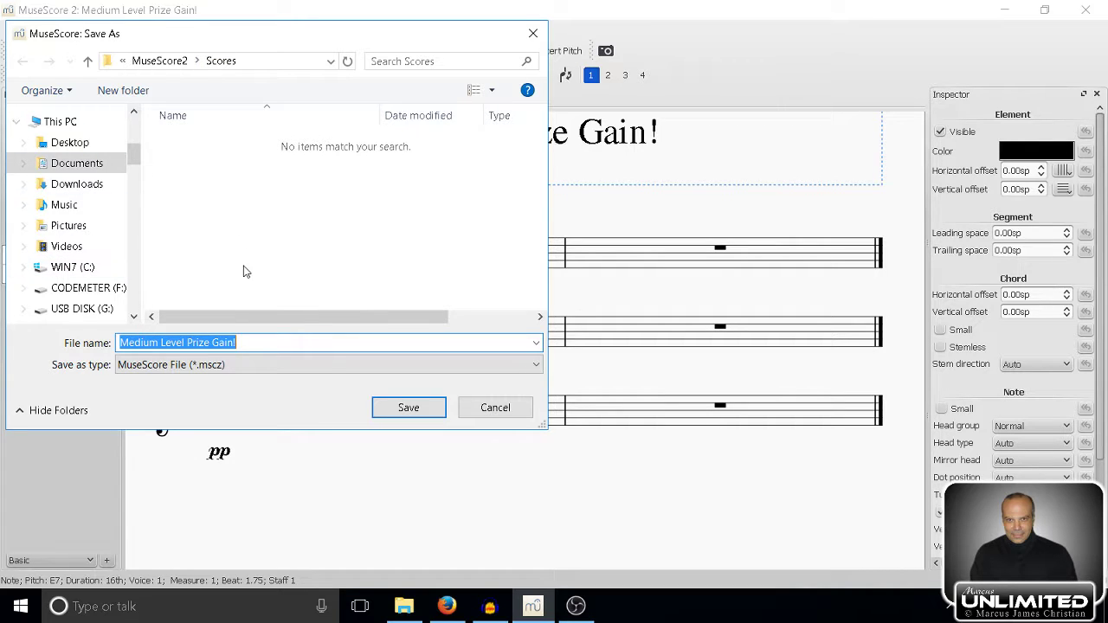
click(286, 343)
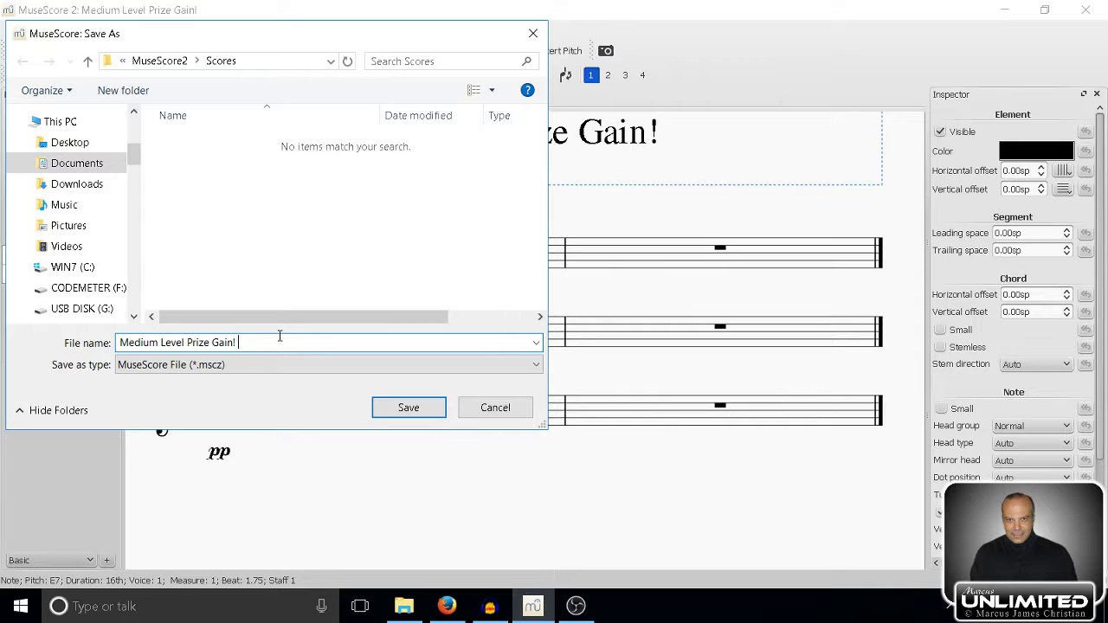
text(v1)
click(403, 415)
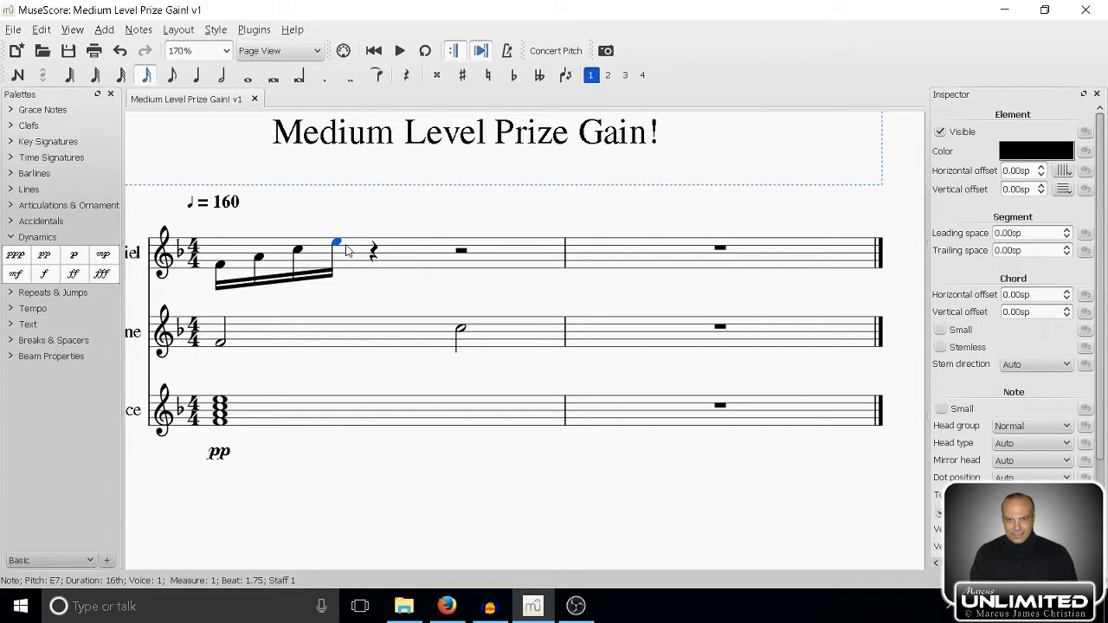
- Copy the Glockenspiel's four 16th notes from beat 1 and paste them at beat 2 of the first measure
key(shift+Left)
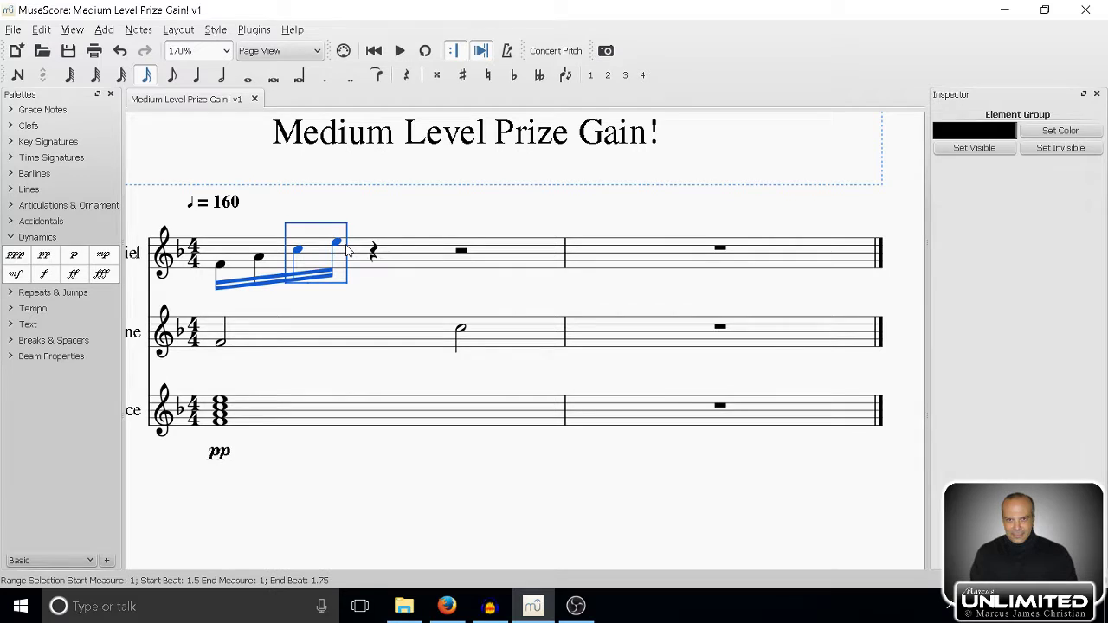
key(shift+Left)
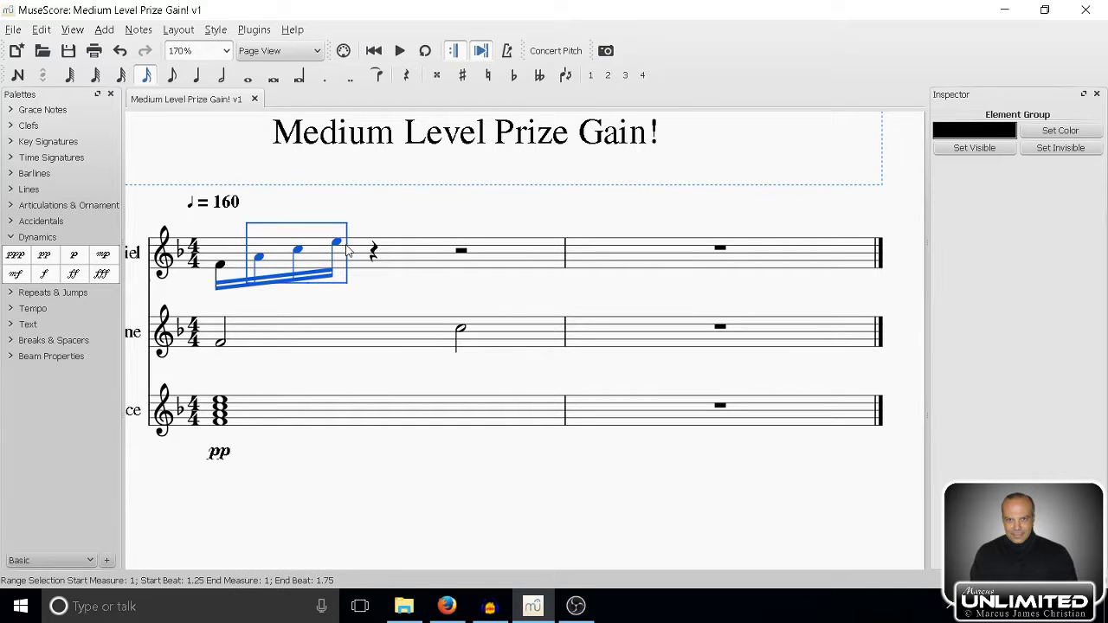
key(shift+Left)
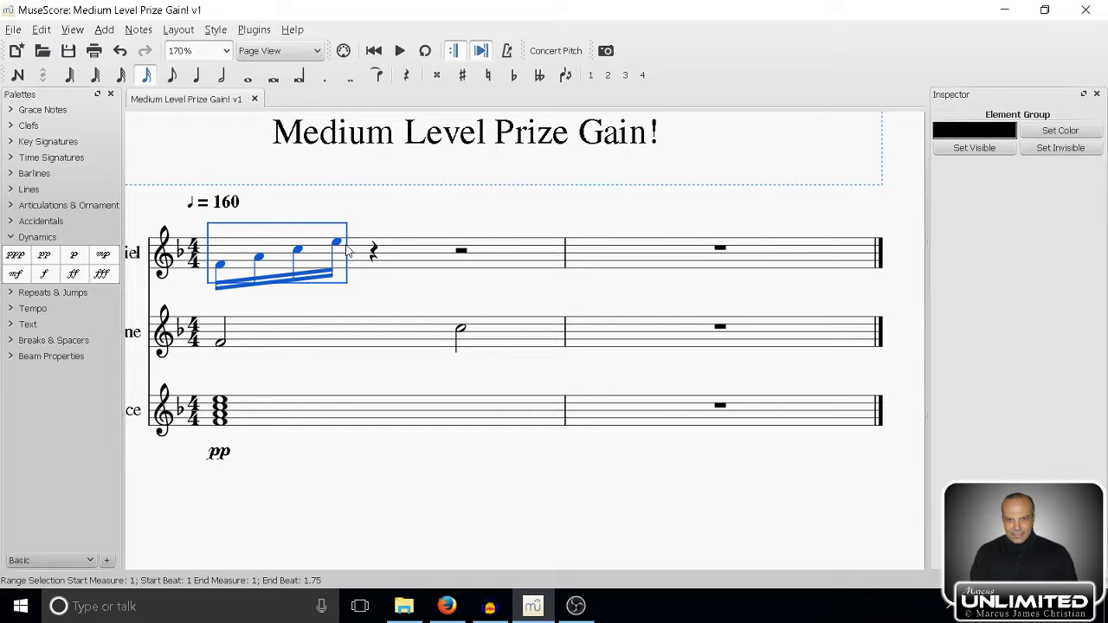
key(Right)
key(Right)
key(Right)
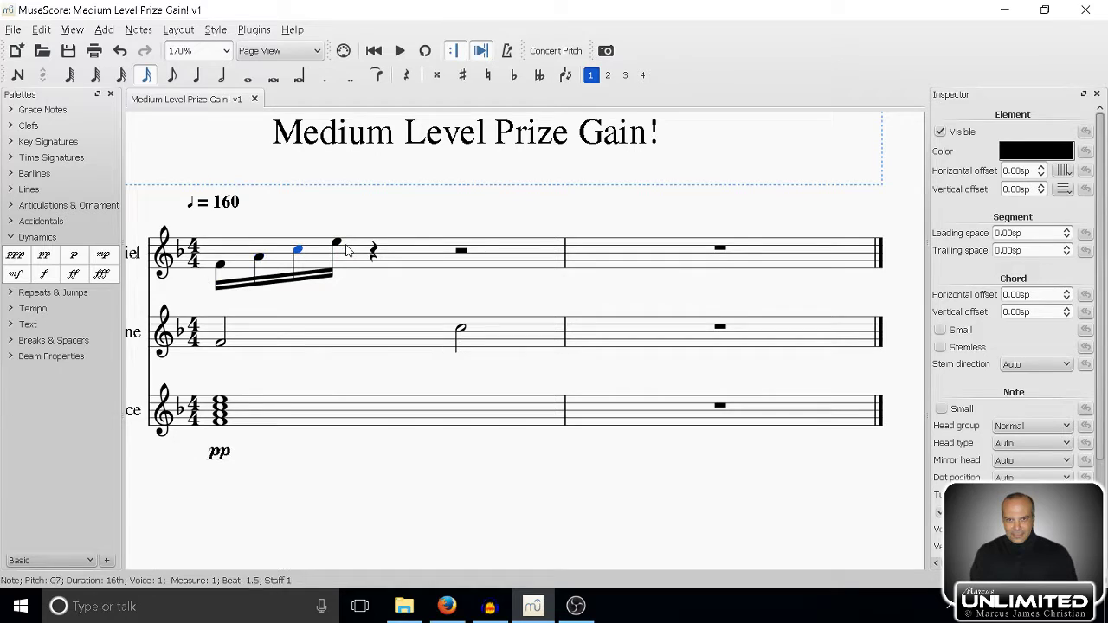
key(Right)
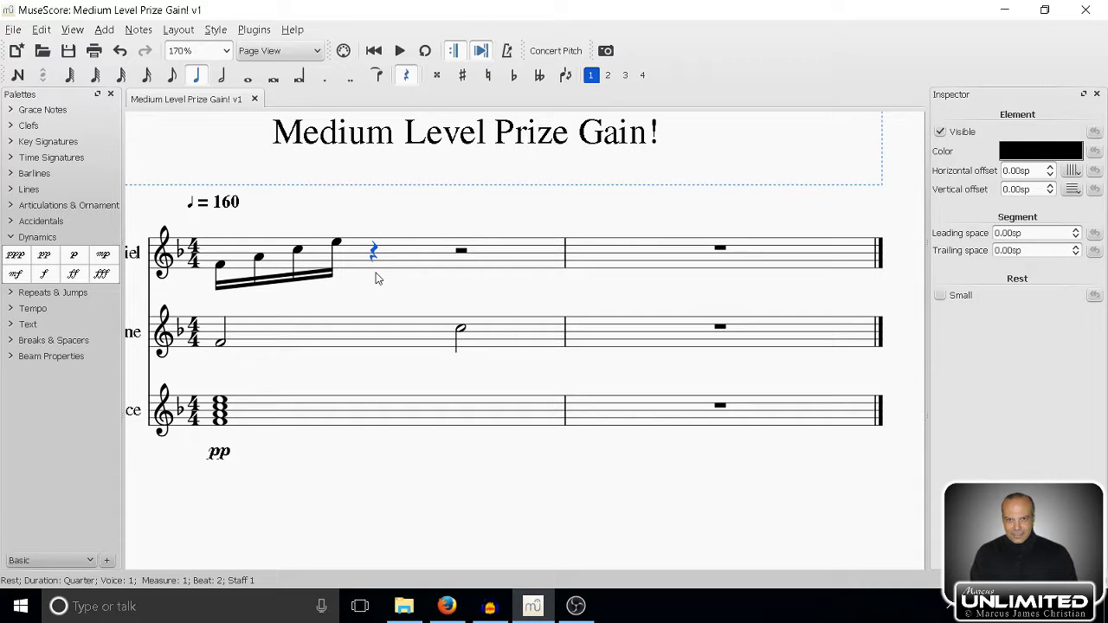
key(ctrl+v)
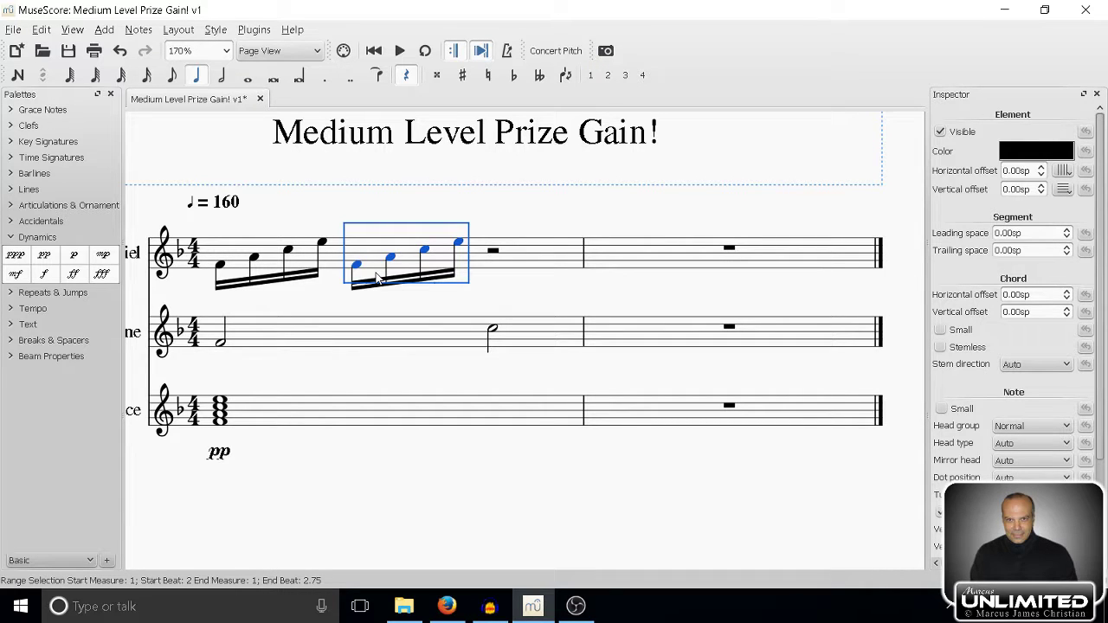
- Transpose the Glockenspiel's four 16th notes on beat 1 of the first measure chromatically by interval, down a Perfect Octave
click(322, 242)
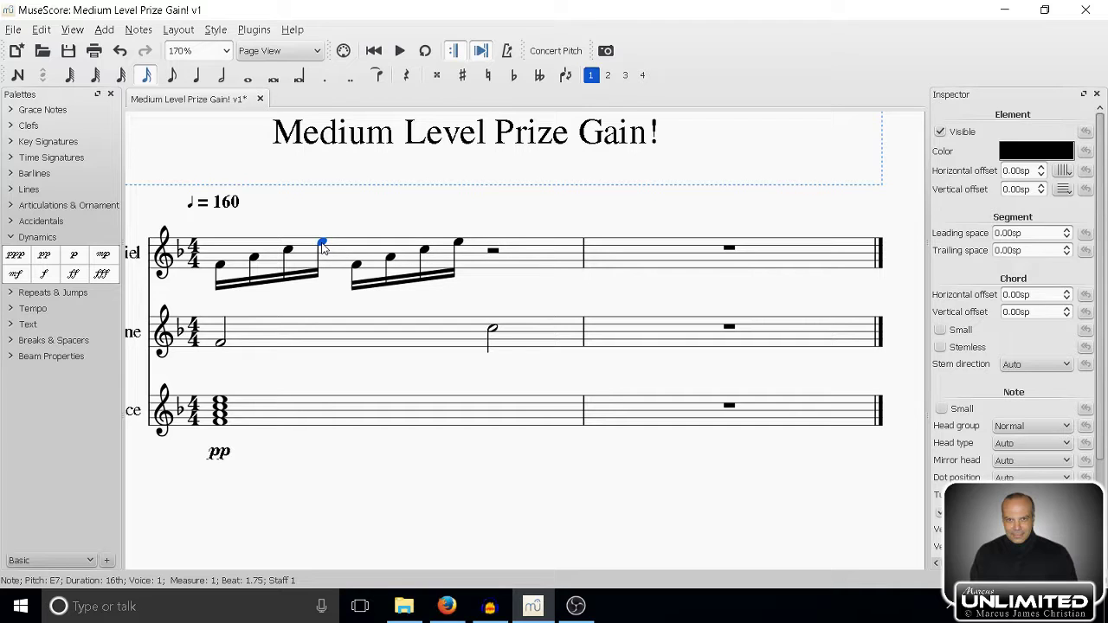
key(shift+Left)
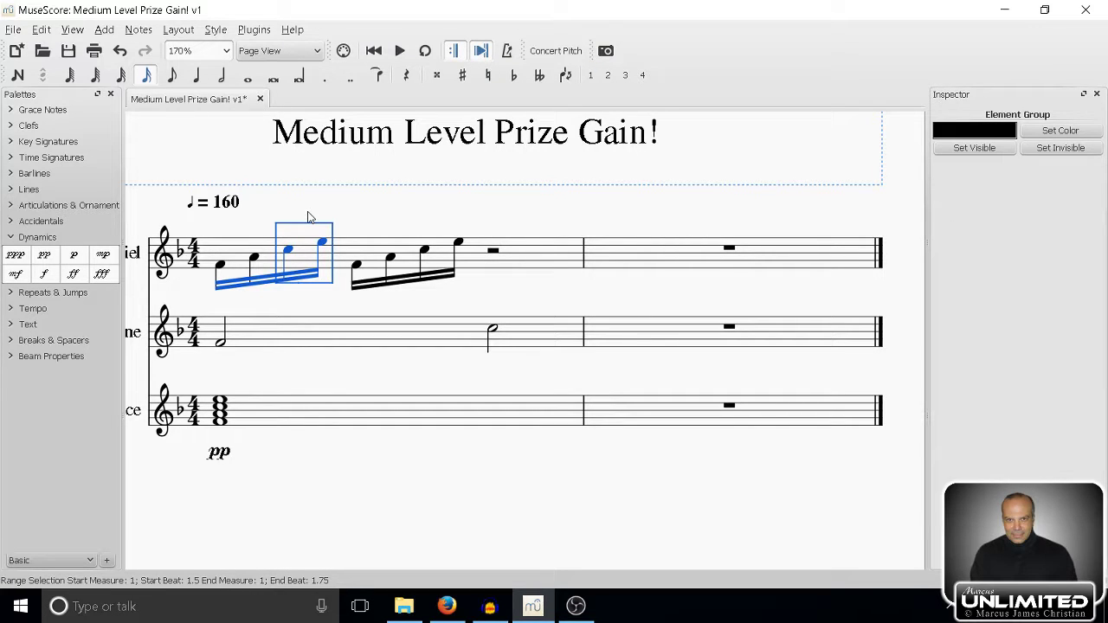
key(shift+Left)
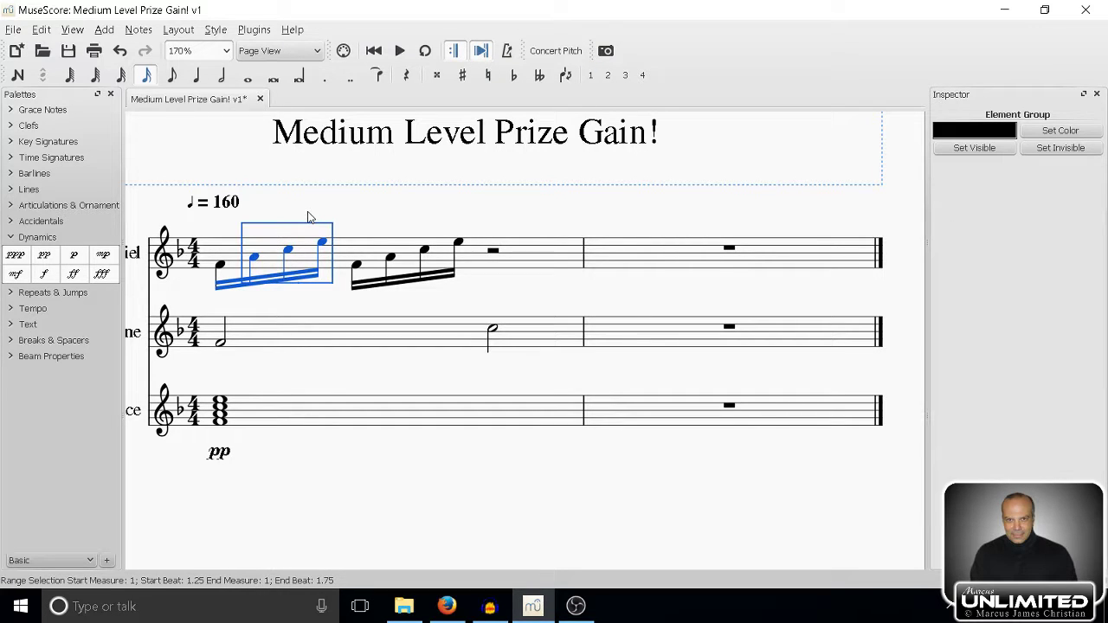
key(shift+Left)
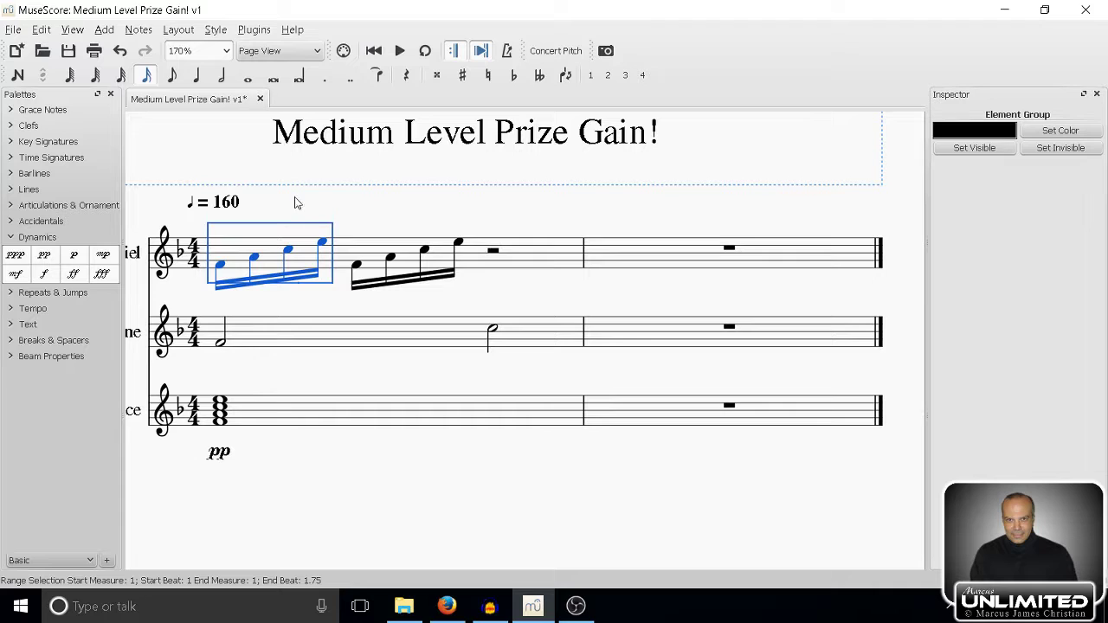
click(138, 29)
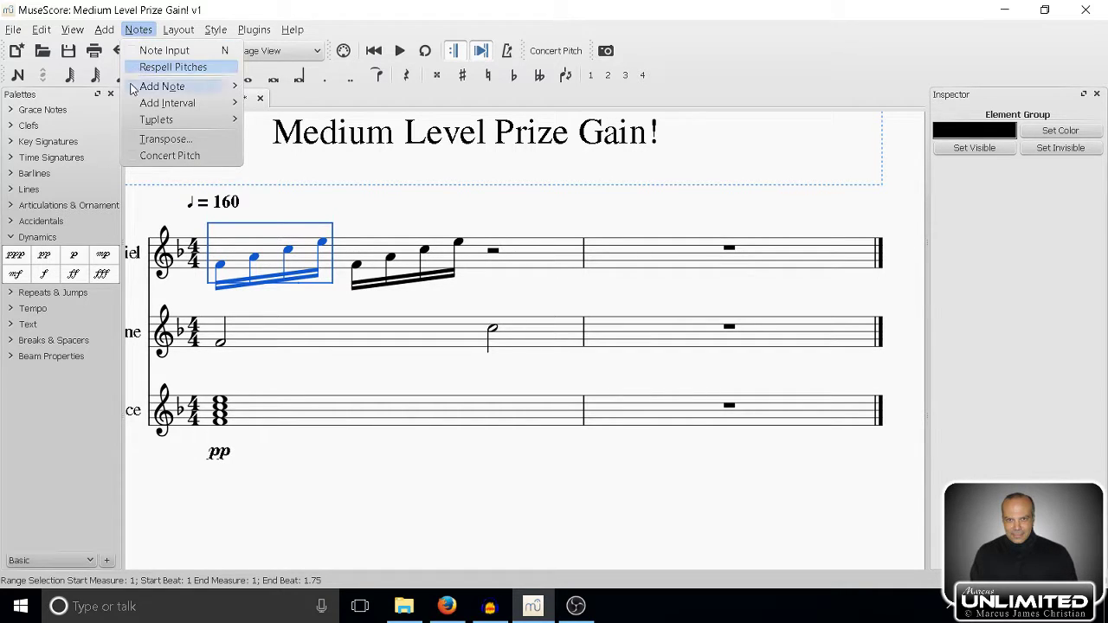
click(137, 142)
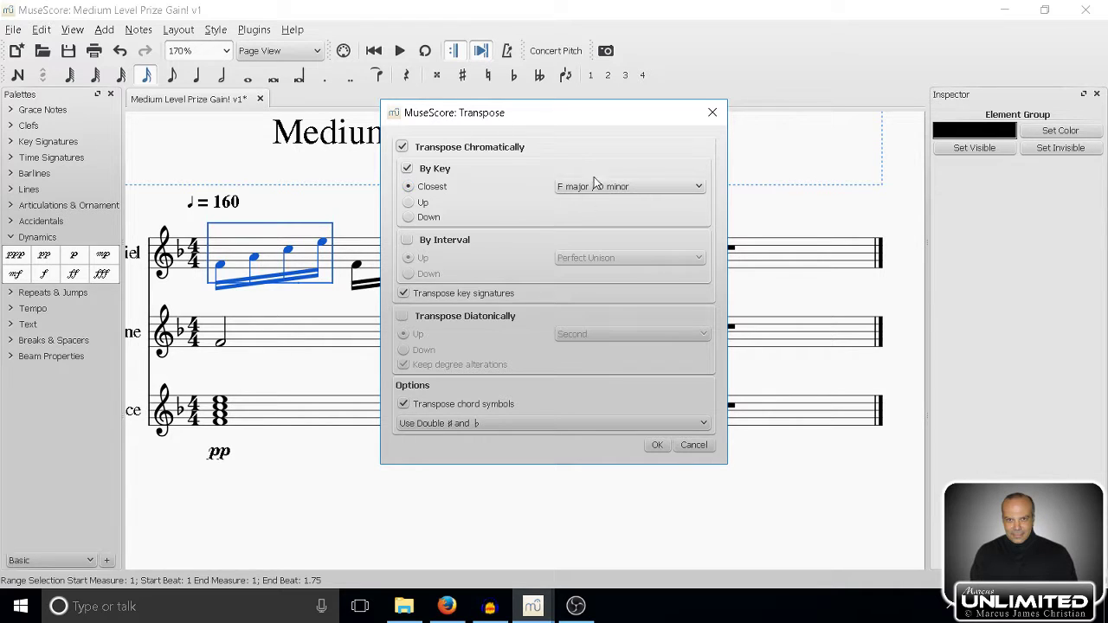
click(407, 241)
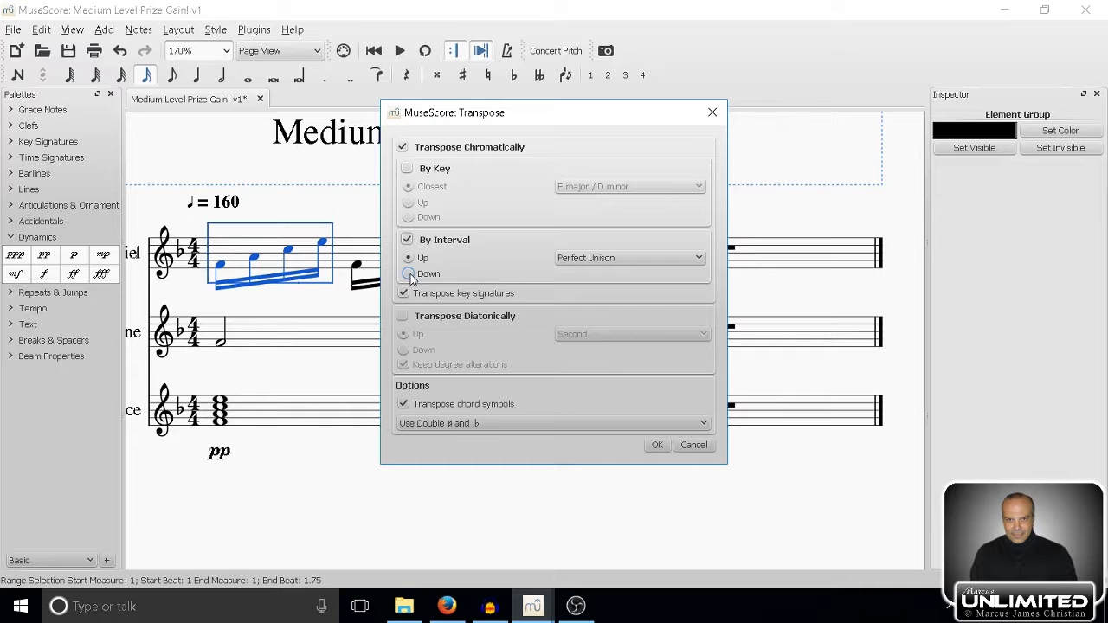
click(411, 276)
click(658, 259)
click(657, 258)
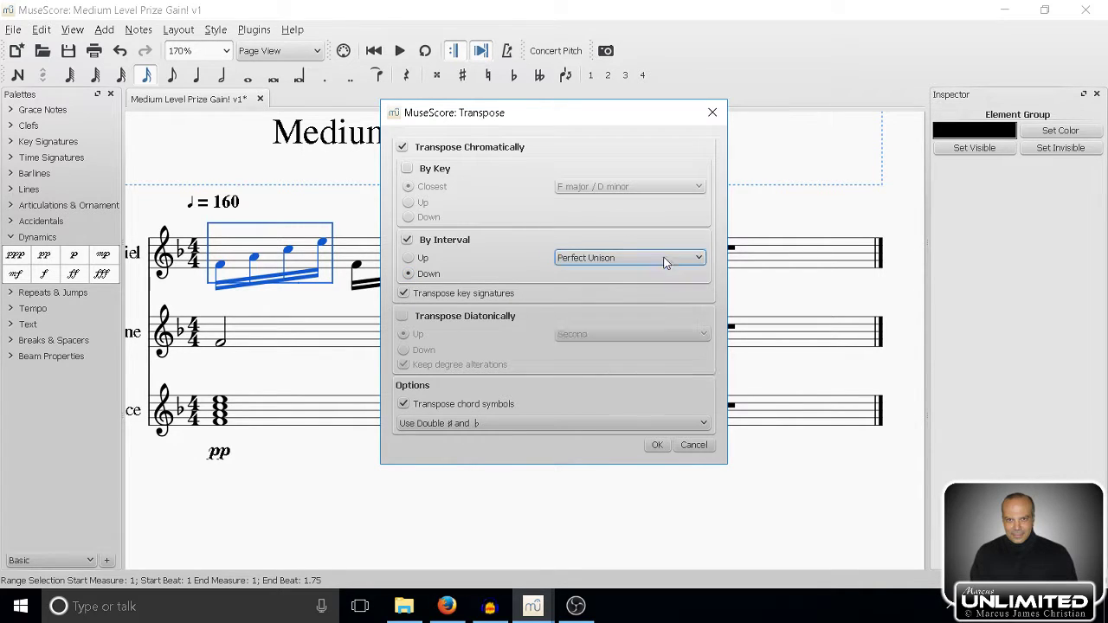
click(666, 258)
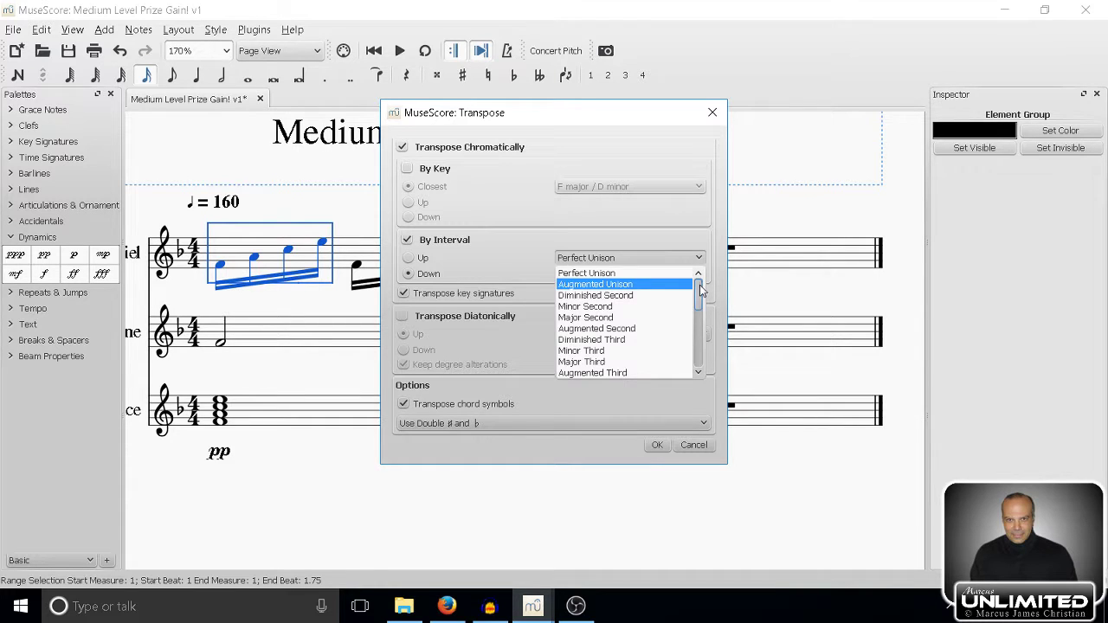
drag(702, 288, 700, 346)
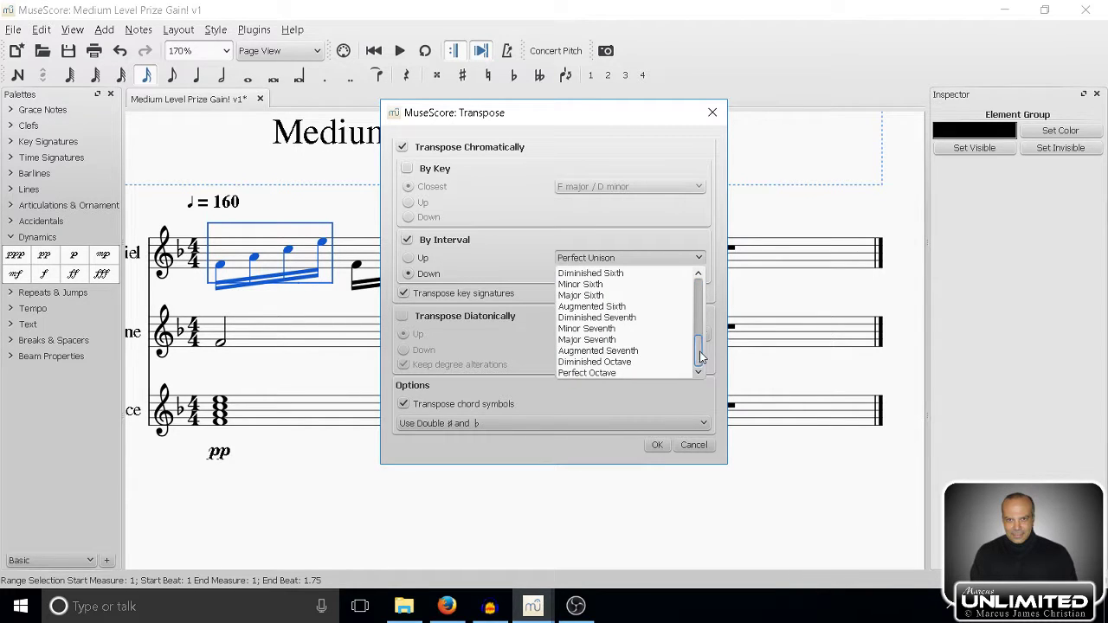
click(624, 372)
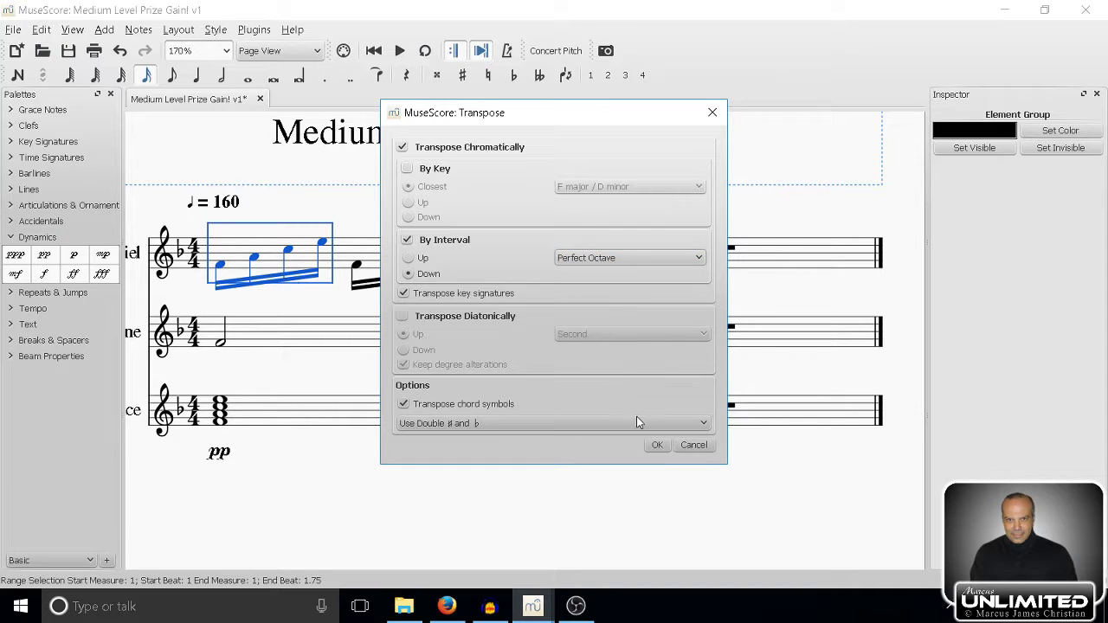
click(658, 445)
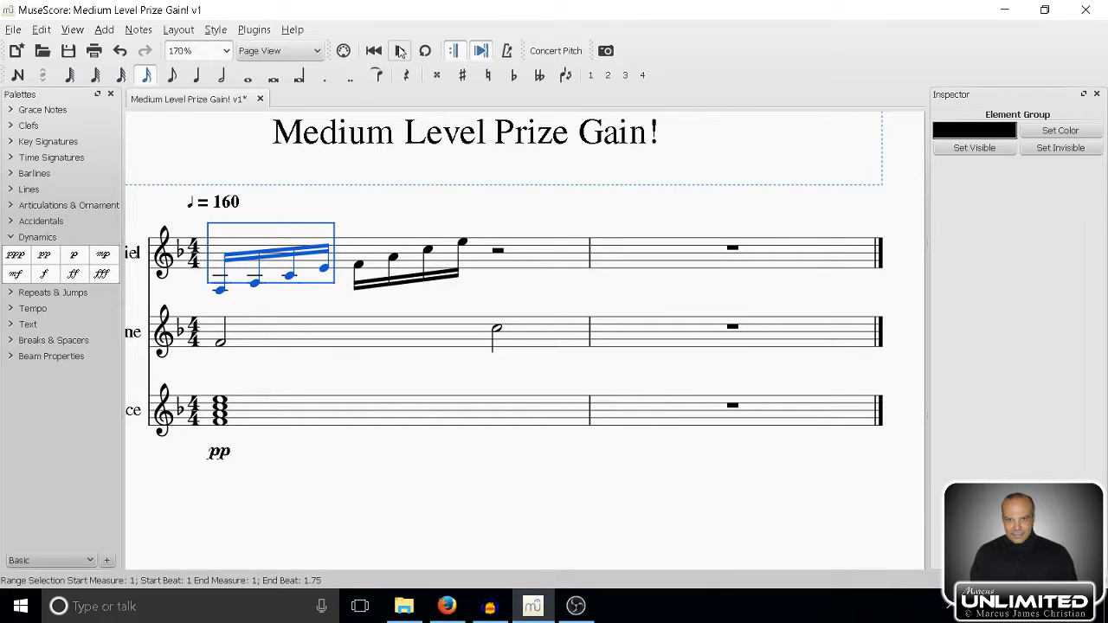
- Save the score and play it back to hear the Glockenspiel's first two beats
key(ctrl+s)
click(399, 50)
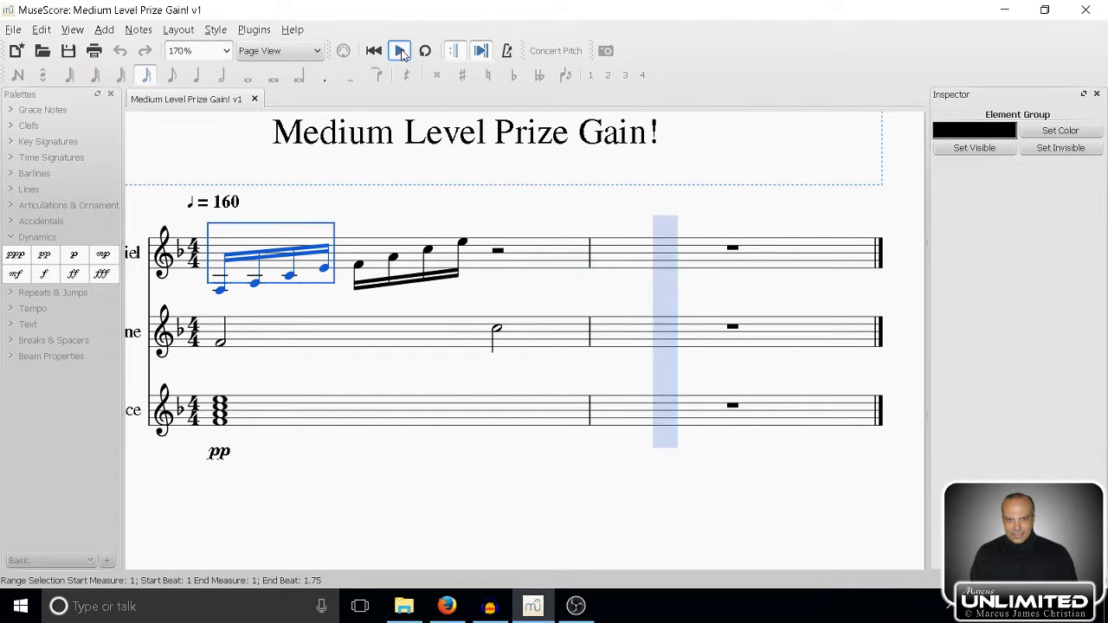
click(400, 52)
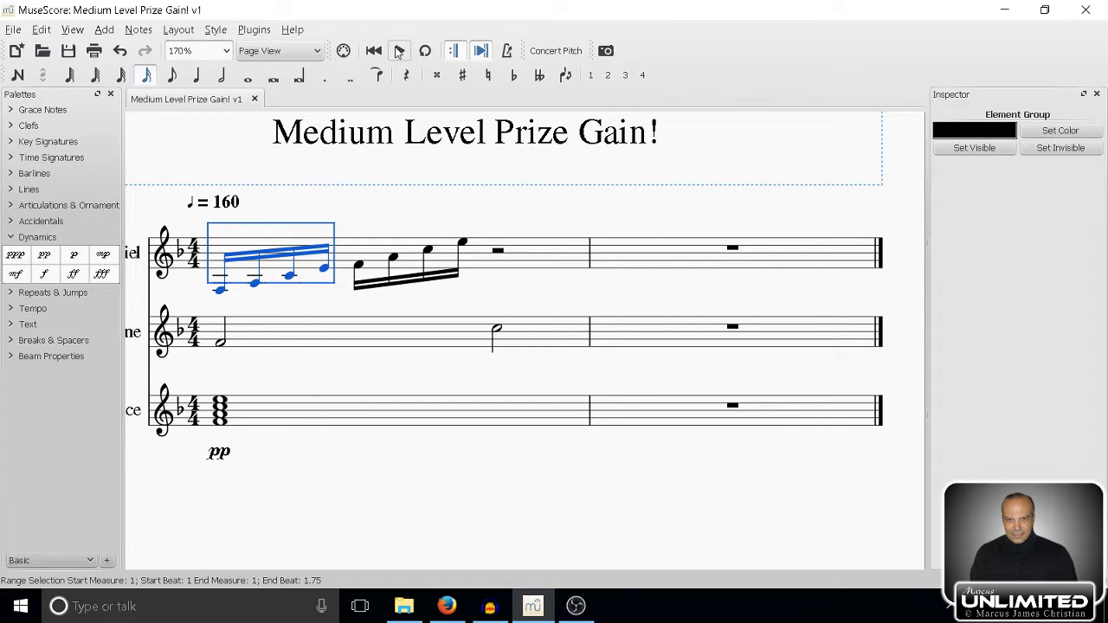
click(401, 52)
- Copy the Glockenspiel's four 16th notes from beat 2 and paste them at beat 3 of the first measure
click(361, 268)
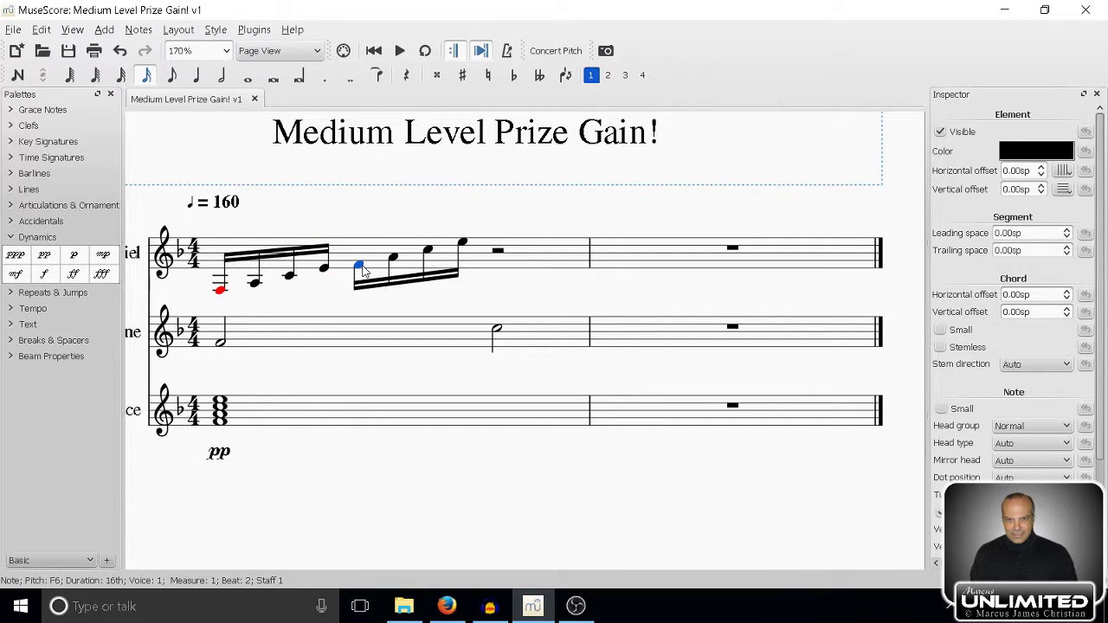
key(shift+Right)
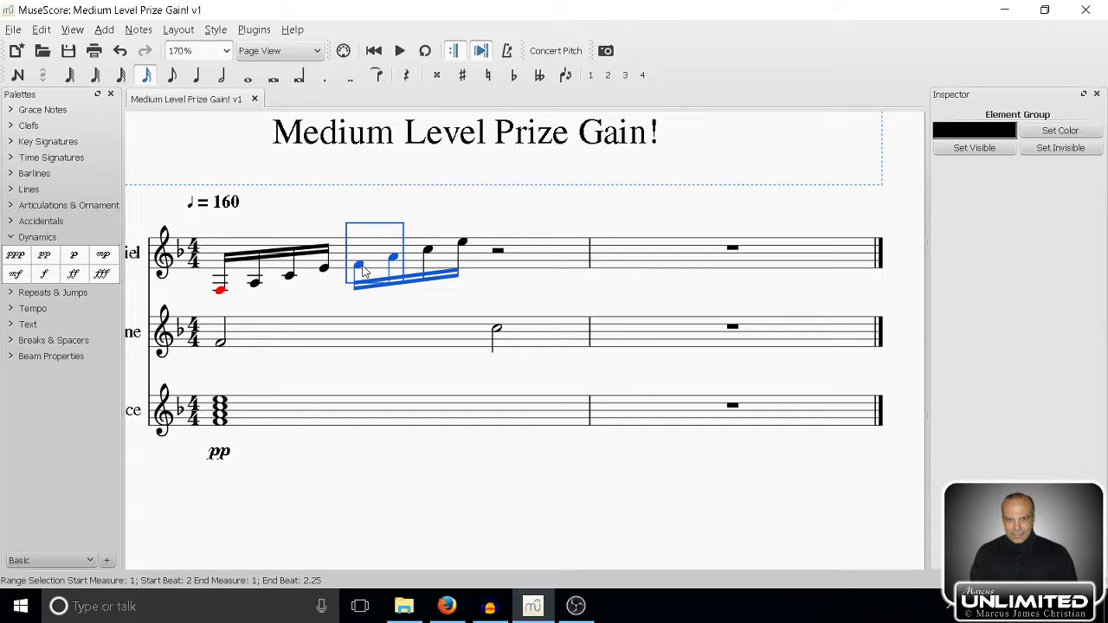
key(shift+Right)
key(shift+Right)
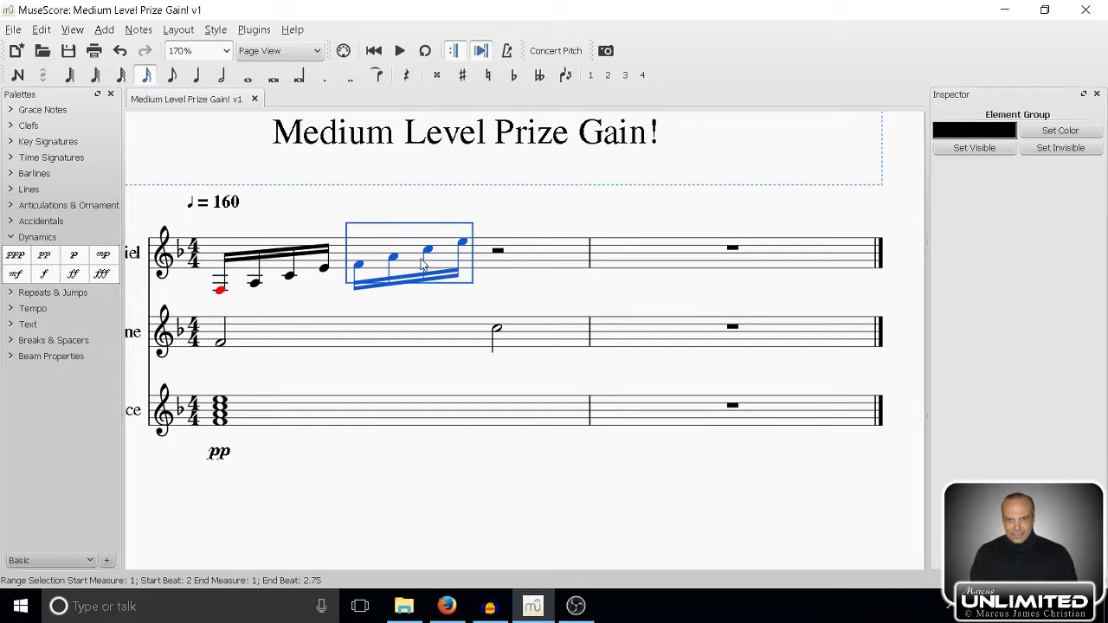
shift+click(491, 265)
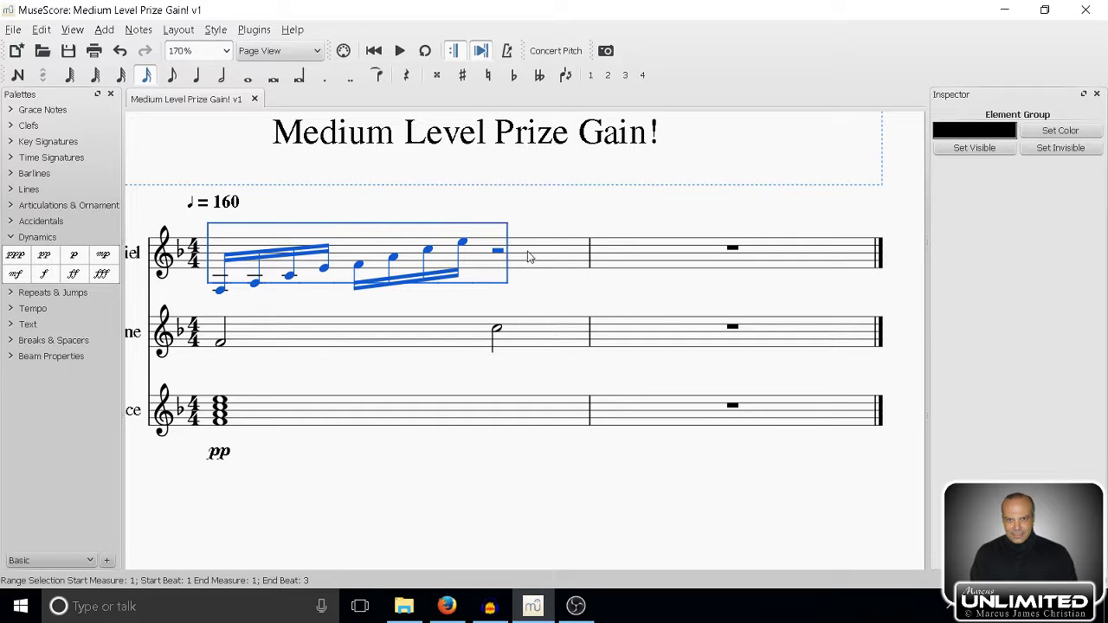
click(496, 258)
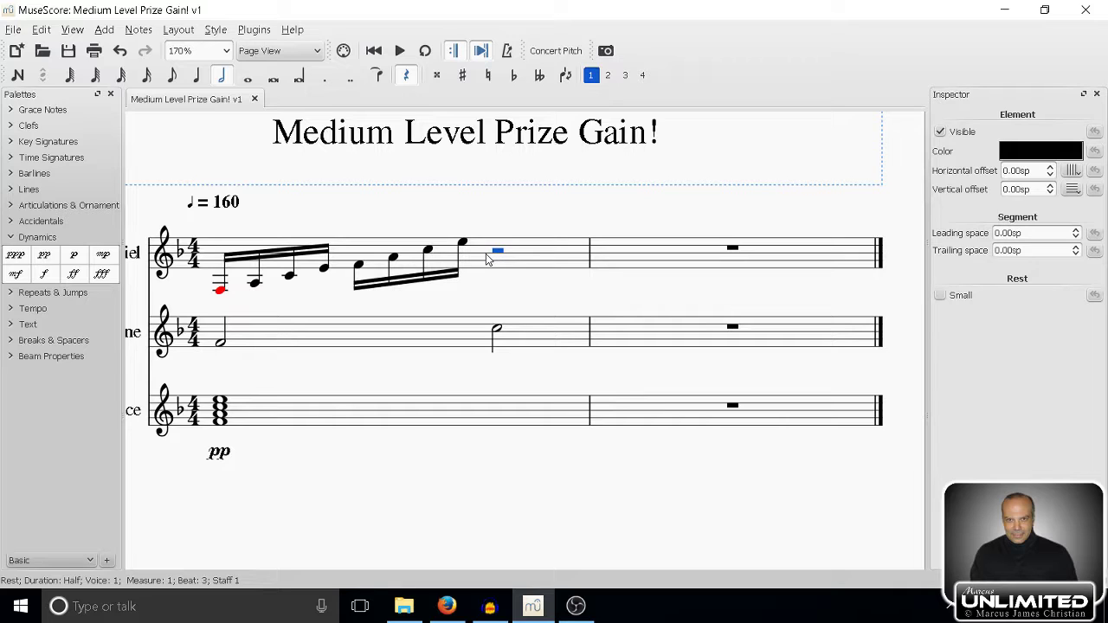
key(ctrl+v)
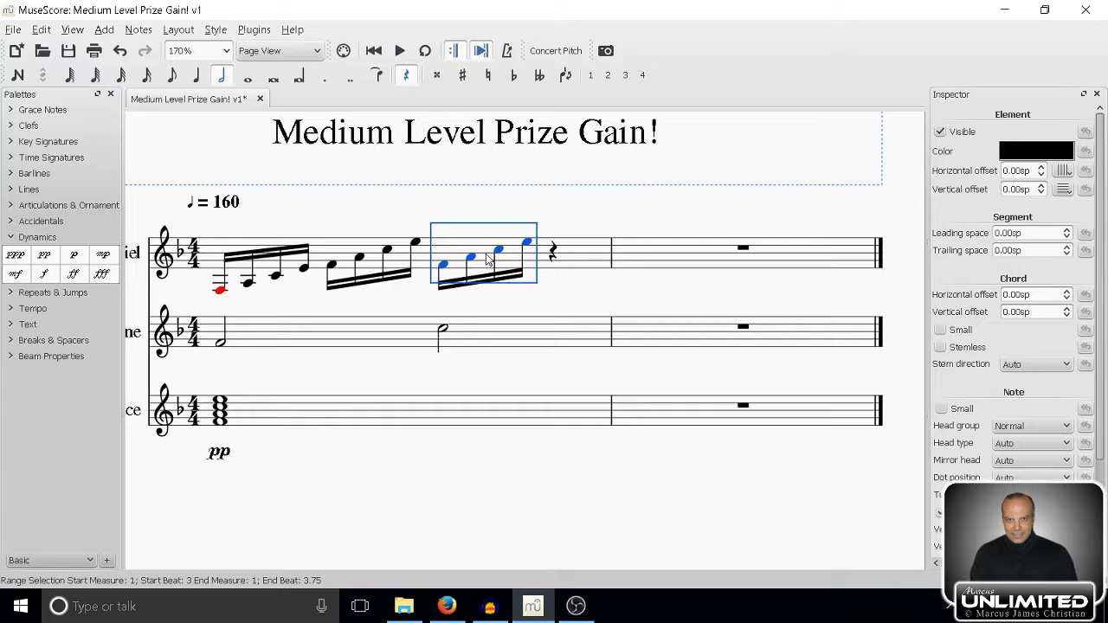
- Transpose the four pasted 16th notes on beat 3 chromatically by interval, up a Perfect Octave
click(148, 33)
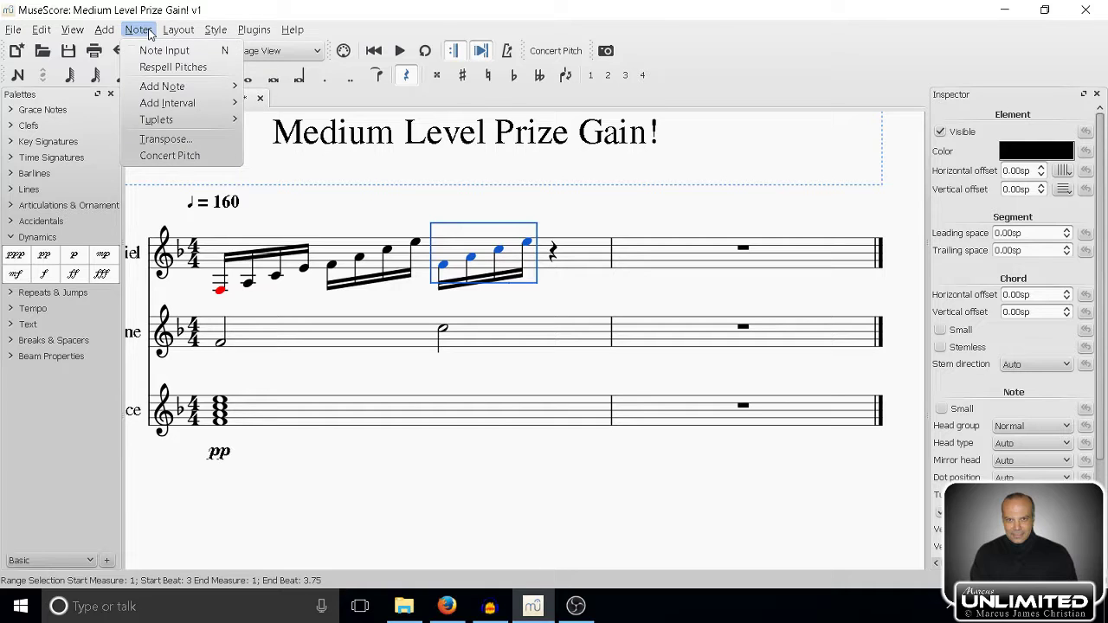
click(134, 140)
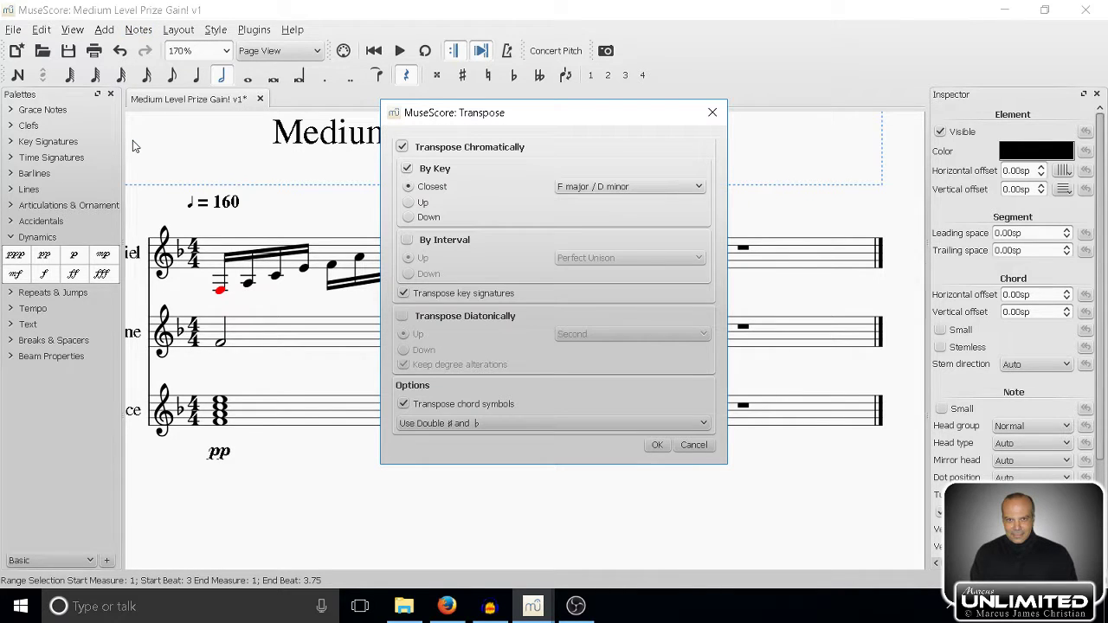
click(408, 239)
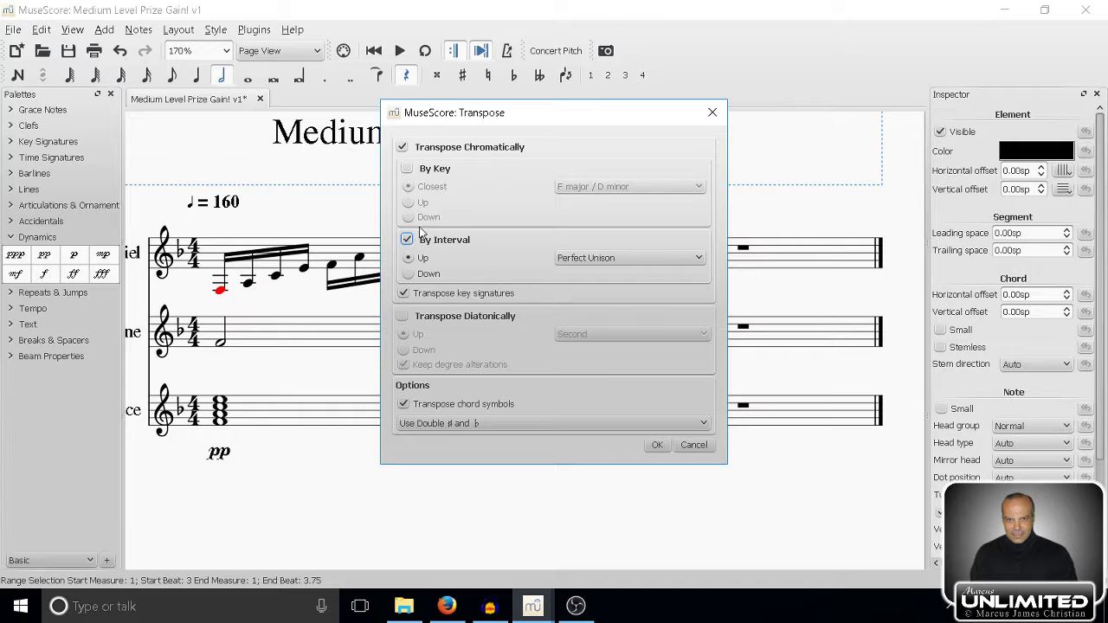
click(699, 258)
drag(700, 290, 693, 369)
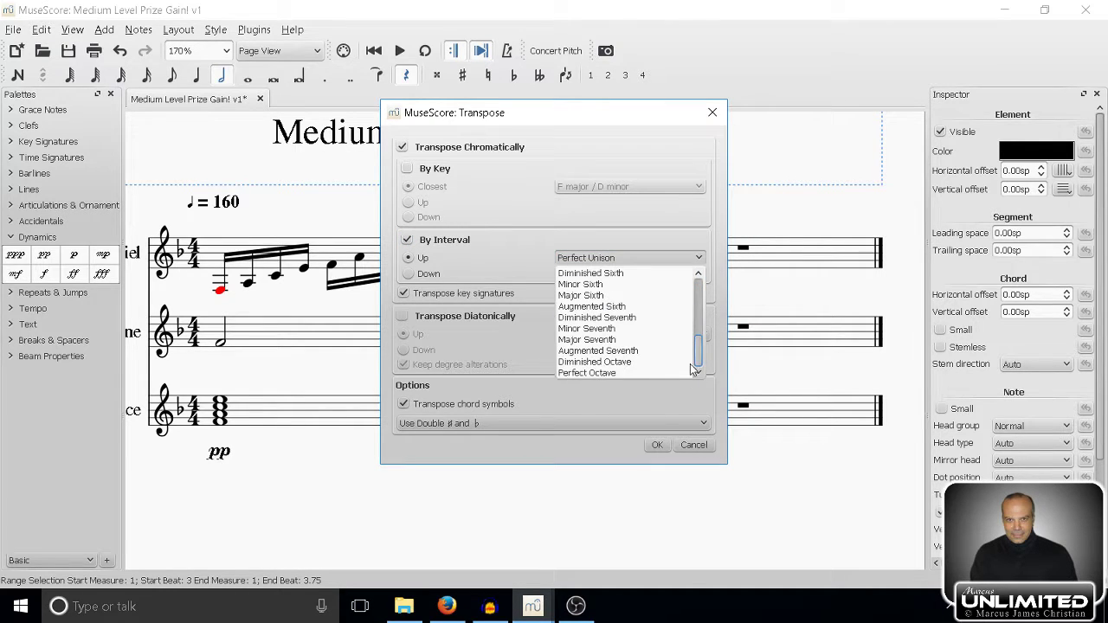
click(668, 372)
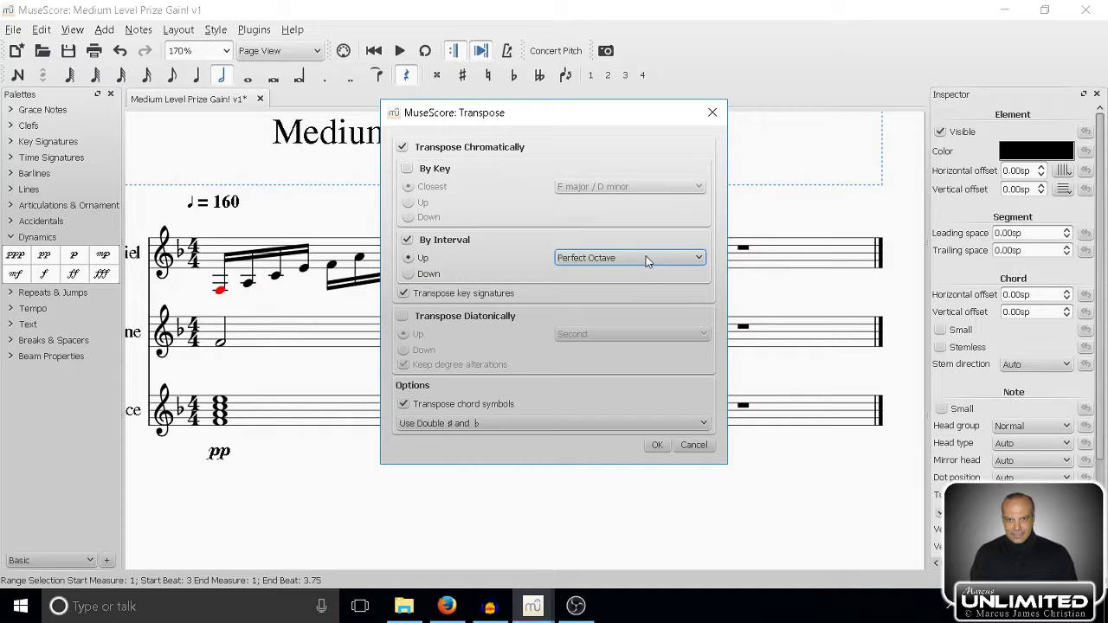
click(656, 444)
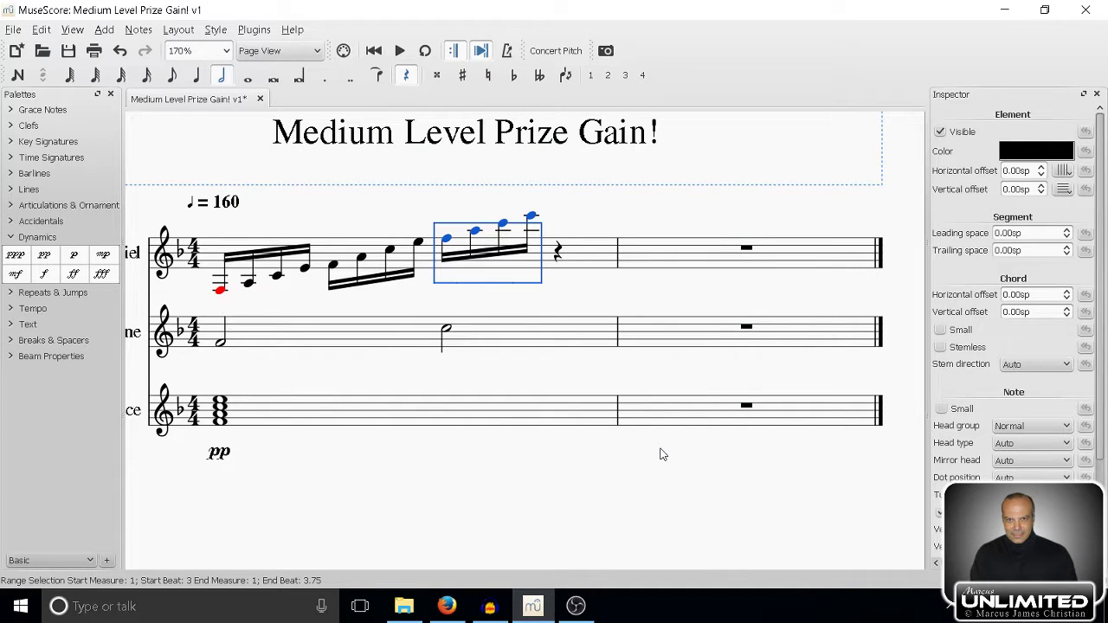
- Paste a copy of the Glockenspiel's beat 3 notes at beat 4 and transpose the pasted notes up a Perfect Octave by interval
click(557, 253)
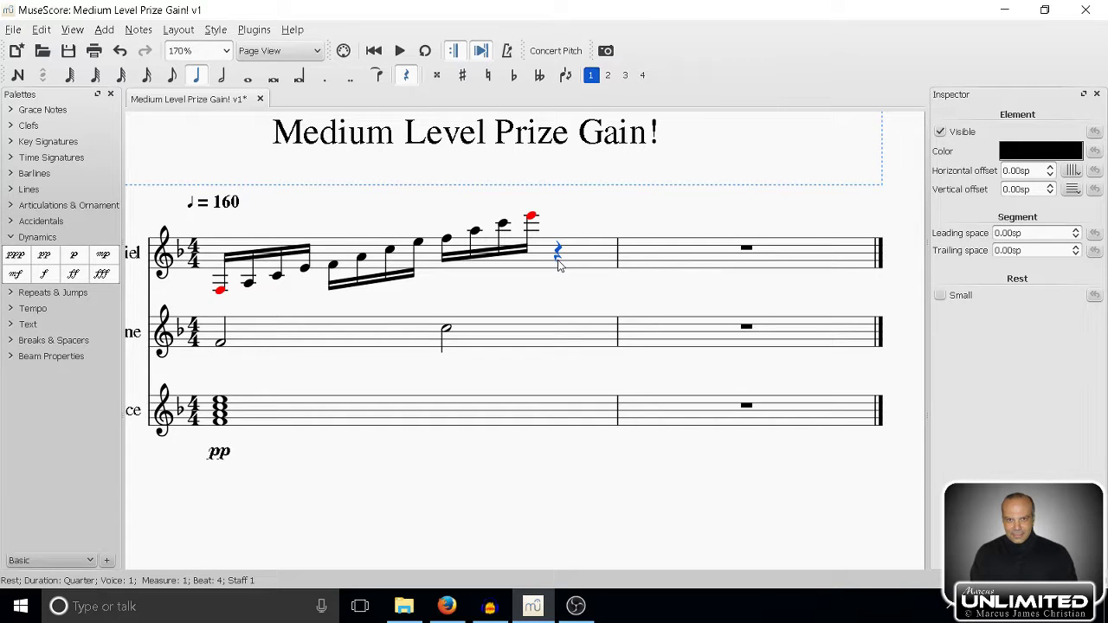
key(ctrl+v)
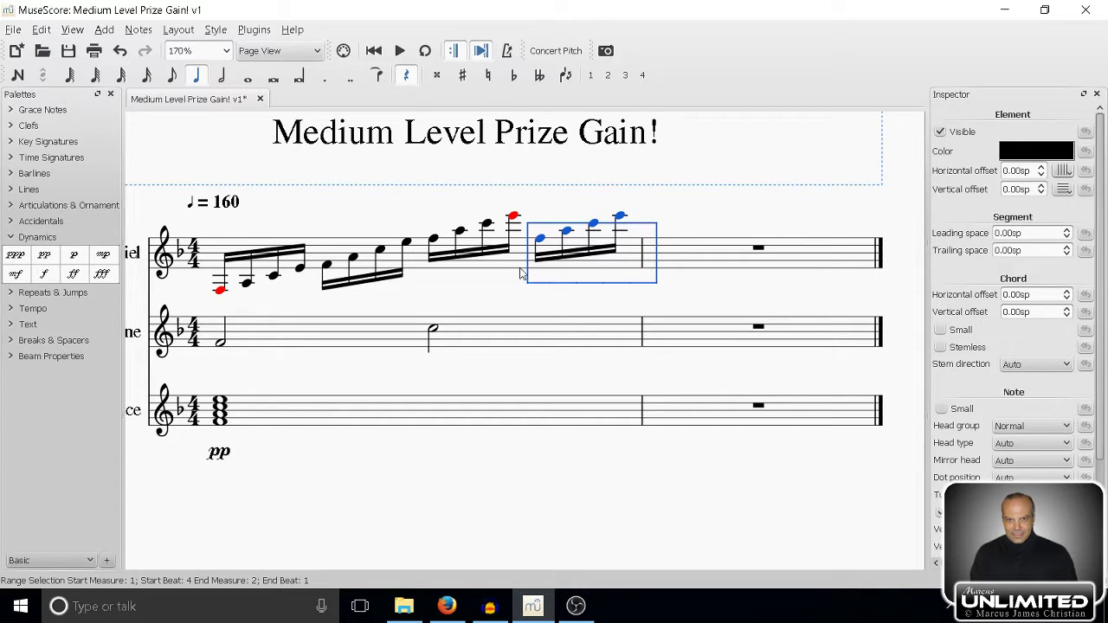
click(138, 33)
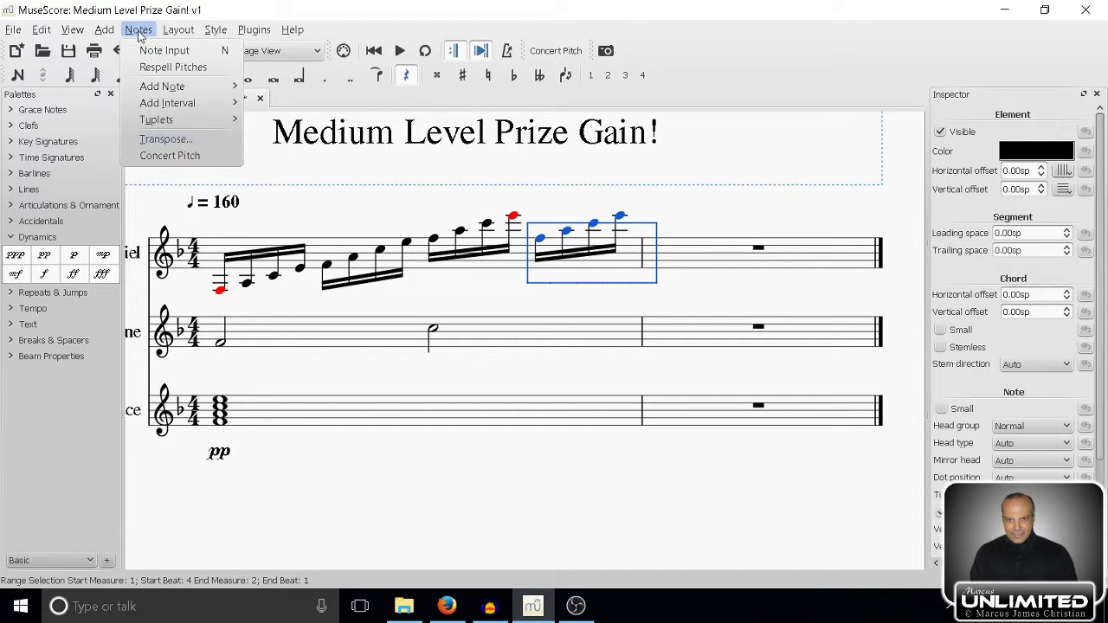
click(132, 141)
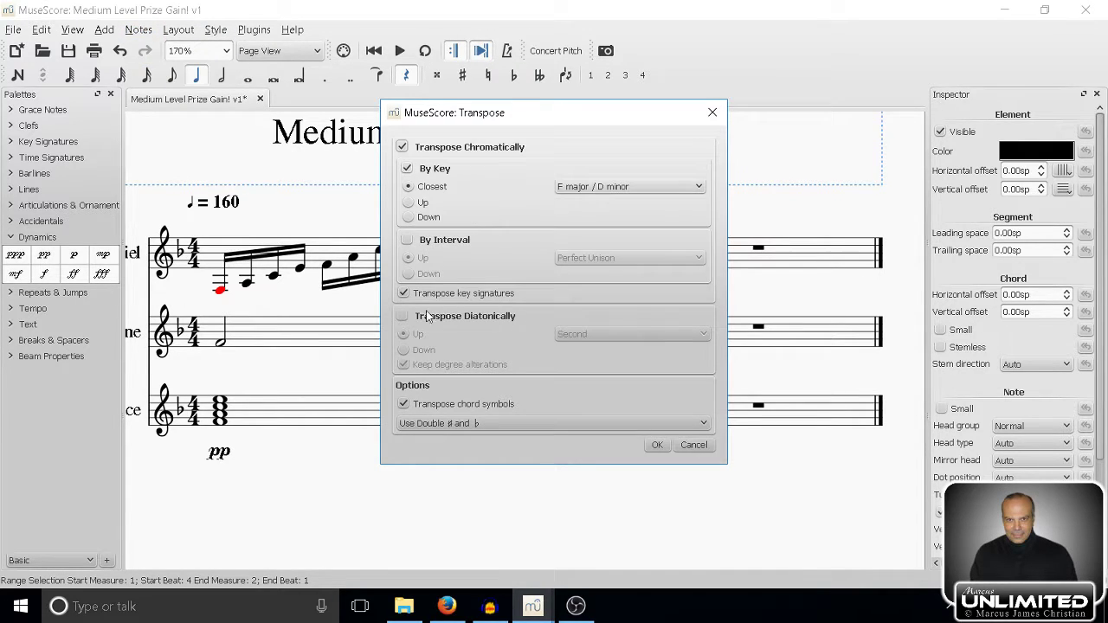
click(407, 240)
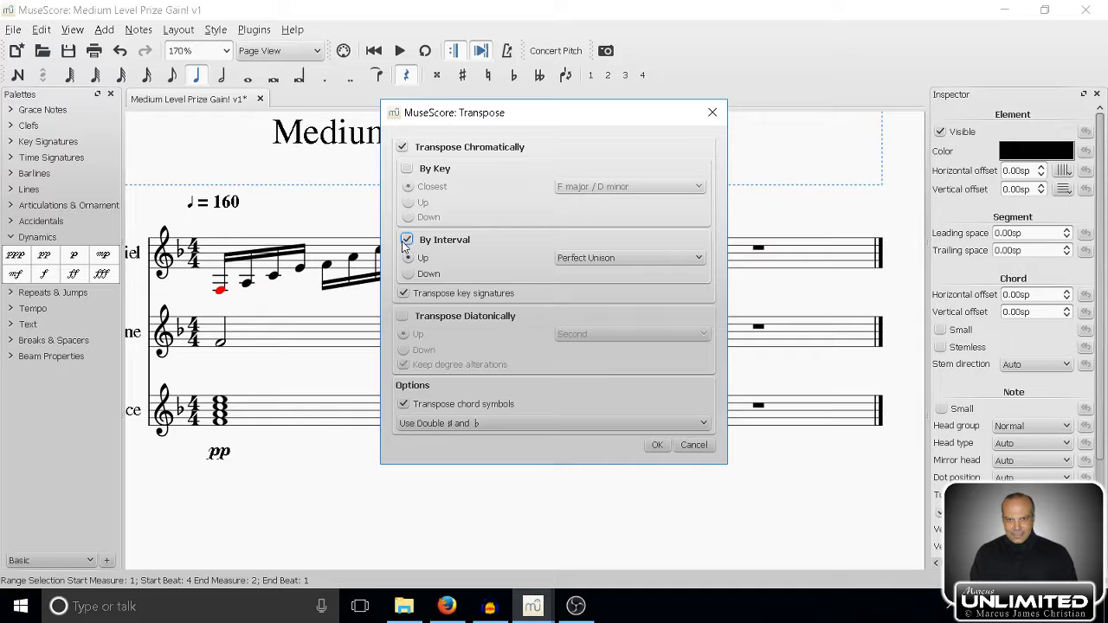
click(599, 262)
scroll(693, 350, down, 3)
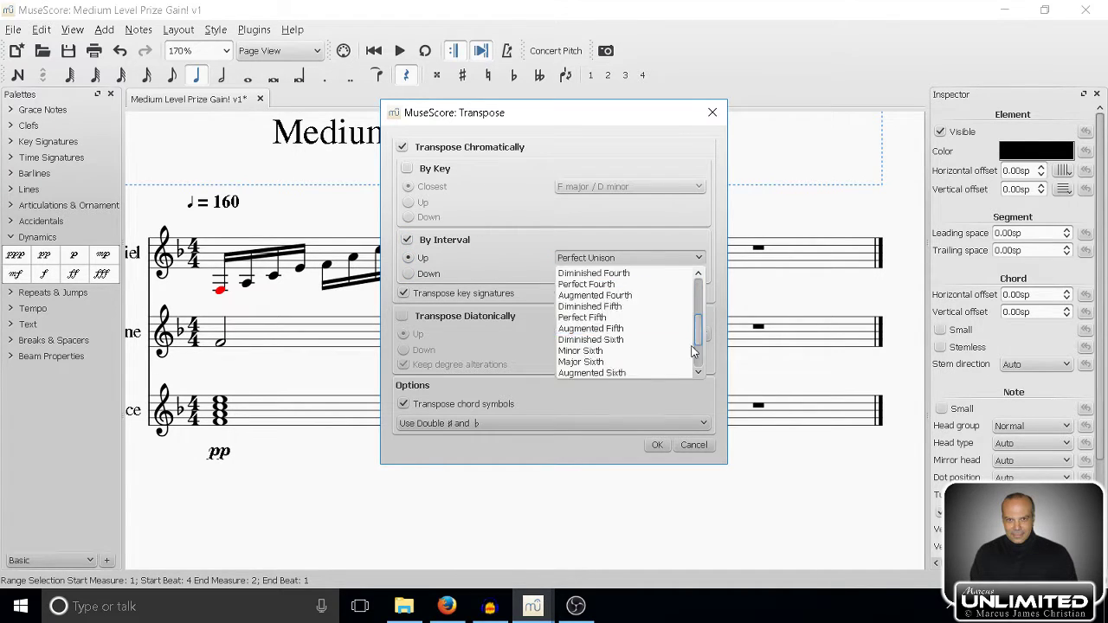
scroll(692, 350, down, 2)
click(662, 373)
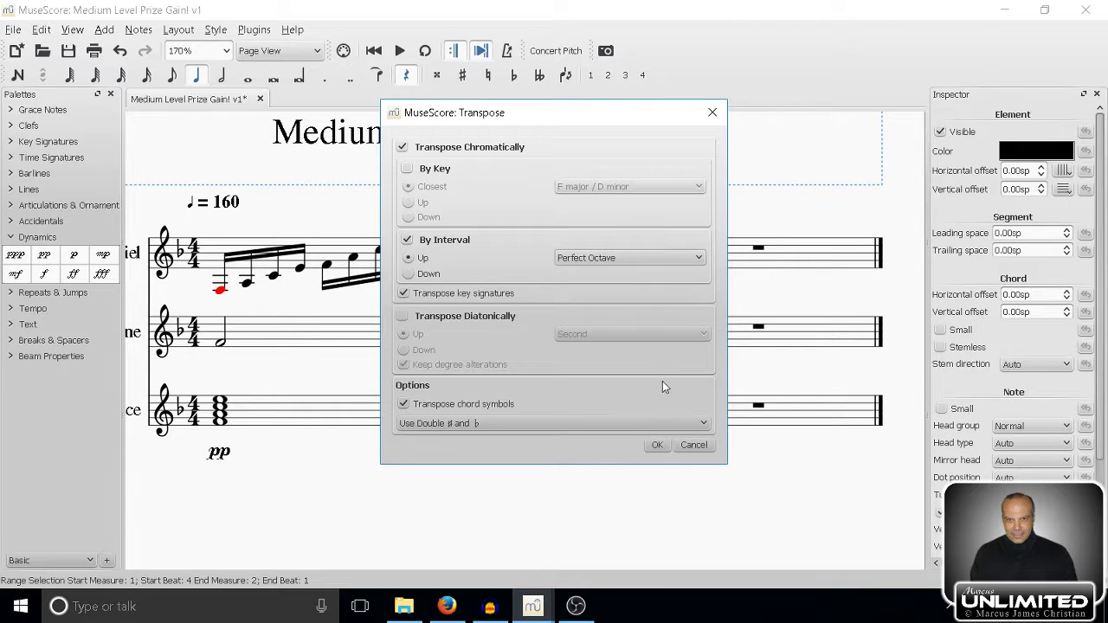
click(657, 444)
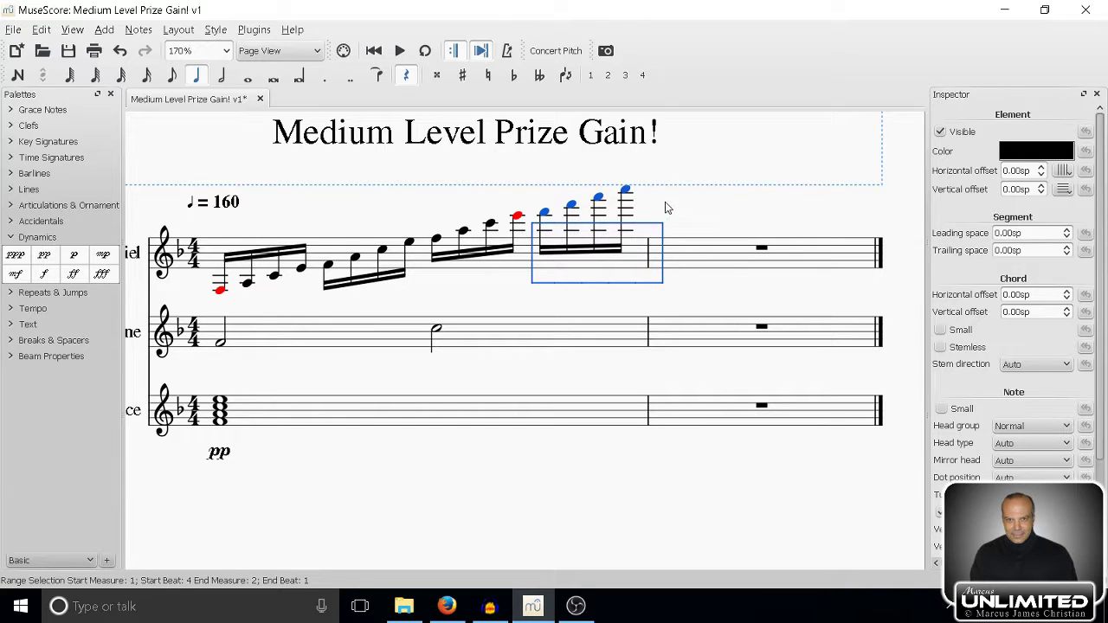
- Play back the score to hear the Glockenspiel's full first-measure run
click(399, 51)
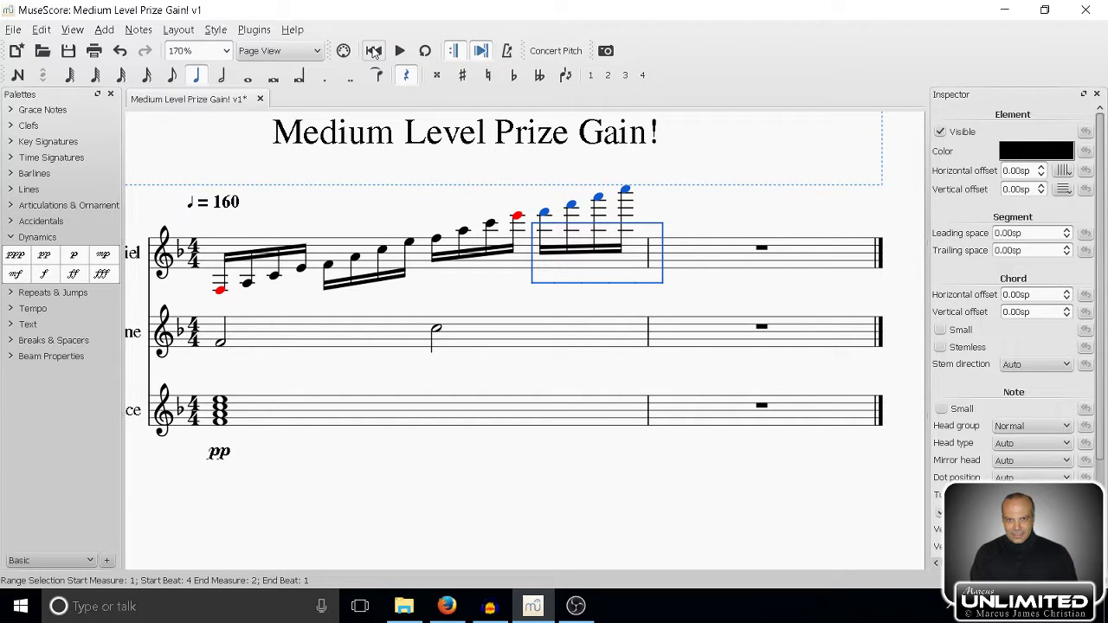
- Save the score, and enter a 16th-note F5 on beat 1 of the Vibraphone's second measure
key(ctrl+s)
click(145, 75)
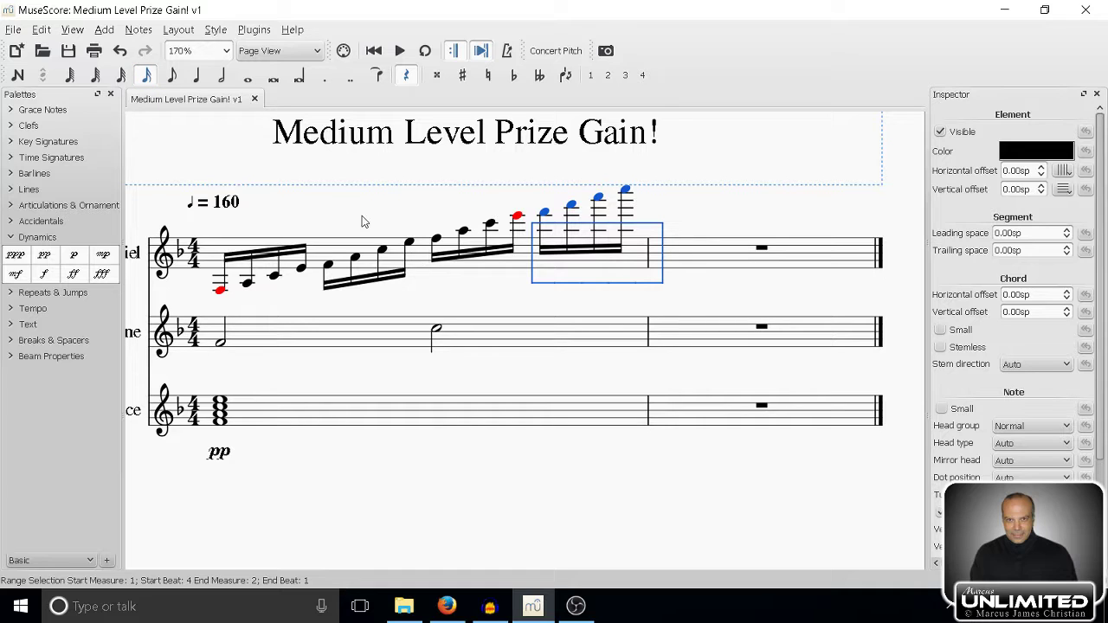
click(680, 344)
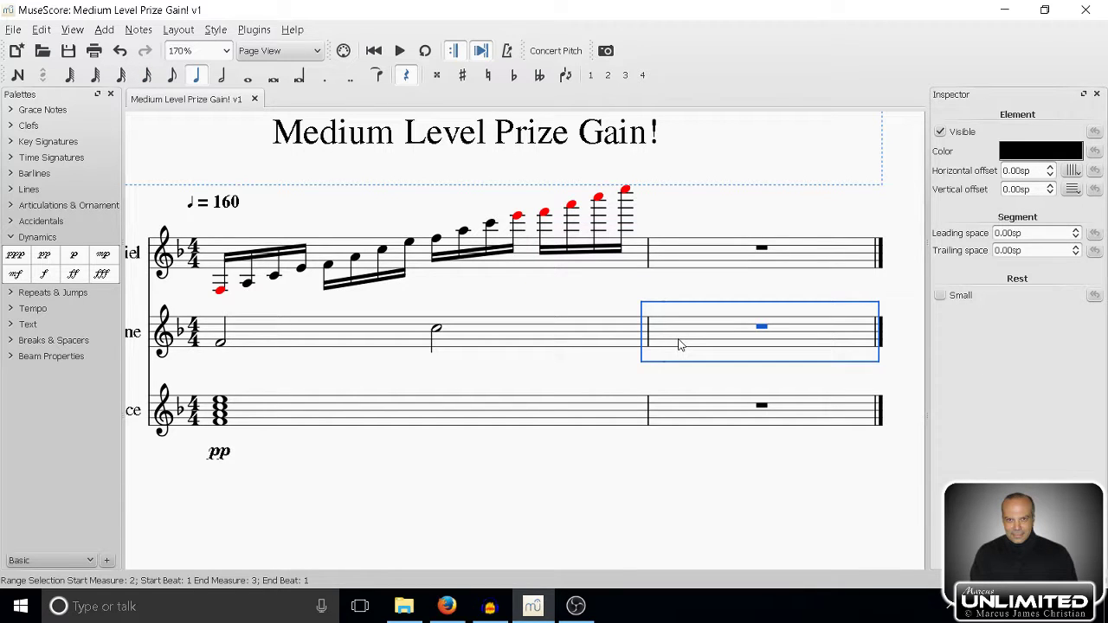
key(n)
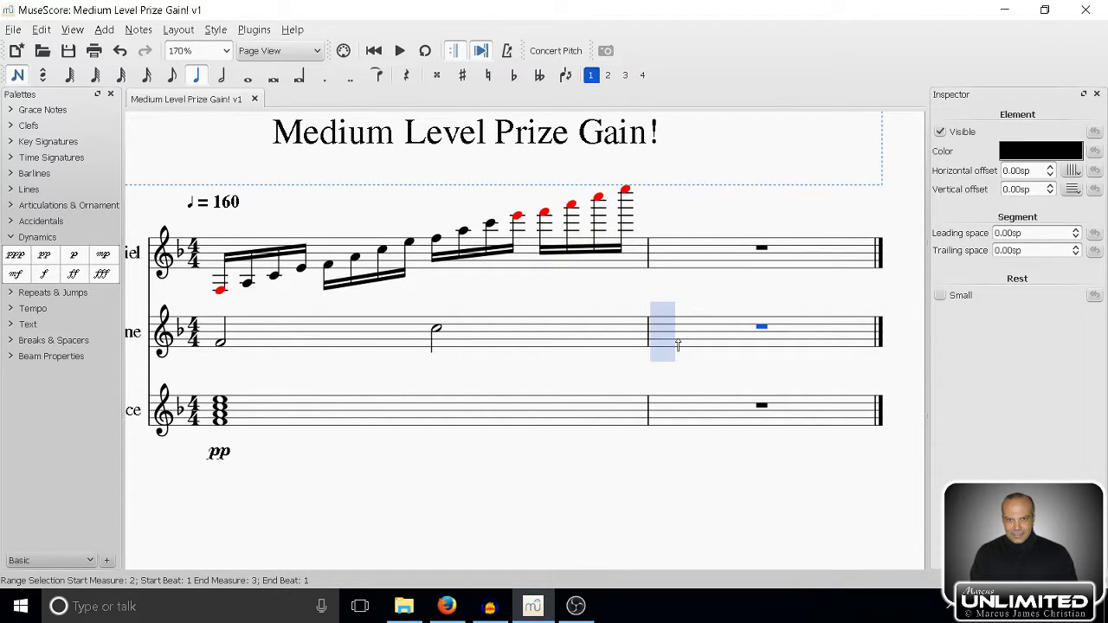
click(147, 74)
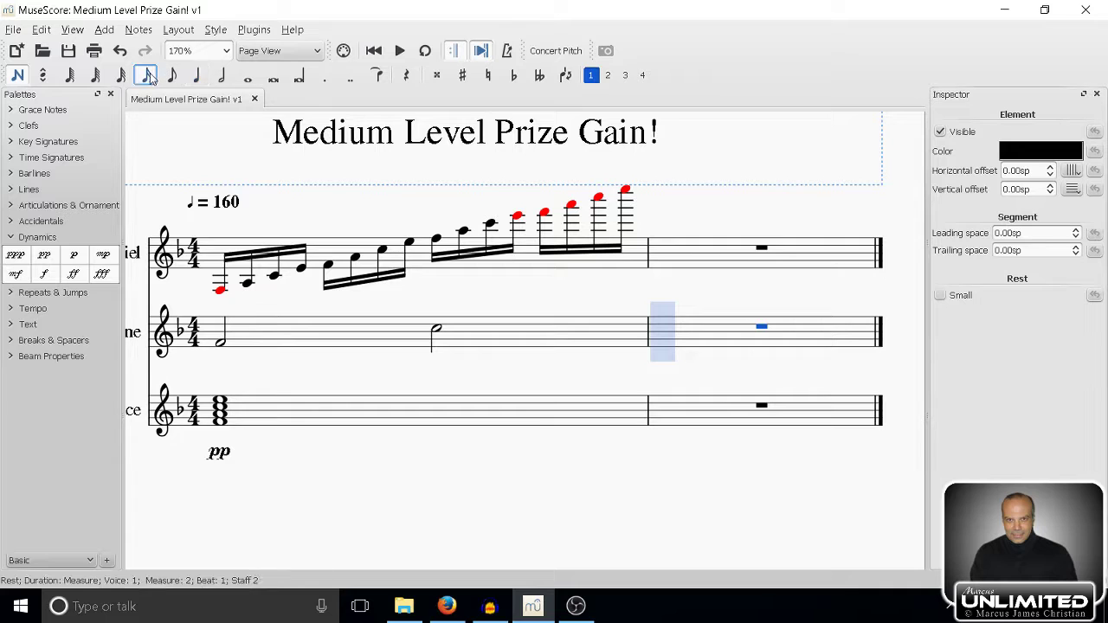
click(662, 318)
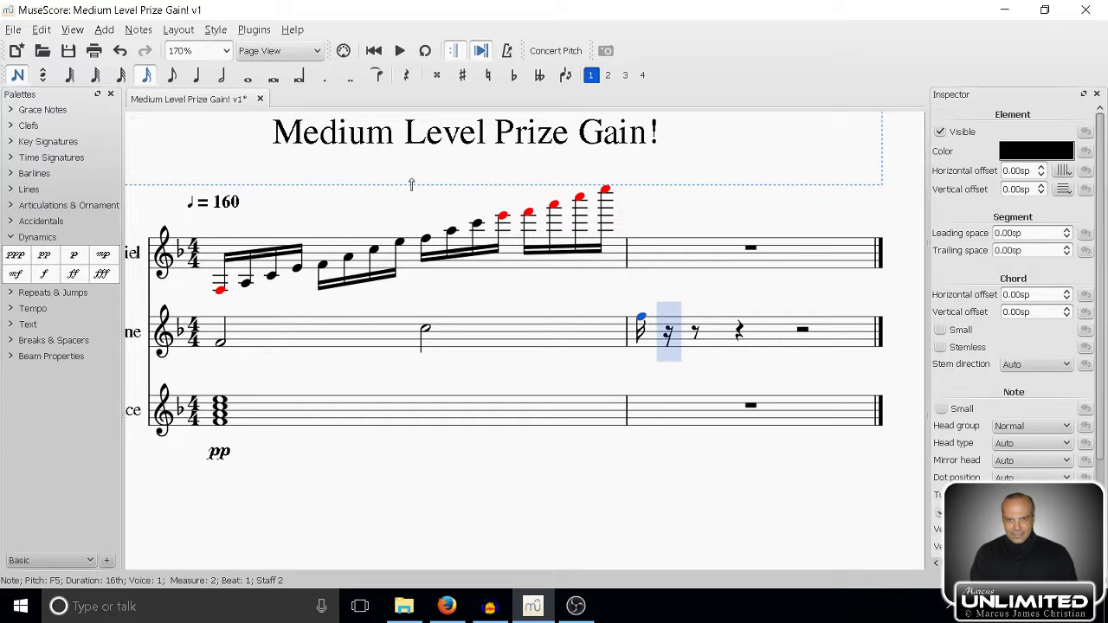
key(Escape)
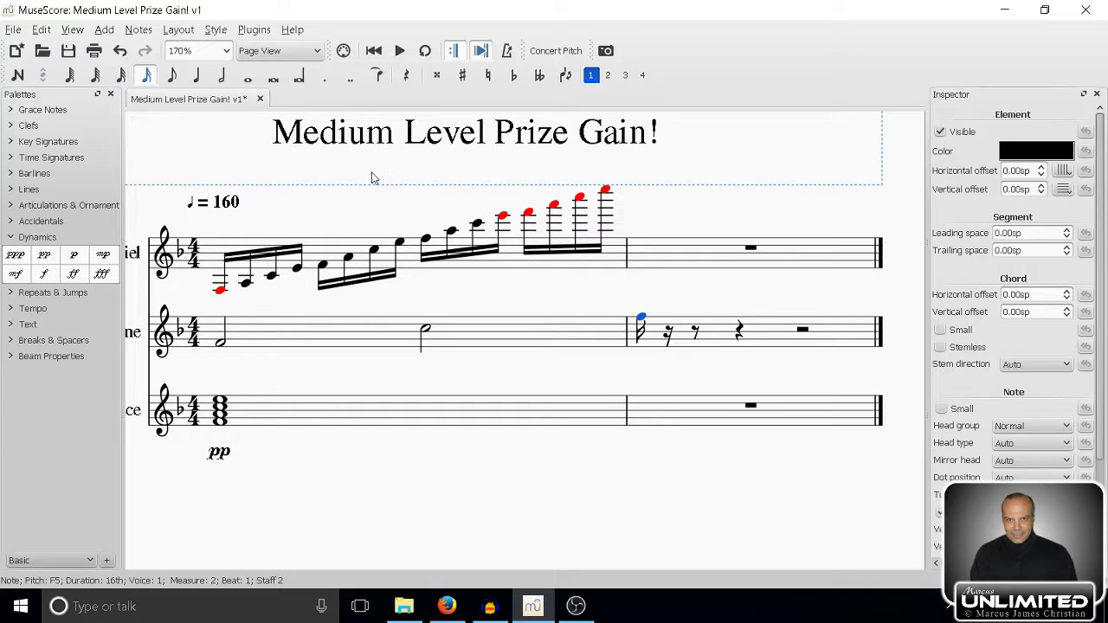
- Play back the score to hear the added Vibraphone note, and save the score
click(143, 29)
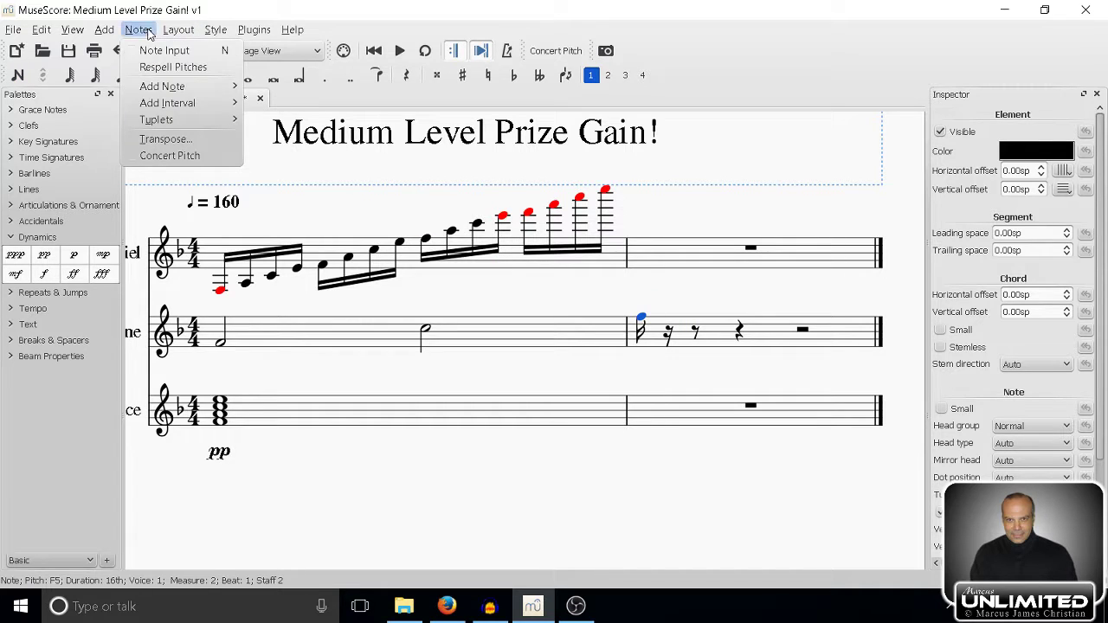
click(232, 15)
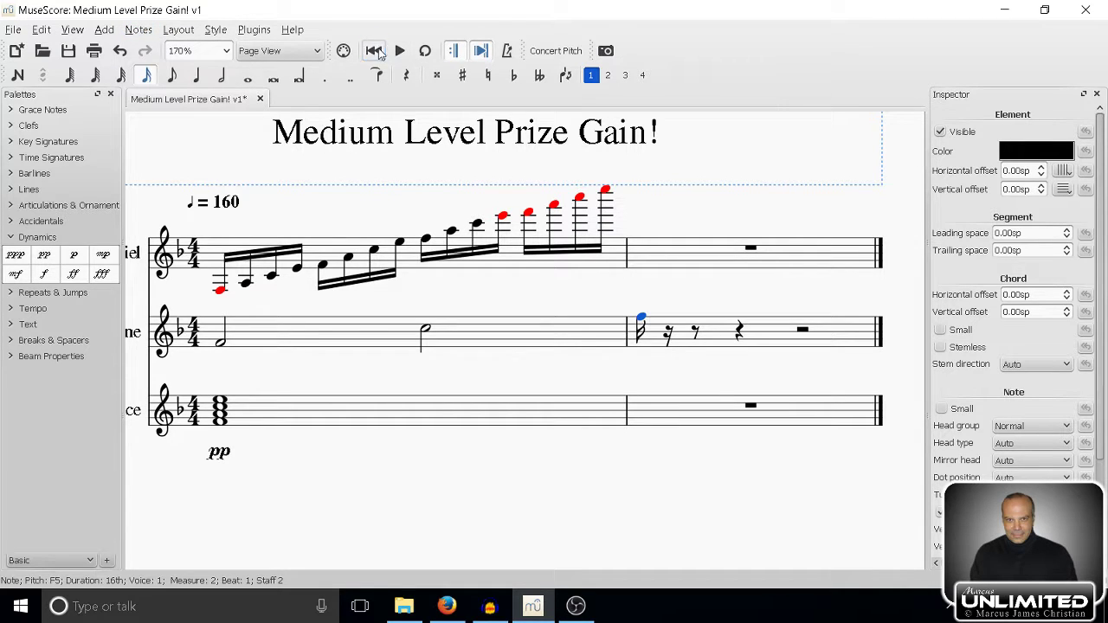
click(399, 51)
key(ctrl+s)
click(400, 52)
drag(316, 470, 392, 486)
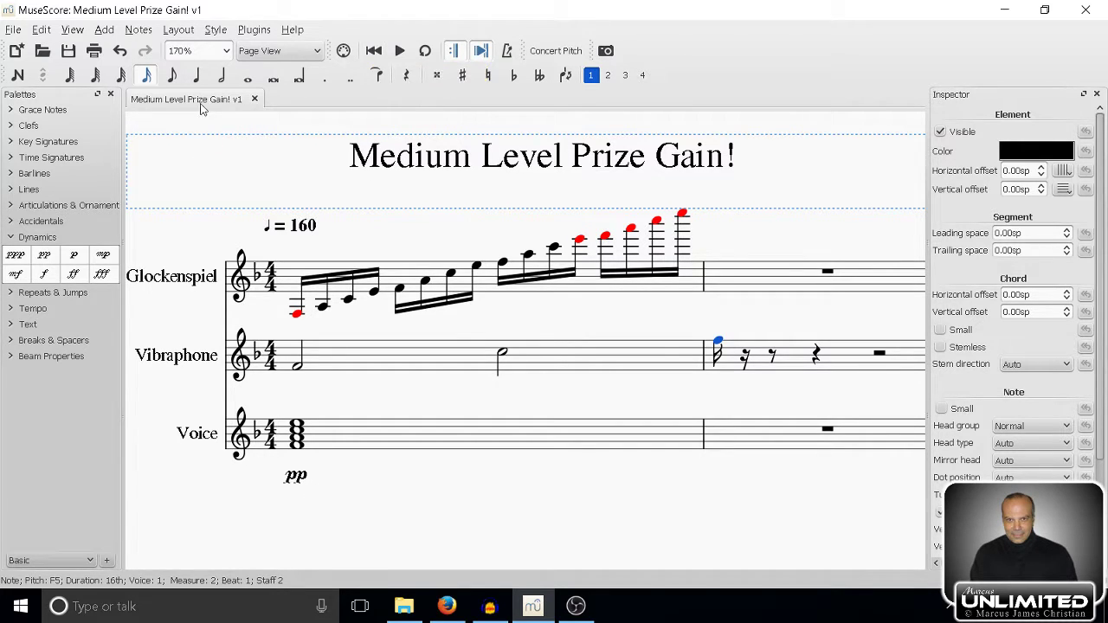
- Export the score as Wave Audio (*.wav) named "Medium Level Prize Gain! v1" into the Scores folder
click(14, 29)
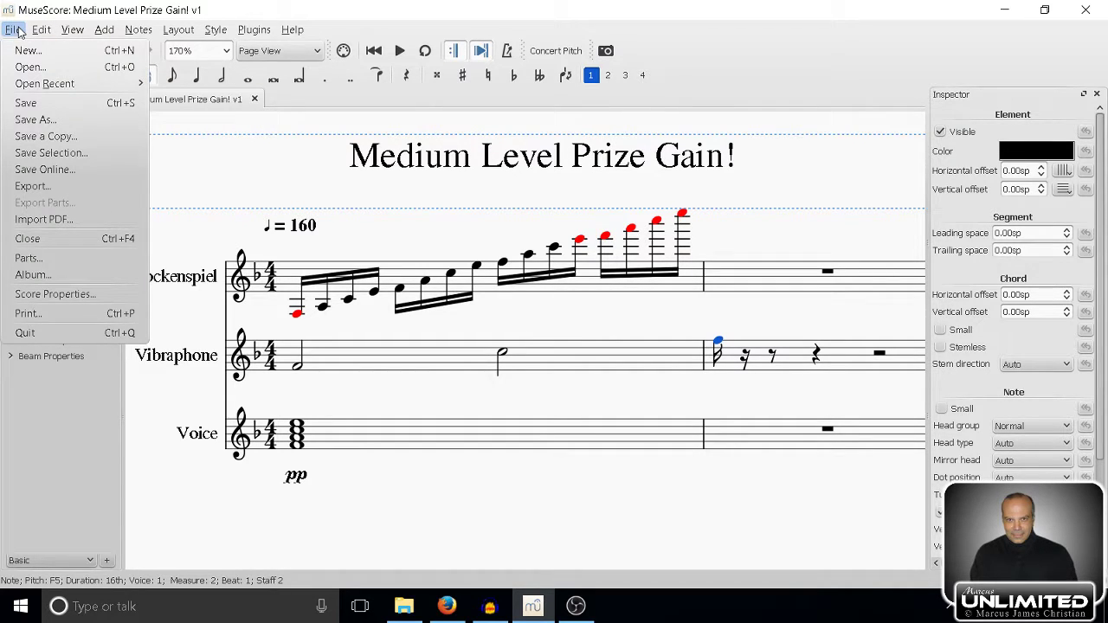
click(26, 187)
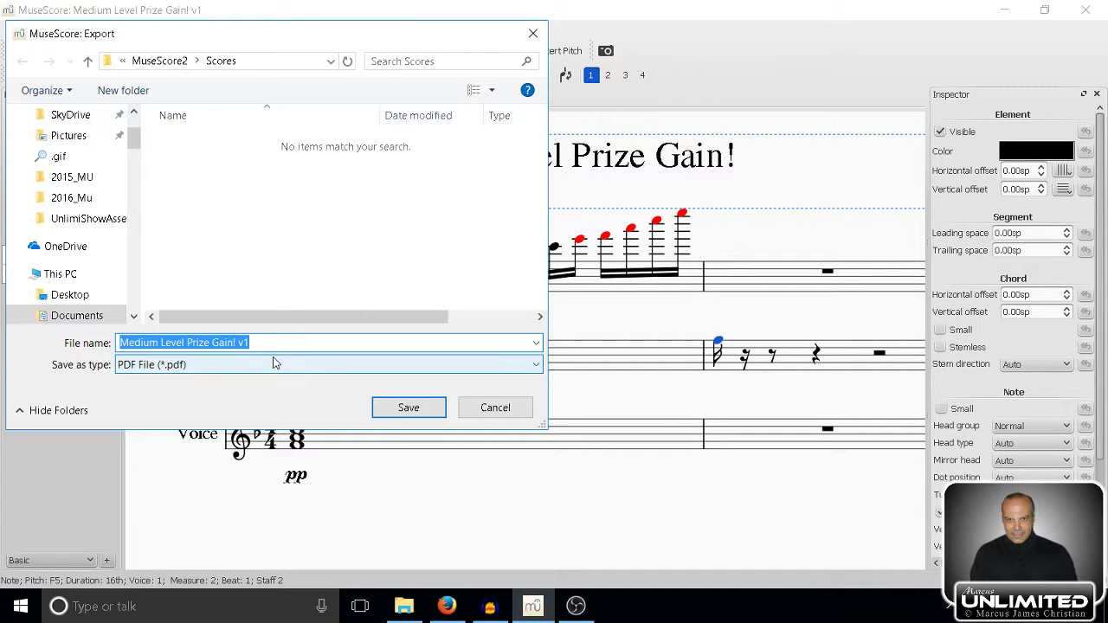
click(301, 372)
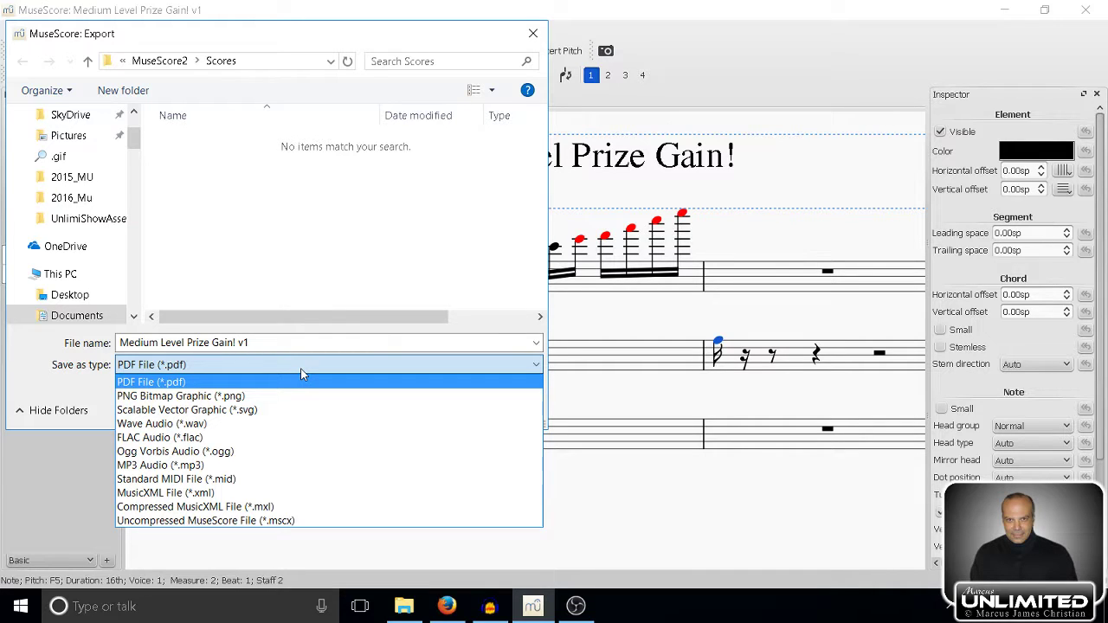
click(230, 423)
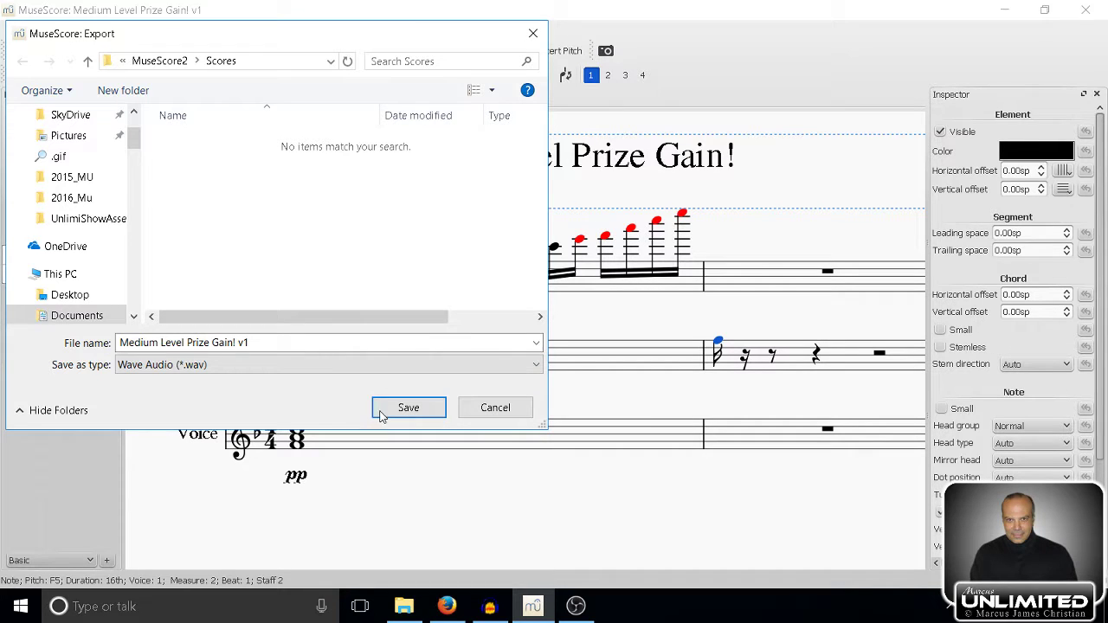
click(430, 408)
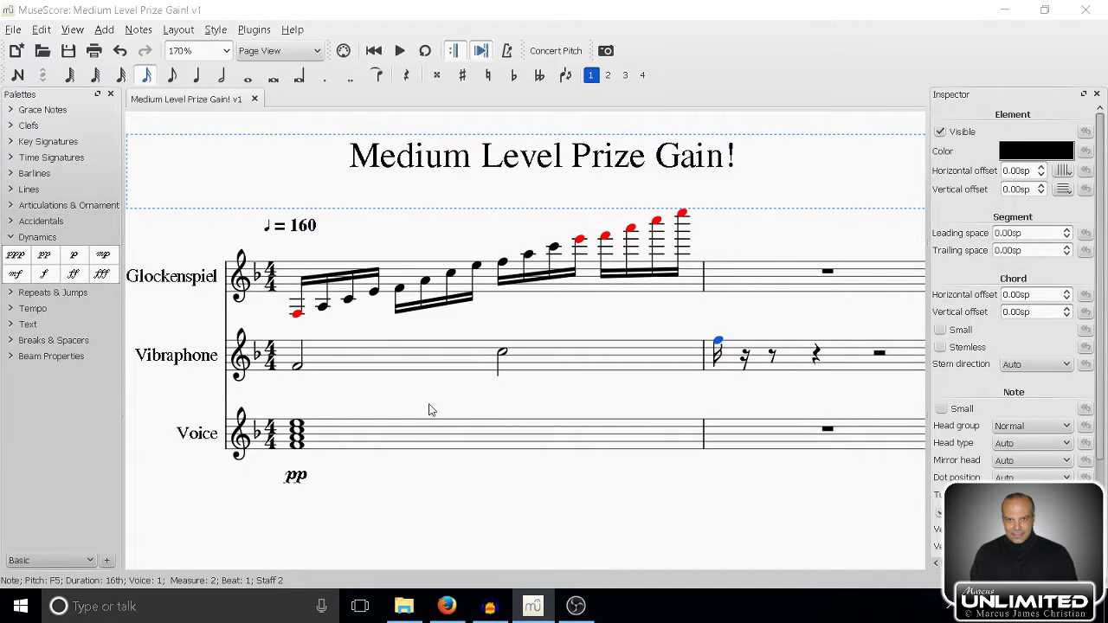
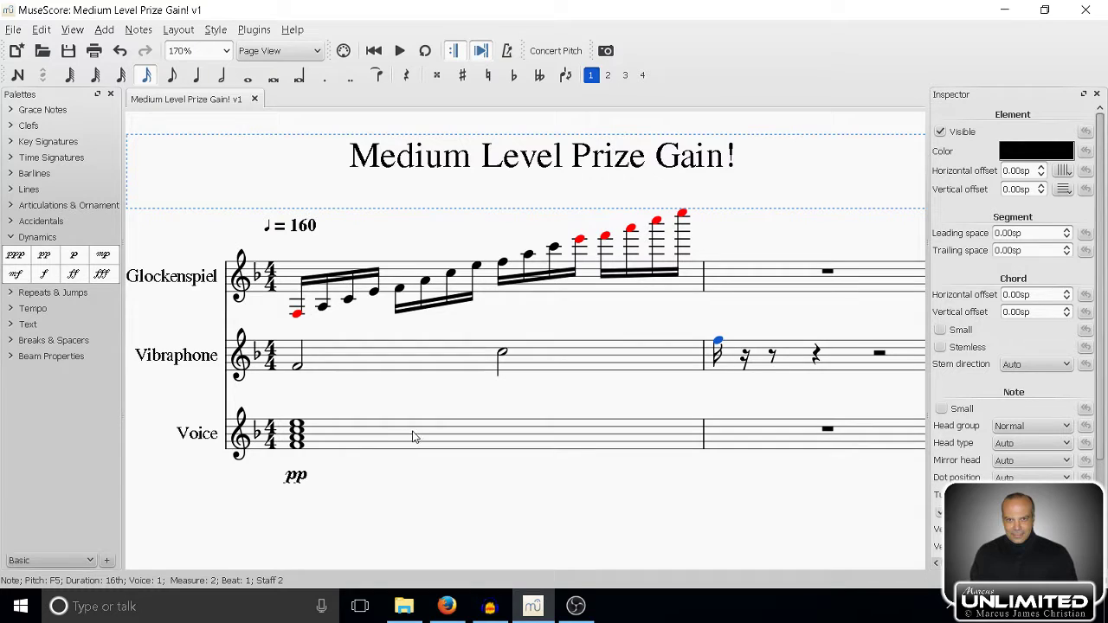
click(490, 610)
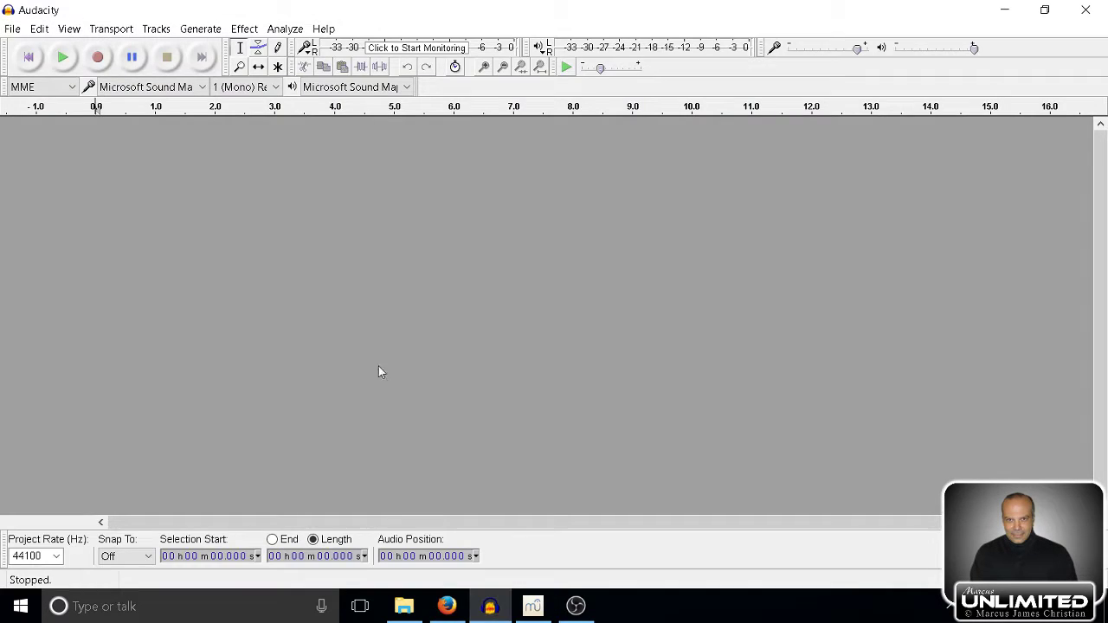
click(13, 29)
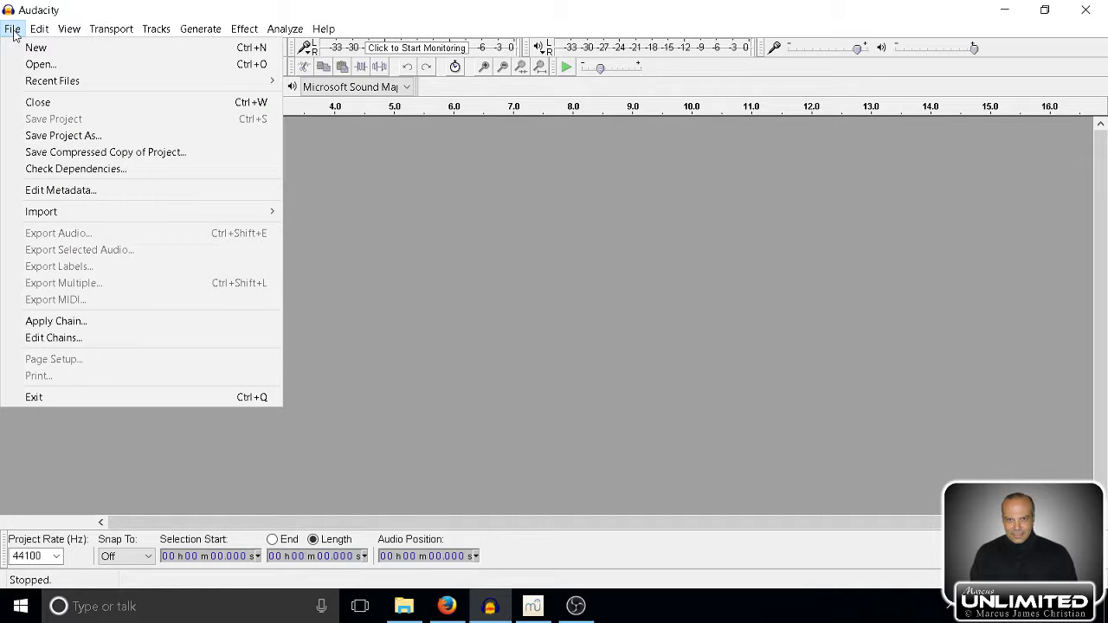
mouse_move(84, 217)
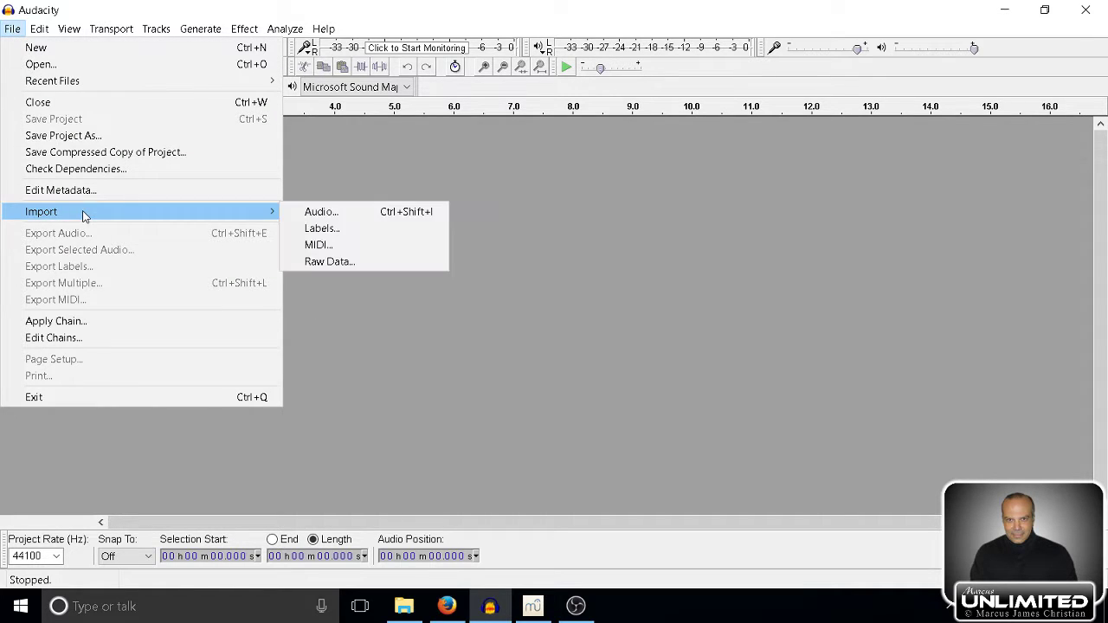
click(312, 216)
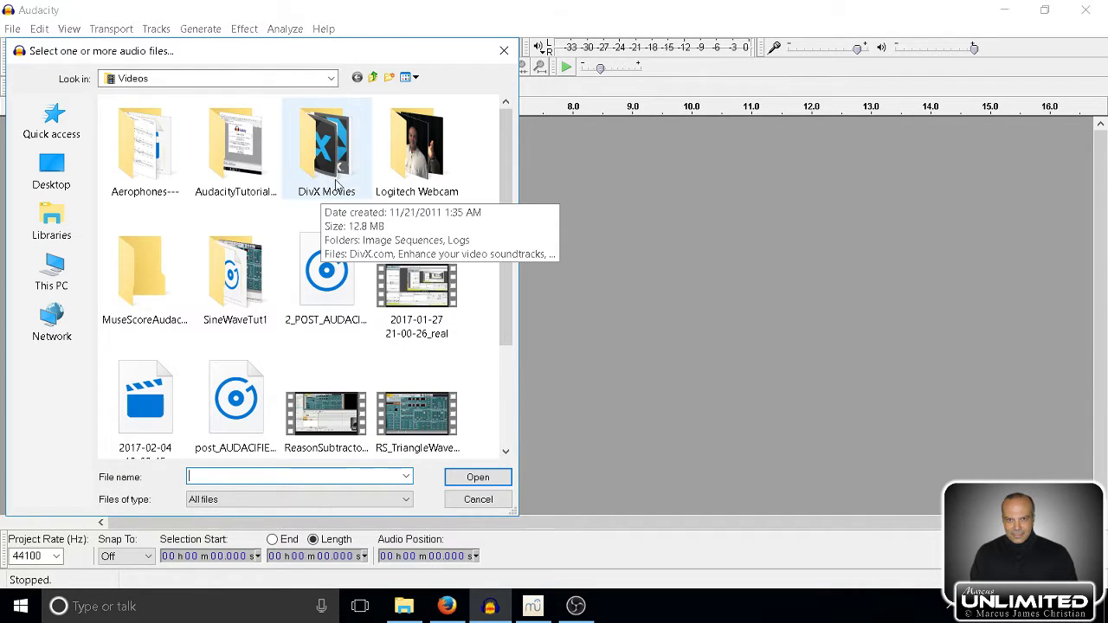
click(156, 285)
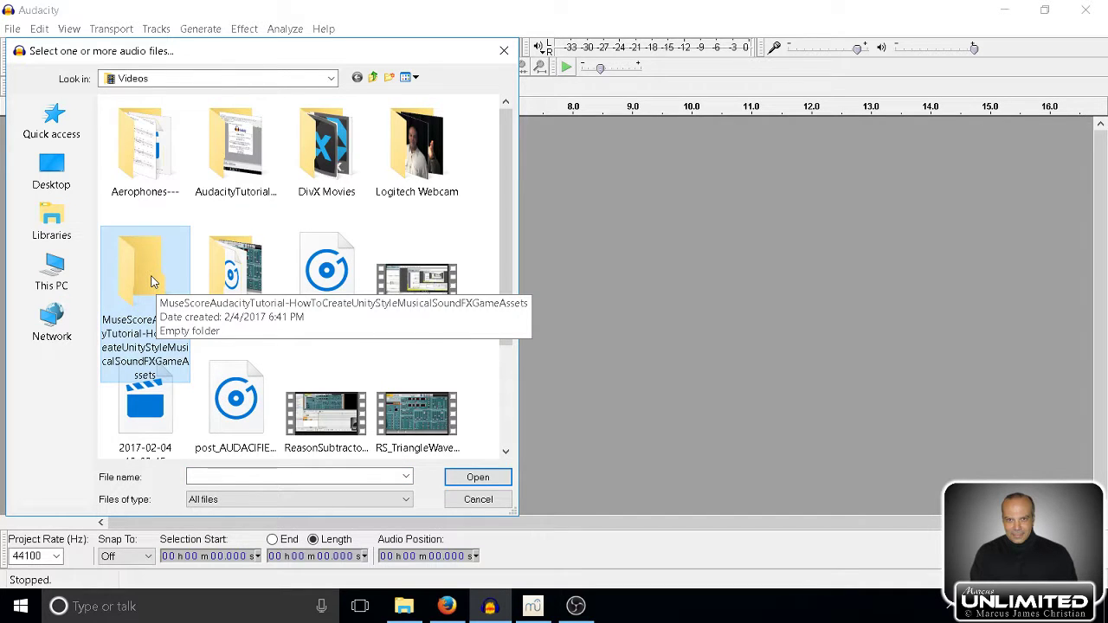
double_click(152, 281)
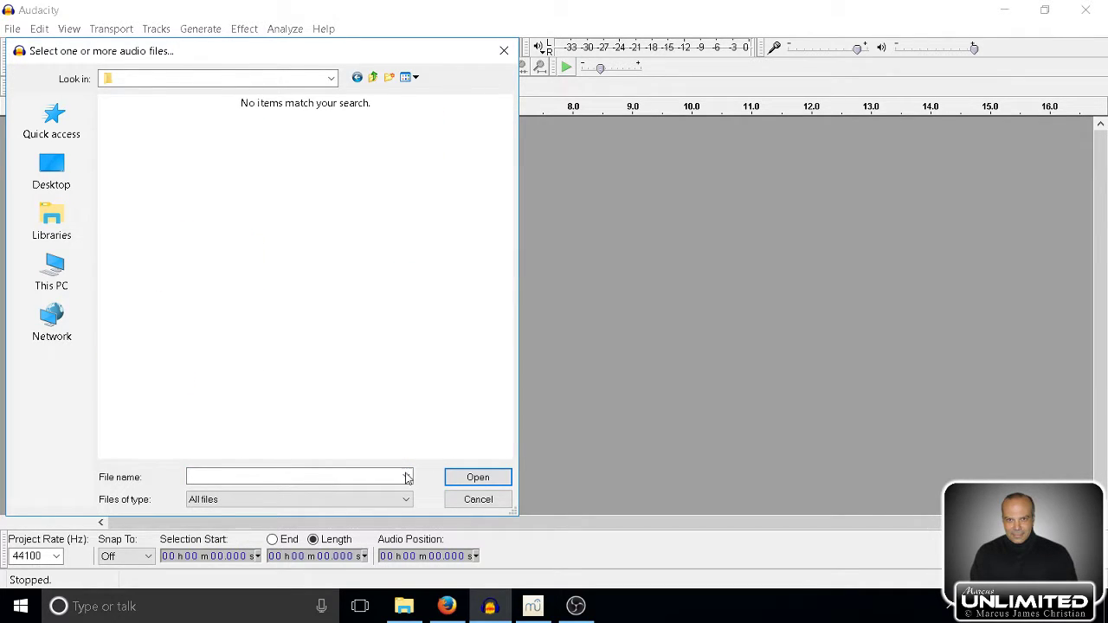
click(477, 499)
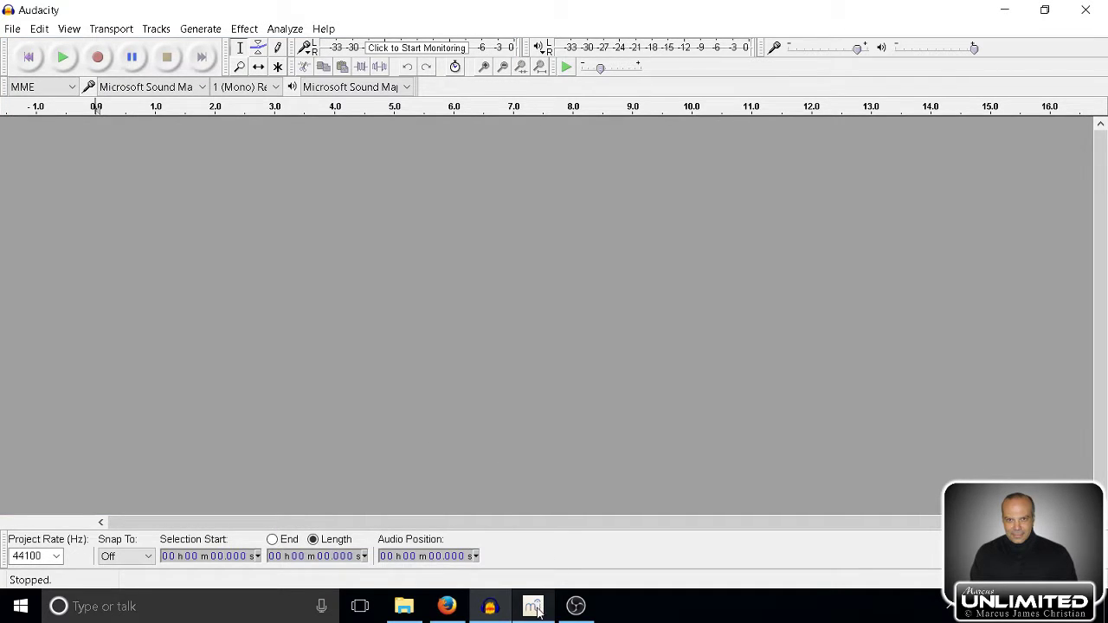
- Export the score from MuseScore as Wave Audio named "Medium Level Prize Gain! v1" into the MuseScoreAudacityTutorial-HowToCreateUnityStyleMusicalSoundFXGameAssets folder in Videos
mouse_move(536, 610)
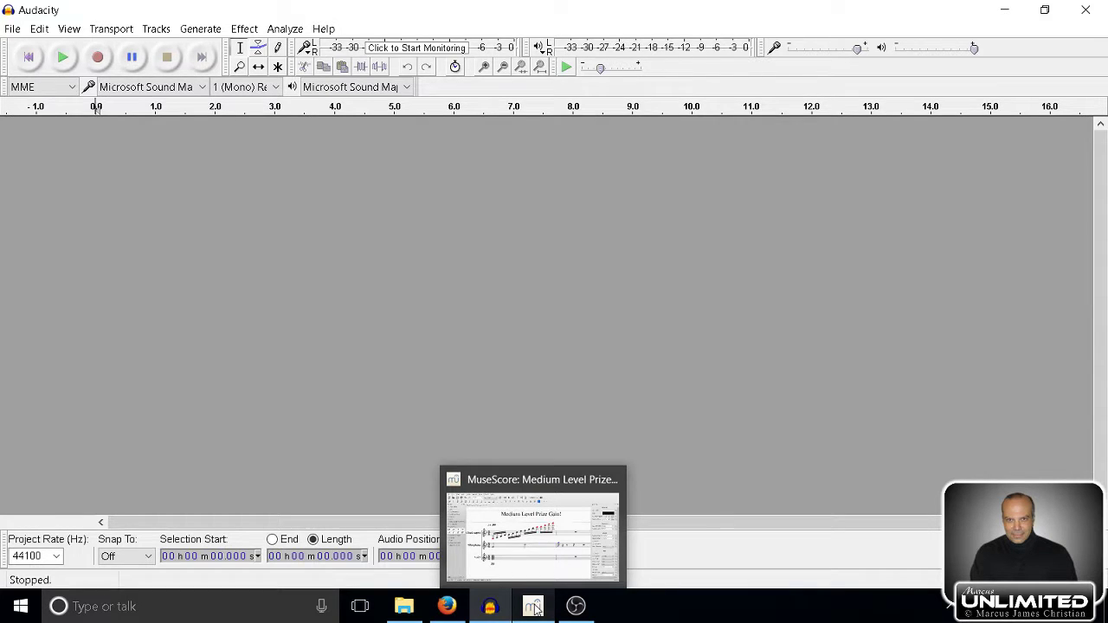
click(535, 610)
click(13, 30)
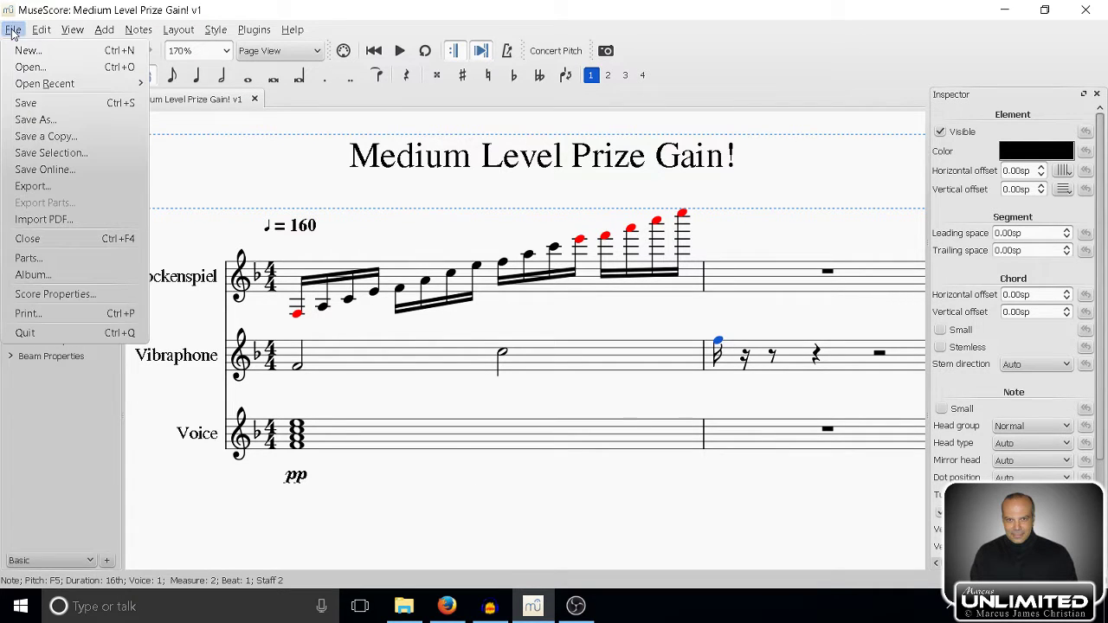
click(43, 188)
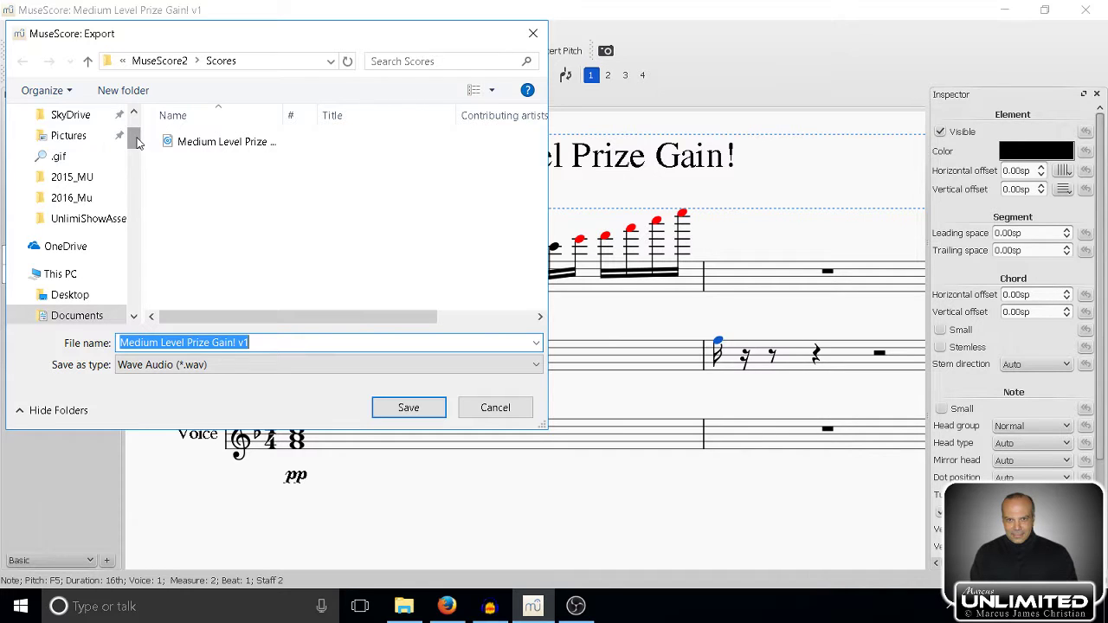
drag(136, 141, 135, 166)
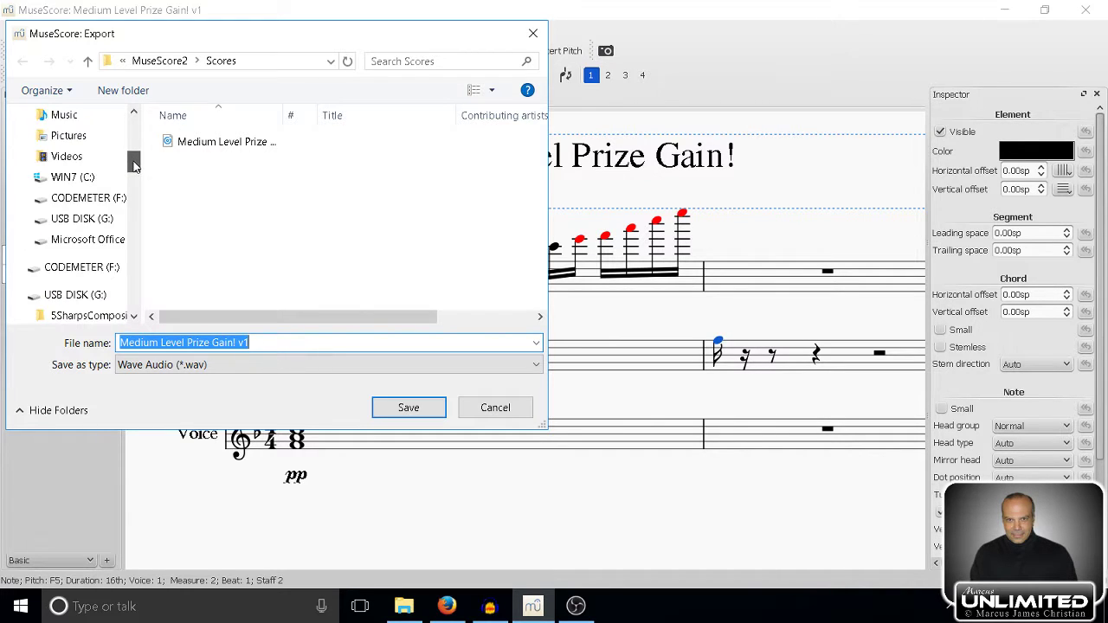
click(75, 163)
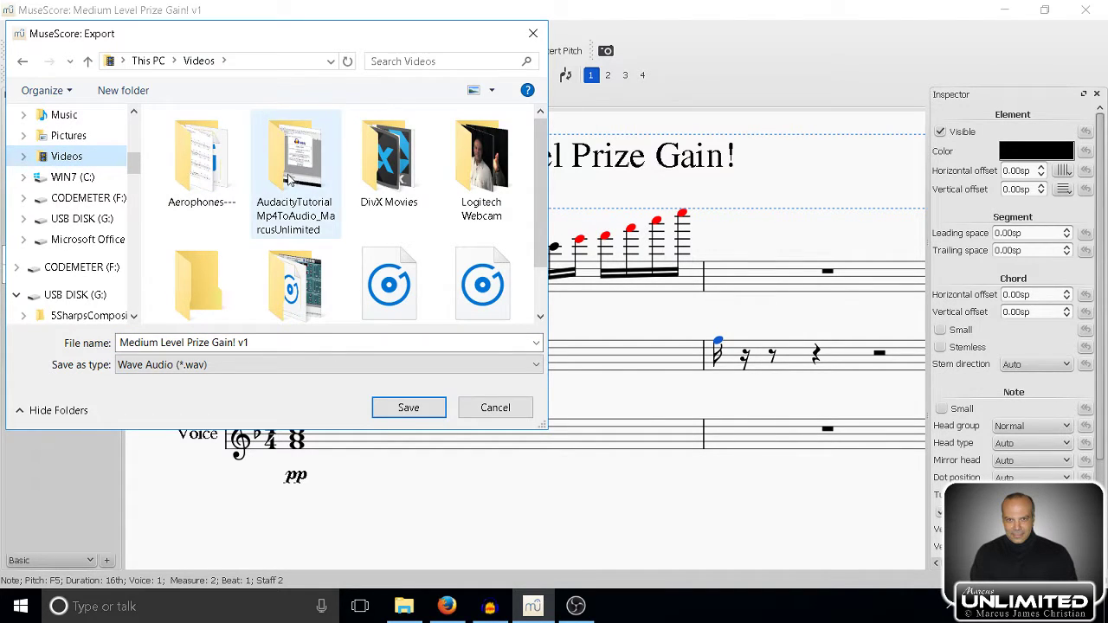
scroll(274, 199, down, 1)
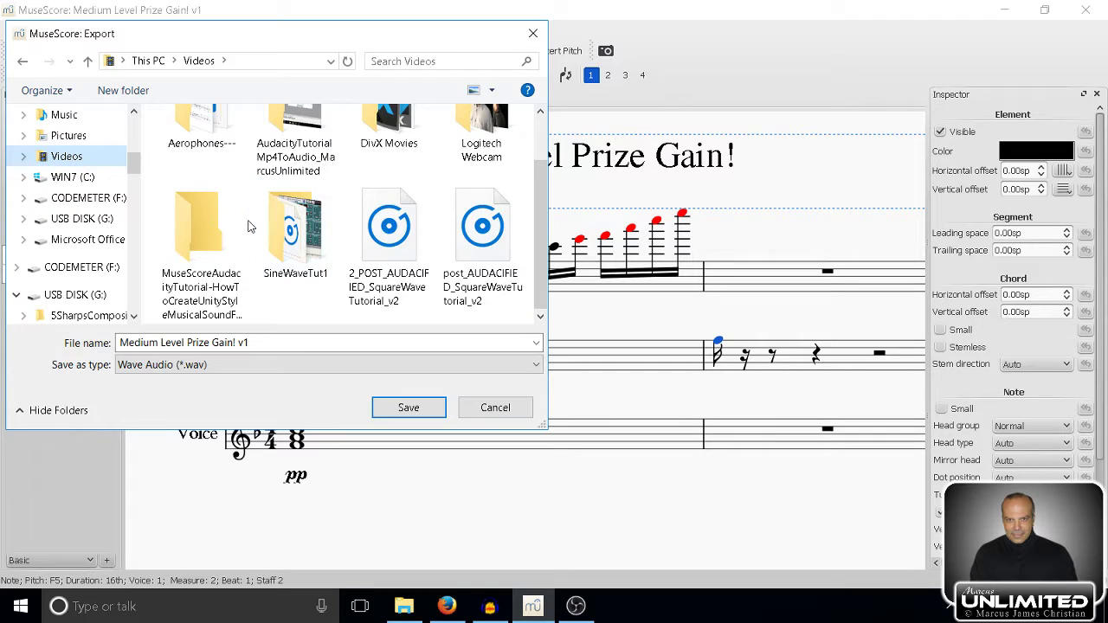
double_click(215, 234)
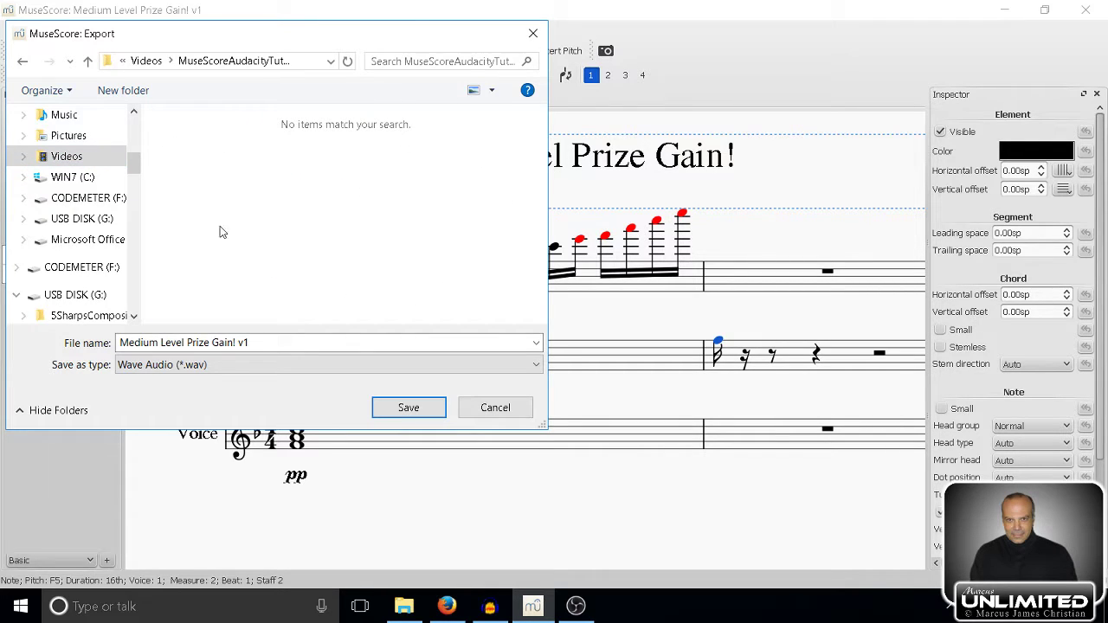
click(426, 412)
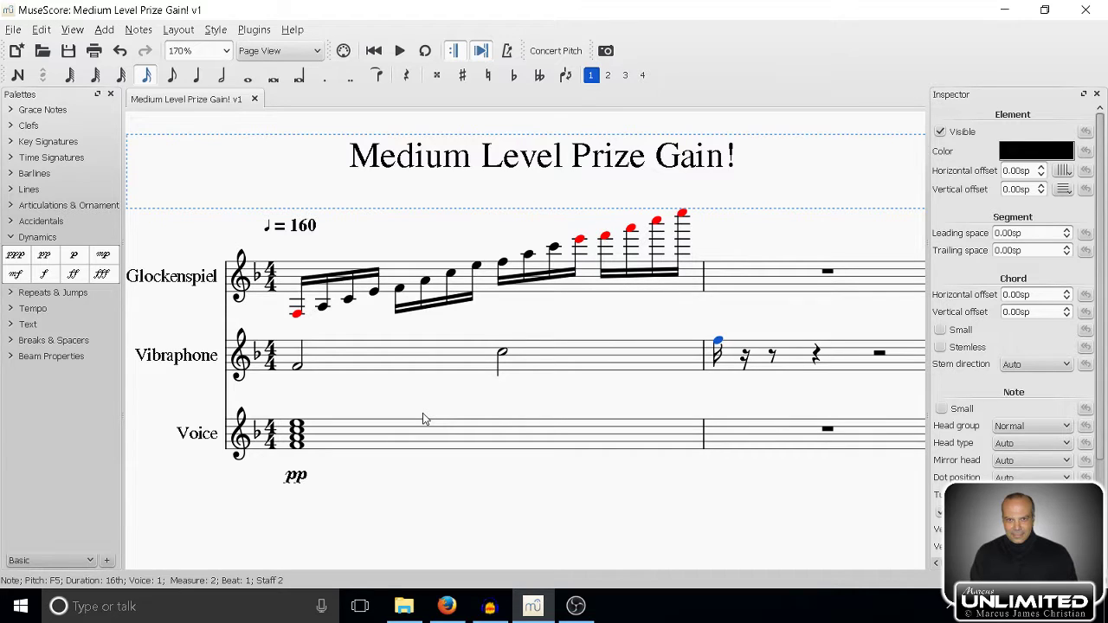
- Switch to Audacity and import the audio file "Medium Level Prize Gain! v1" from the MuseScore tutorial folder in Videos
click(499, 611)
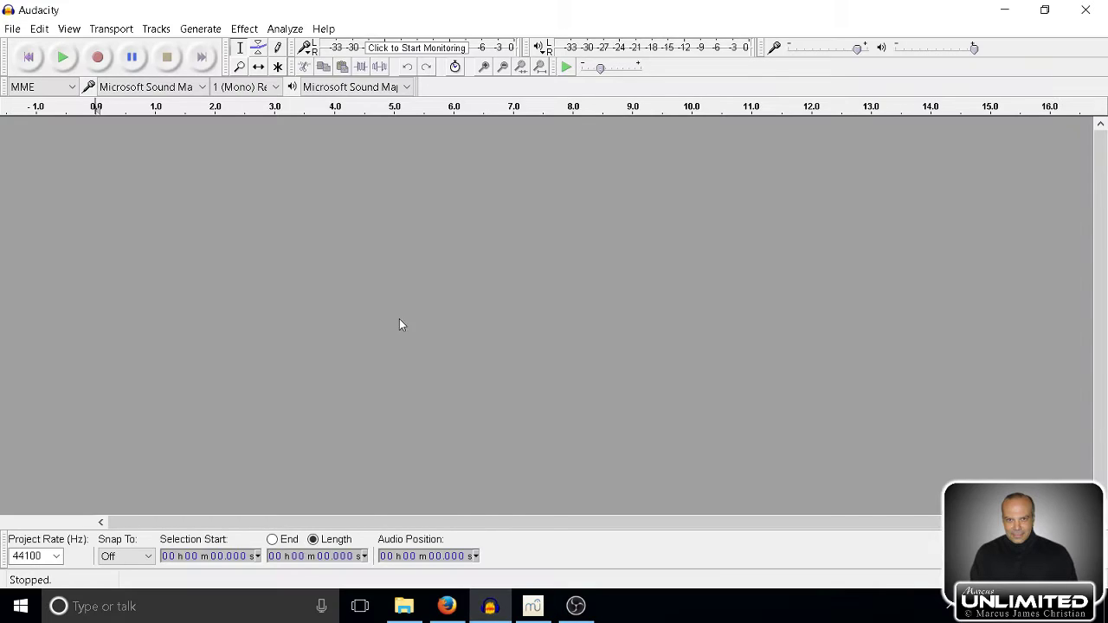
click(13, 29)
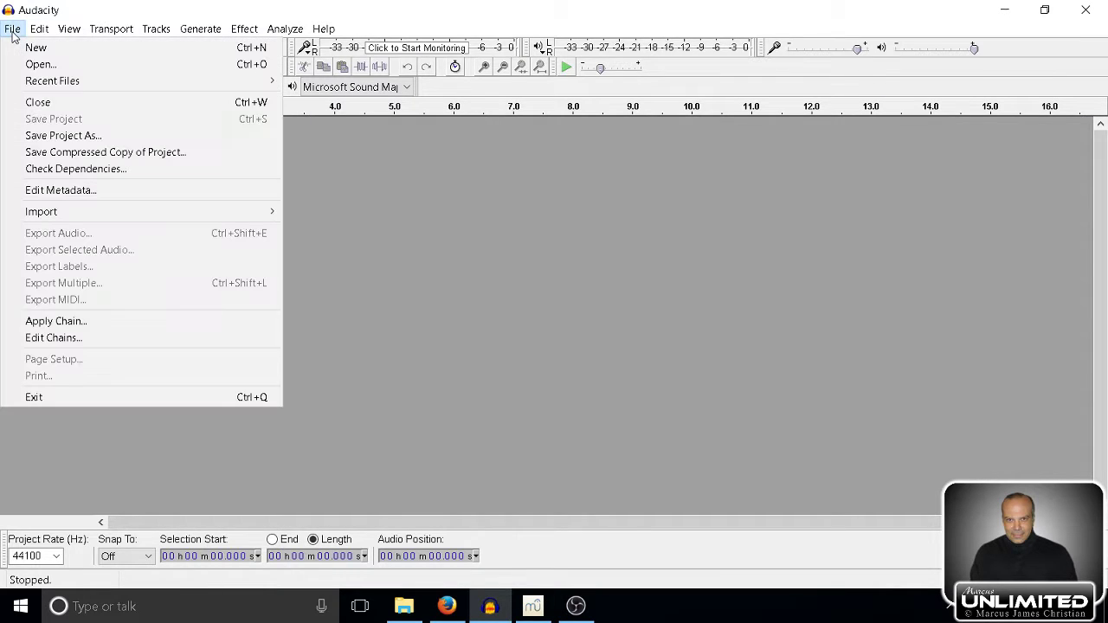
mouse_move(57, 213)
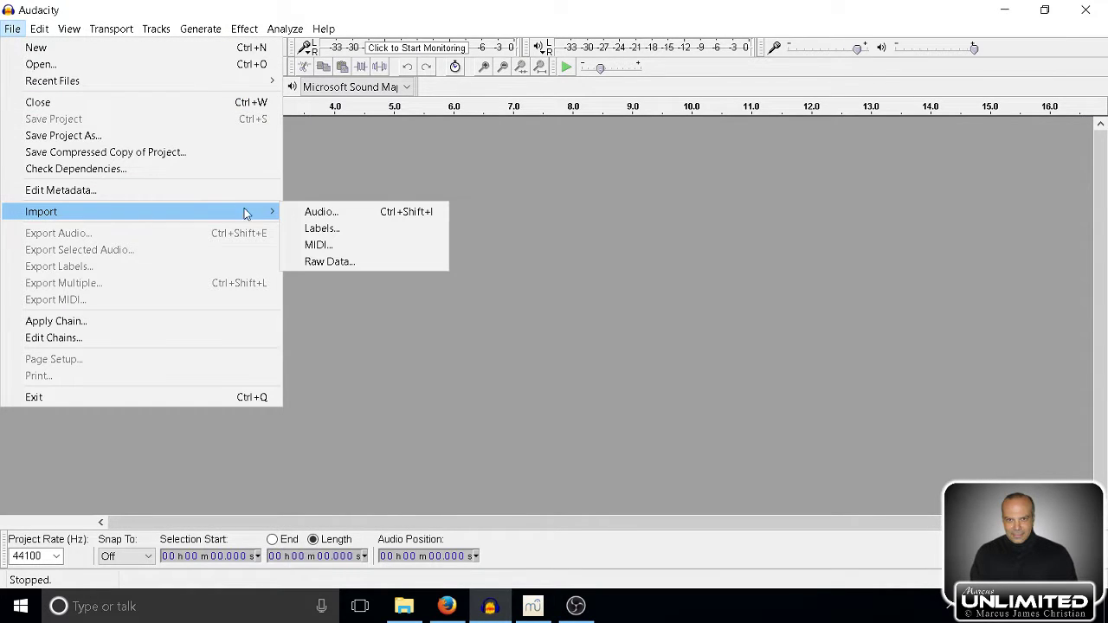
click(320, 215)
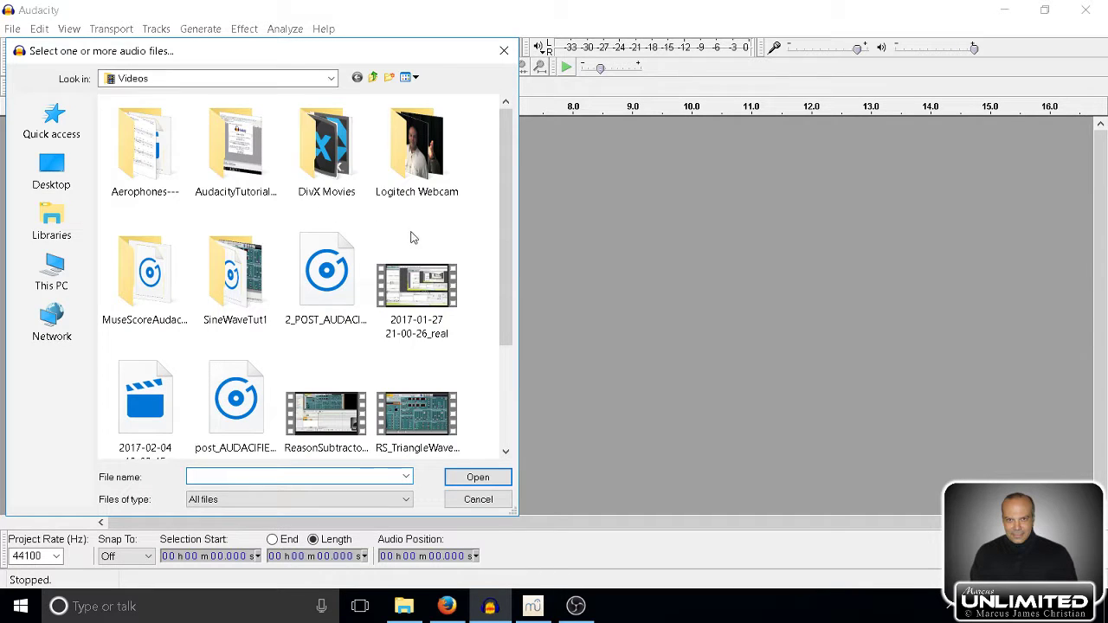
double_click(162, 272)
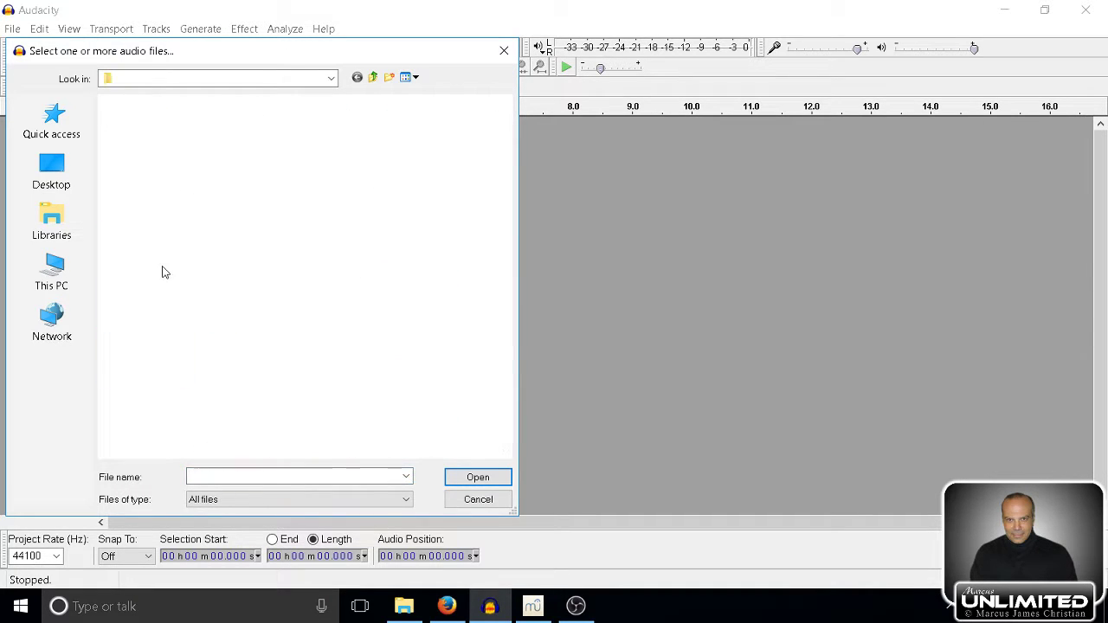
click(167, 122)
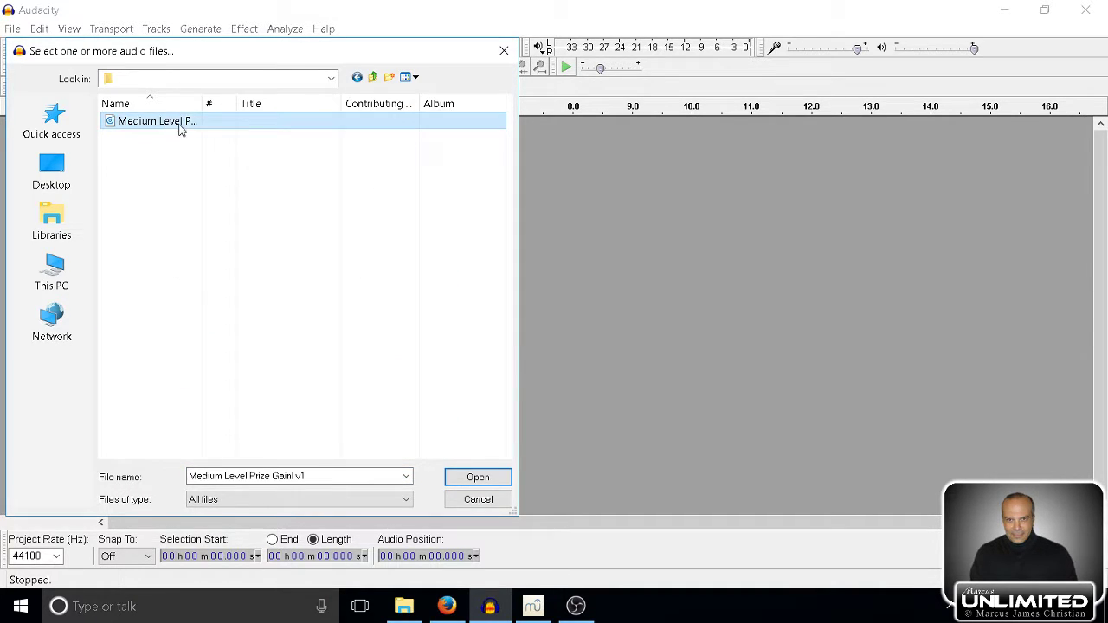
click(477, 476)
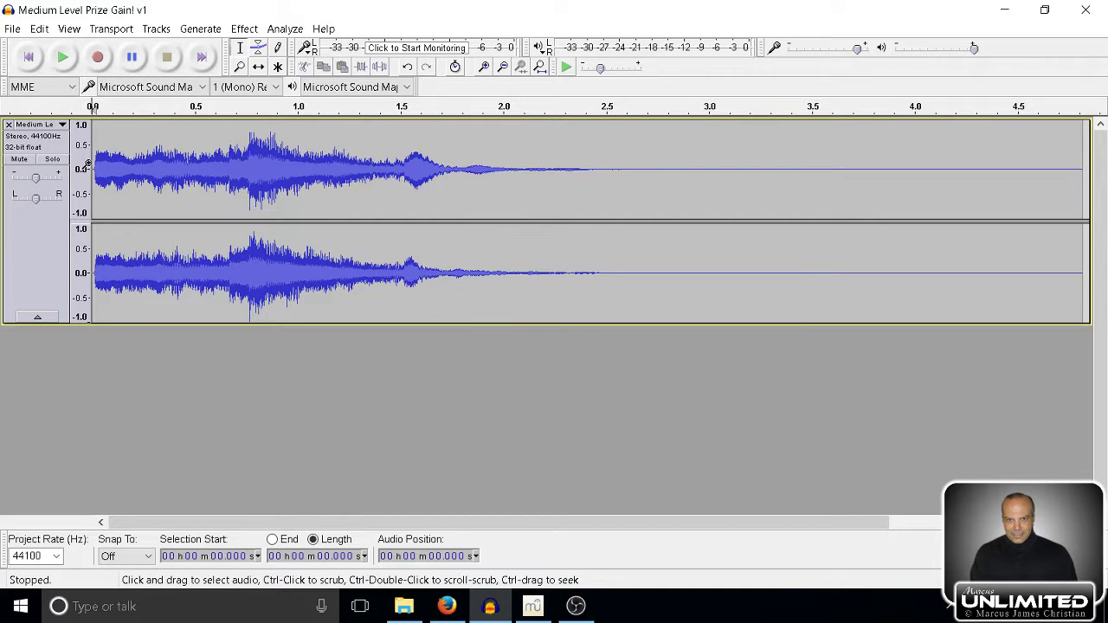
- Lower the imported track's gain slightly and play the track back
drag(35, 183, 13, 183)
click(63, 58)
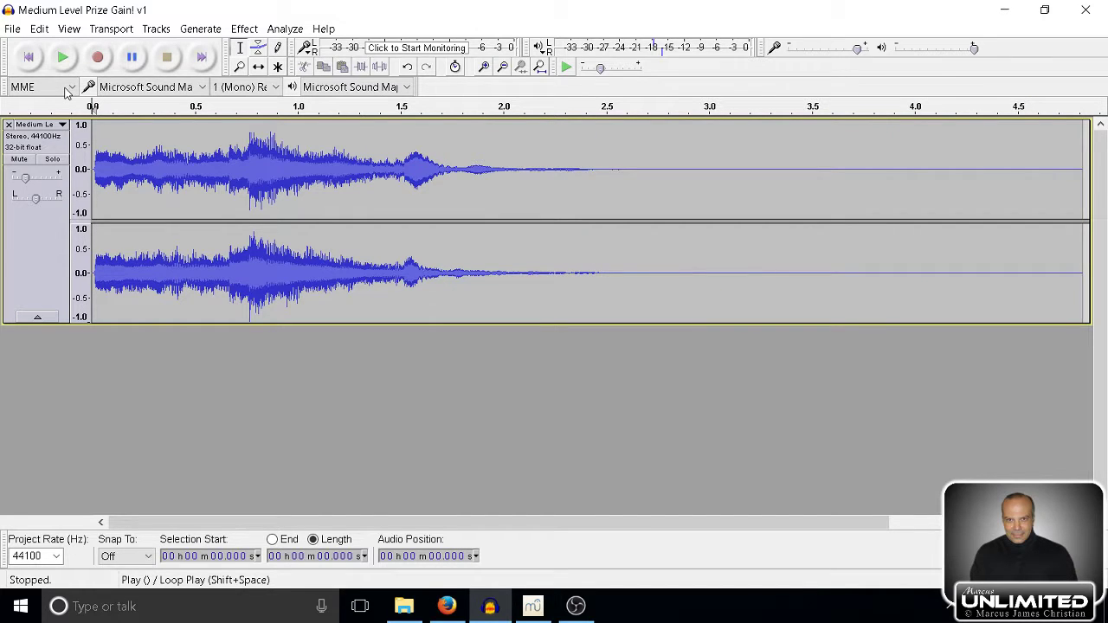
- Duplicate the entire imported track, and reduce the height of the original track and mute it
click(50, 239)
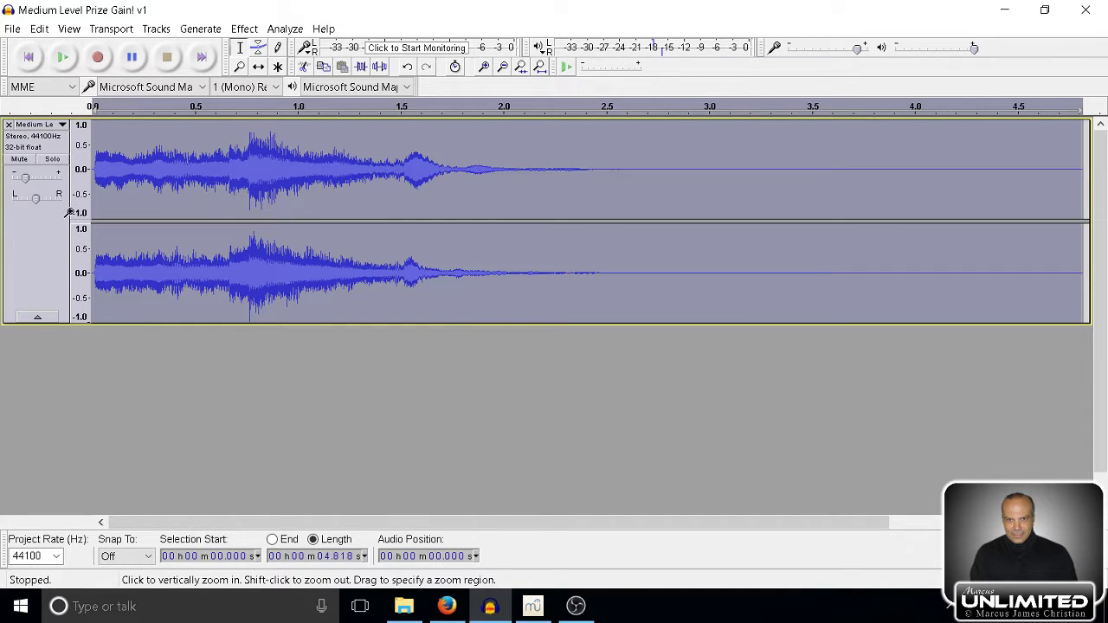
key(ctrl+d)
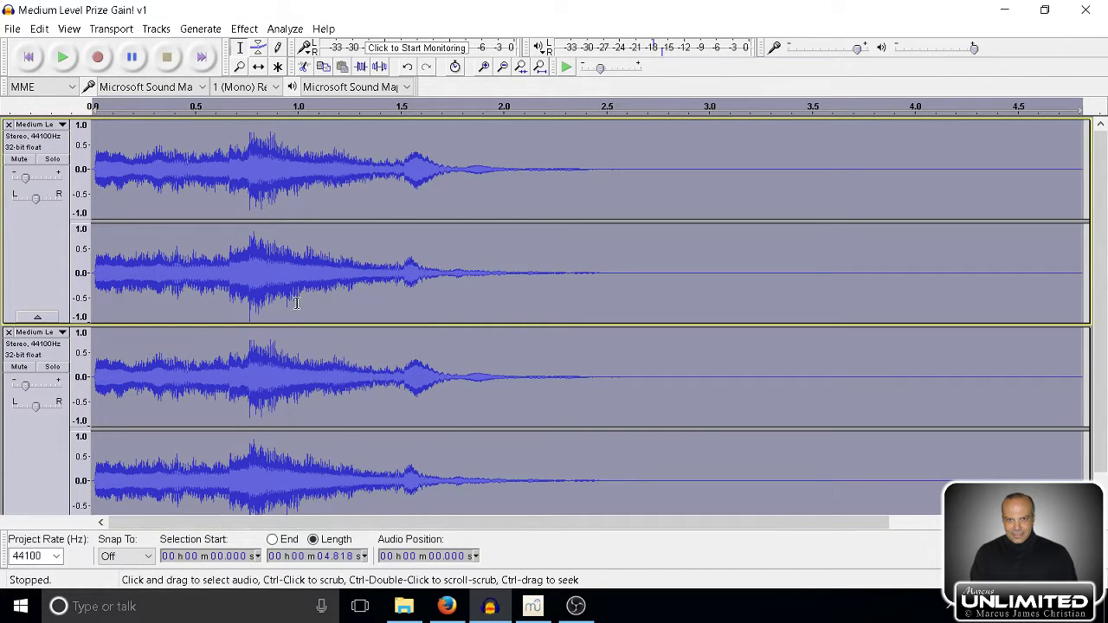
click(40, 263)
drag(304, 323, 301, 211)
click(20, 158)
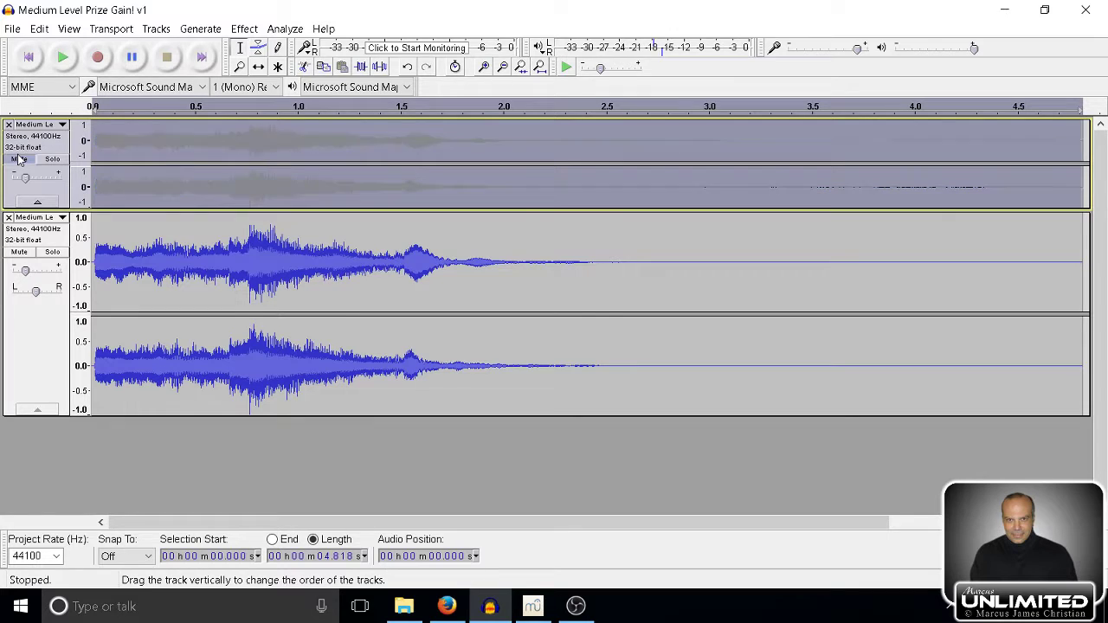
- Play the duplicate track from the beginning and pause it after the sound has faded
shift+click(40, 322)
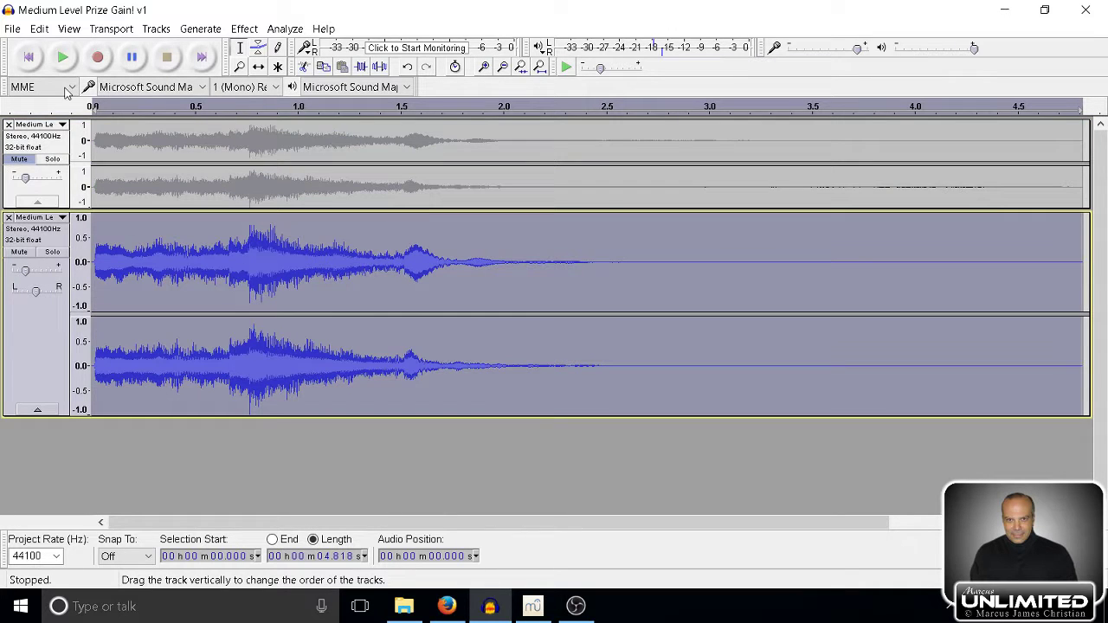
click(28, 57)
click(64, 64)
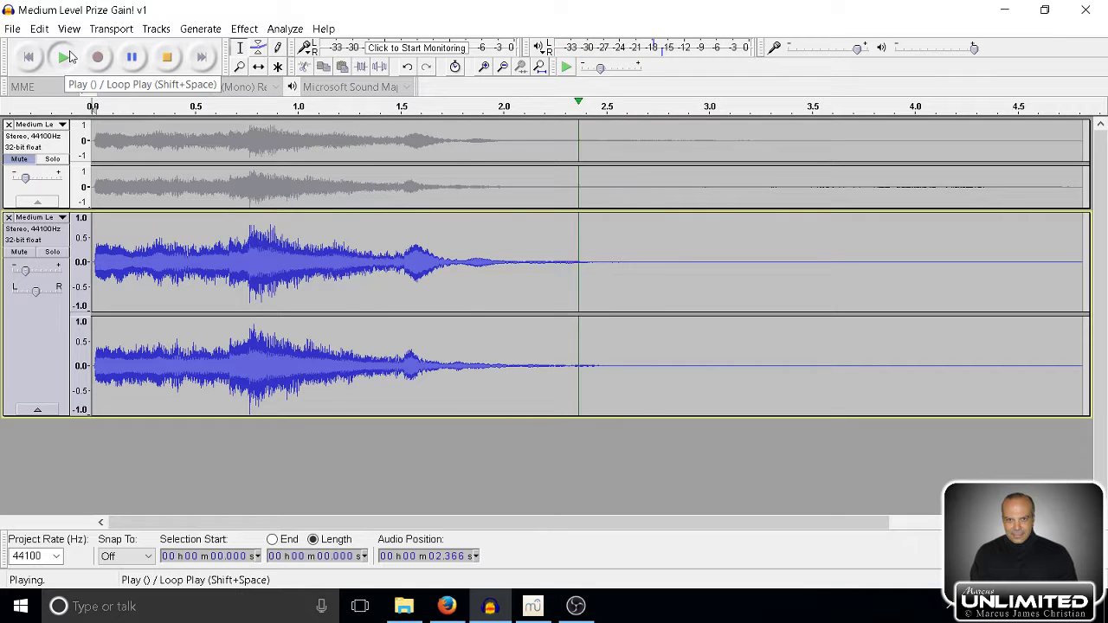
click(132, 58)
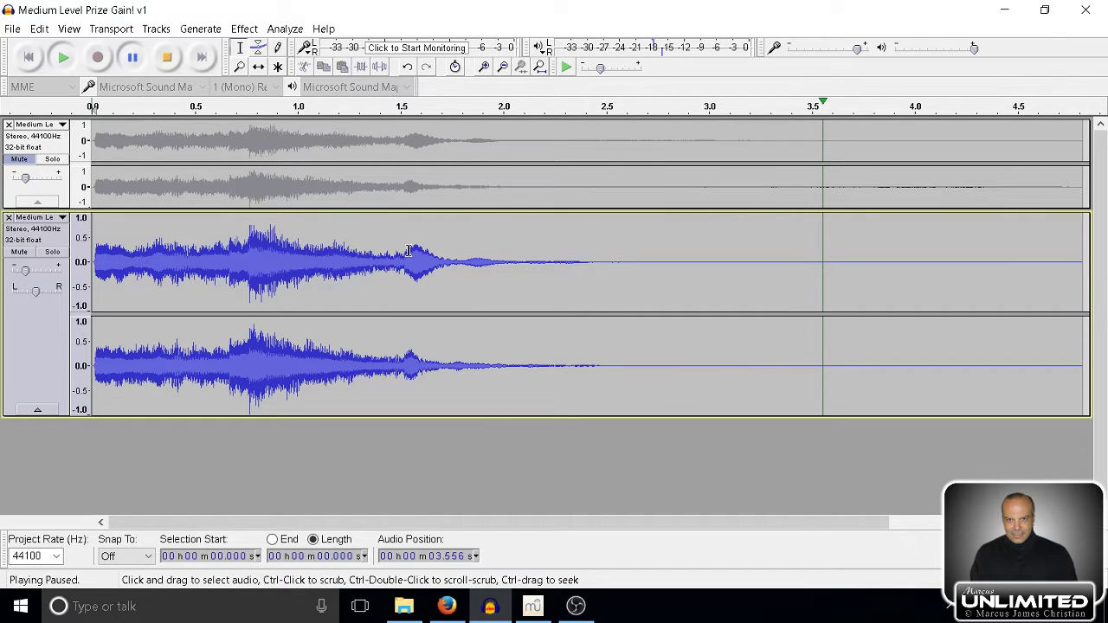
- Audition the swell in the duplicate track repeatedly, starting playback from slightly different points around 1.5 seconds
click(403, 251)
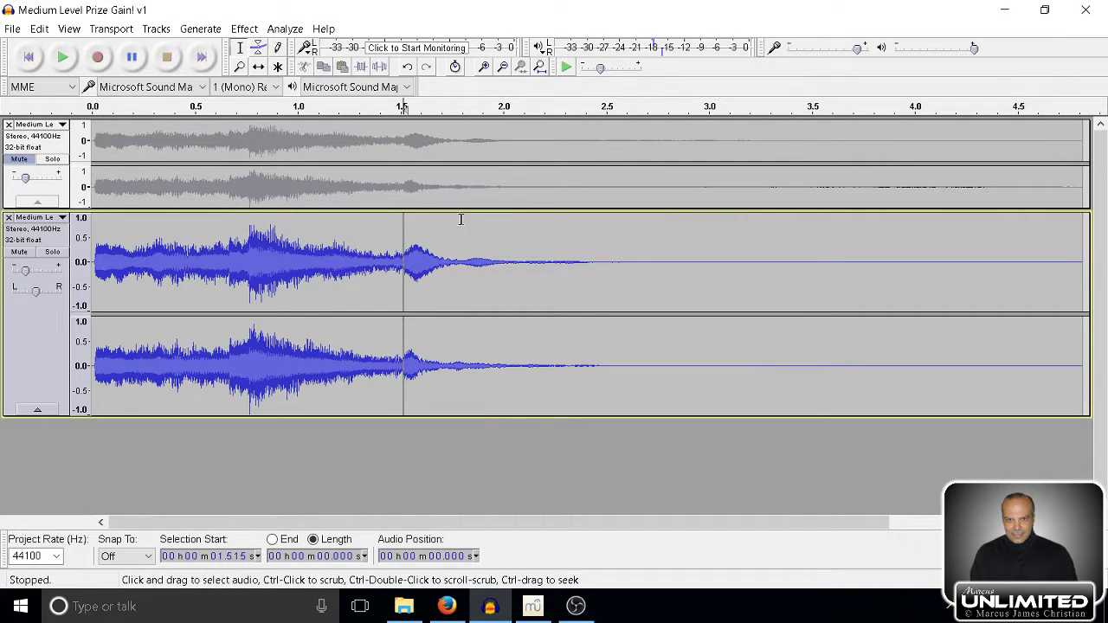
key(space)
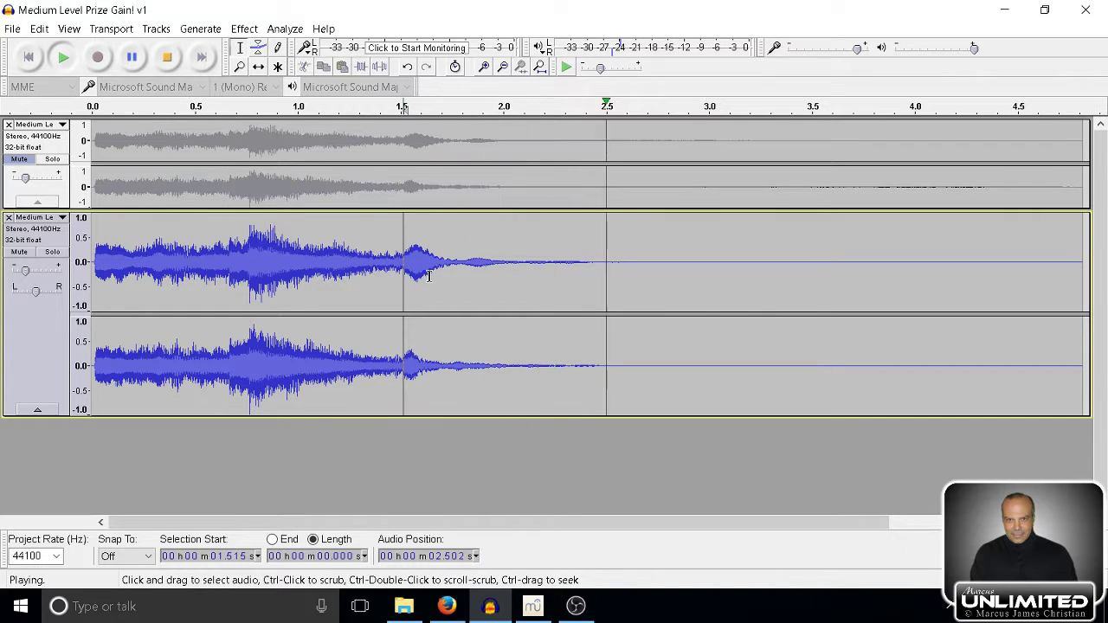
key(space)
click(397, 264)
key(space)
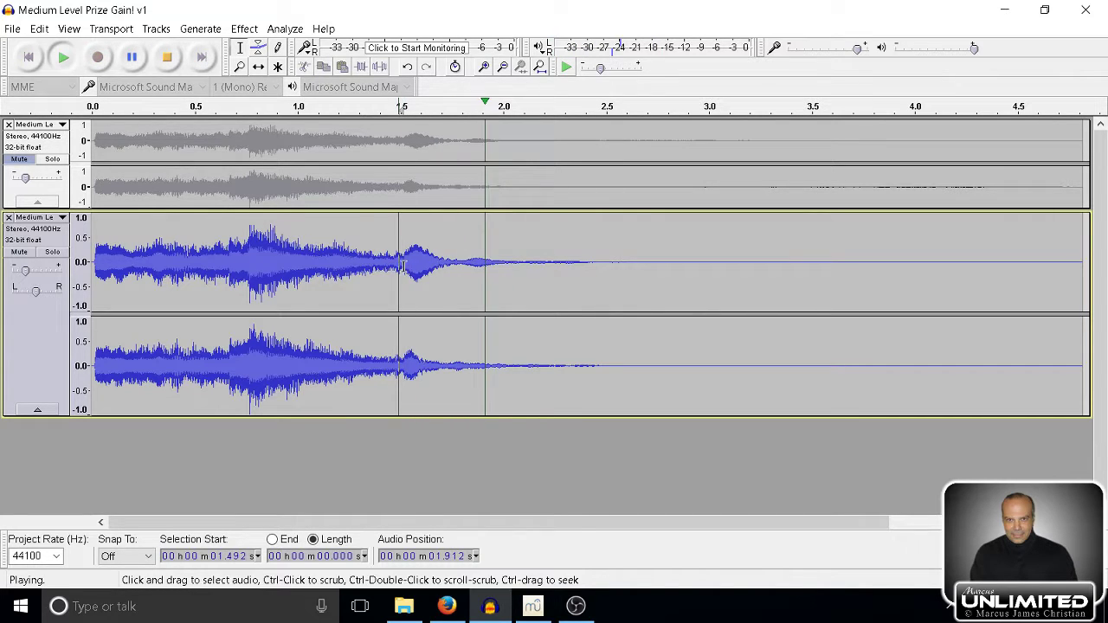
key(space)
click(392, 263)
key(space)
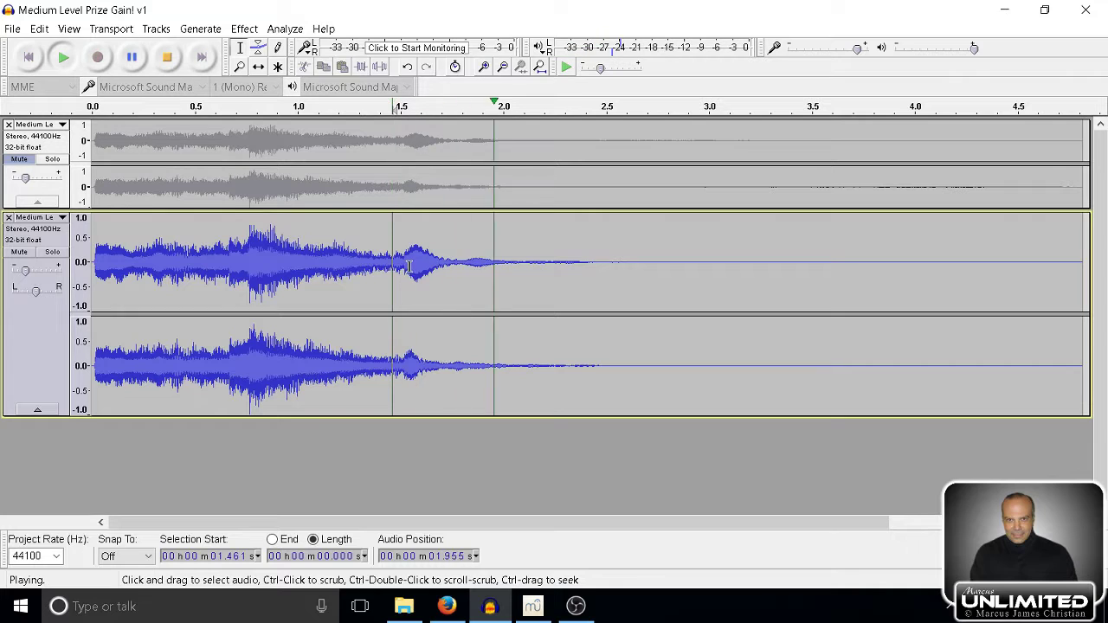
key(space)
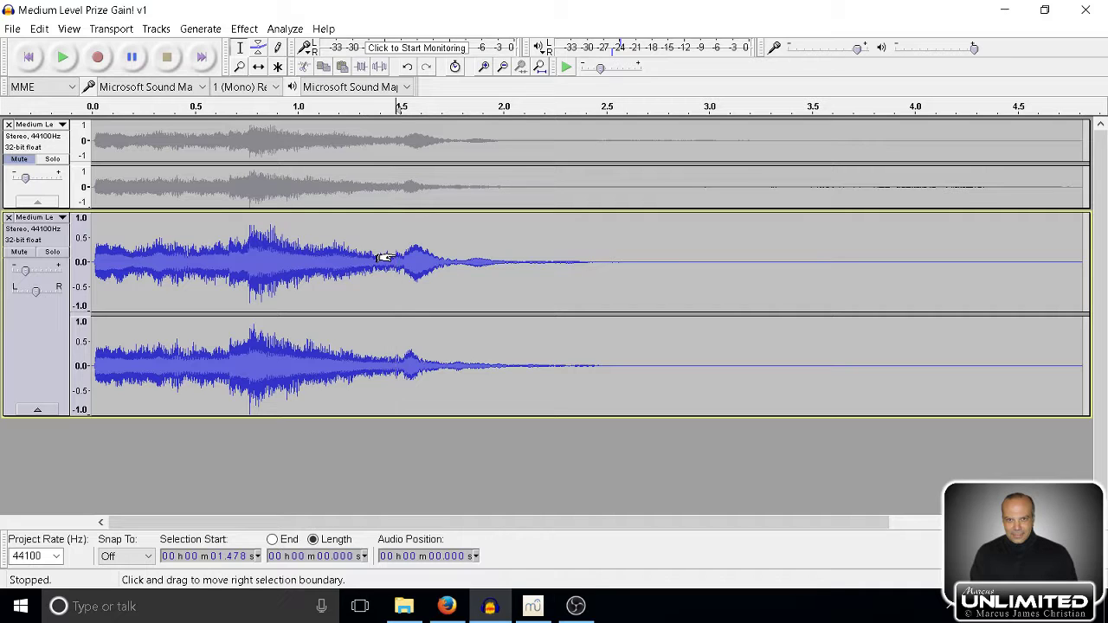
click(397, 253)
key(space)
key(space)
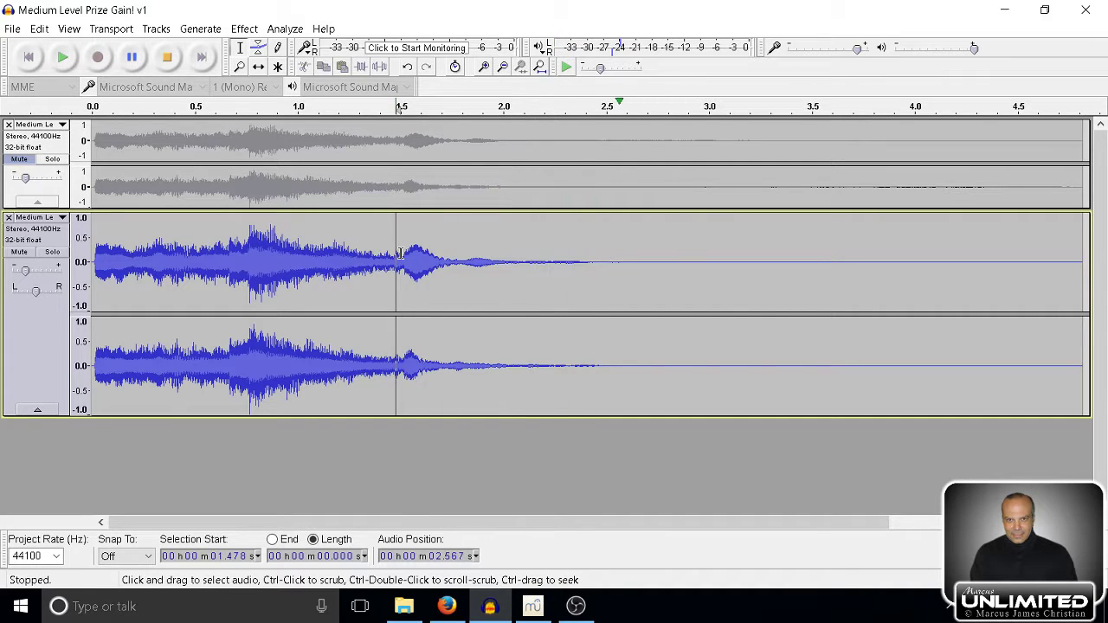
- Reduce the duplicate track's height, play it back from the beginning, and return to the start
click(31, 359)
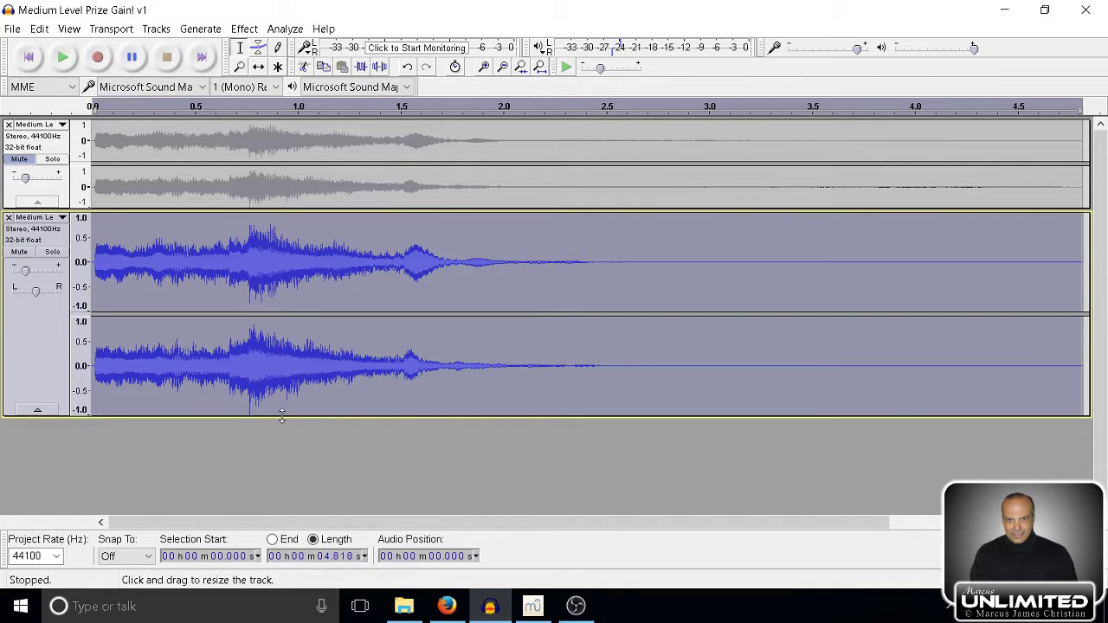
drag(279, 417, 216, 340)
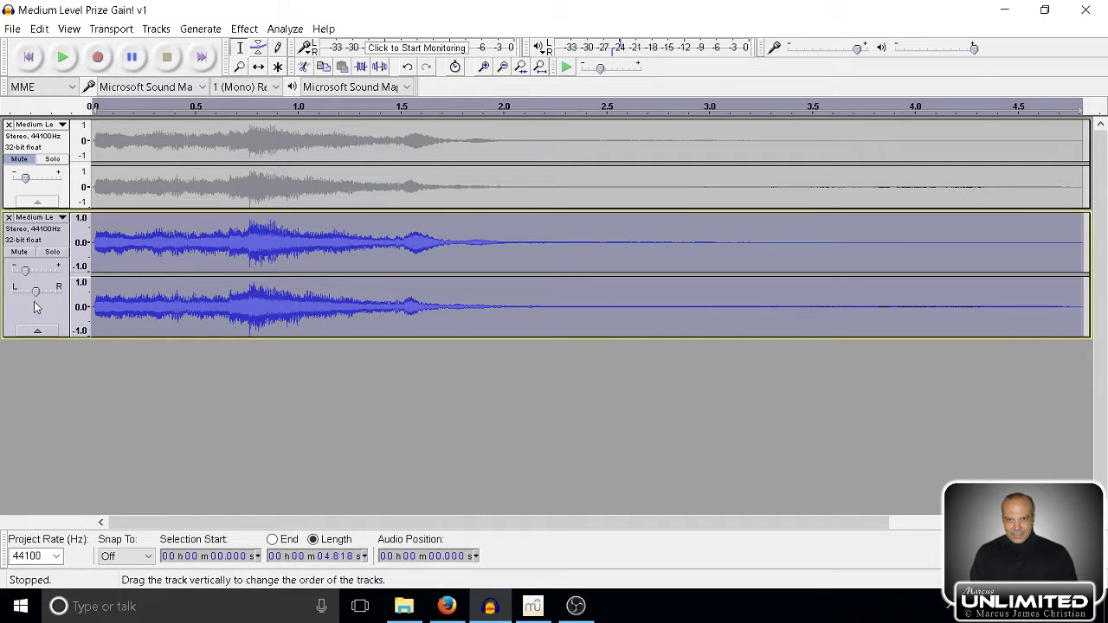
click(30, 58)
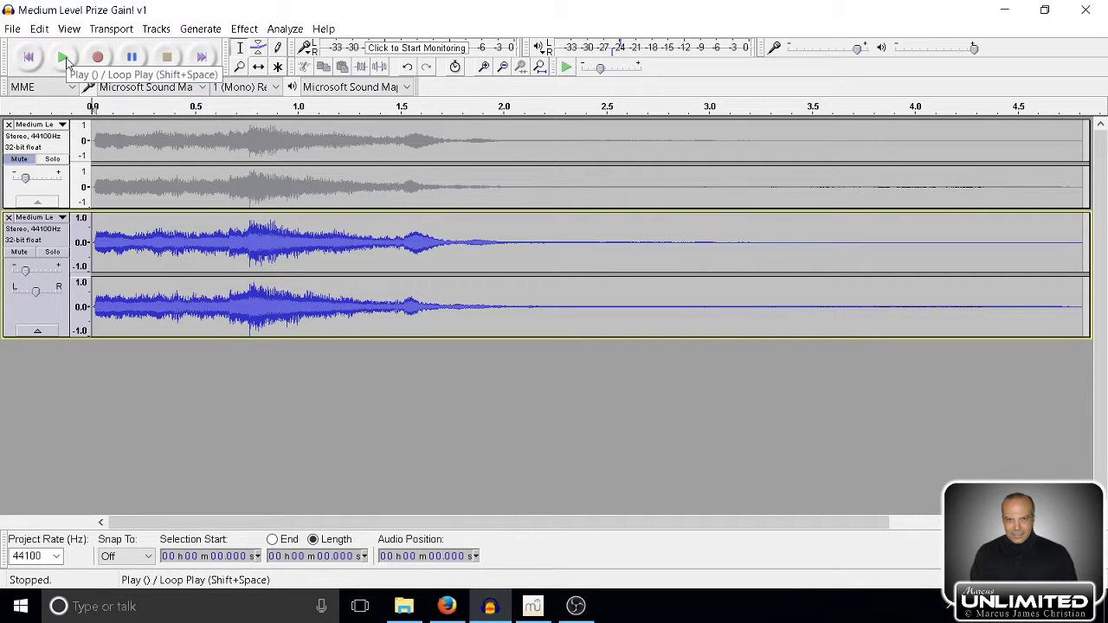
click(64, 59)
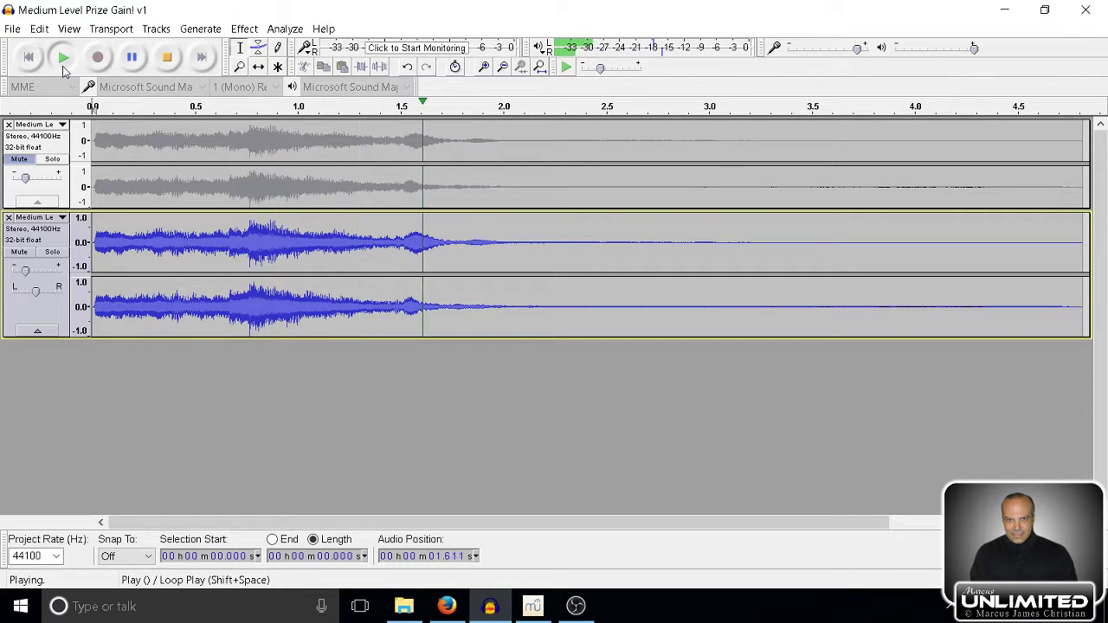
click(130, 57)
click(168, 61)
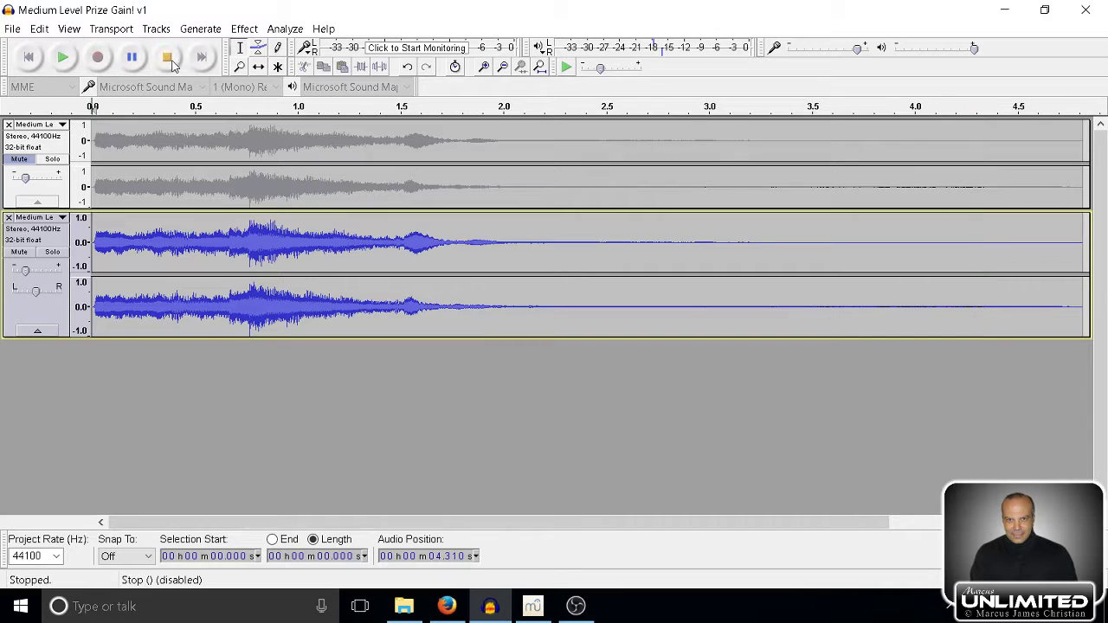
click(28, 57)
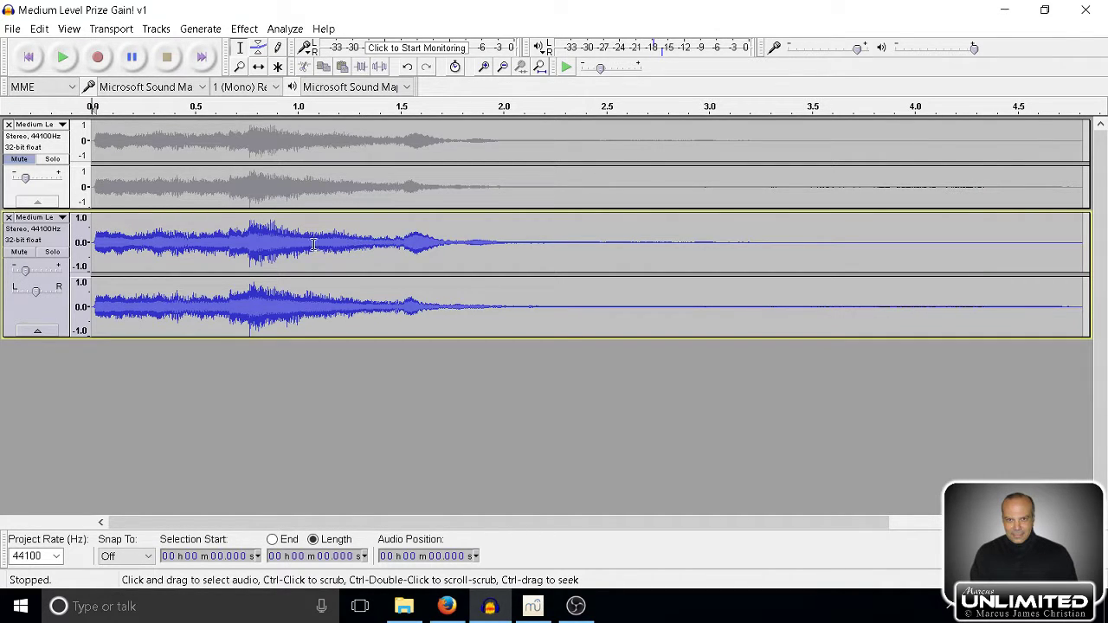
- Duplicate the entire second track and select only the new third track
click(26, 318)
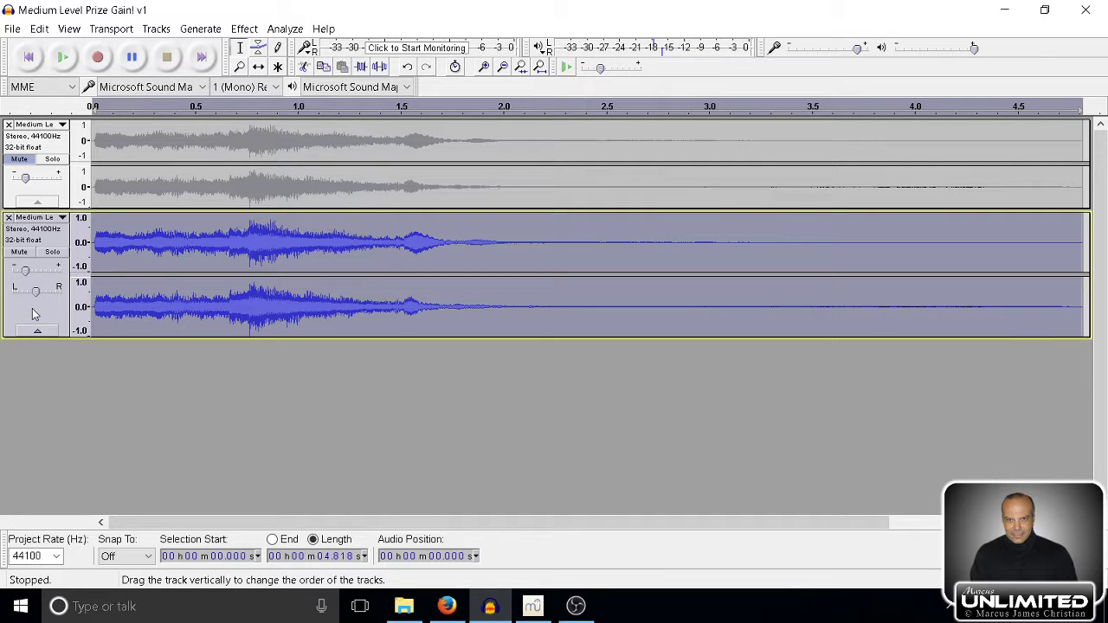
key(ctrl+d)
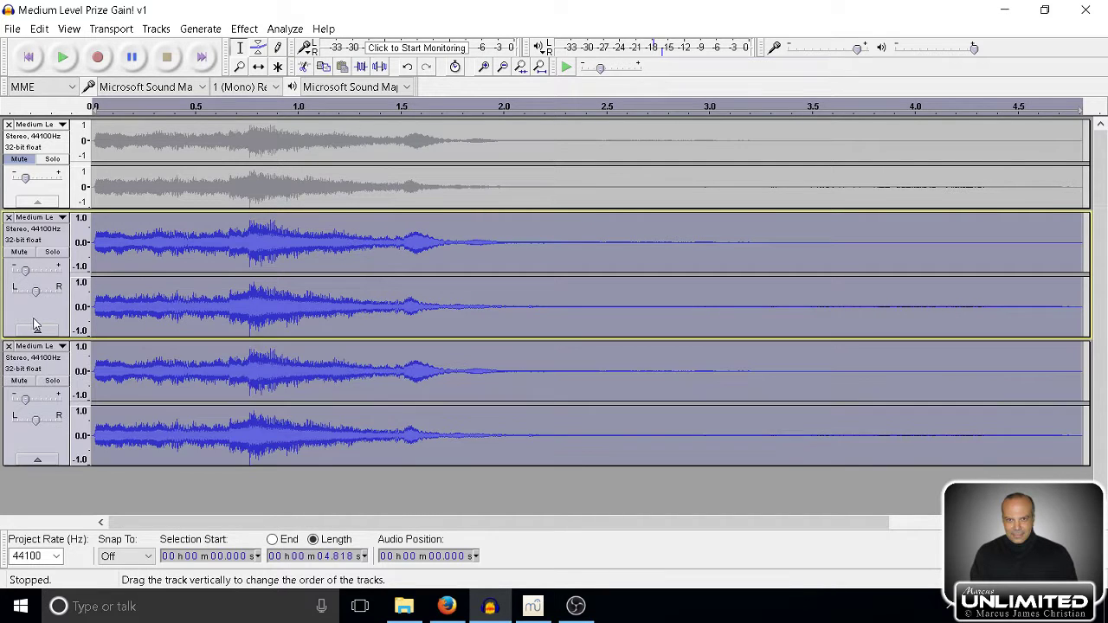
click(26, 367)
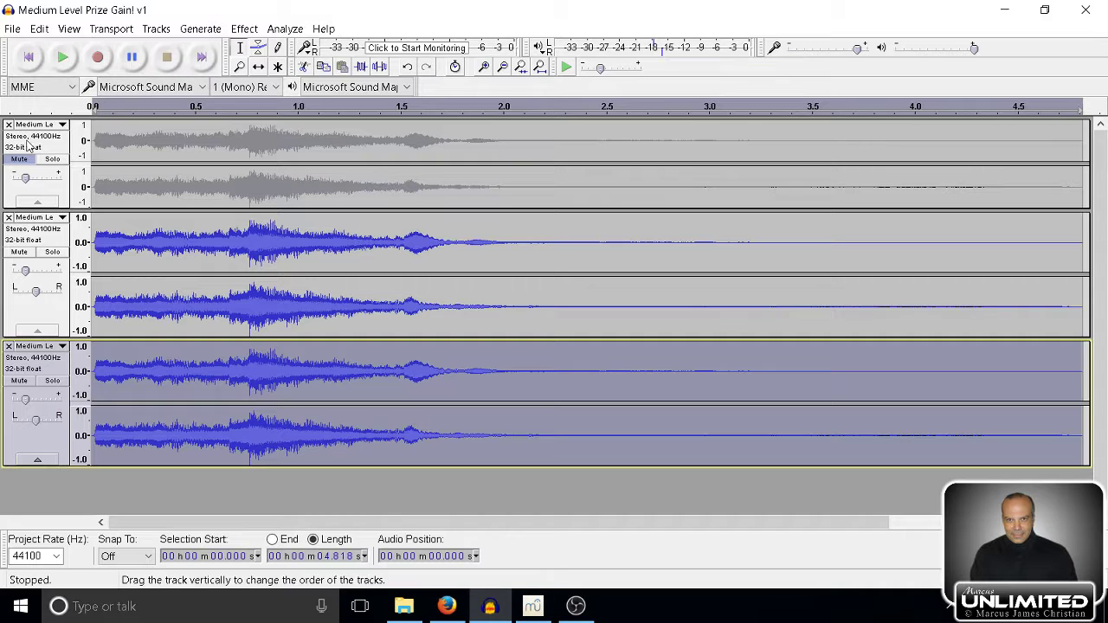
- Open the Reverb effect for the third track and preview it with the current settings
click(242, 29)
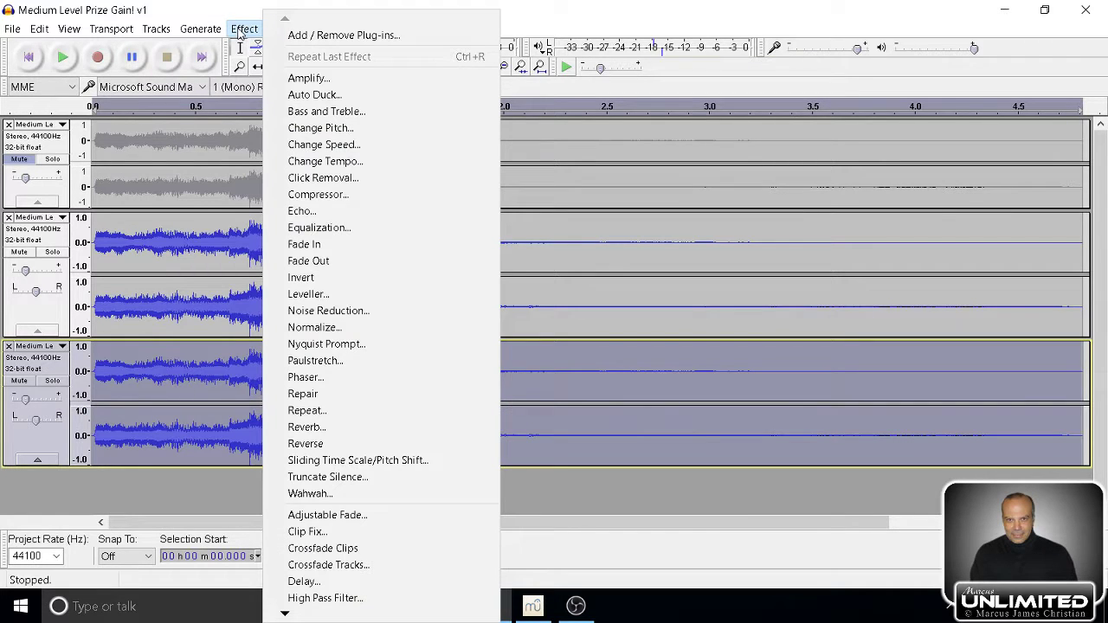
click(343, 427)
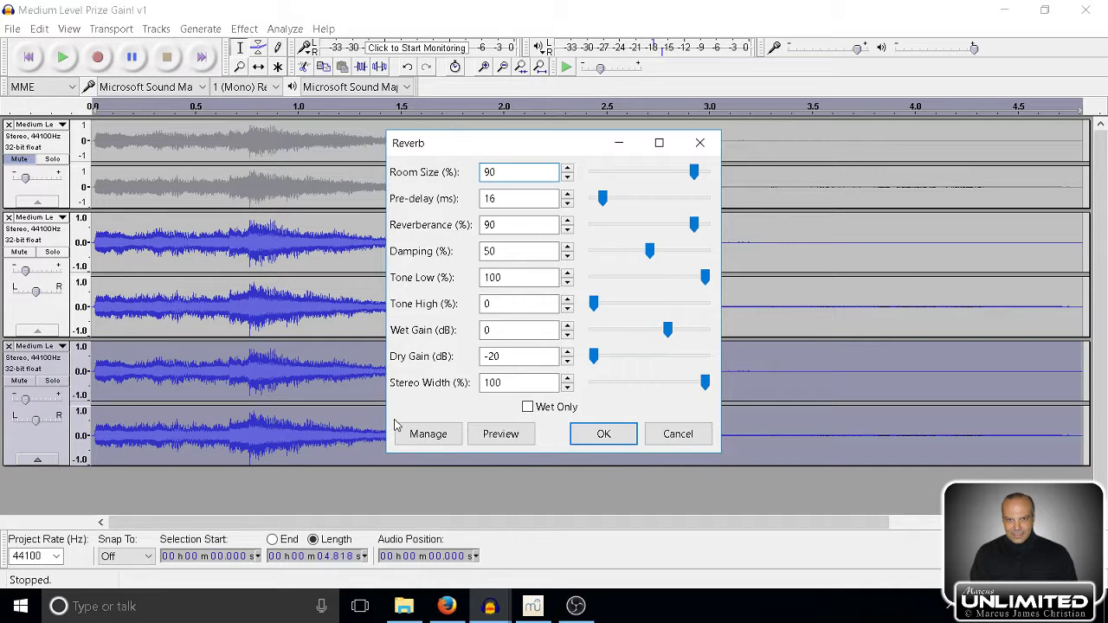
click(500, 439)
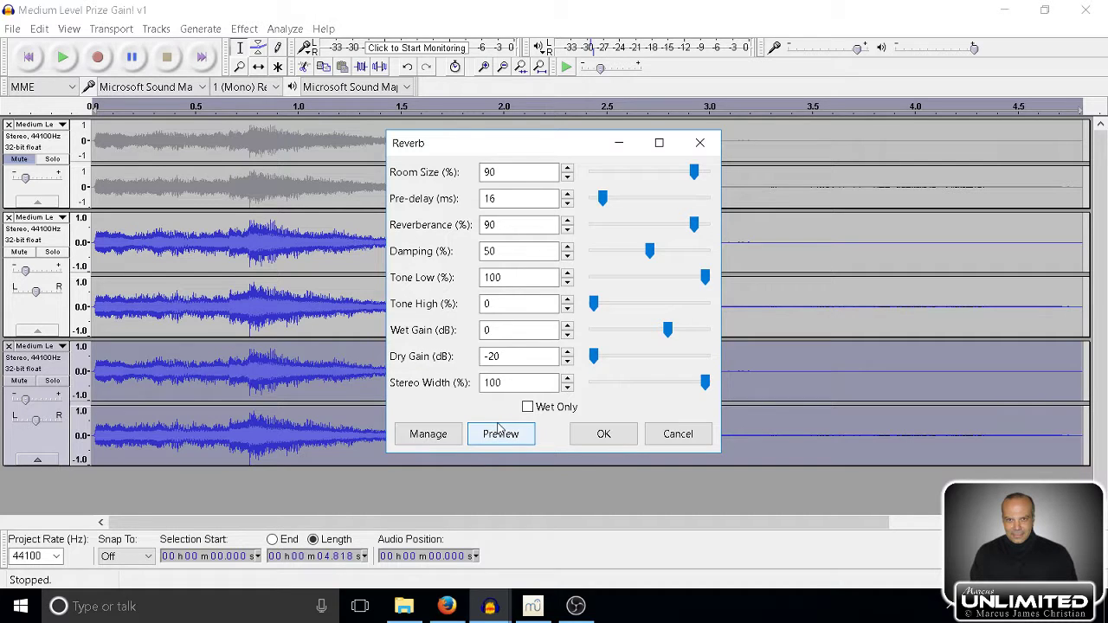
- Enable Wet Only and set Damping to 100% in the Reverb settings, previewing the sound after each change
click(527, 407)
click(507, 435)
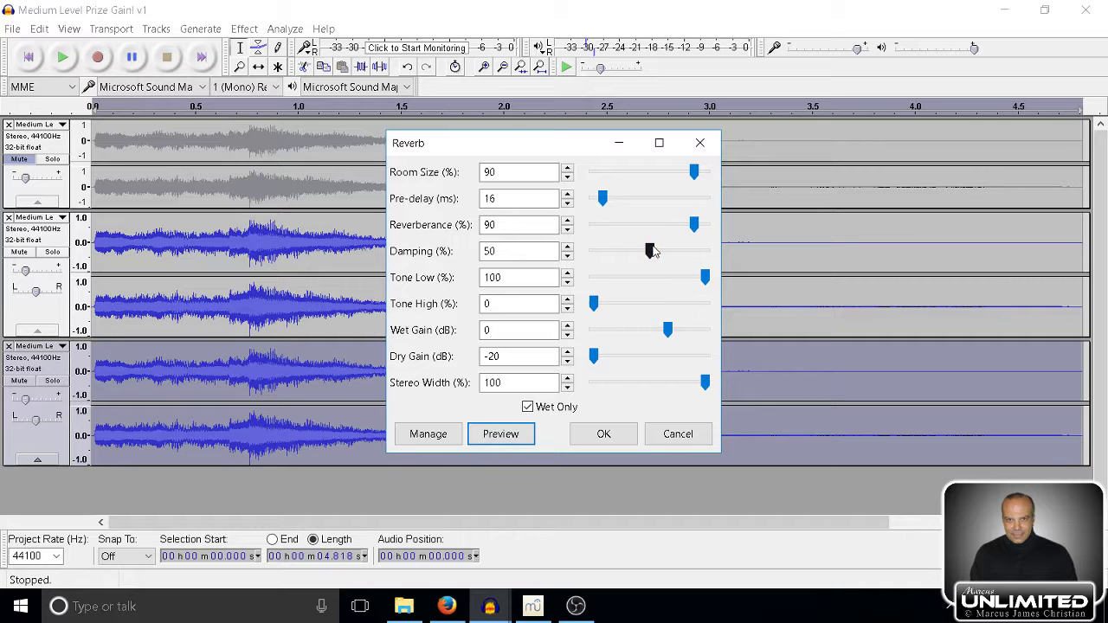
drag(649, 250, 712, 251)
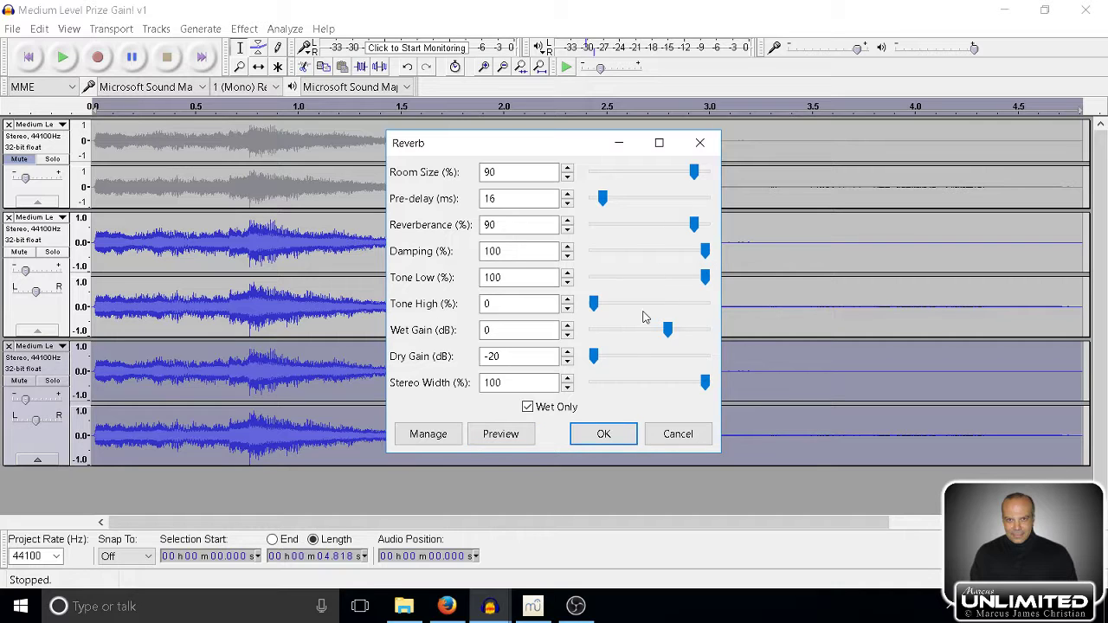
click(503, 436)
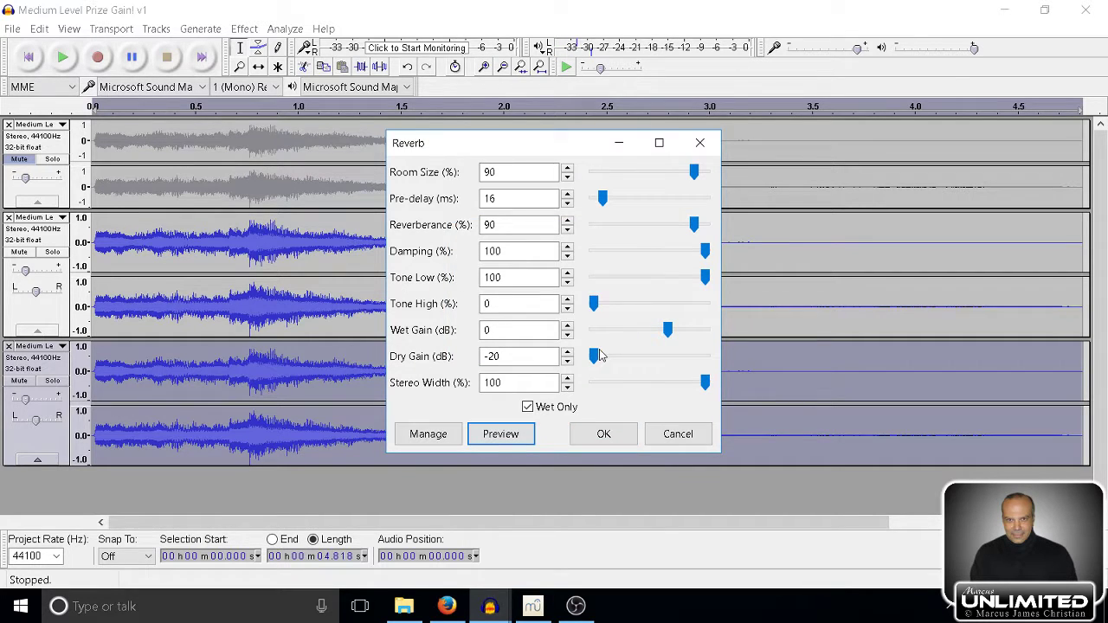
- Preview the reverb with Damping set to 0%, and again with Damping at 100%
drag(704, 251, 613, 260)
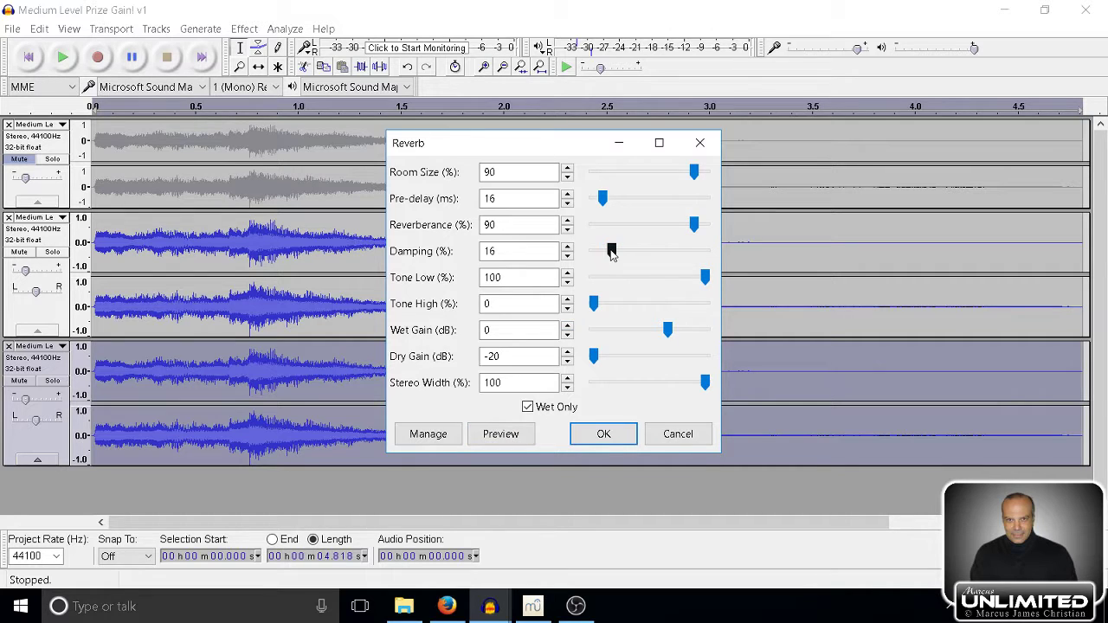
drag(607, 251, 582, 253)
click(513, 437)
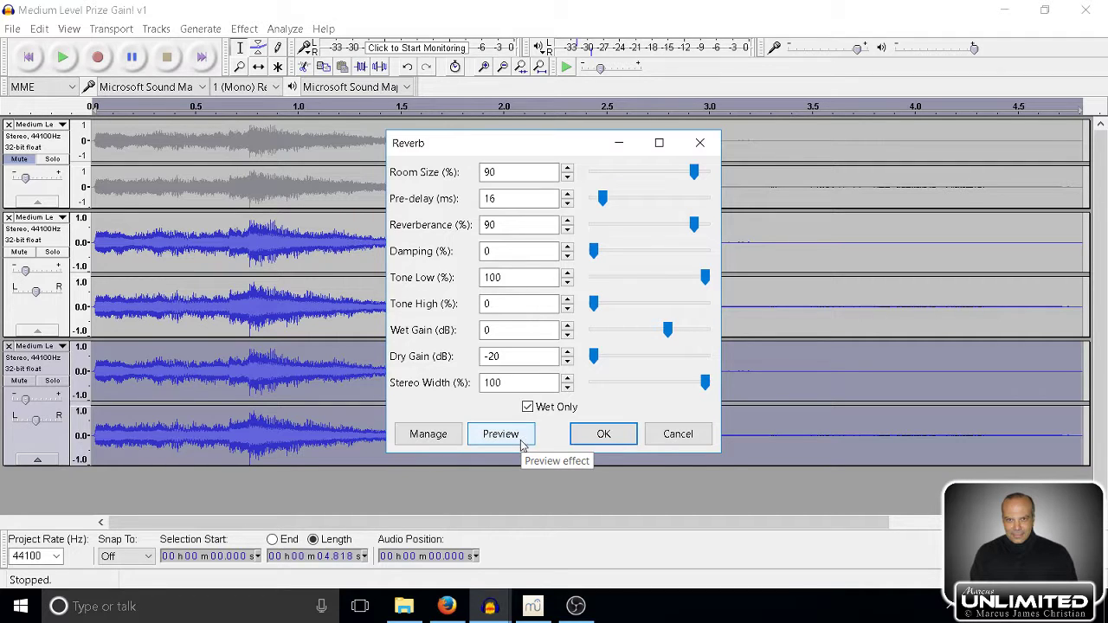
click(521, 439)
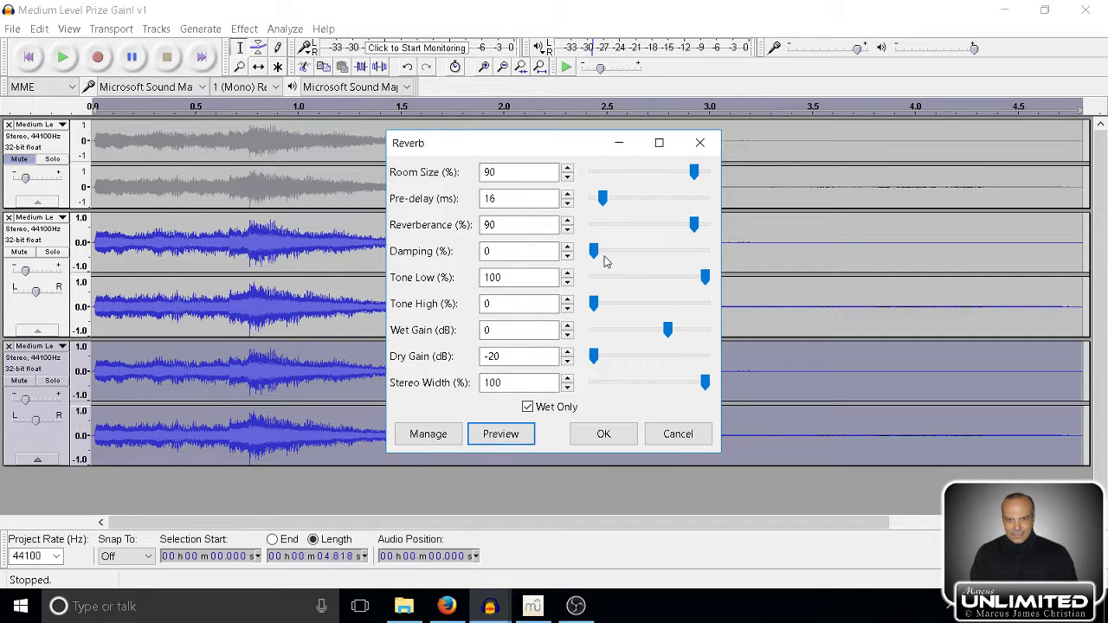
drag(594, 251, 717, 263)
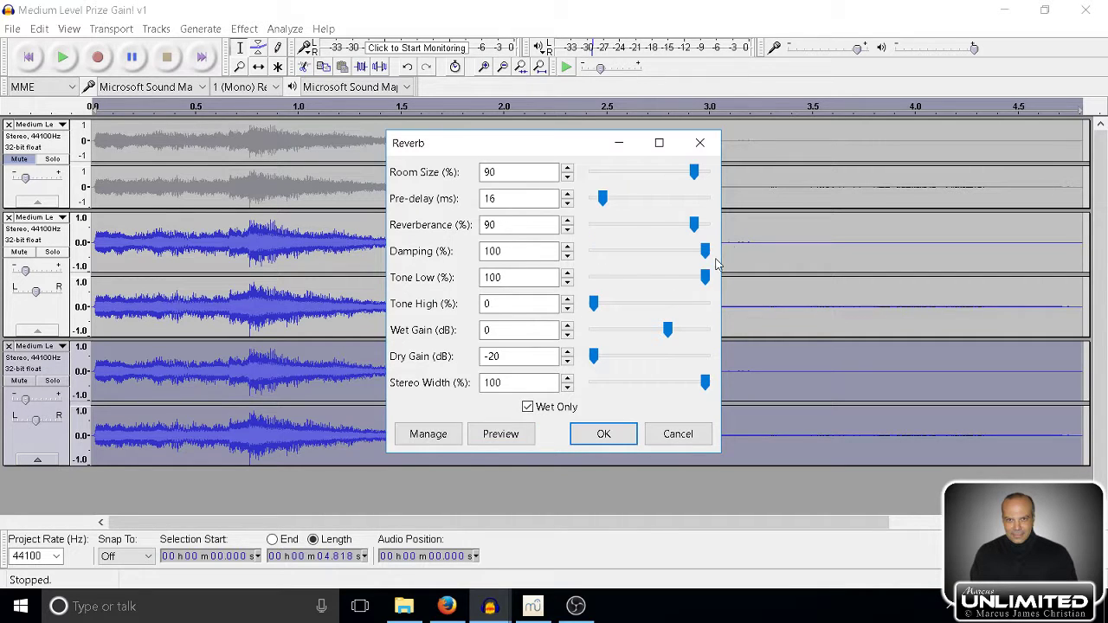
click(505, 438)
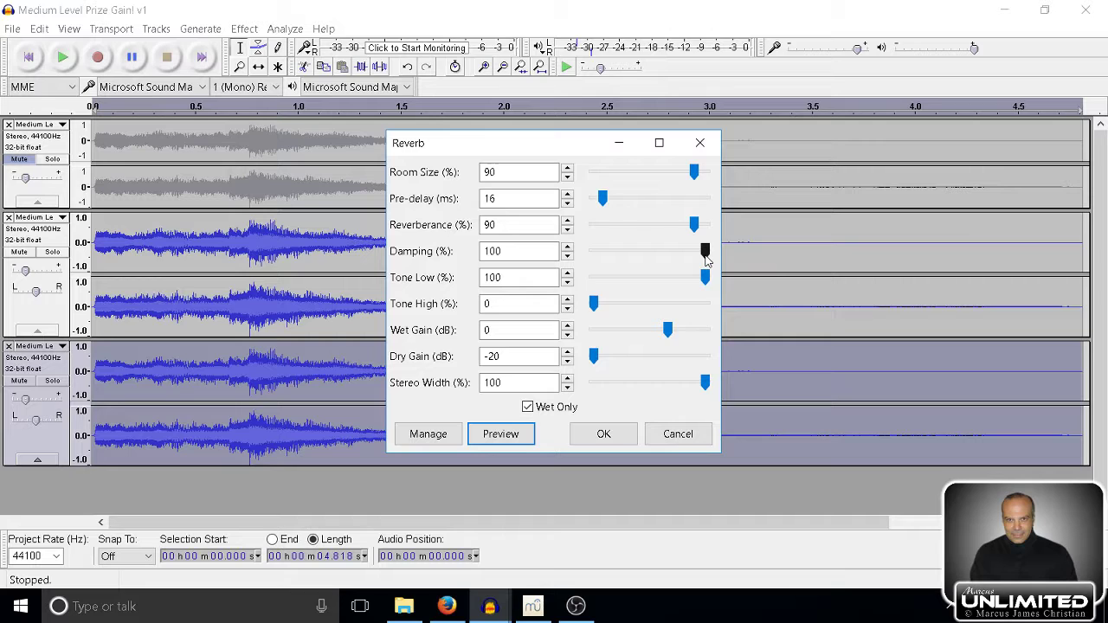
- Set Damping to 0%, preview the sound, and apply the reverb to the third track
drag(705, 253, 592, 253)
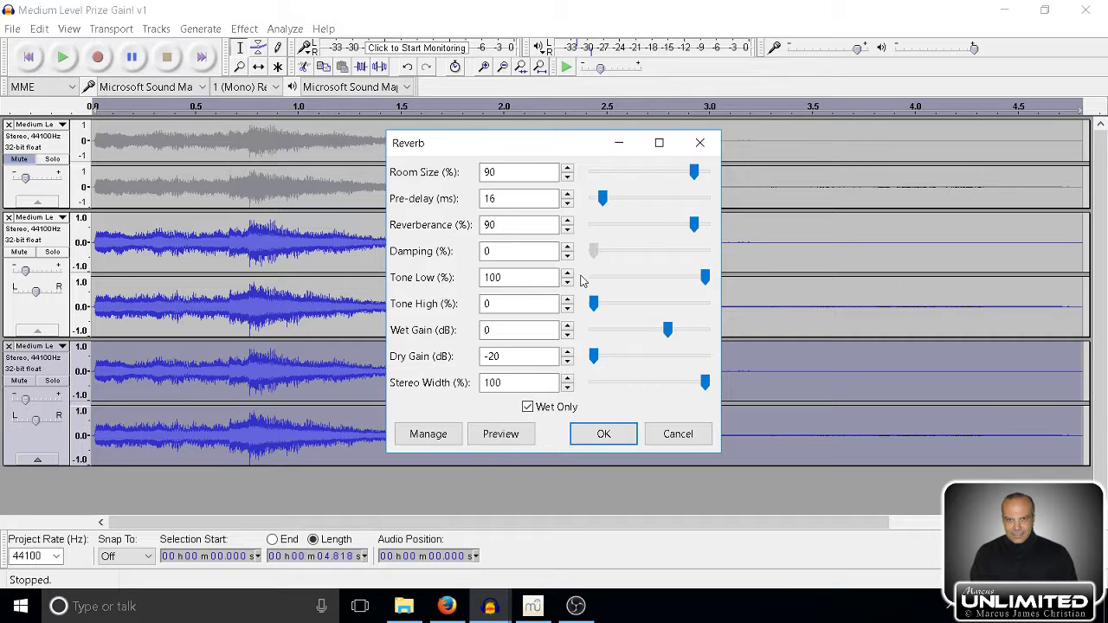
click(492, 438)
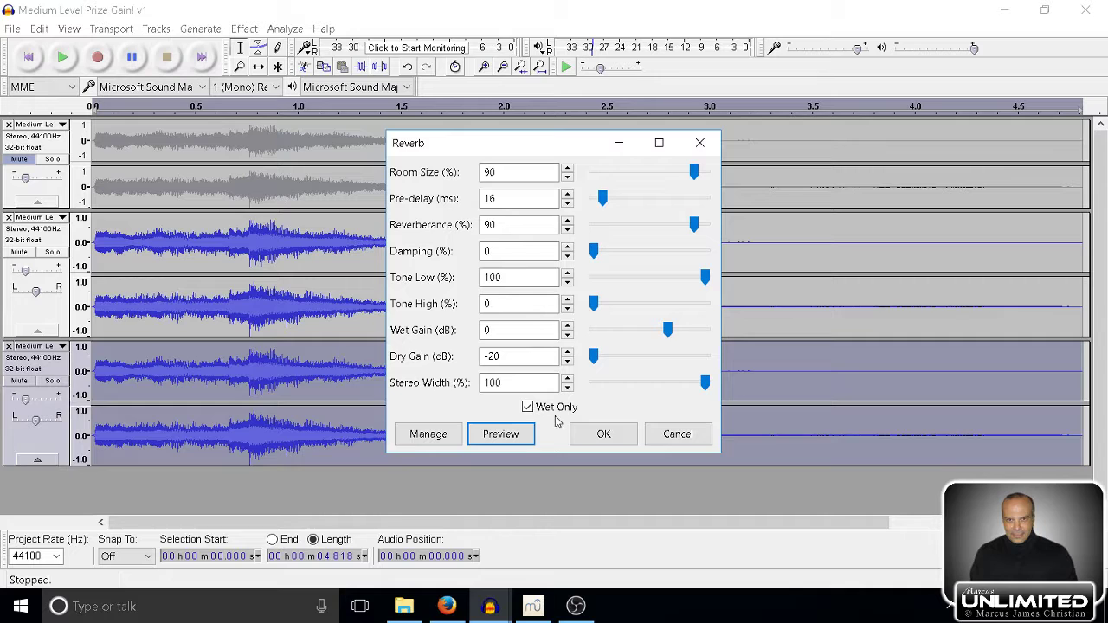
click(603, 436)
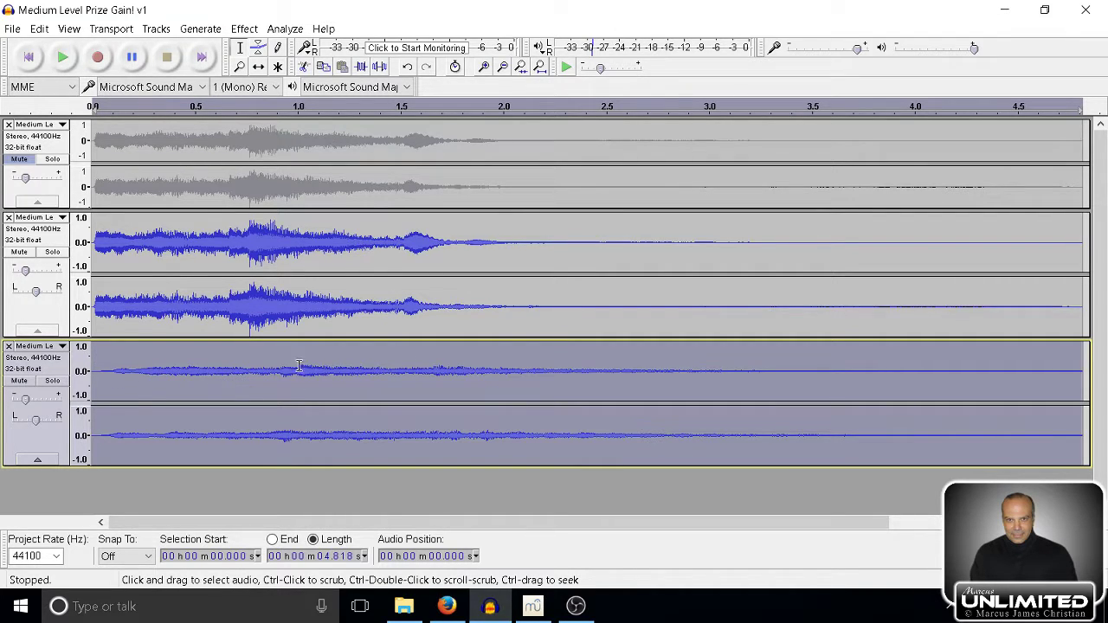
- Mute the second track and play the reverb track alone from the beginning
click(19, 251)
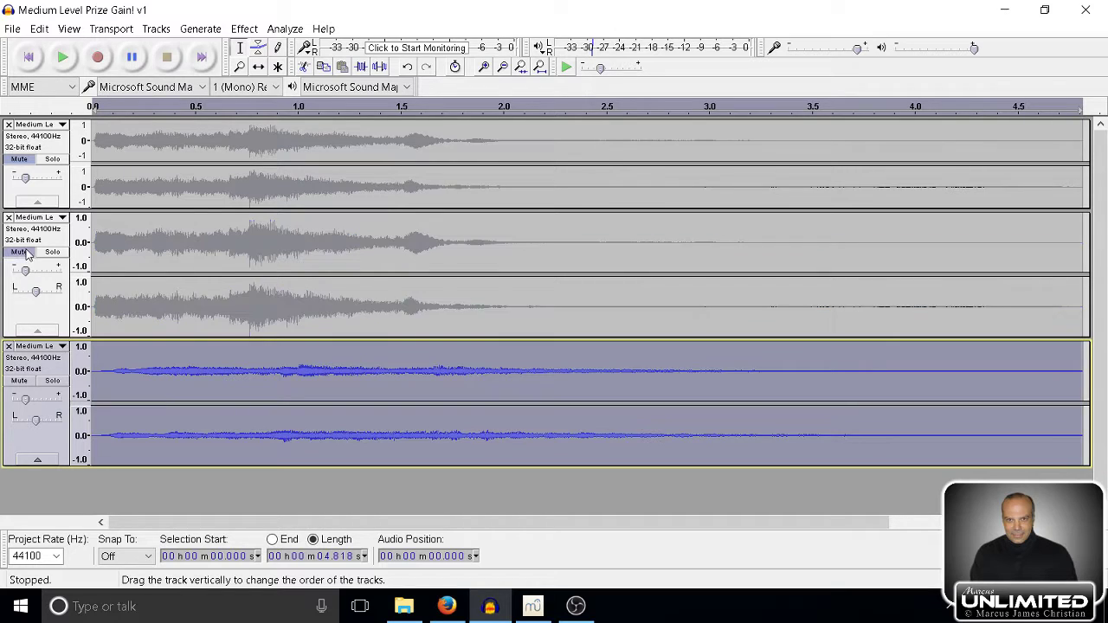
click(31, 58)
click(65, 57)
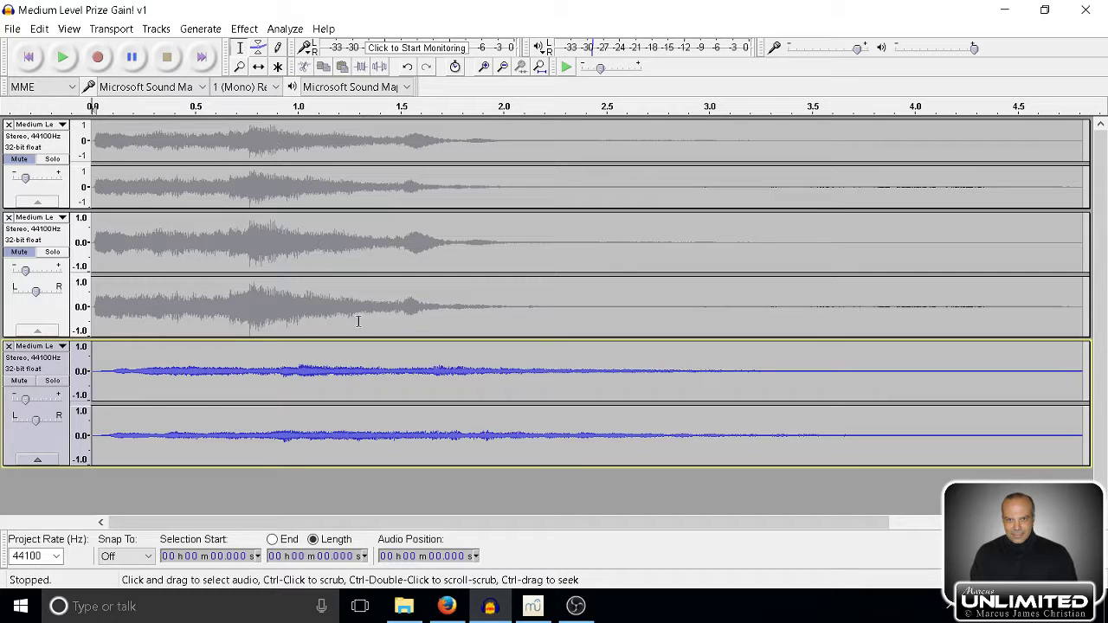
- Unmute the second track and play it together with the reverb track from 1.475 s
click(23, 254)
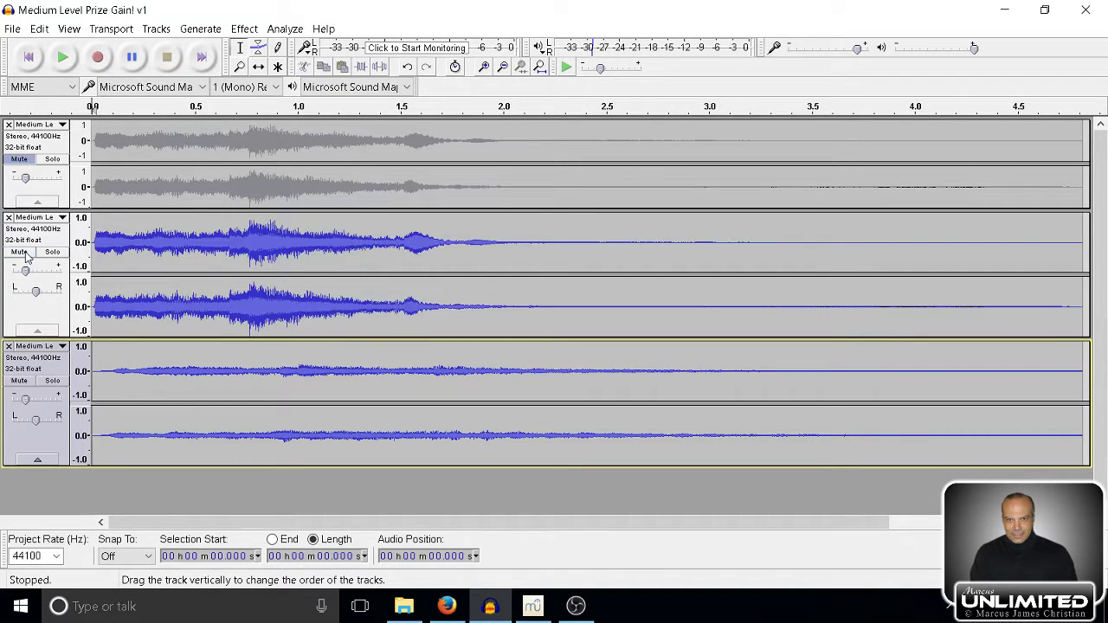
click(395, 243)
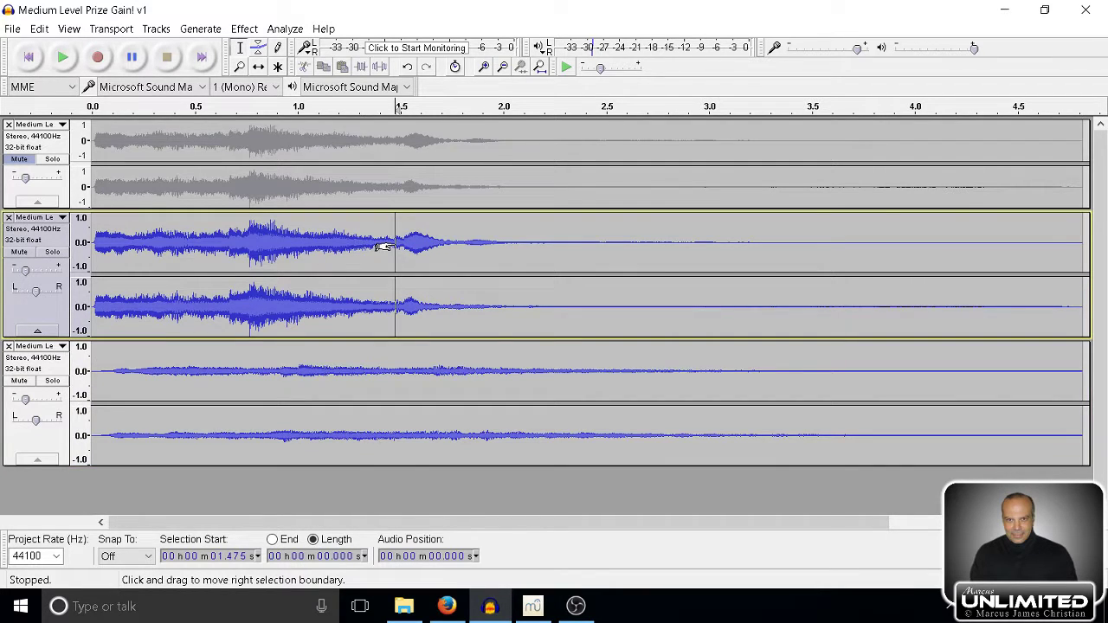
key(space)
key(space)
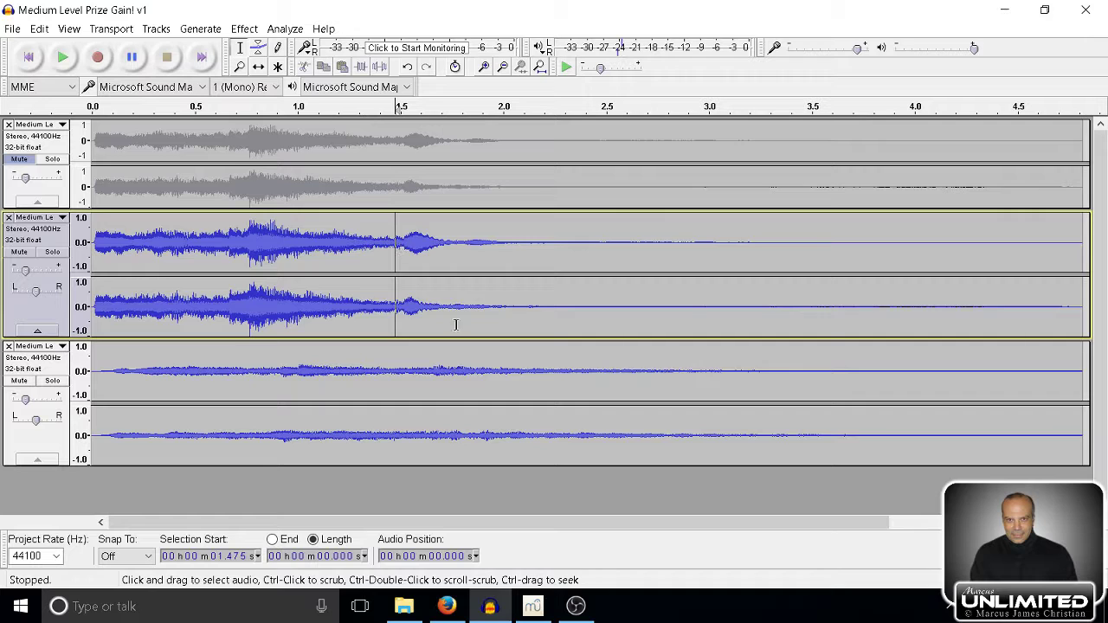
- Check the score in MuseScore, return to Audacity, and play both tracks from 1.475 s before pausing
click(532, 605)
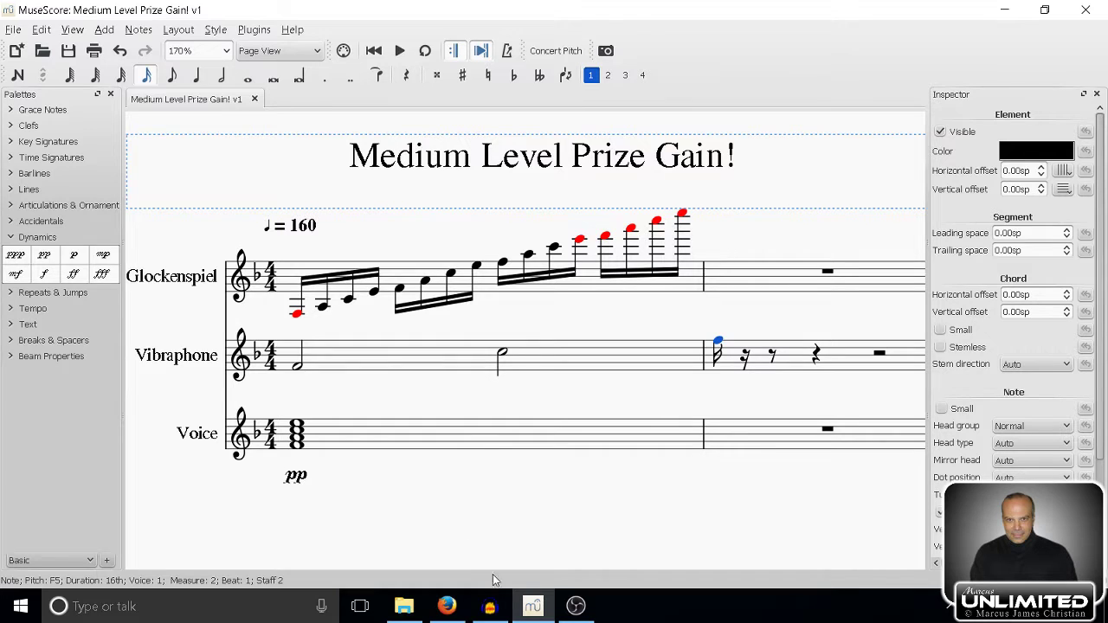
click(490, 604)
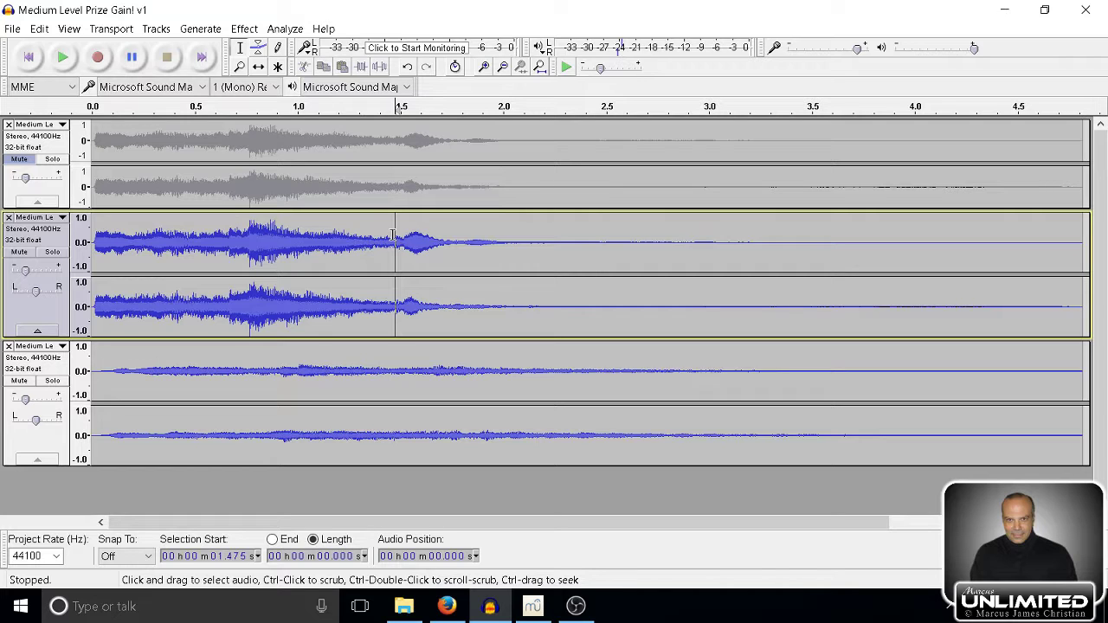
click(393, 347)
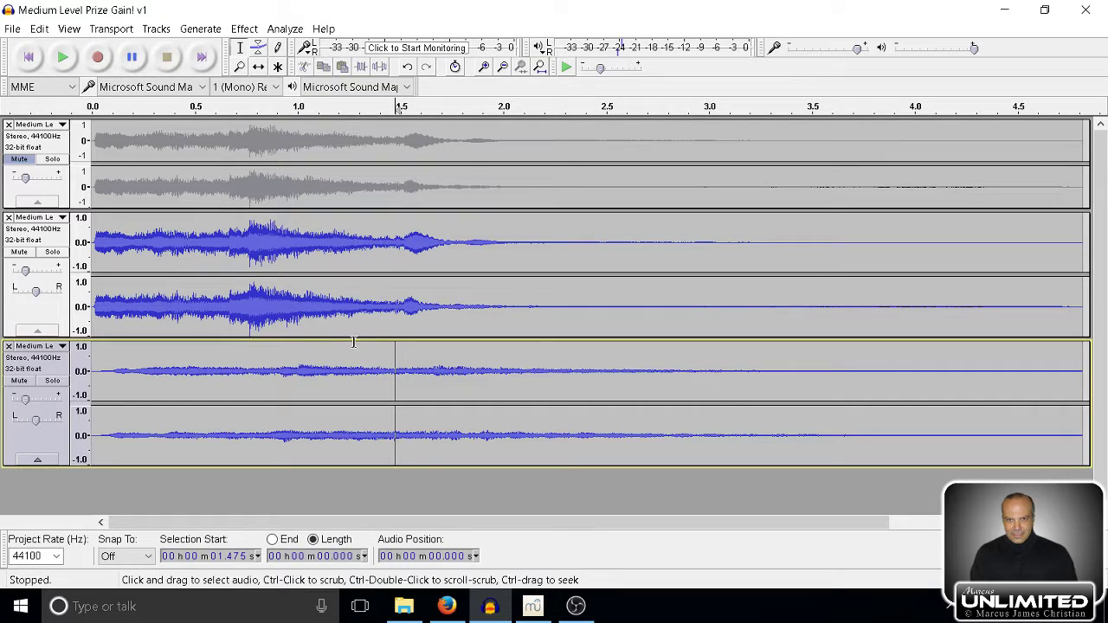
click(64, 59)
click(132, 57)
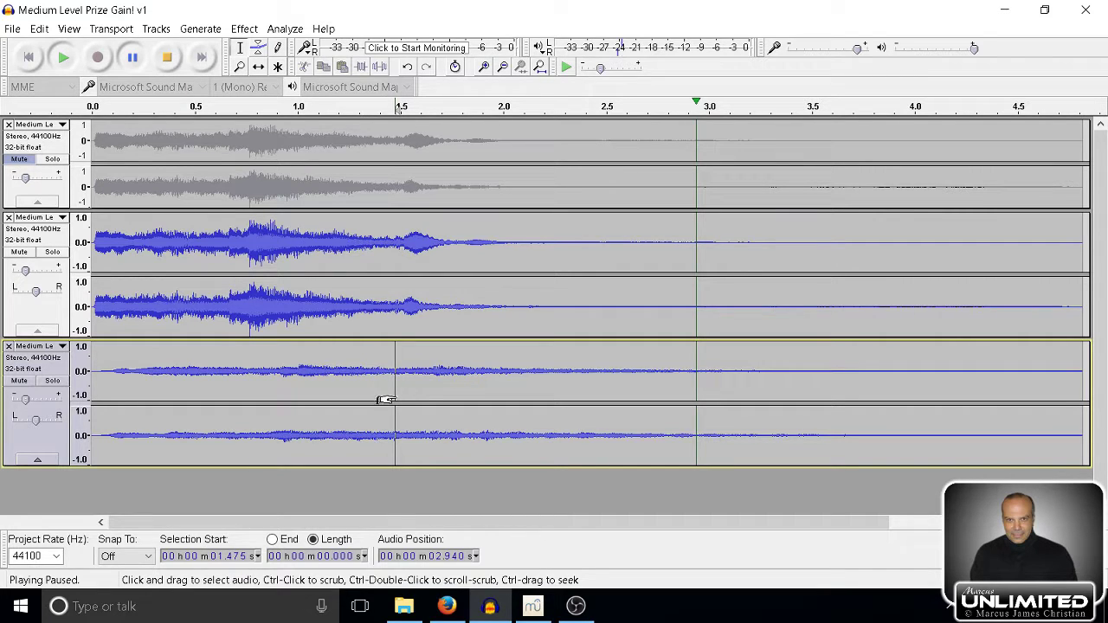
- Stop playback and normalize the entire third track to a maximum amplitude of 0.0 dB with DC offset removal
click(14, 371)
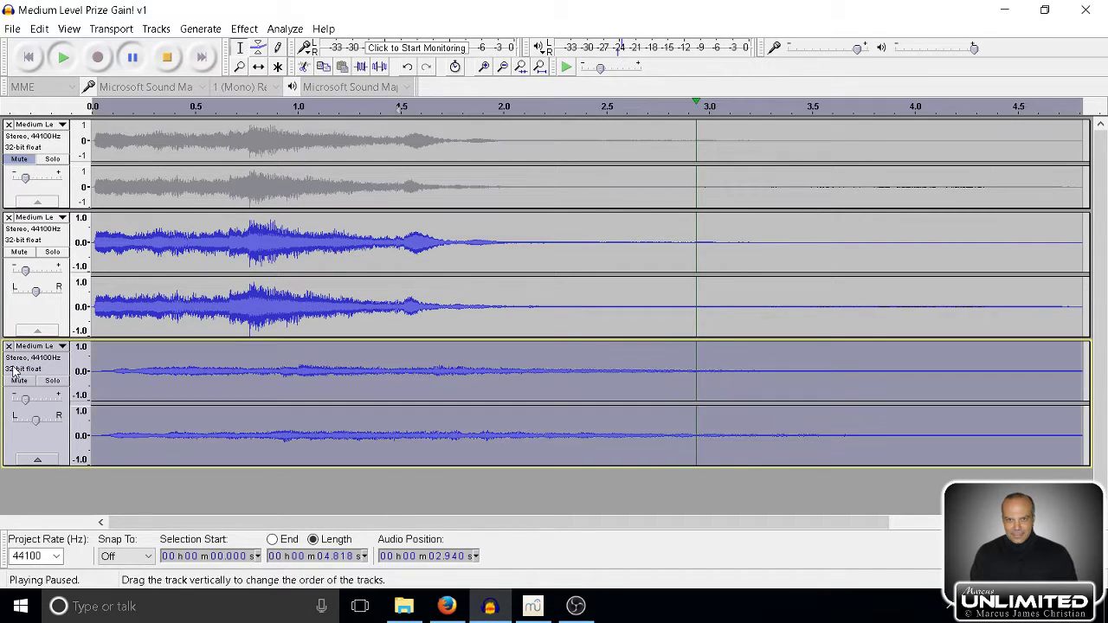
click(244, 33)
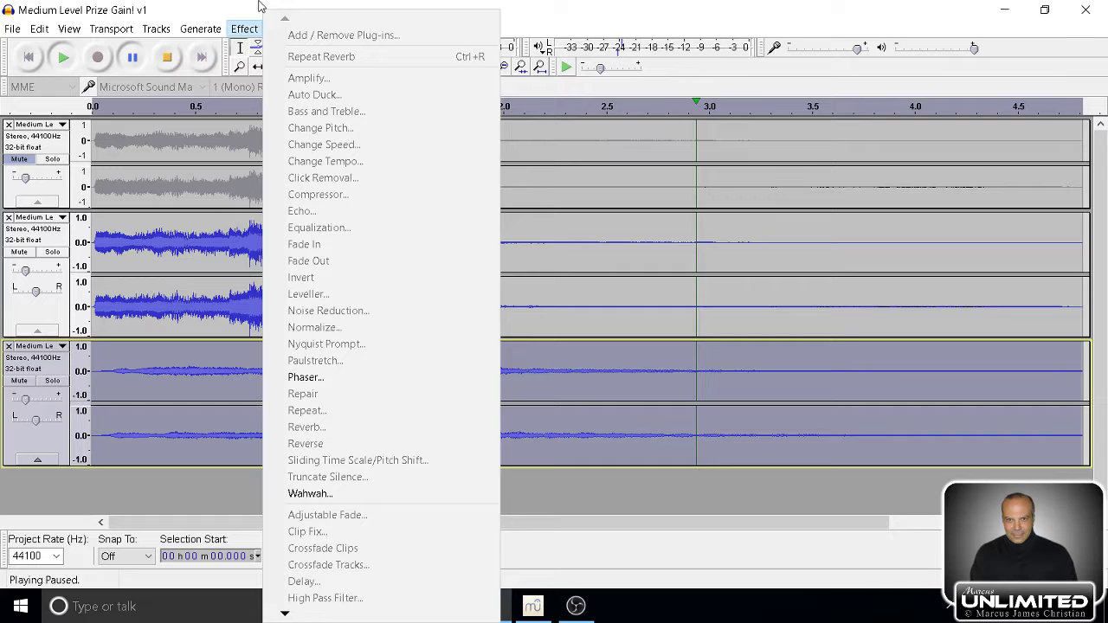
click(261, 7)
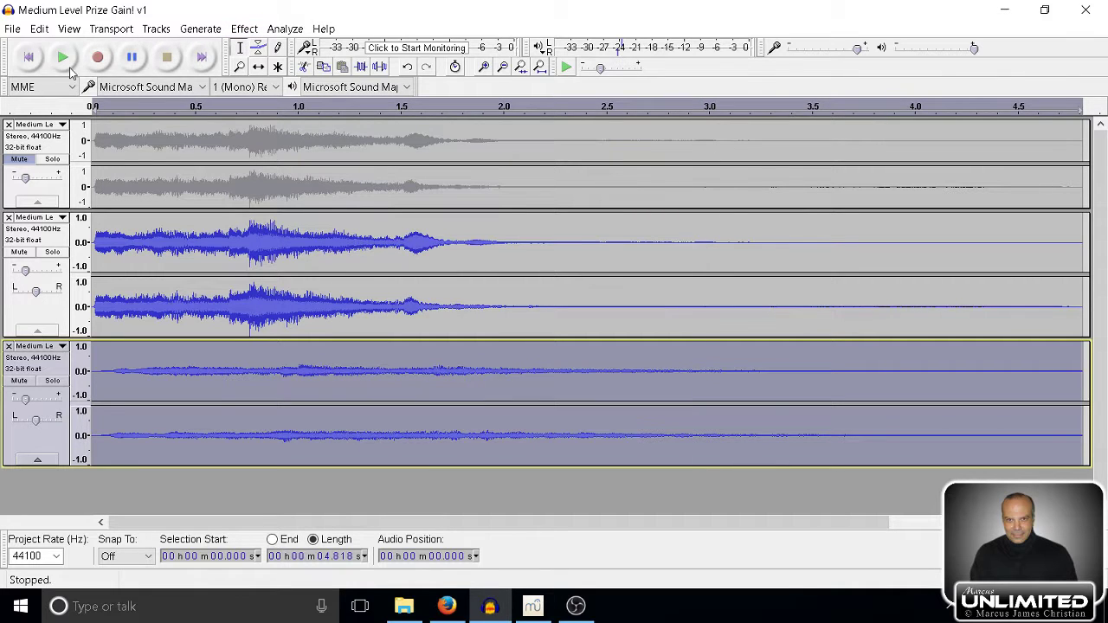
click(246, 31)
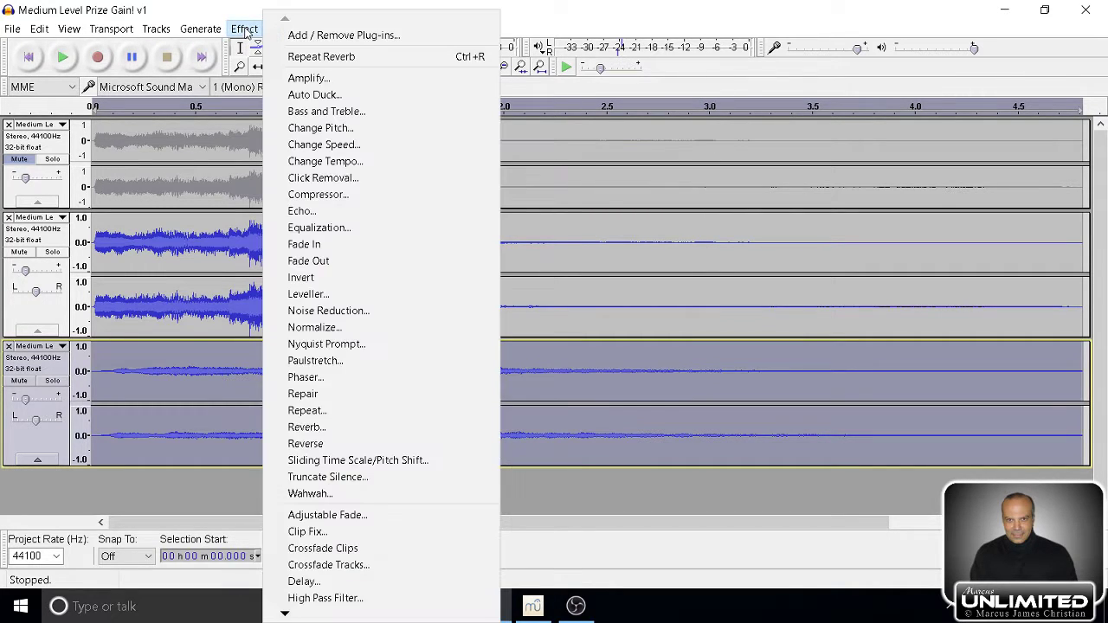
click(237, 6)
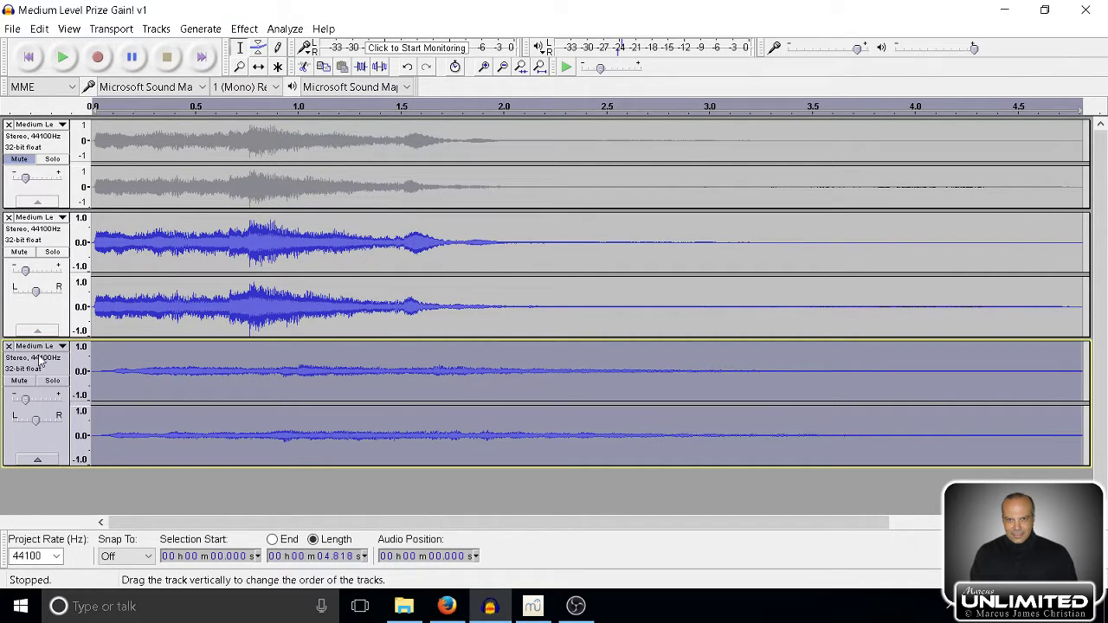
click(245, 29)
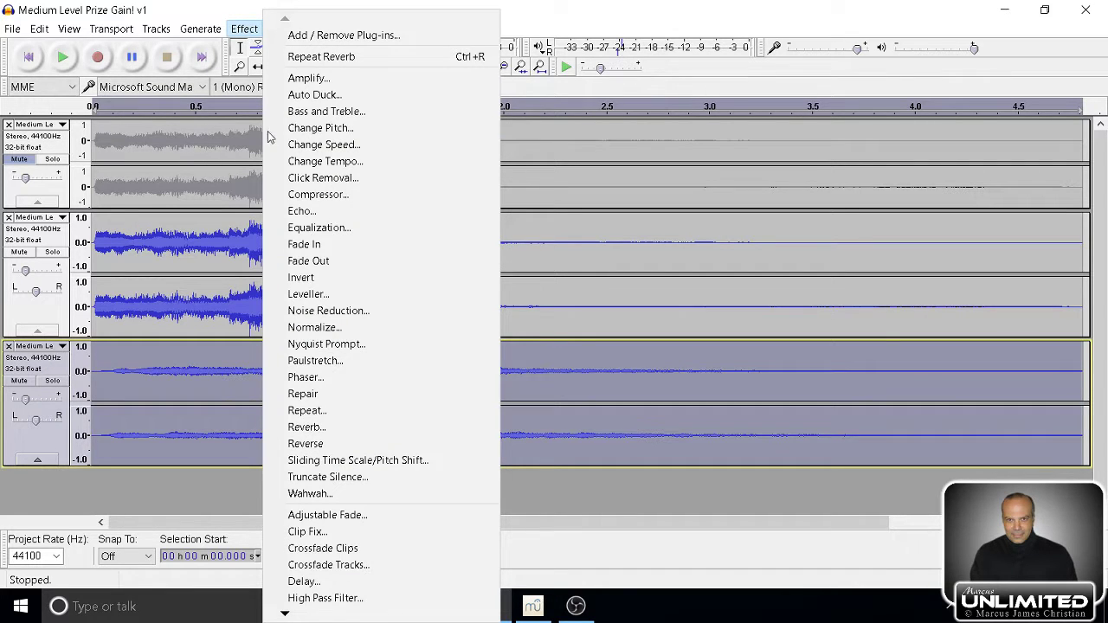
click(334, 327)
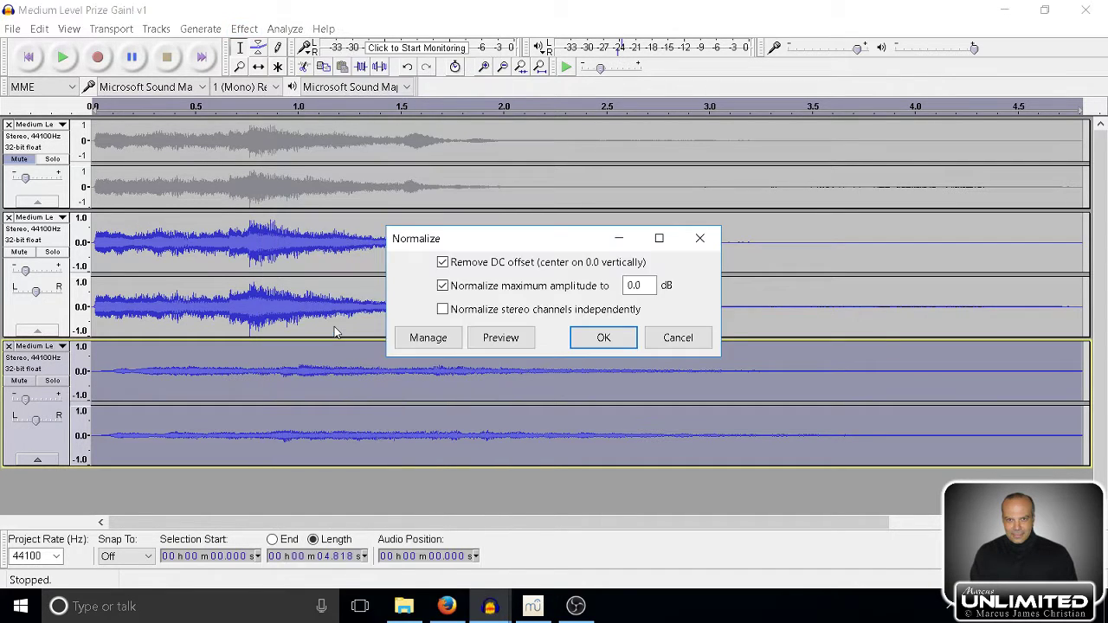
click(604, 337)
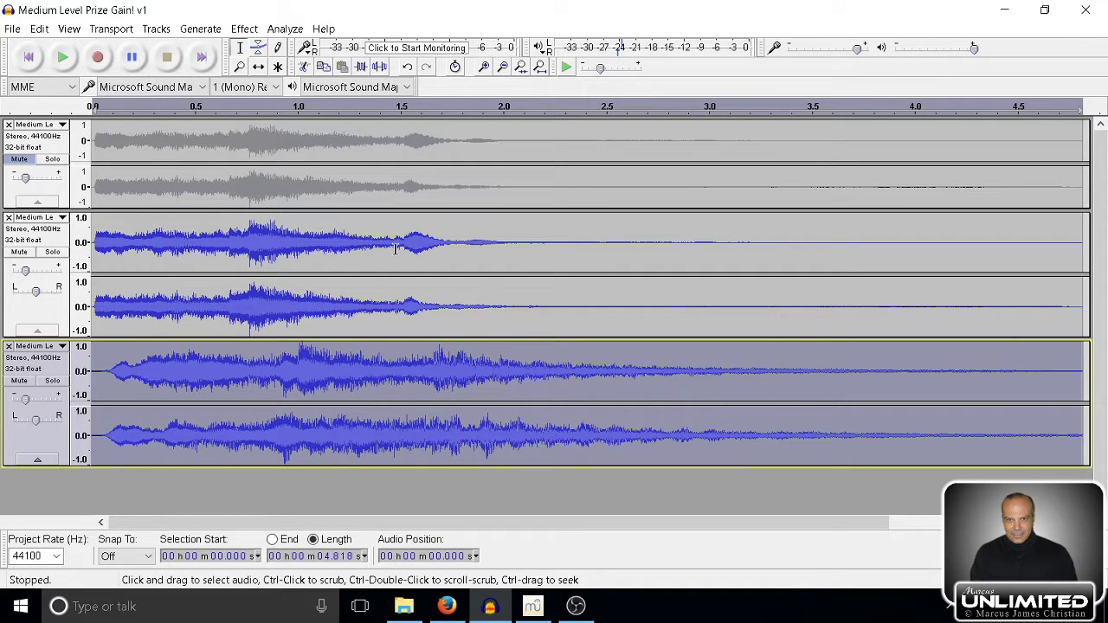
- Mute the second track and play the normalized reverb track alone from 1.492 s
click(397, 348)
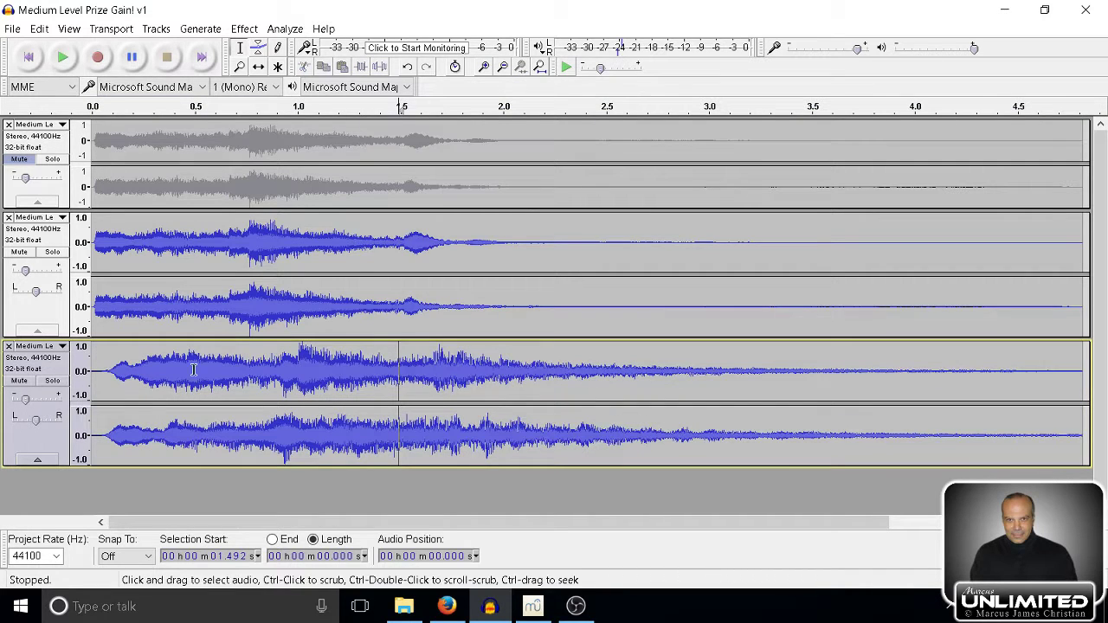
click(19, 252)
key(space)
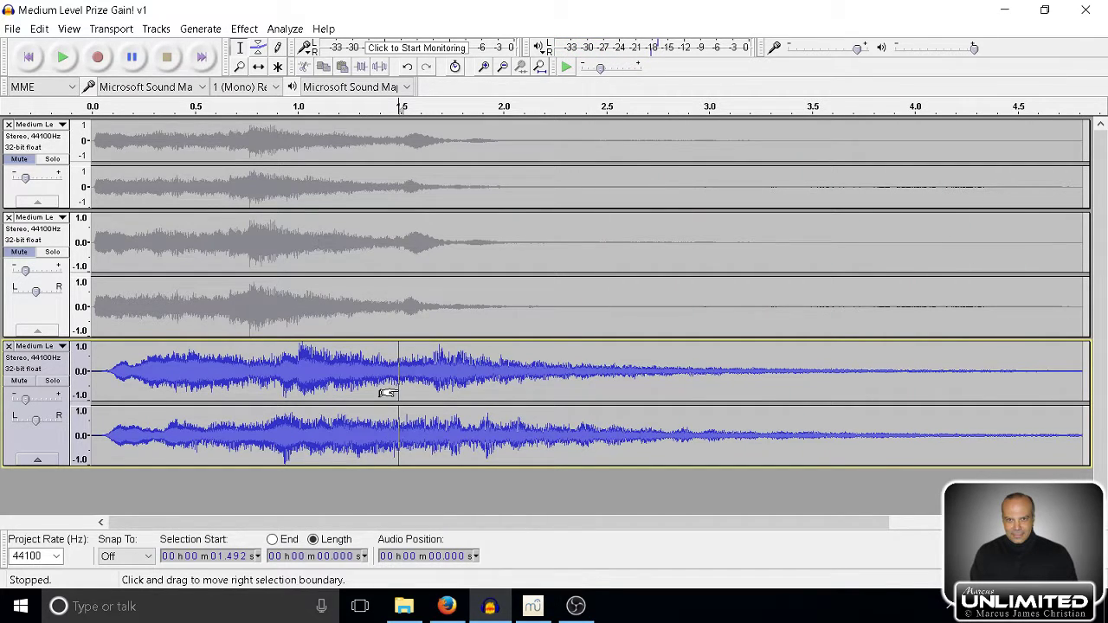
- Select the third track from the start to 1.492 s and apply Fade In three times
drag(387, 393, 23, 377)
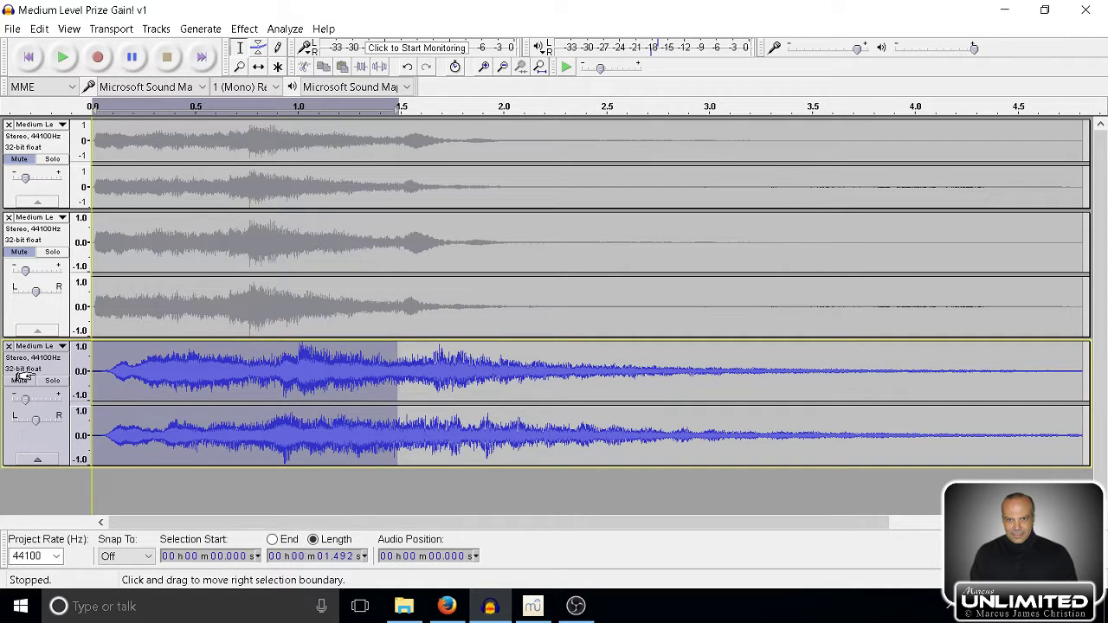
click(241, 29)
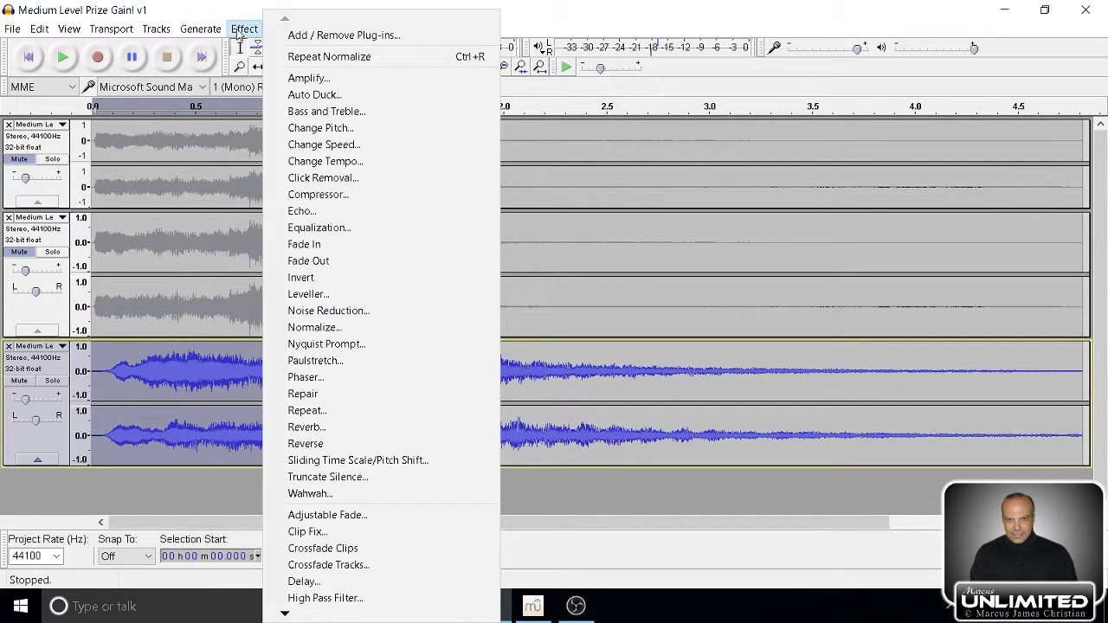
click(358, 242)
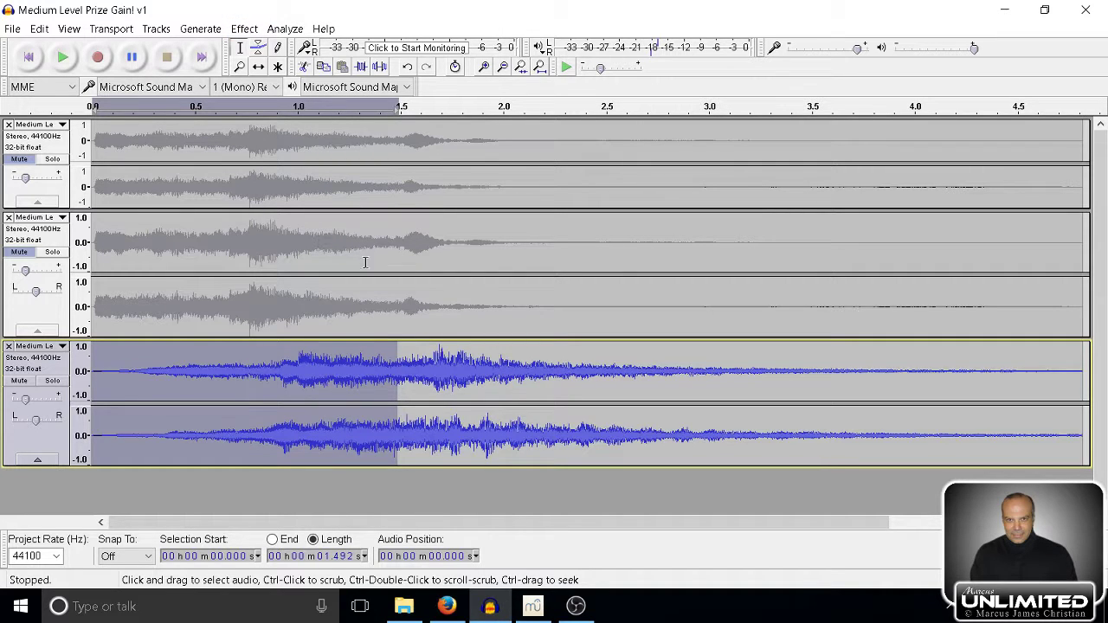
click(247, 31)
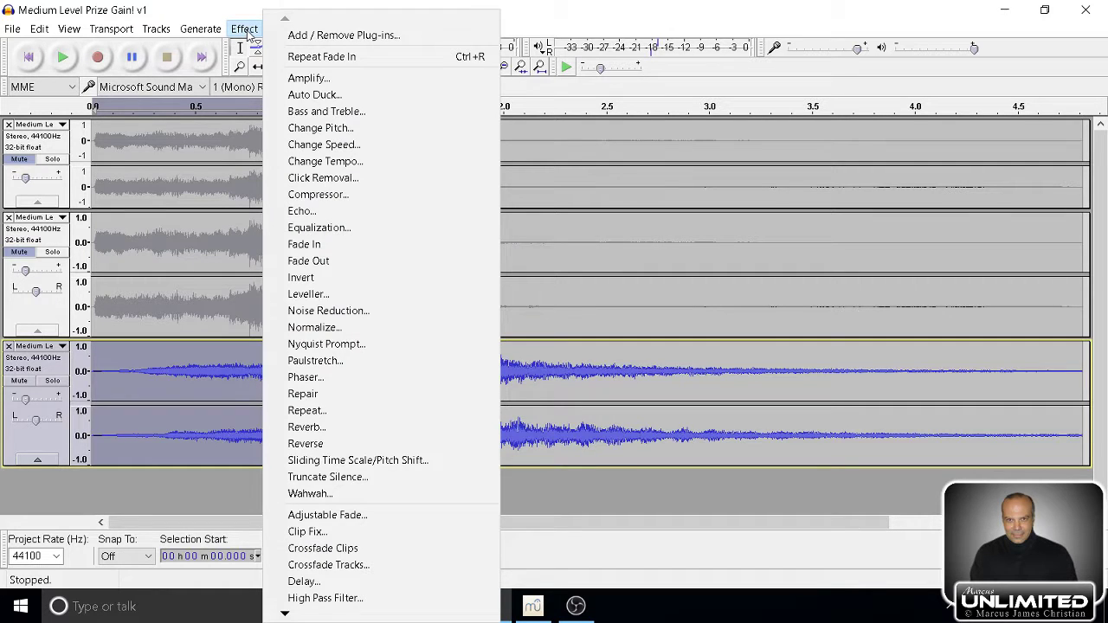
click(321, 57)
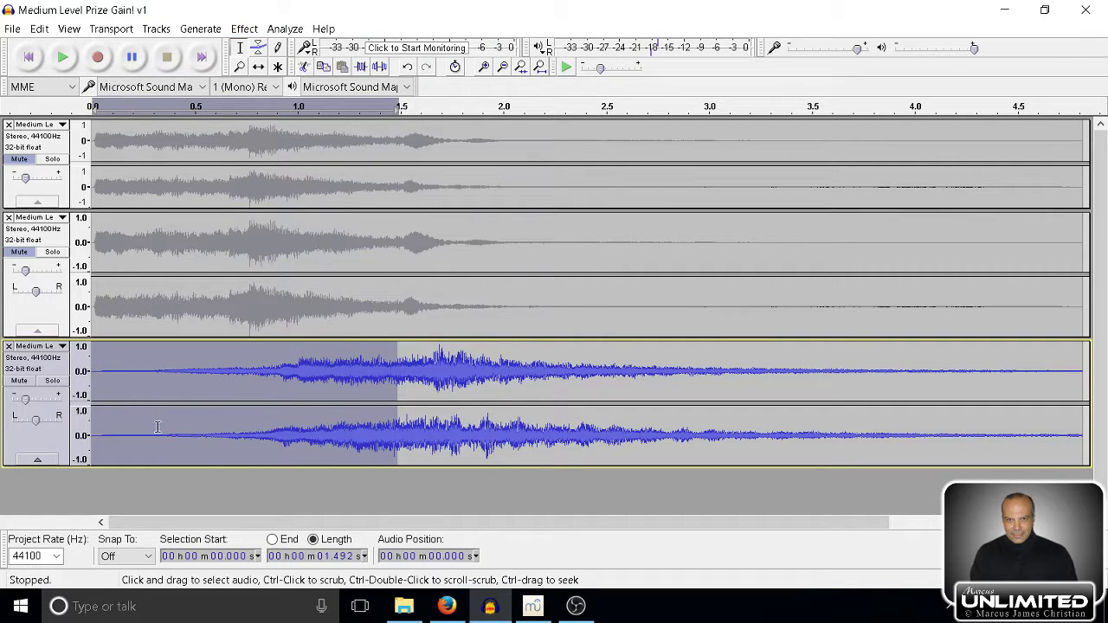
click(245, 29)
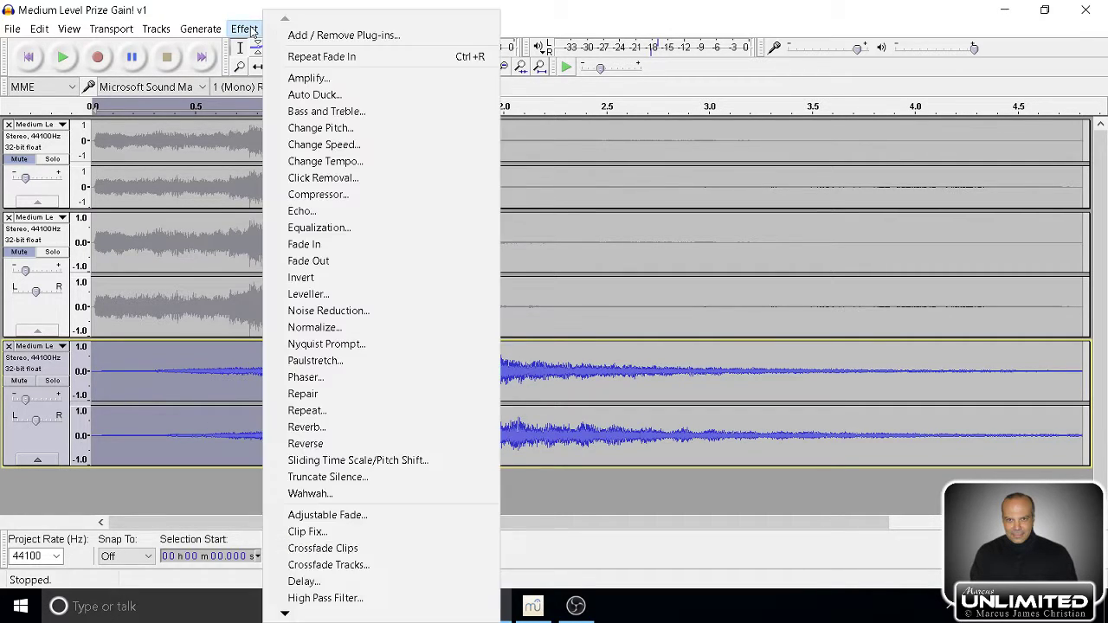
click(305, 56)
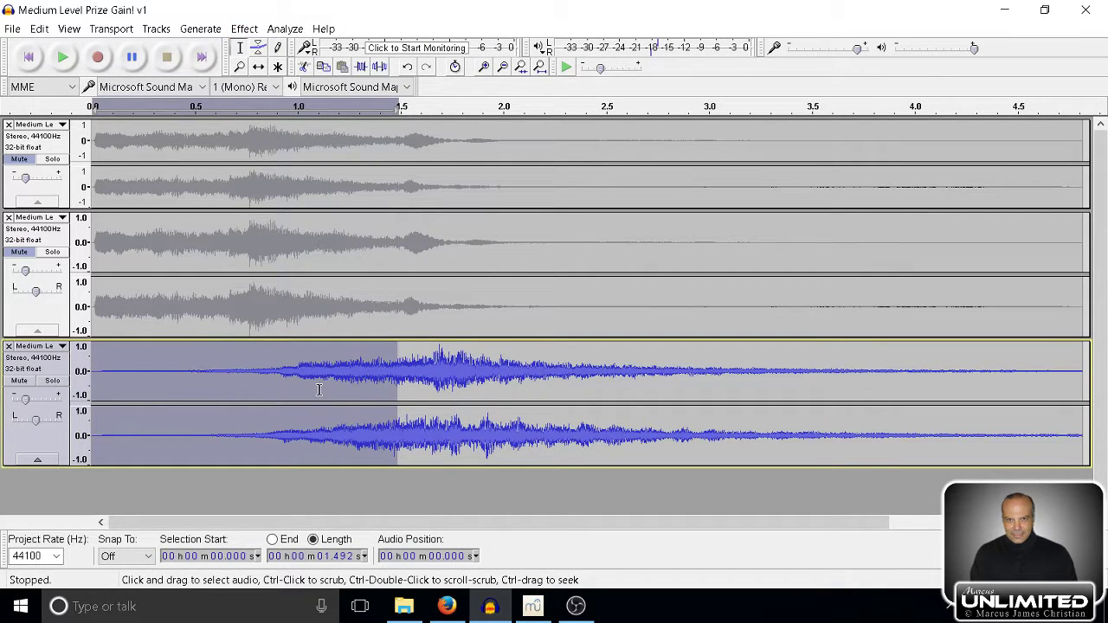
click(396, 310)
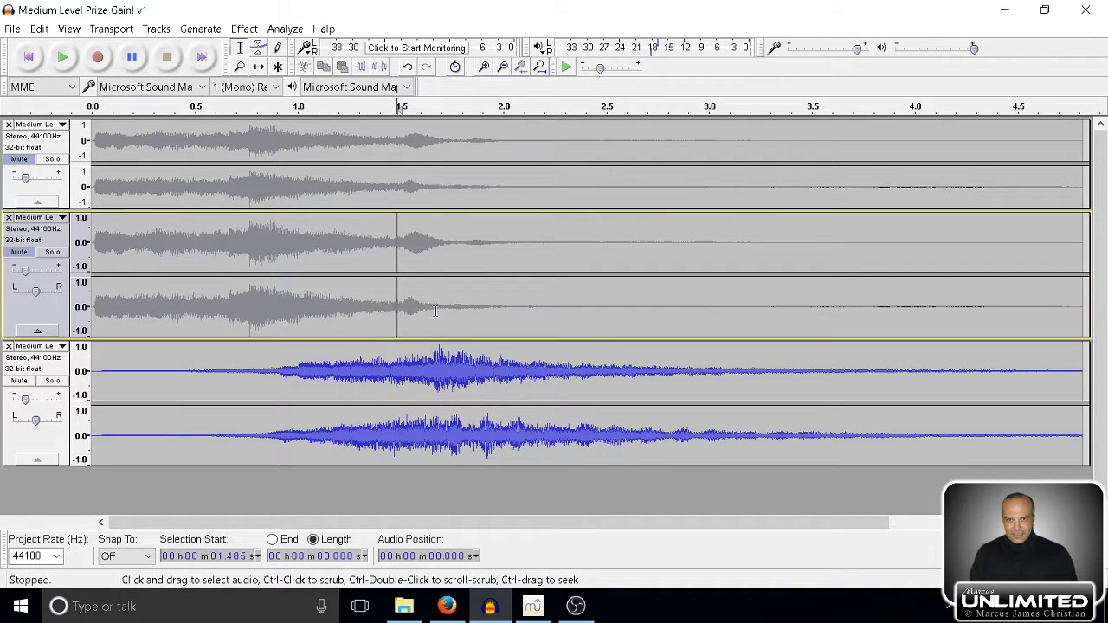
drag(435, 310, 457, 312)
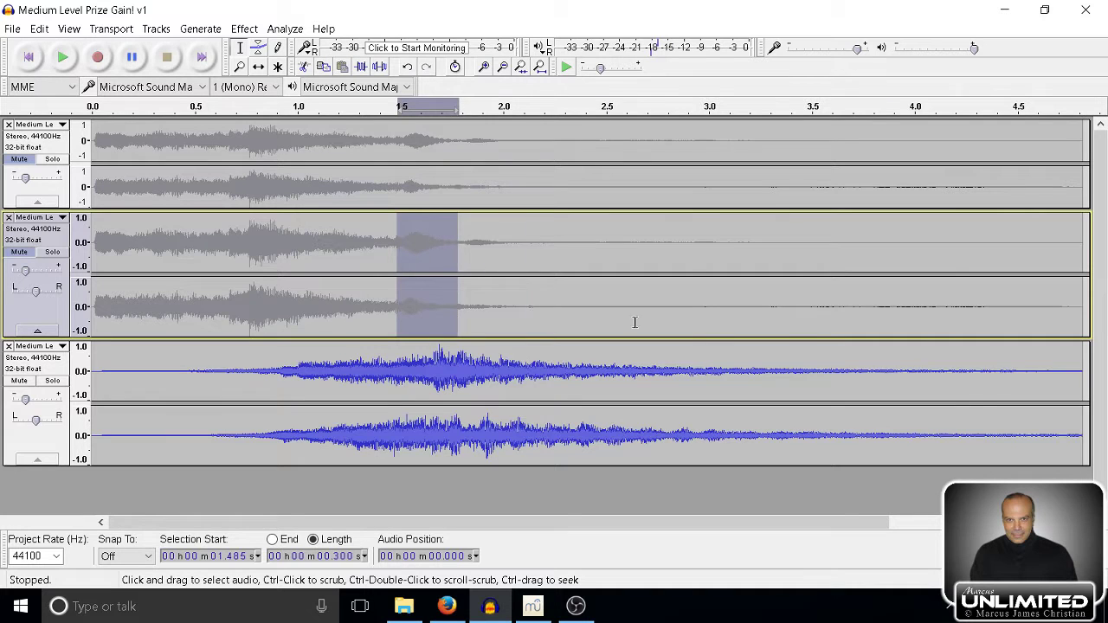
drag(635, 321, 1049, 294)
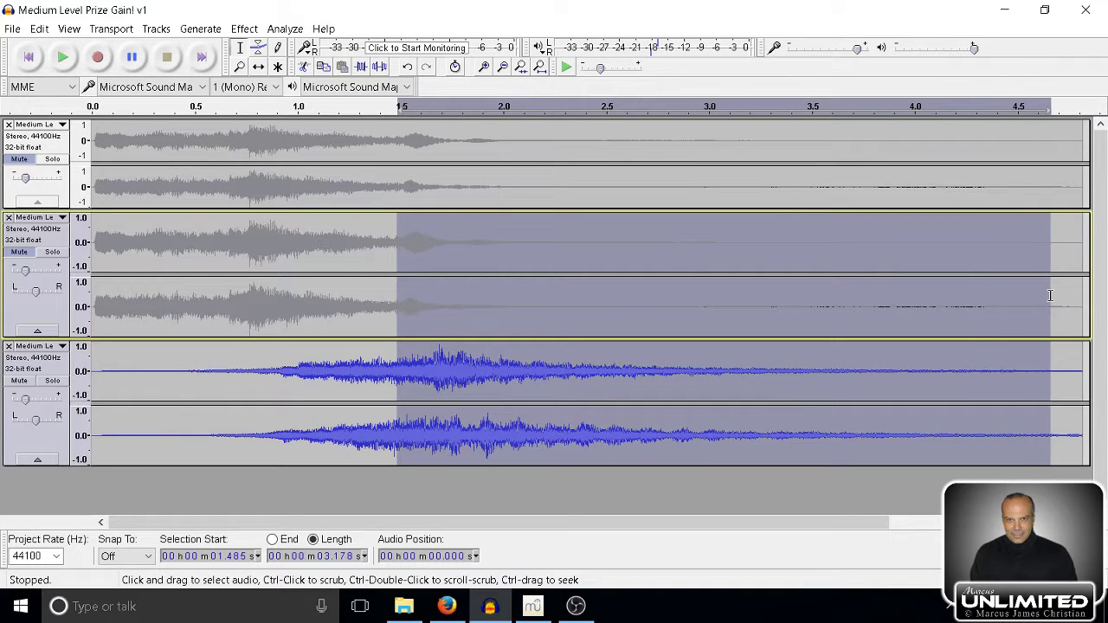
- Select the second track from 1.475 s to its end and apply Fade Out
click(394, 244)
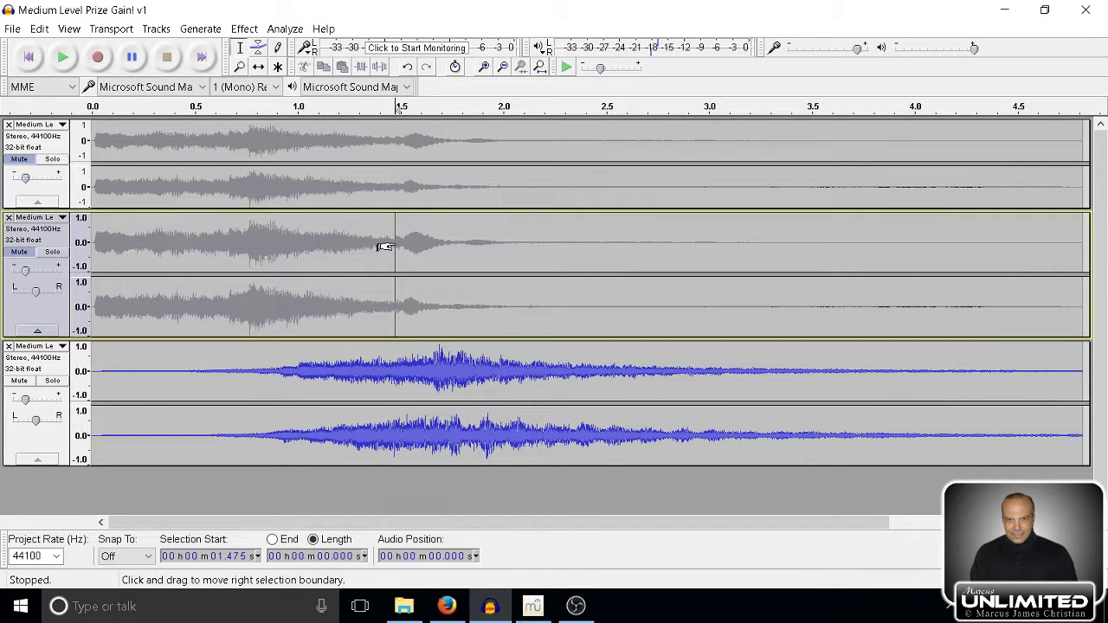
drag(378, 245, 1082, 251)
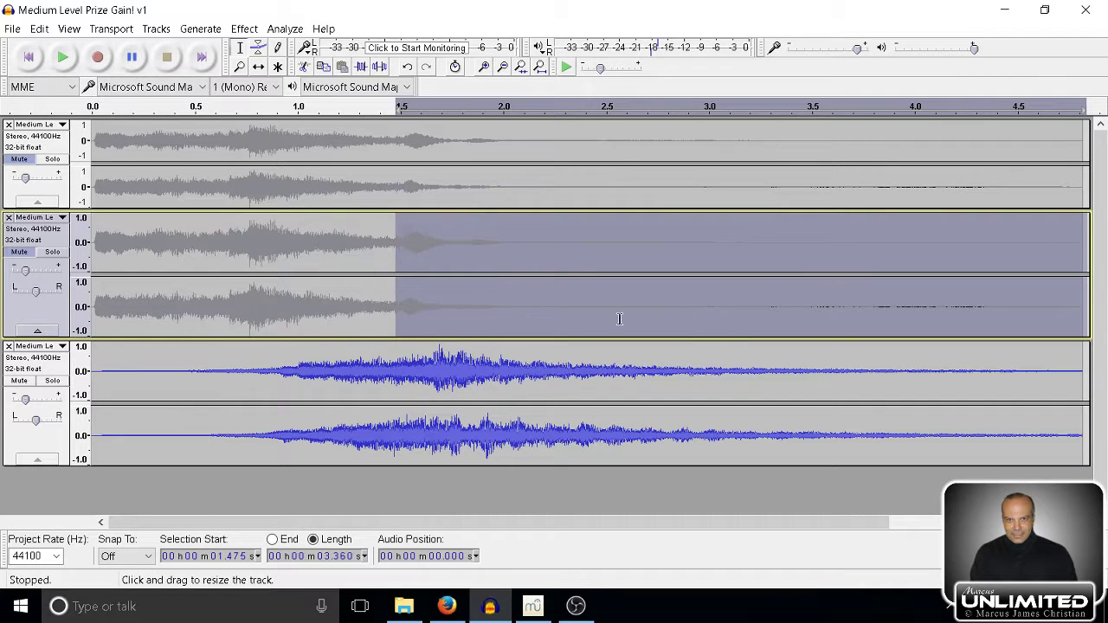
click(247, 29)
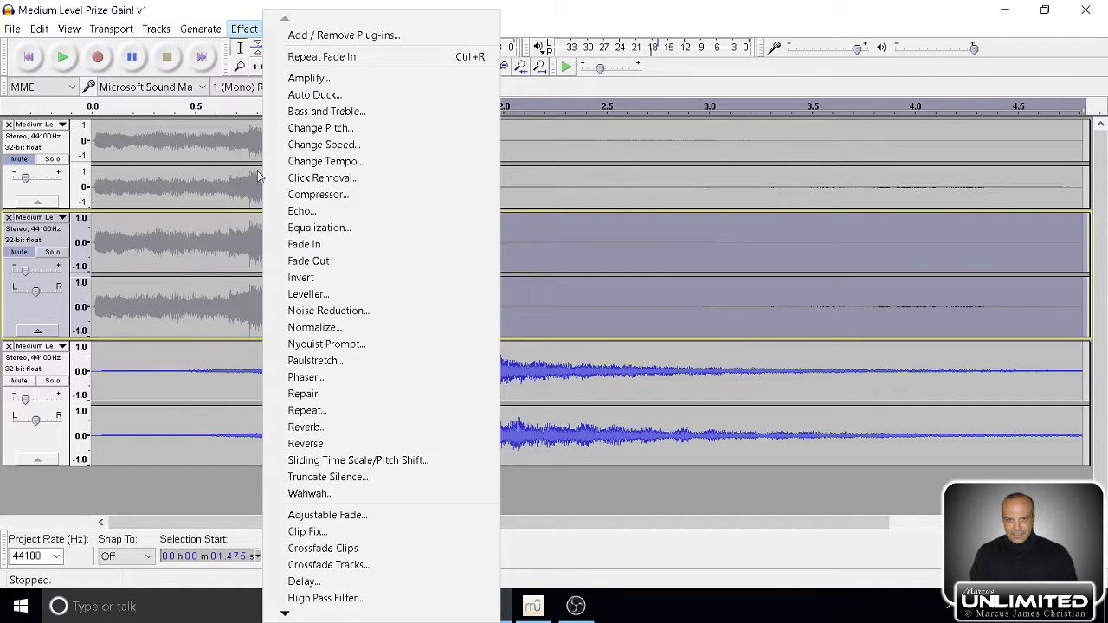
click(307, 261)
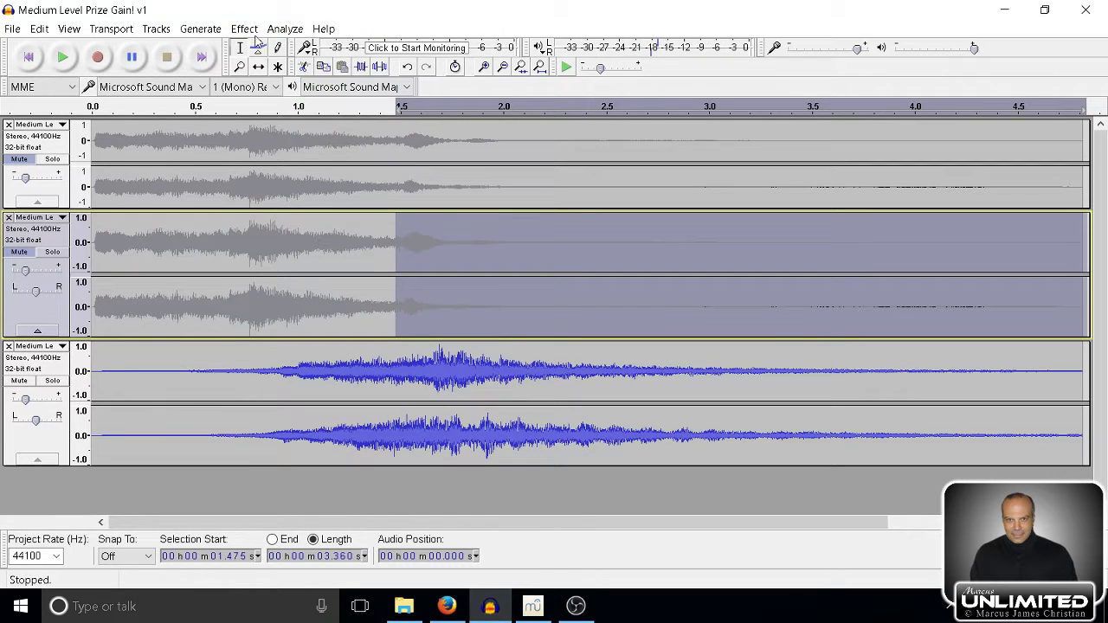
click(246, 30)
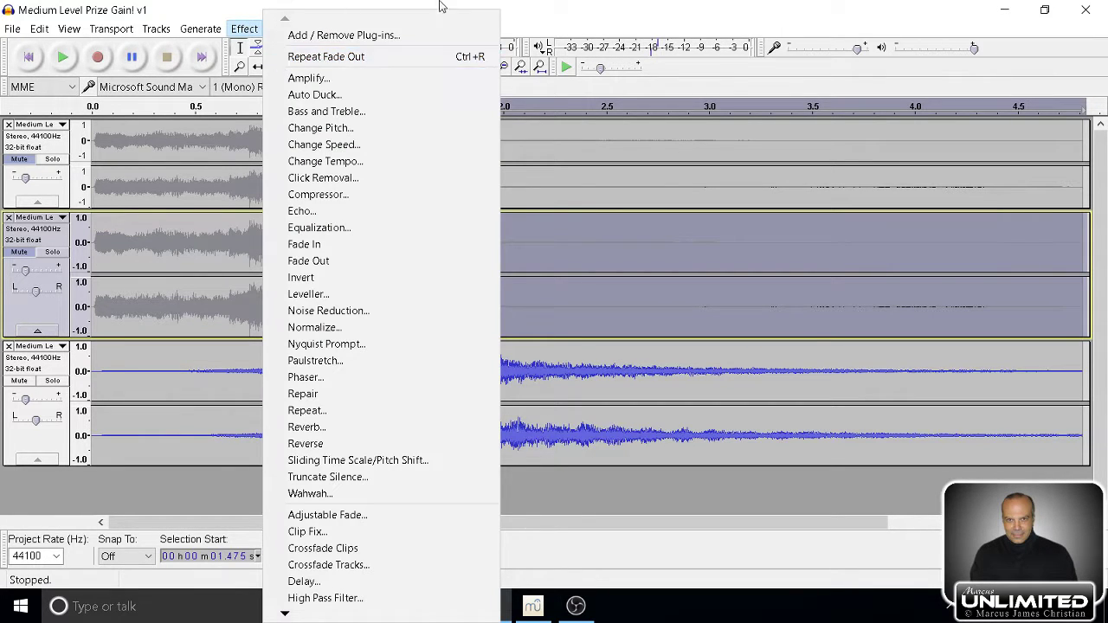
click(563, 15)
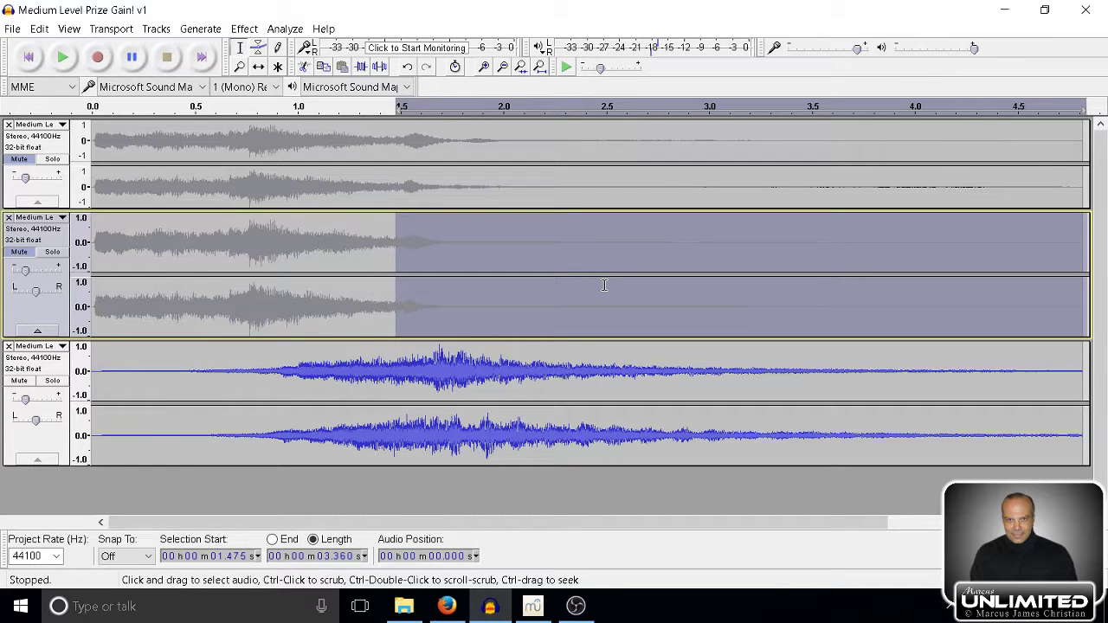
- Unmute the second track and play it together with the third track from the start, pausing near the end
click(19, 252)
click(58, 312)
click(55, 350)
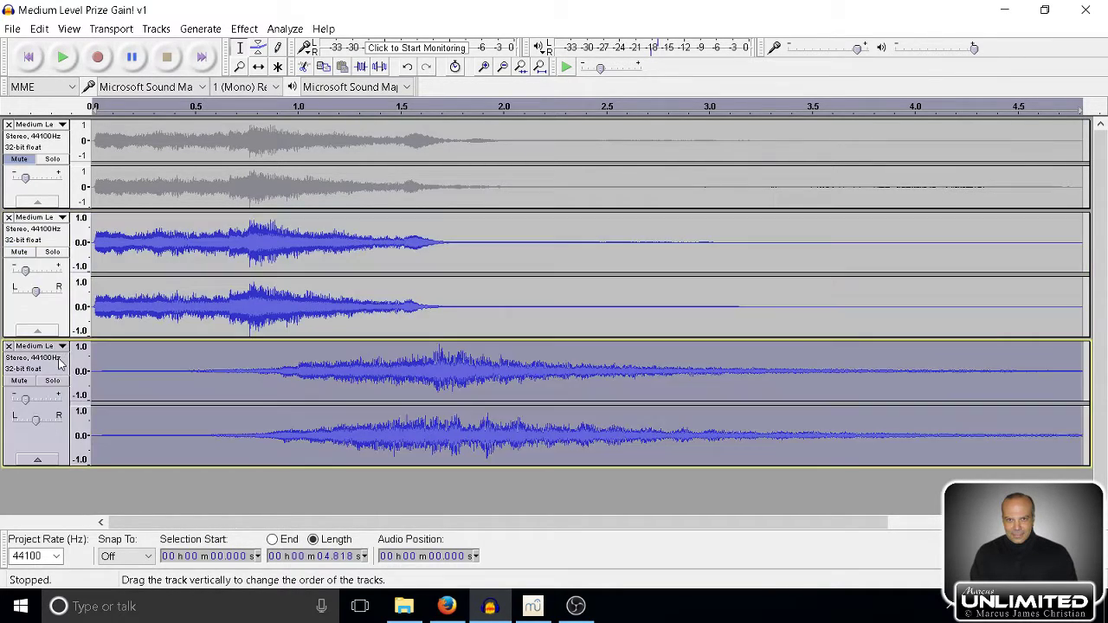
click(63, 316)
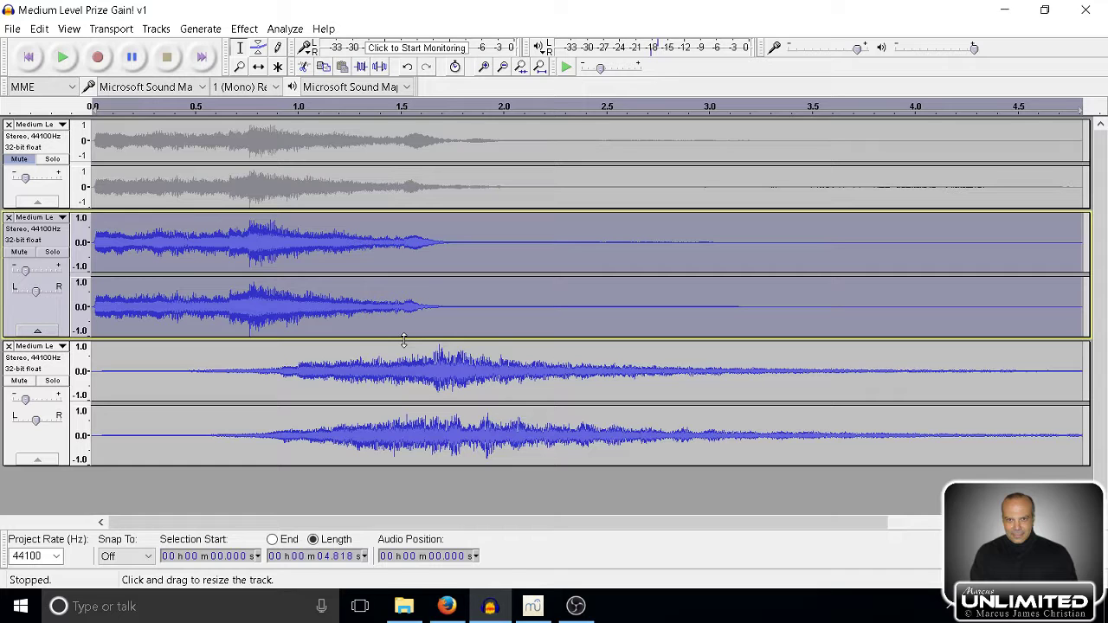
click(29, 58)
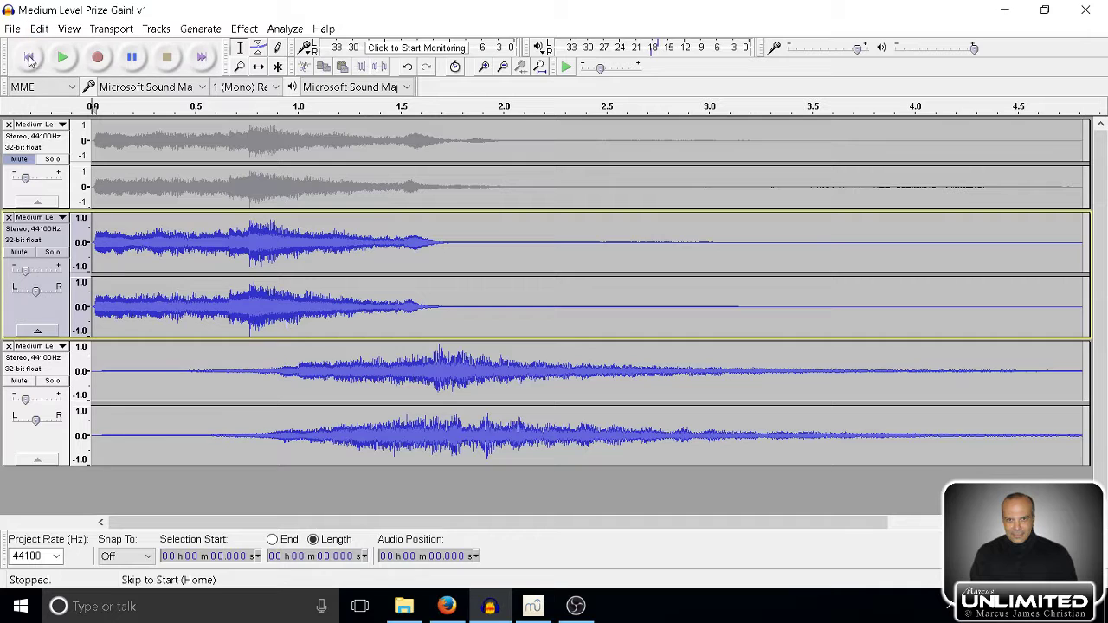
click(61, 59)
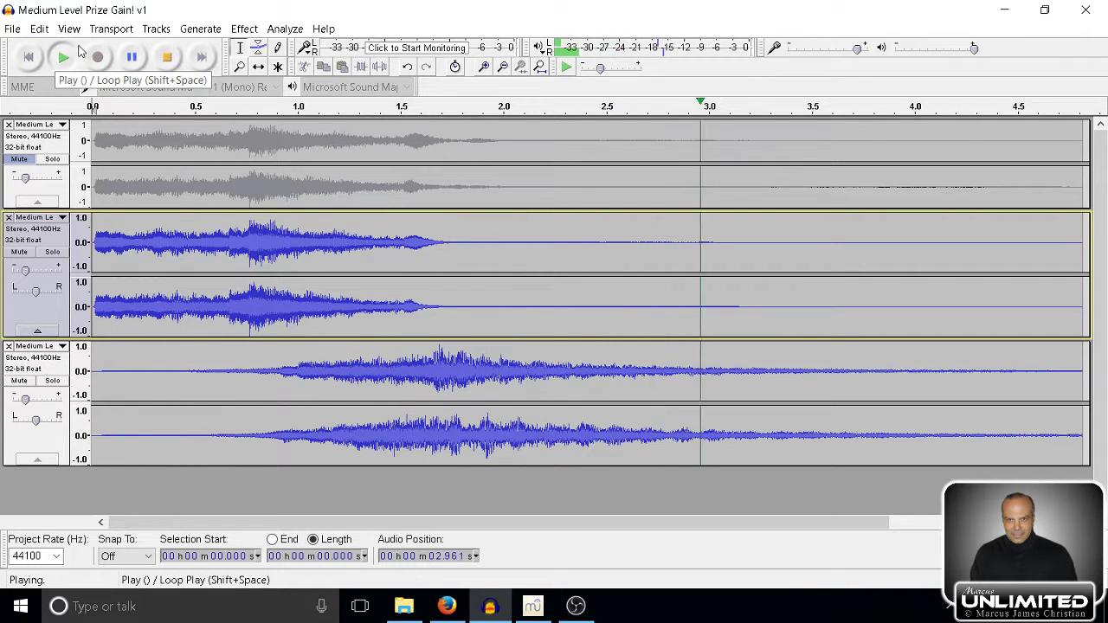
click(136, 62)
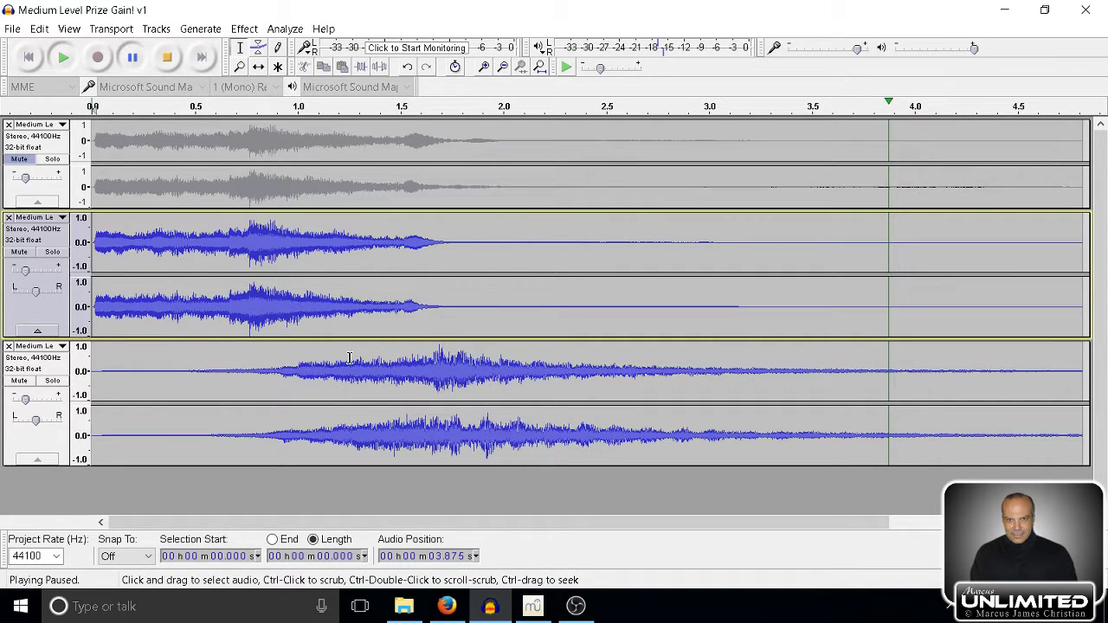
- Mute the third track and play the second track alone from 1.498 s and again from 1.471 s
click(399, 242)
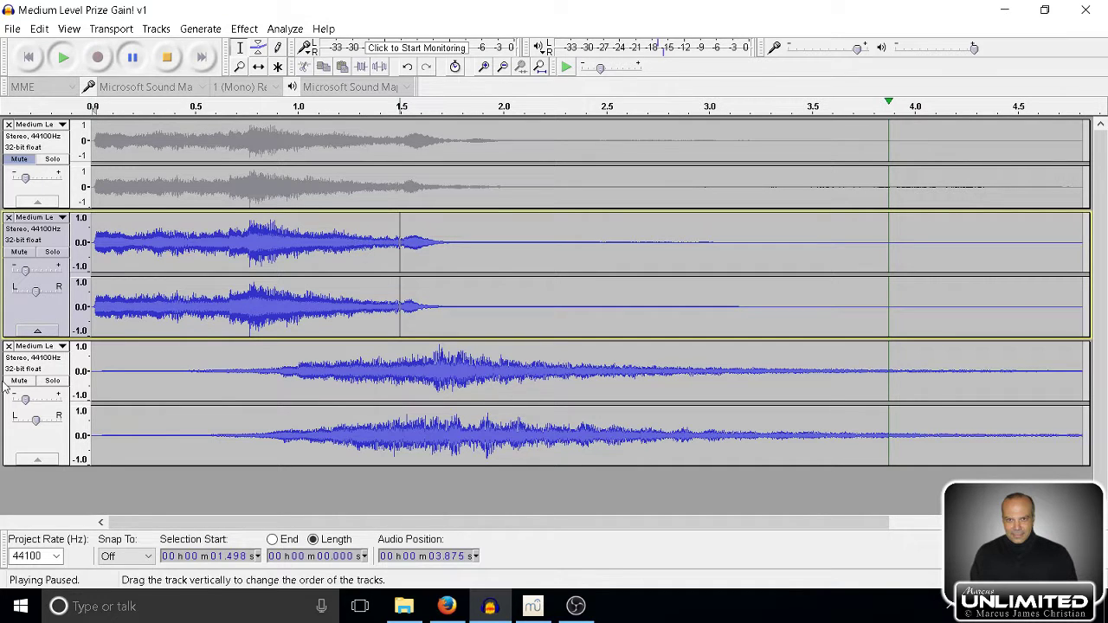
key(space)
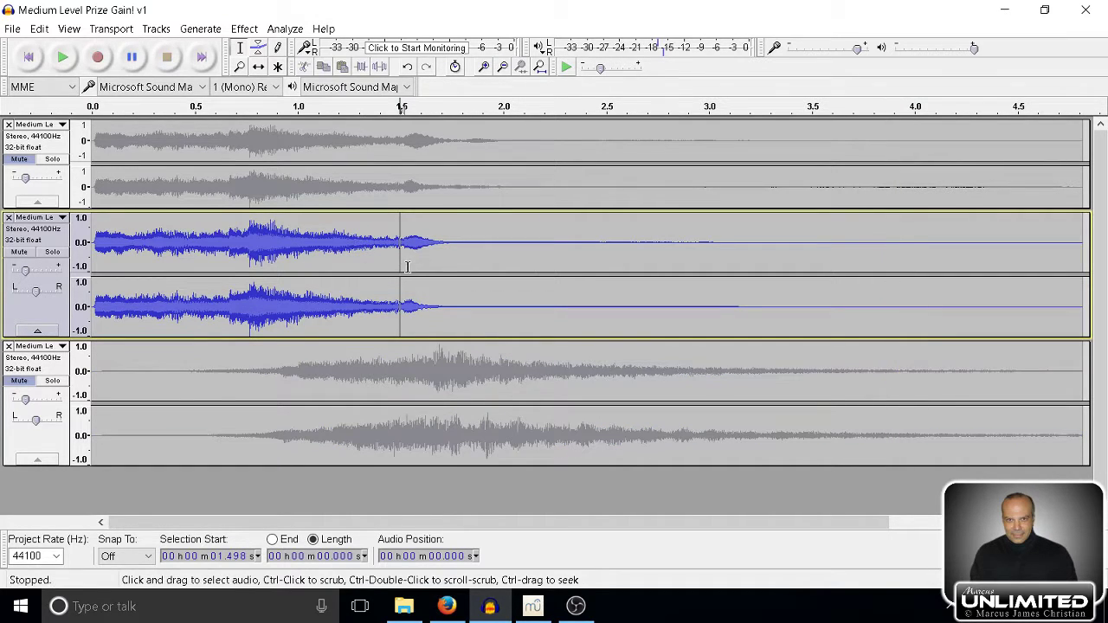
key(space)
key(space)
click(394, 251)
key(space)
key(space)
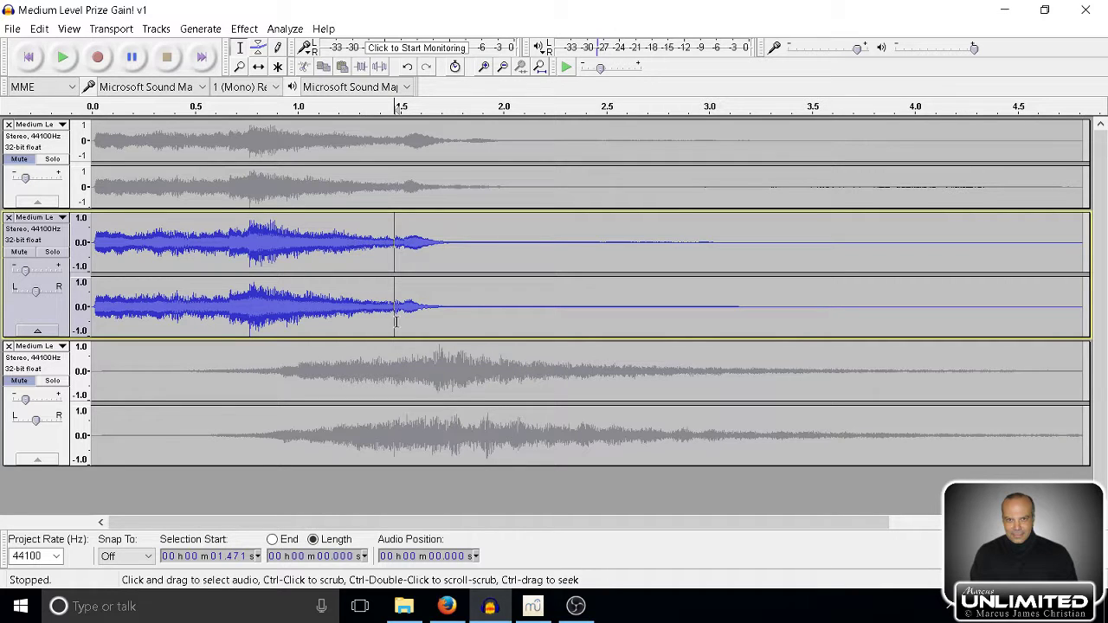
- Select the third track from the start to 1.475 s and apply Fade In repeatedly
drag(394, 348, 71, 381)
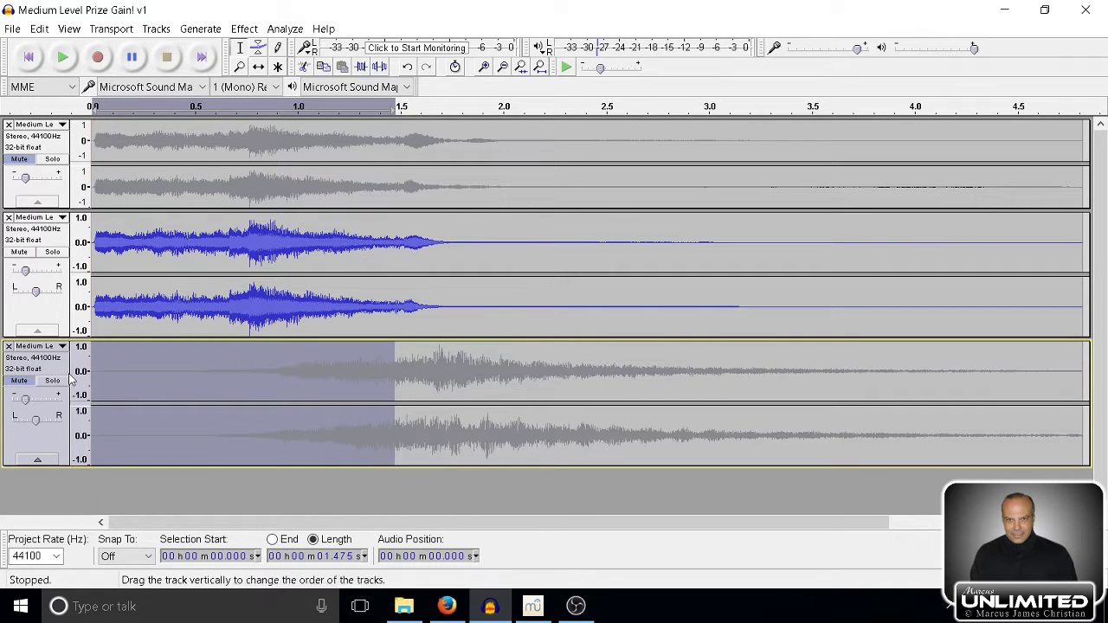
click(245, 29)
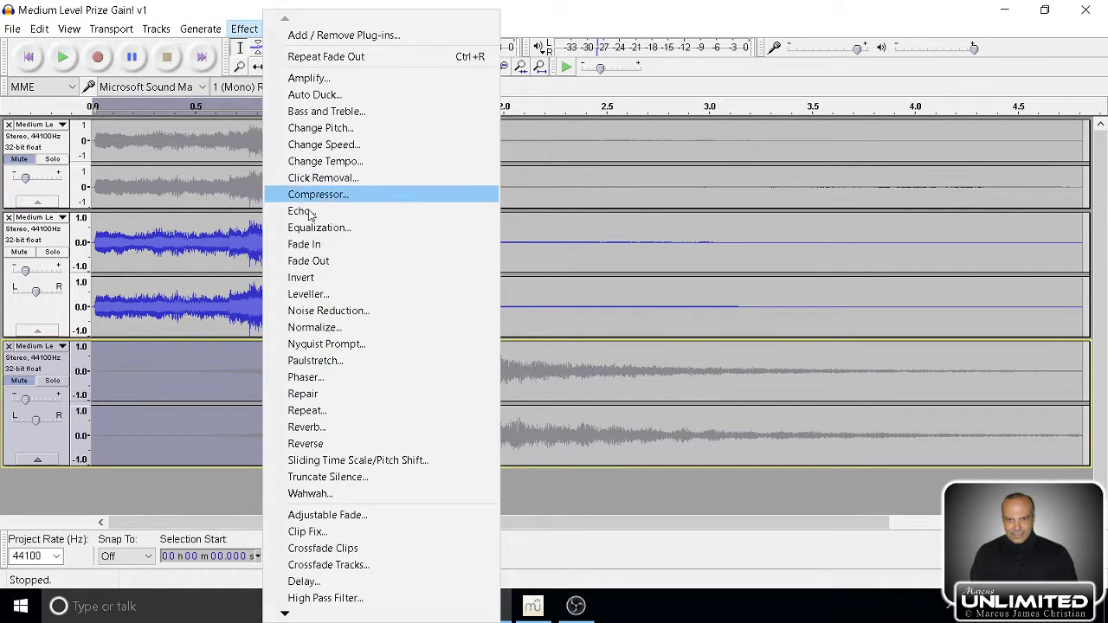
click(327, 243)
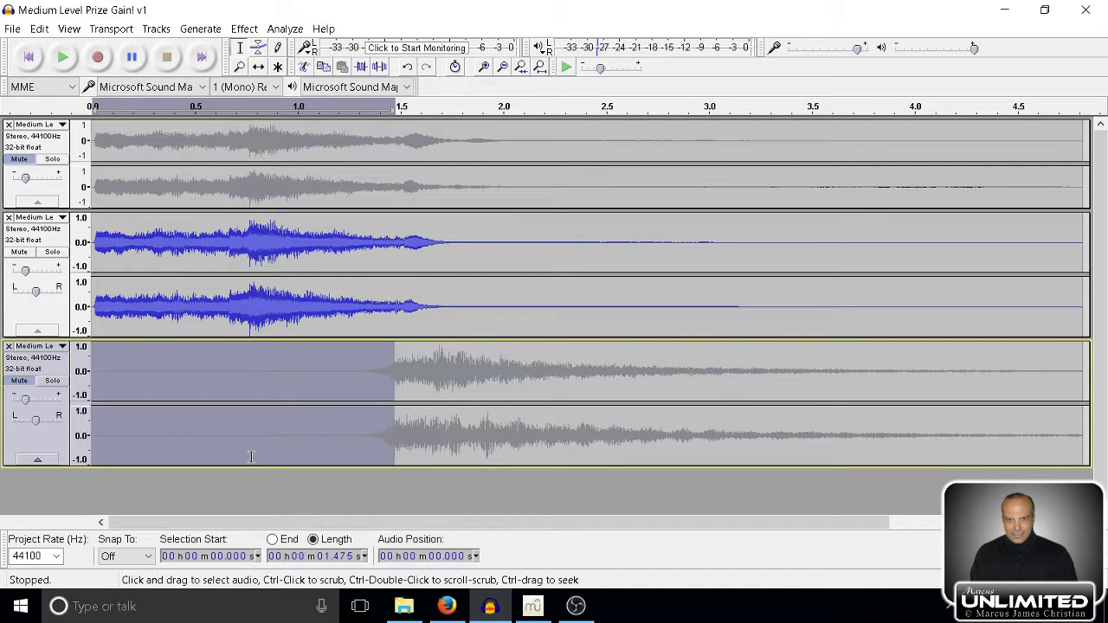
- Unmute the third track, play both tracks from the start and stop playback
click(30, 370)
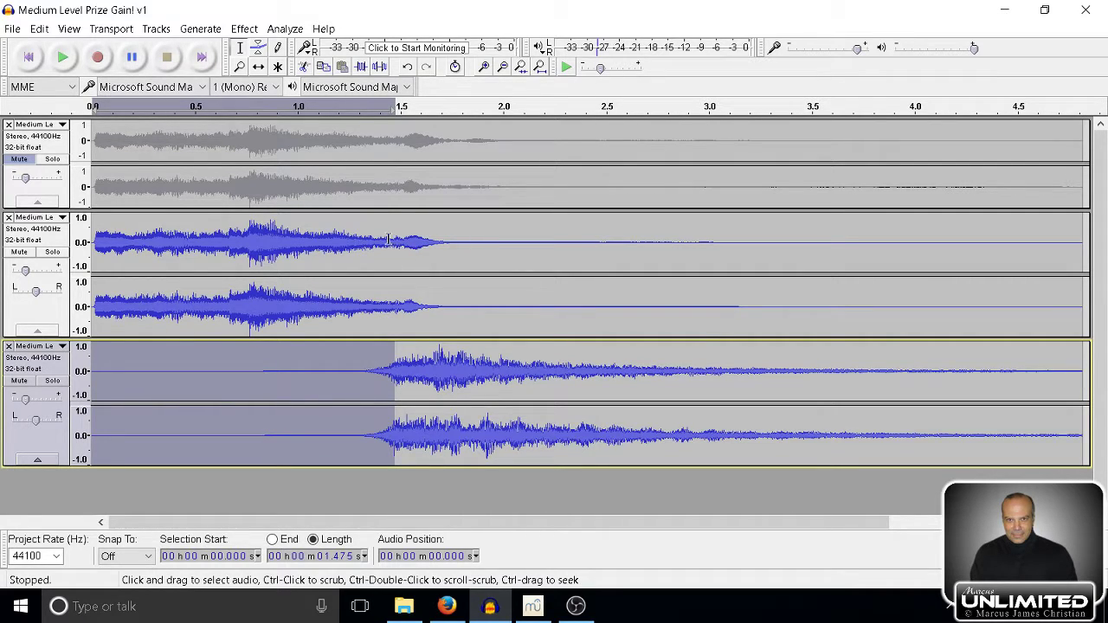
click(26, 239)
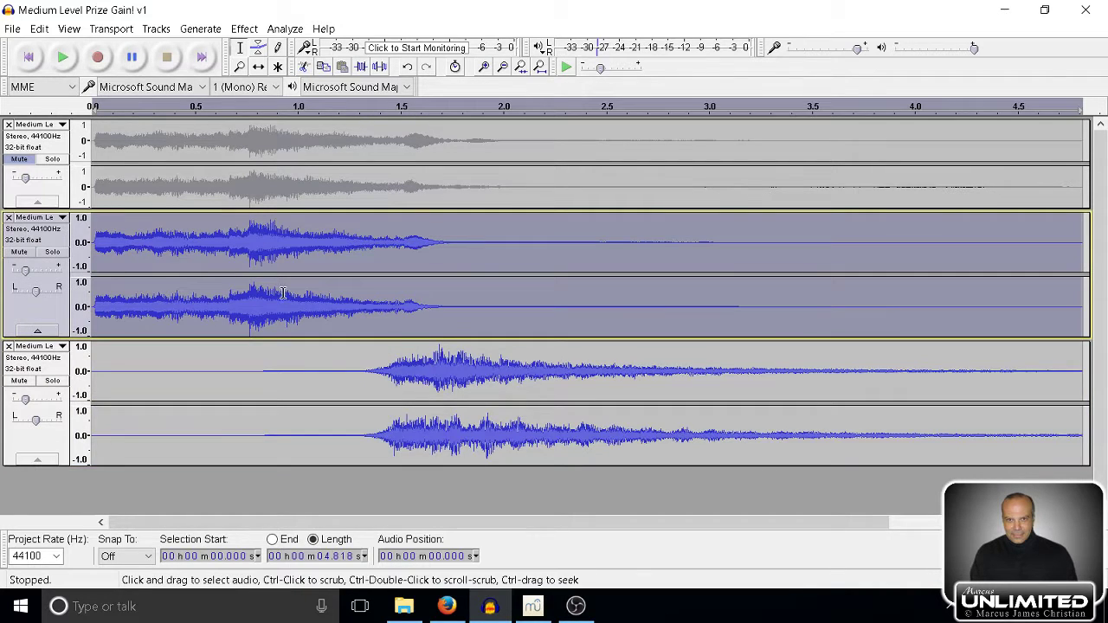
click(28, 59)
click(64, 58)
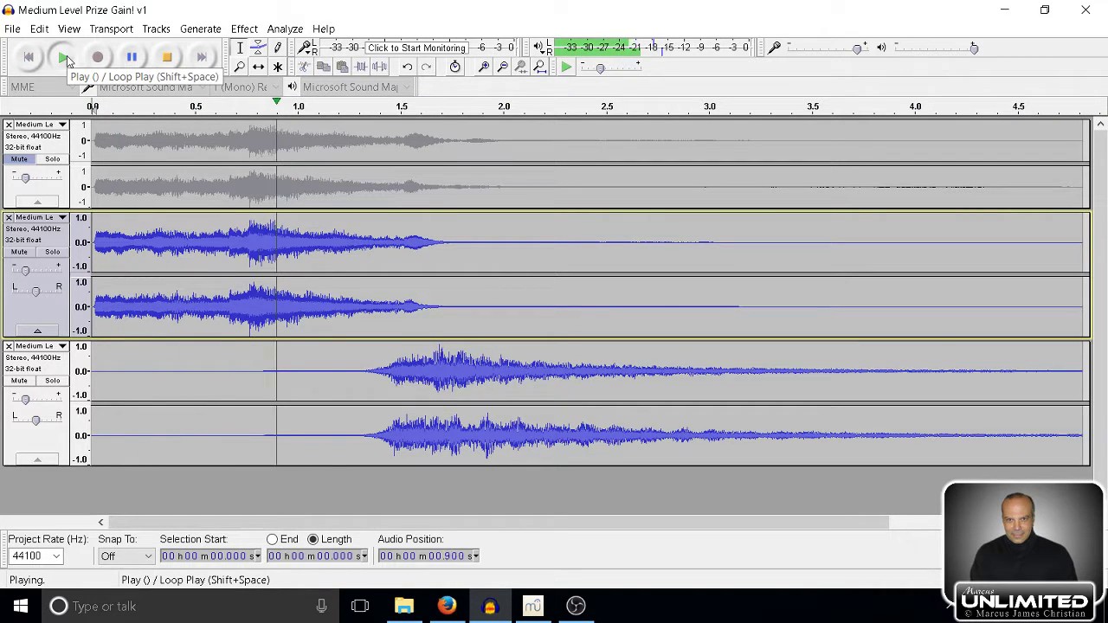
click(132, 58)
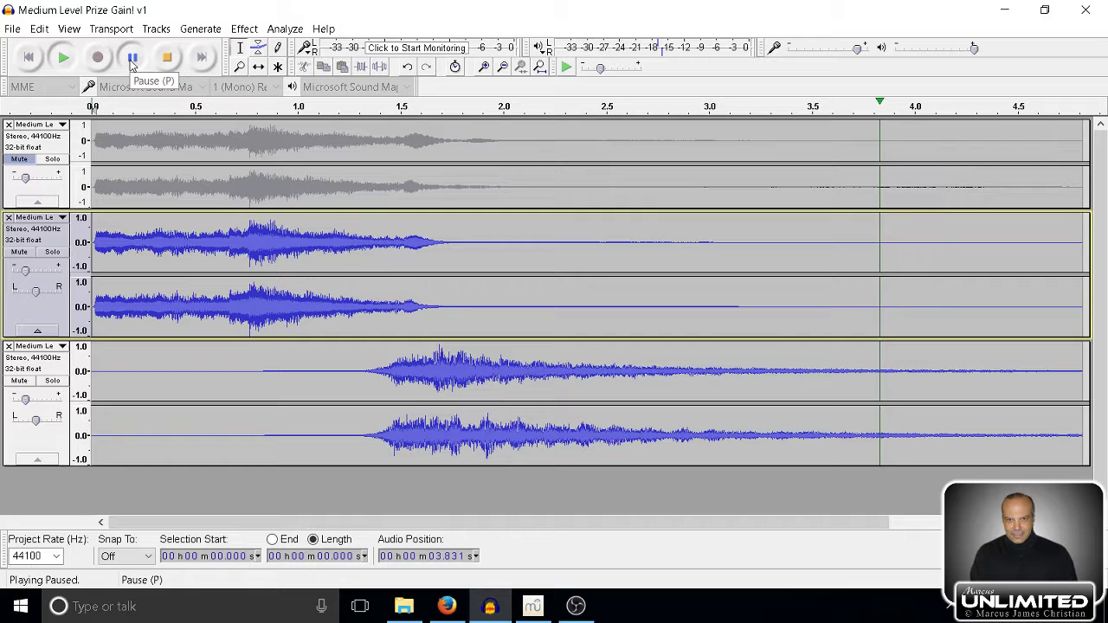
click(166, 57)
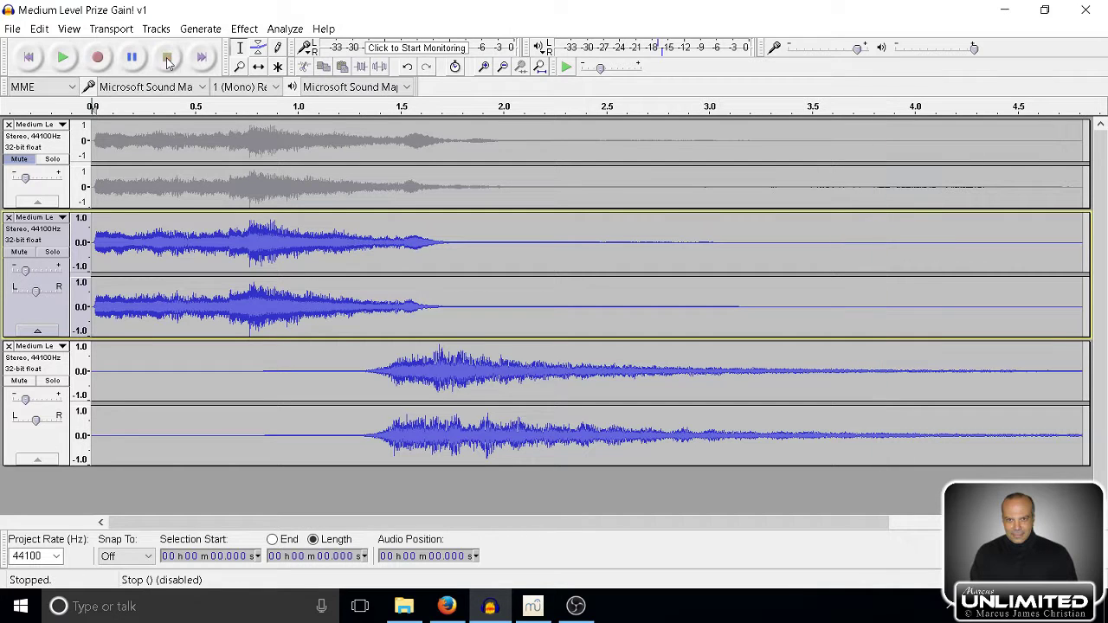
- Undo the last Fade In on the third track, unmute it and replay both tracks from the start
key(ctrl+z)
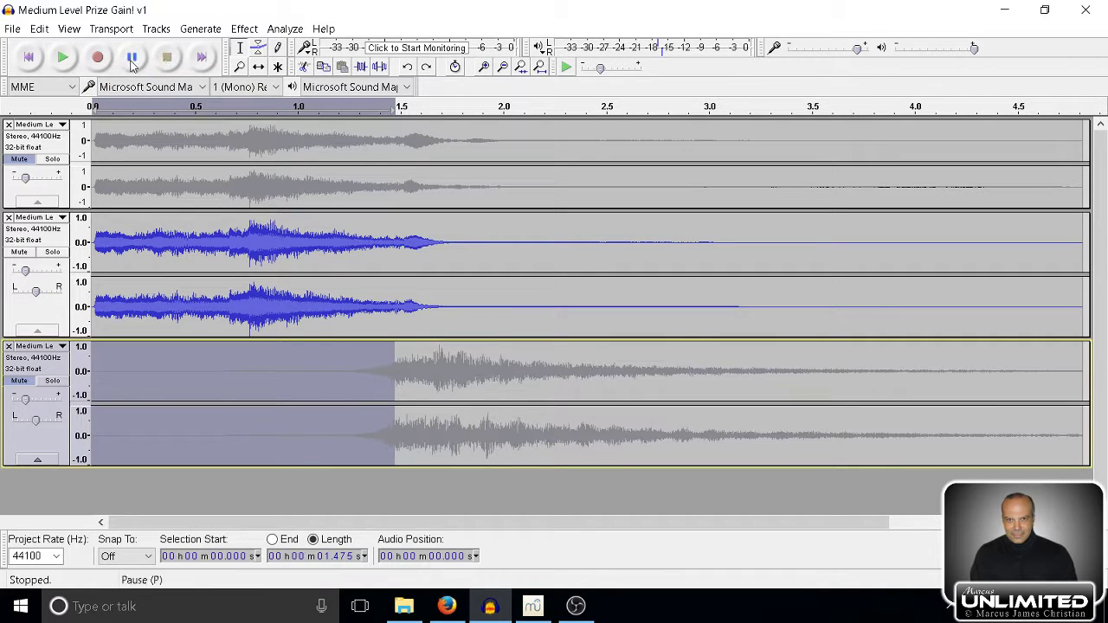
click(29, 57)
click(19, 380)
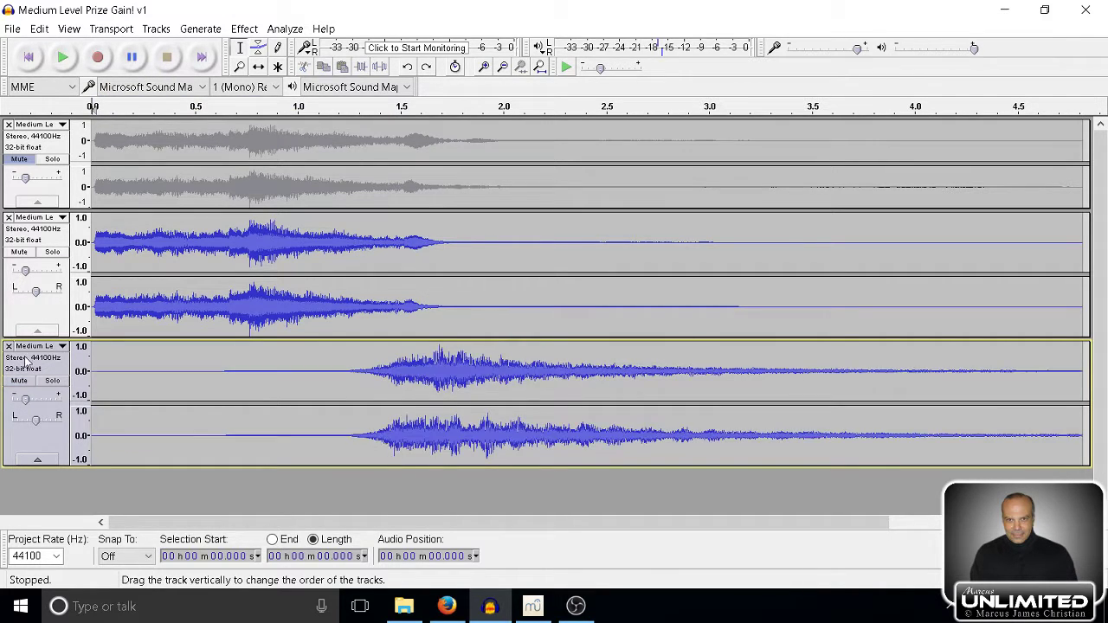
click(68, 53)
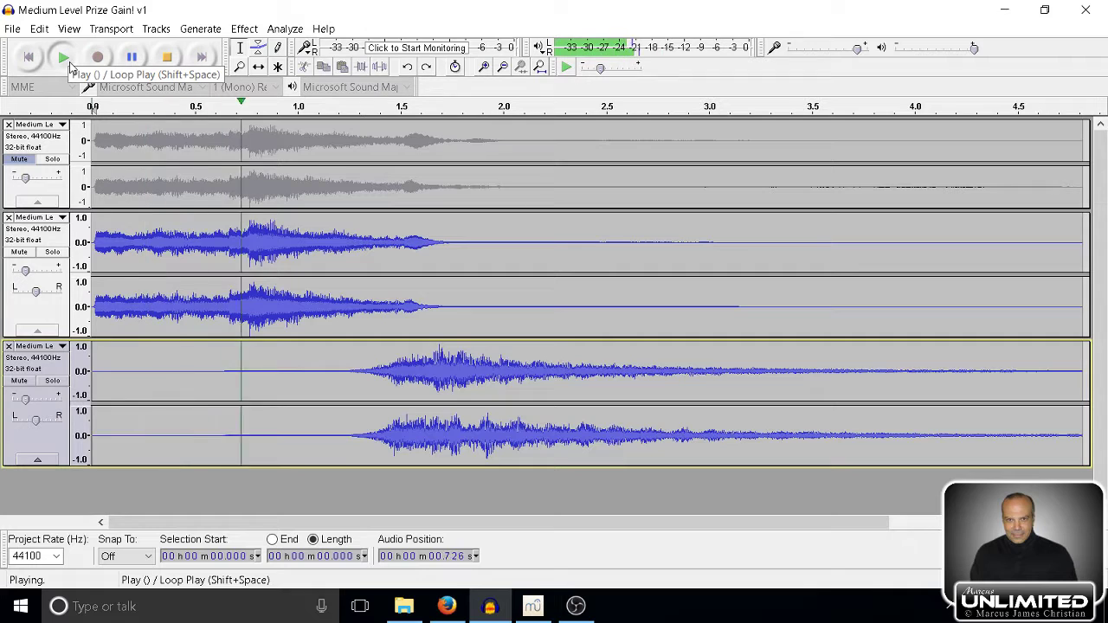
click(166, 58)
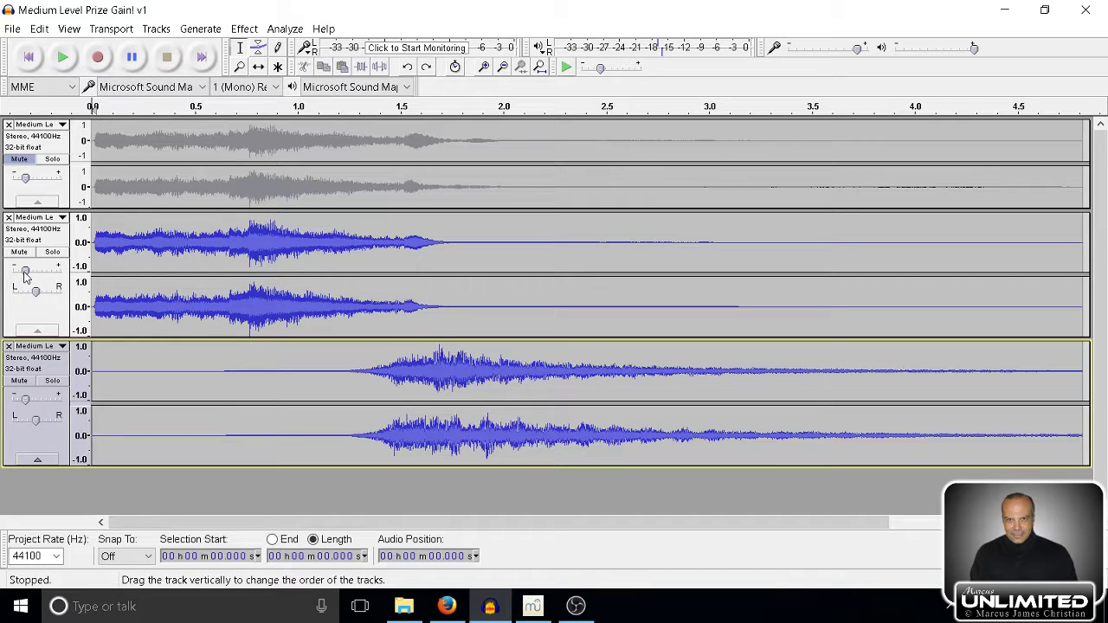
- Check the gain of the second and third tracks and play the mix twice from the start, pausing each time
drag(27, 270, 25, 275)
mouse_move(25, 400)
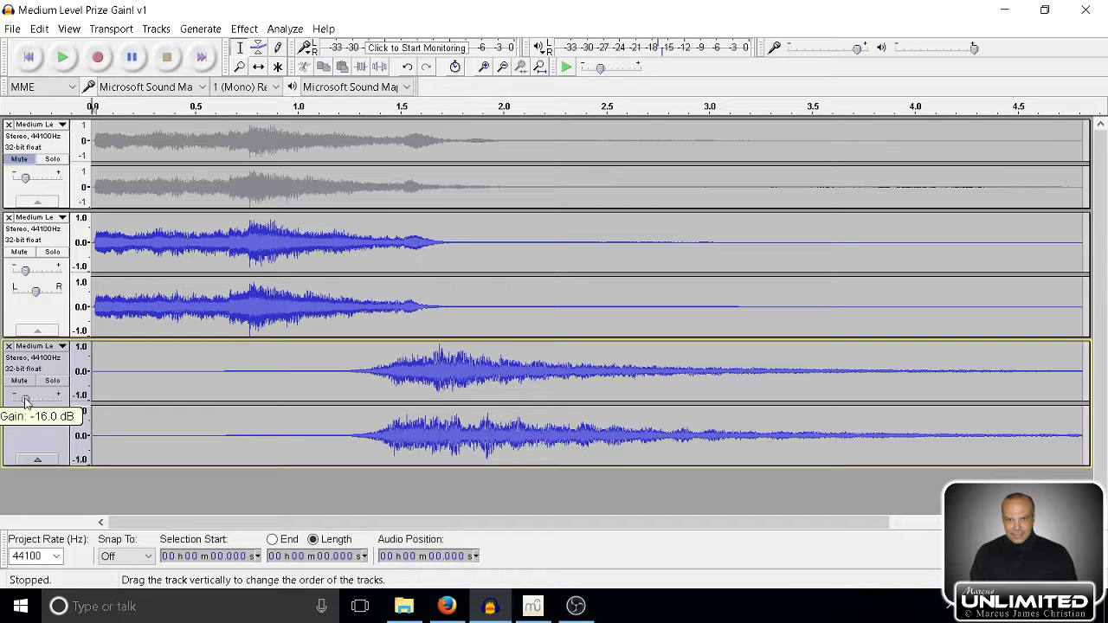
click(64, 59)
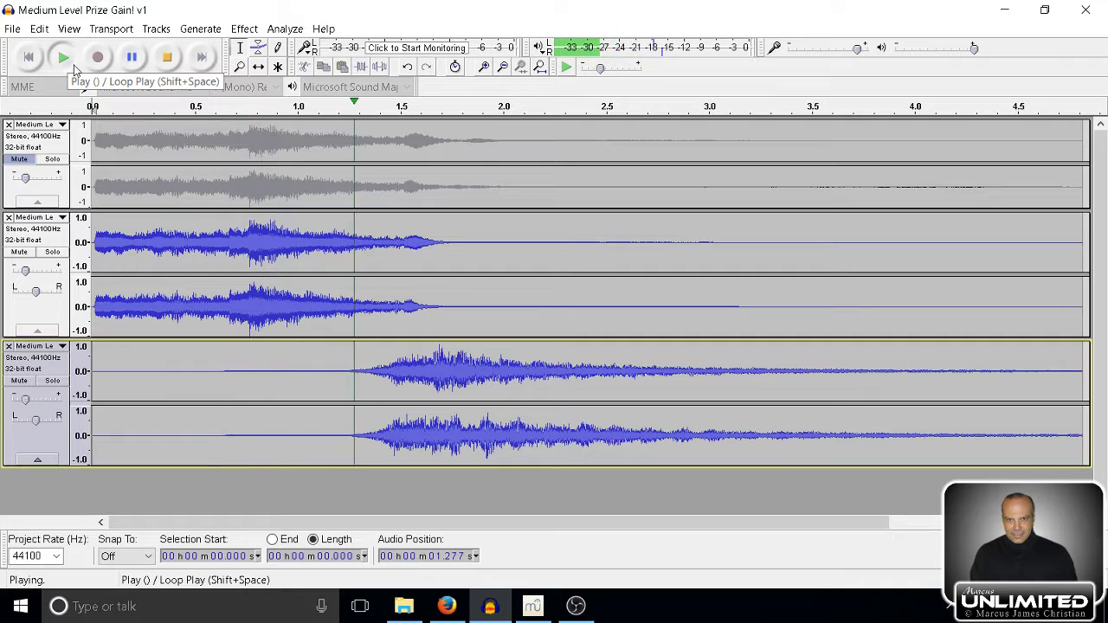
click(131, 57)
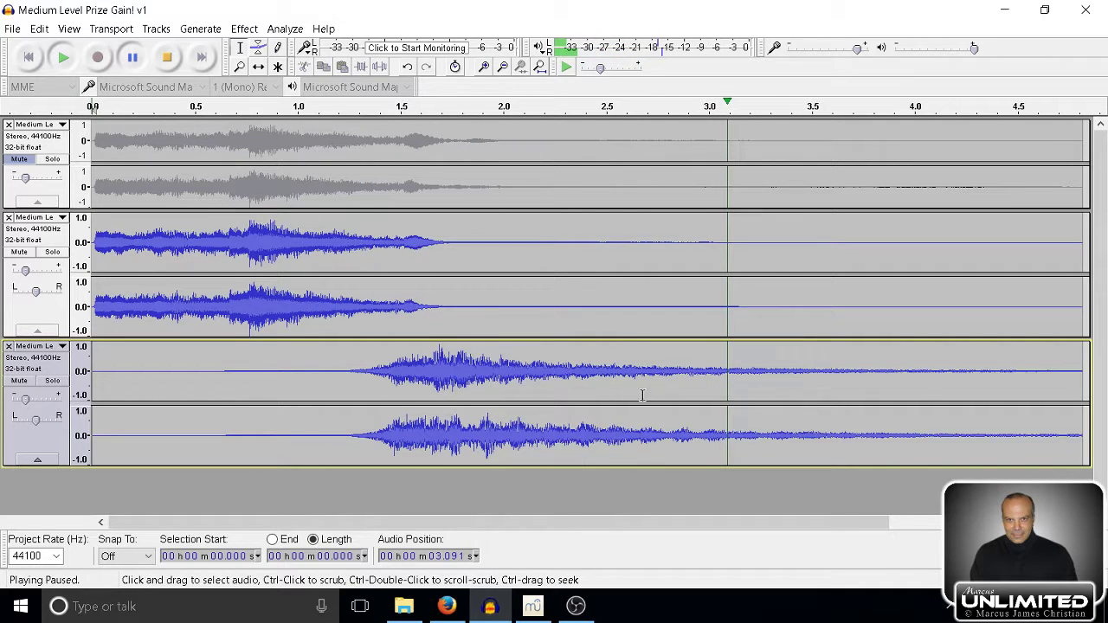
click(167, 57)
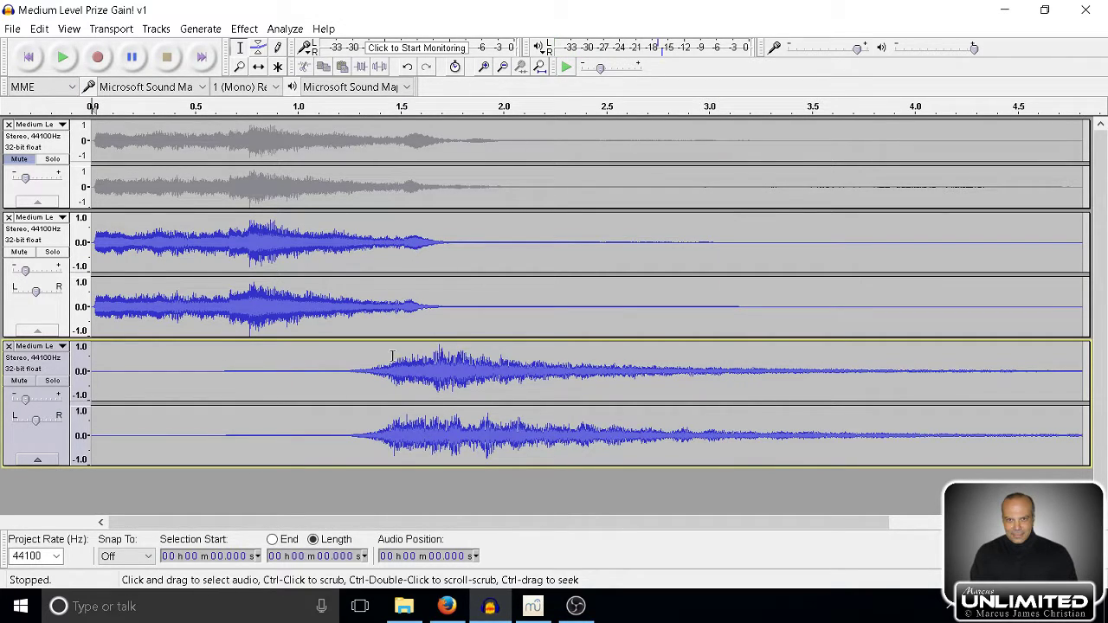
click(61, 61)
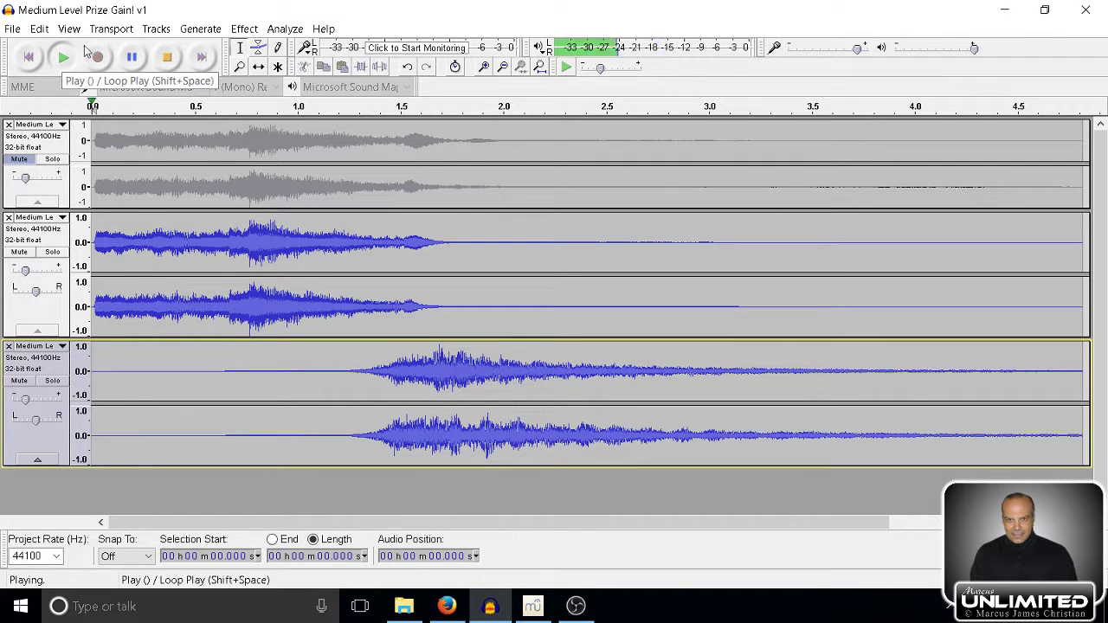
click(131, 62)
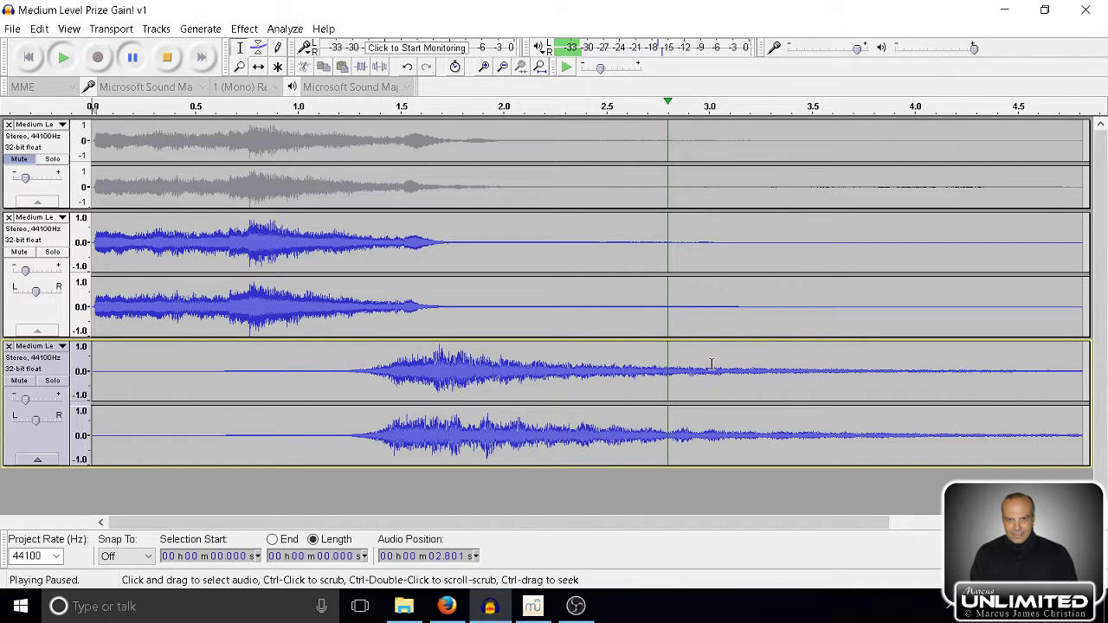
- Delete the audio after 3.017 s from the third track and from the second track
drag(712, 364, 1025, 381)
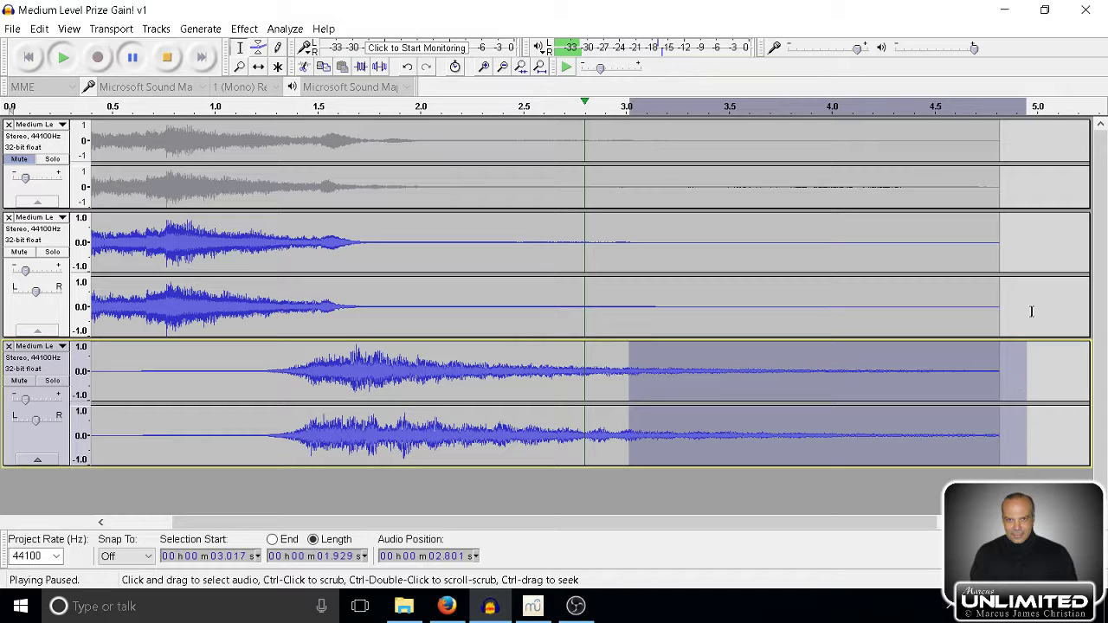
click(167, 58)
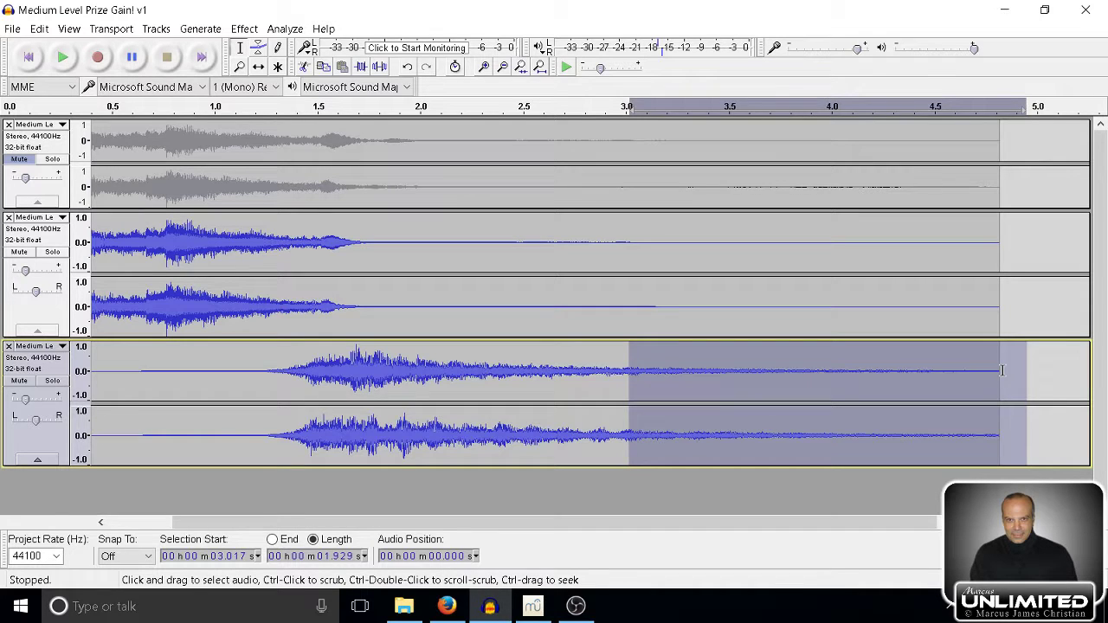
key(Delete)
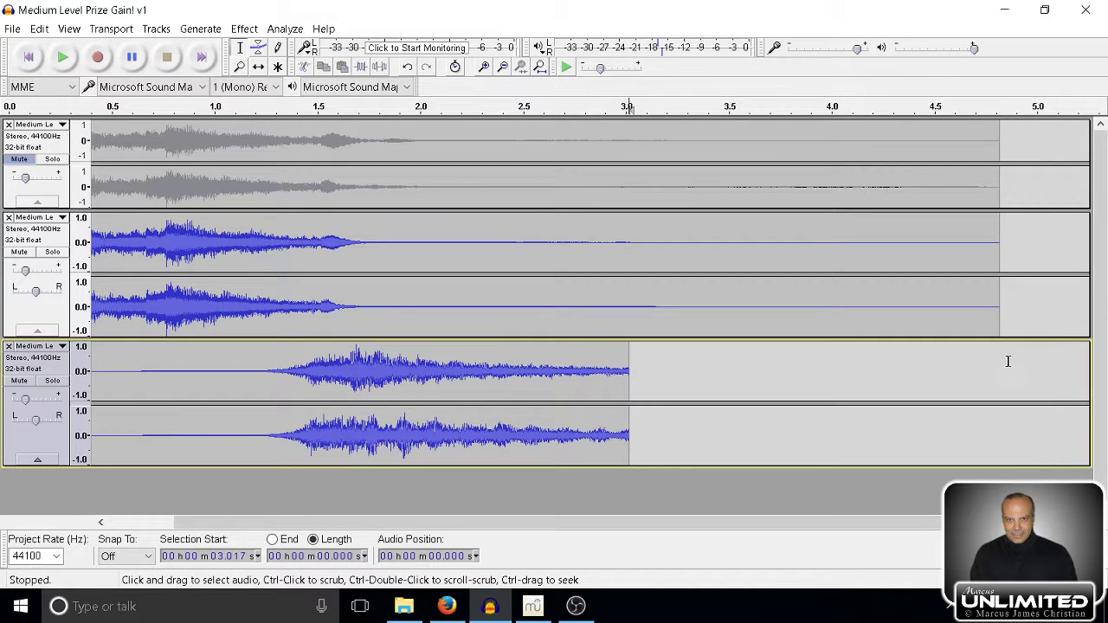
drag(1030, 314, 627, 311)
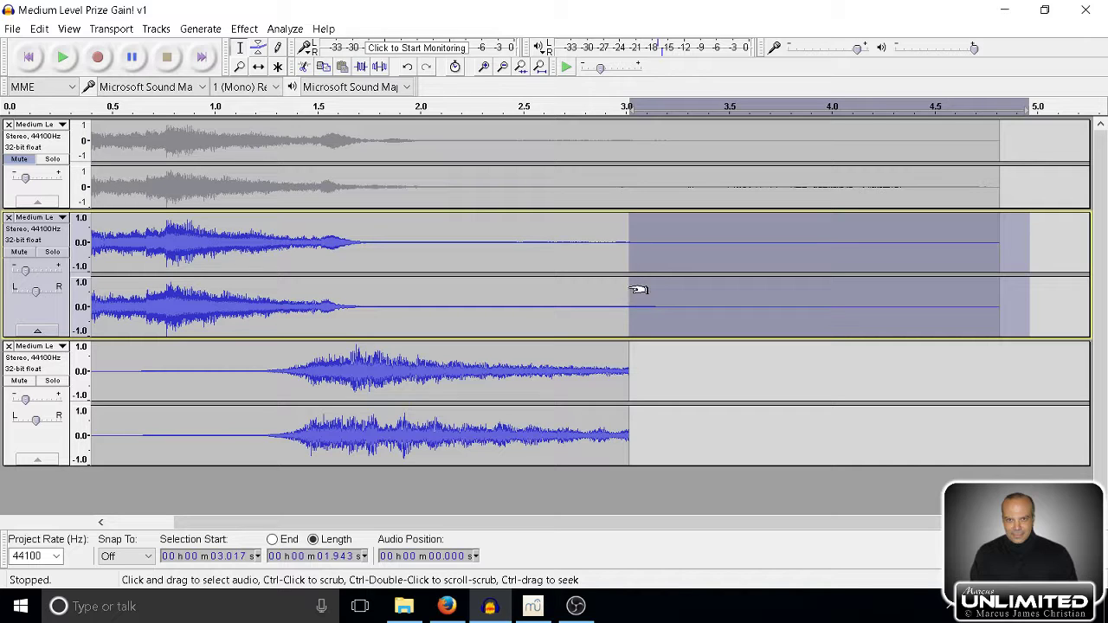
mouse_move(632, 291)
mouse_down()
mouse_move(684, 293)
mouse_move(634, 289)
mouse_up()
key(Left)
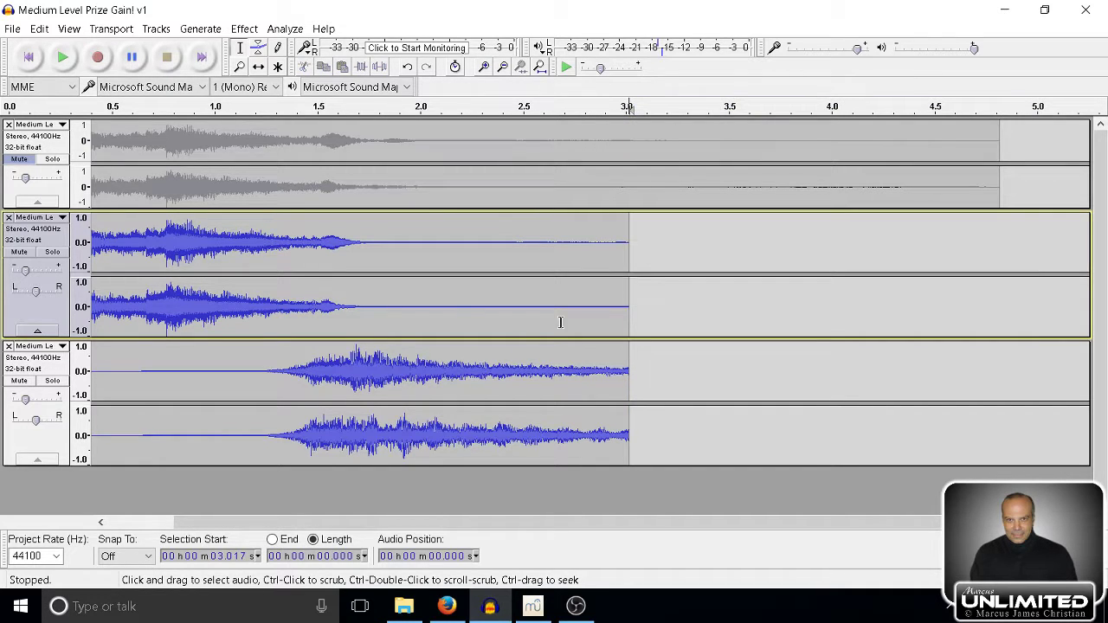
- Lower the third track's gain slightly and play the mix from the start, pausing after the end of the clips
click(43, 372)
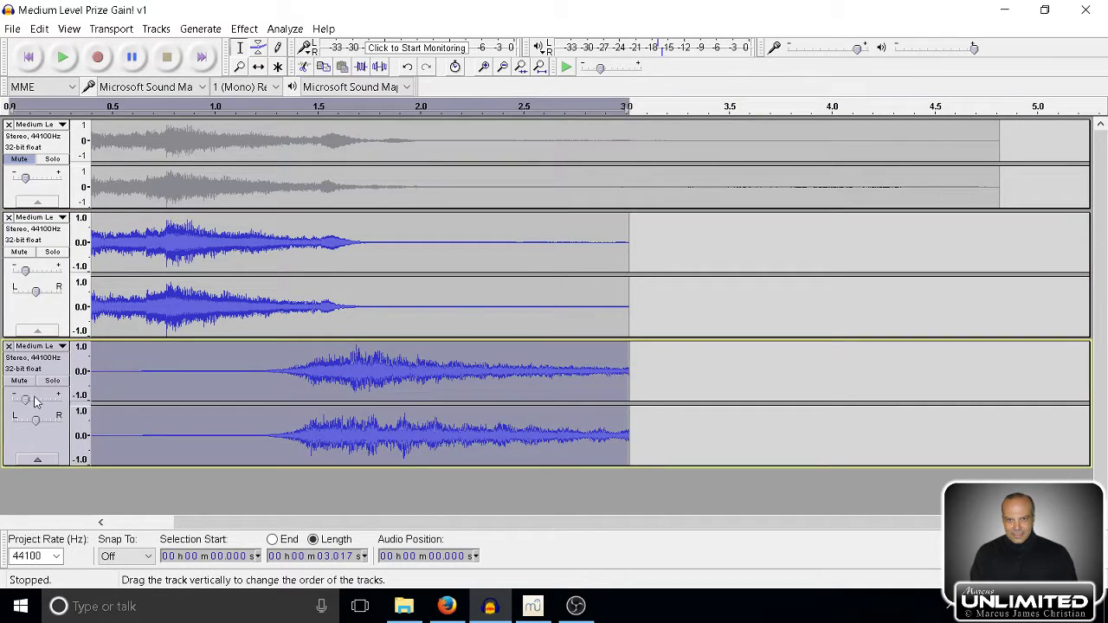
mouse_move(24, 400)
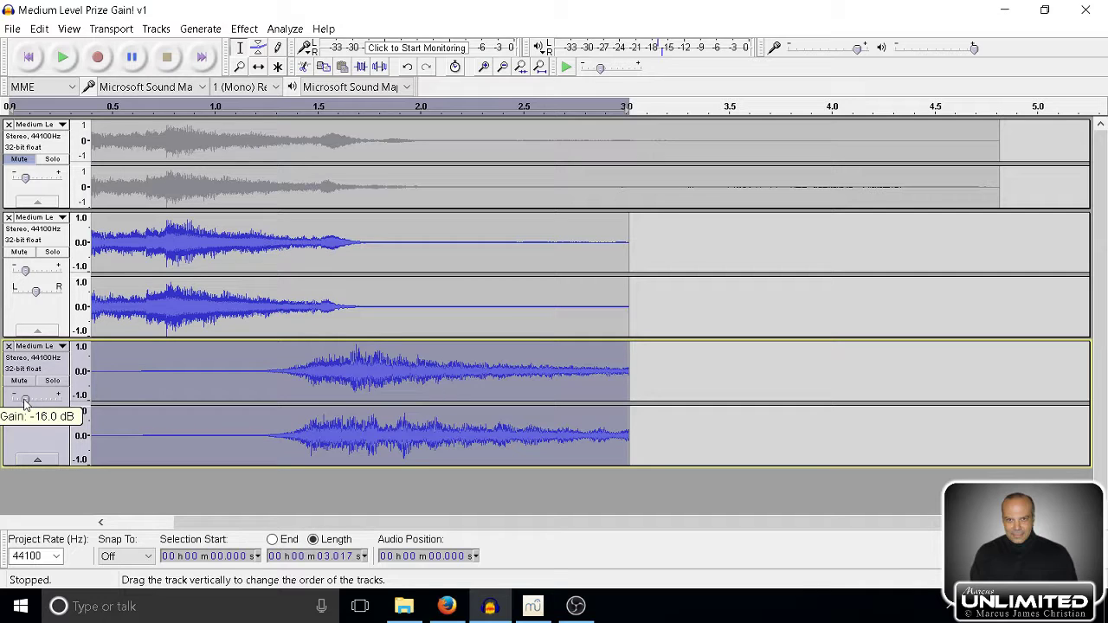
drag(24, 400, 22, 403)
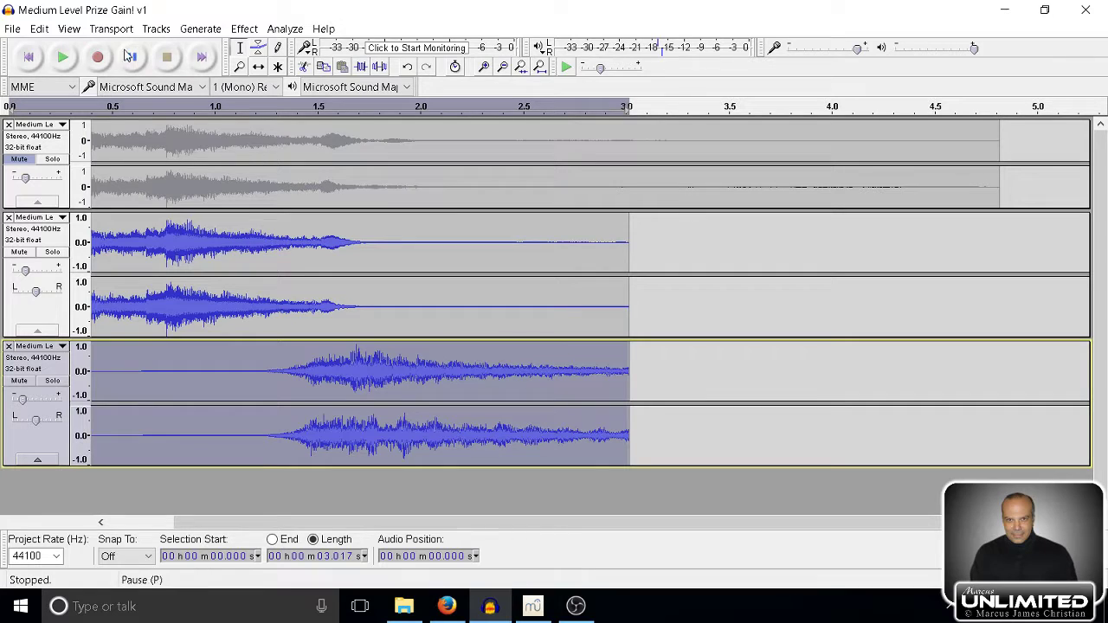
click(28, 56)
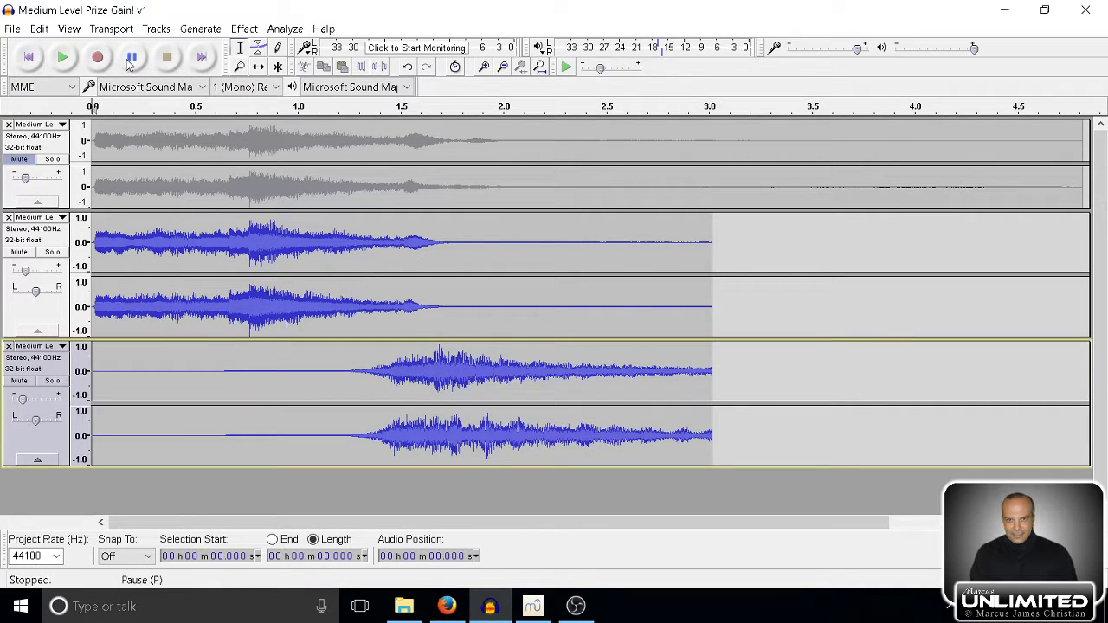
click(63, 57)
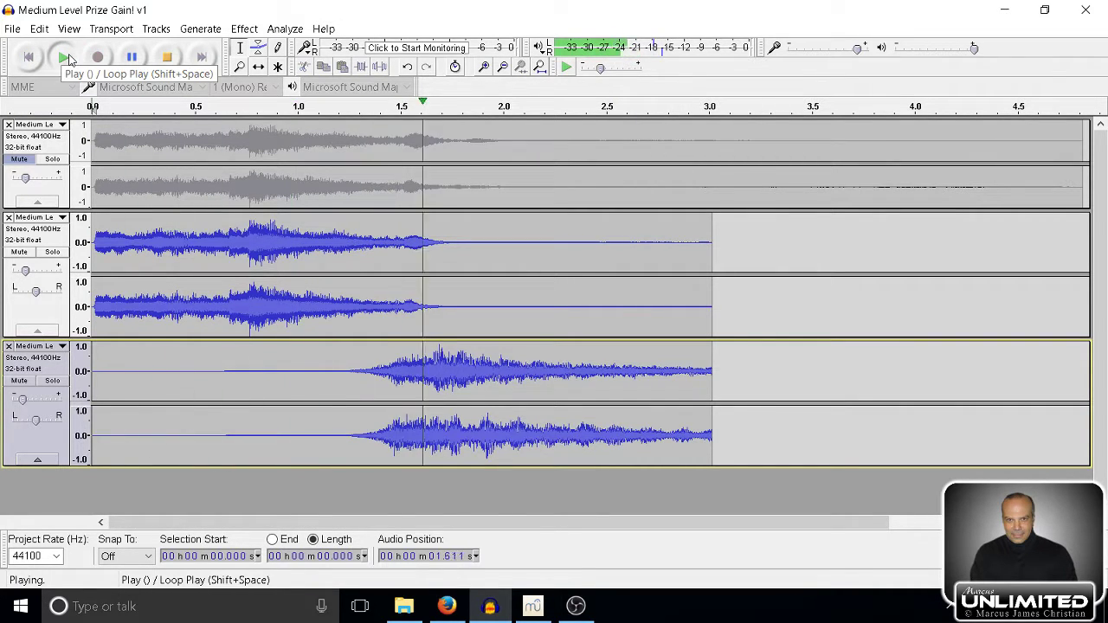
click(132, 57)
- Apply Fade Out twice to the end of the third track from 2.502 s and play the mix from the start
click(715, 380)
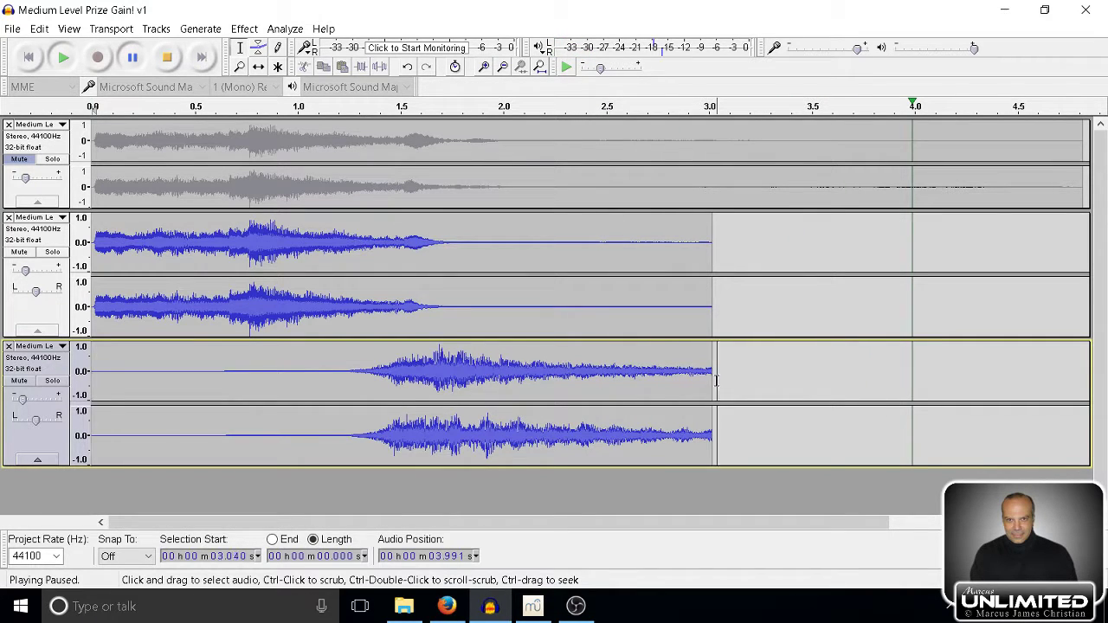
drag(708, 381, 607, 380)
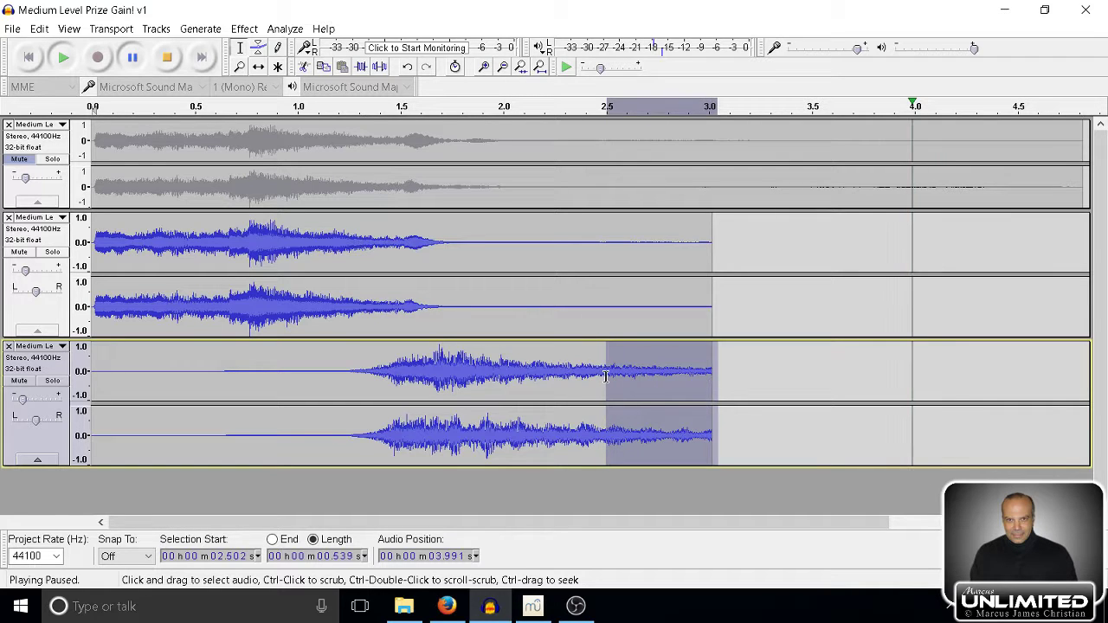
click(240, 32)
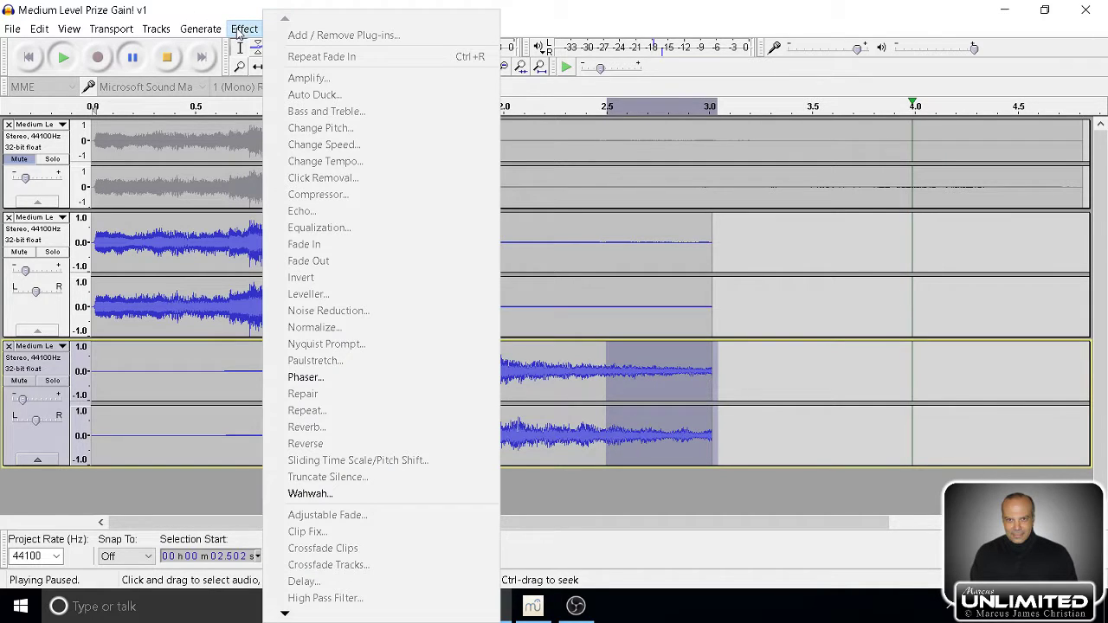
click(332, 7)
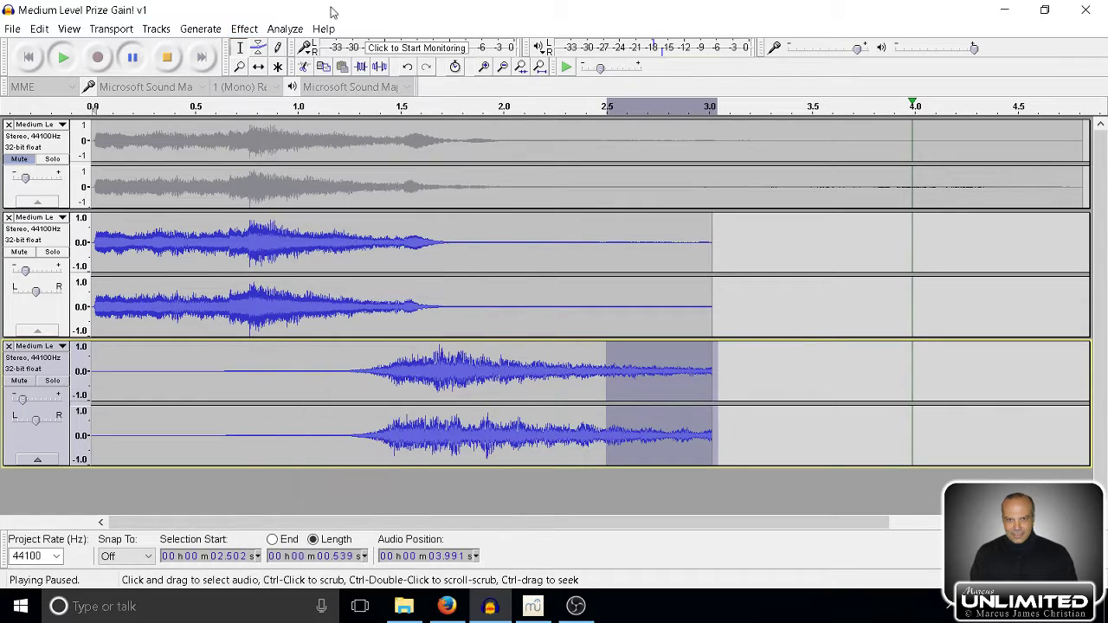
click(171, 58)
click(247, 30)
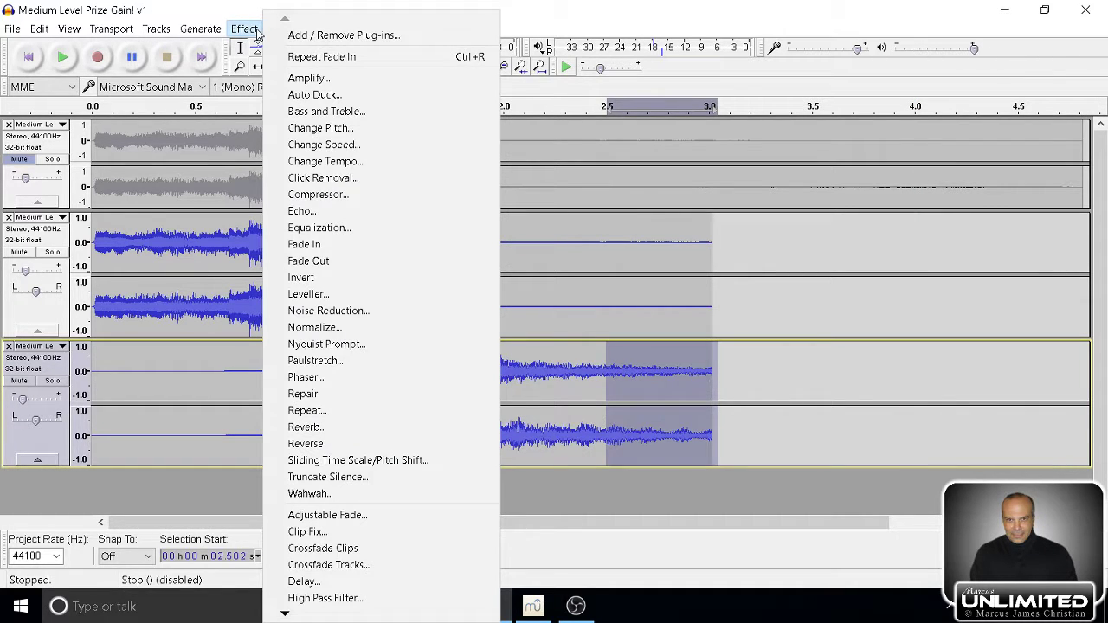
click(336, 264)
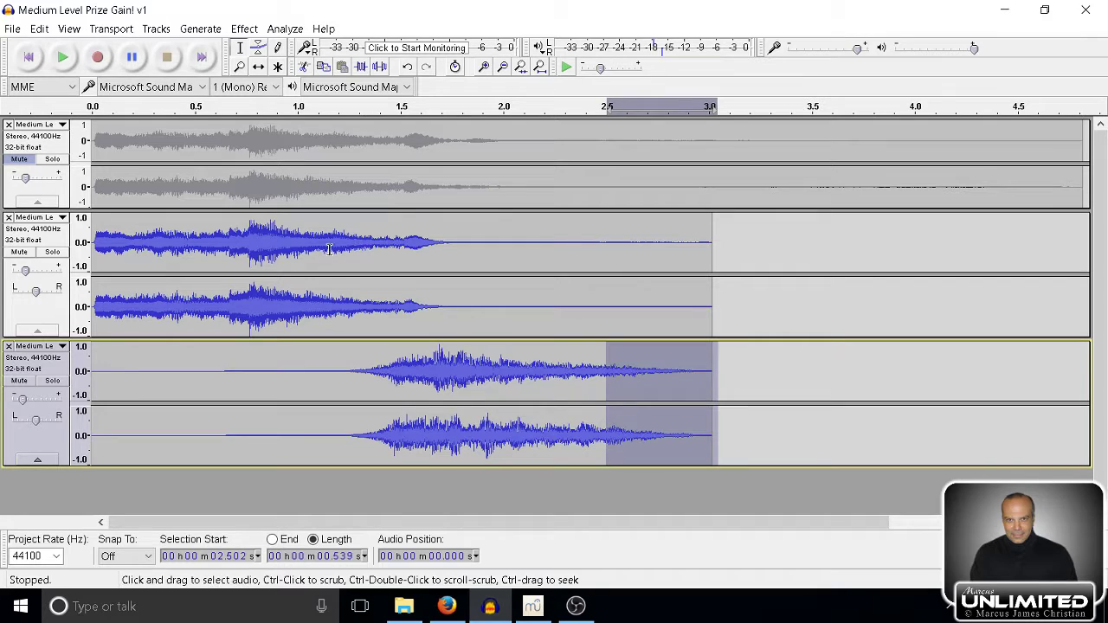
click(246, 30)
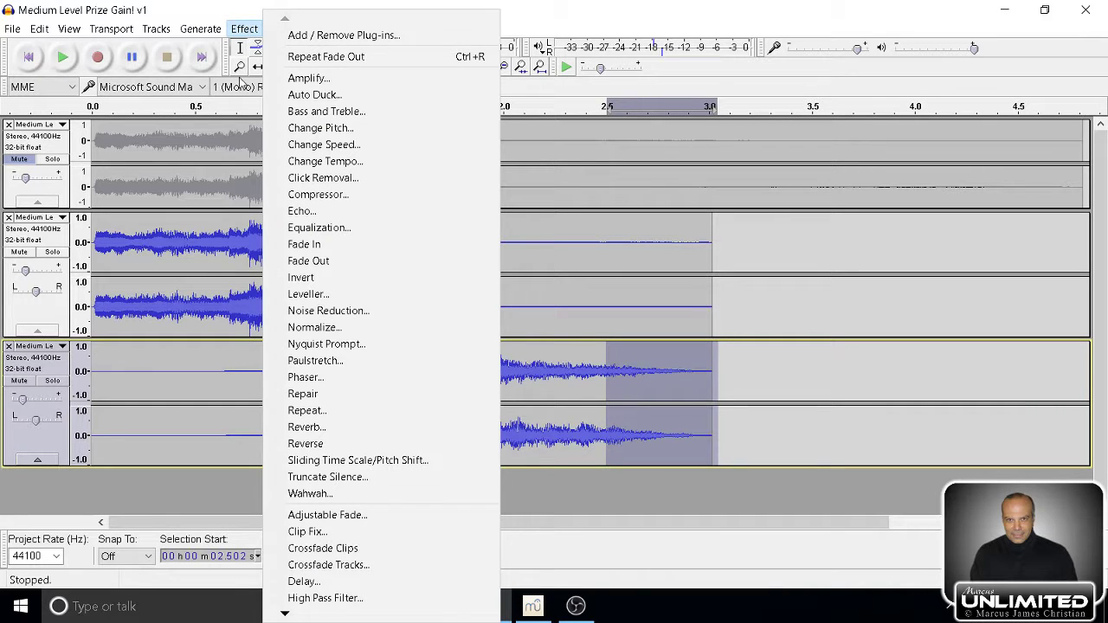
click(282, 259)
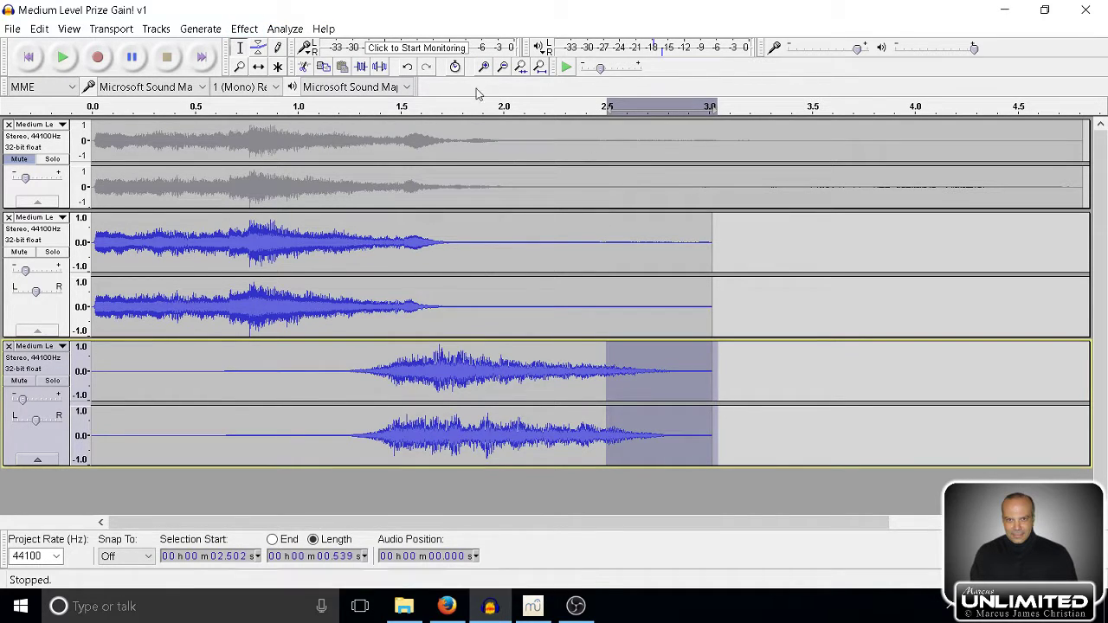
click(29, 58)
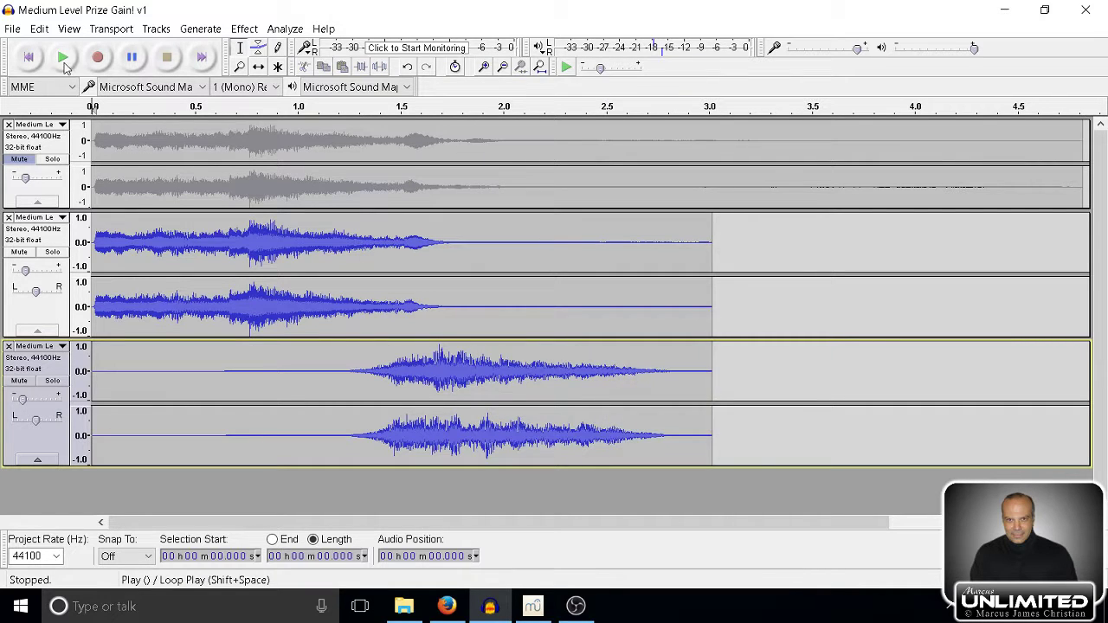
click(63, 57)
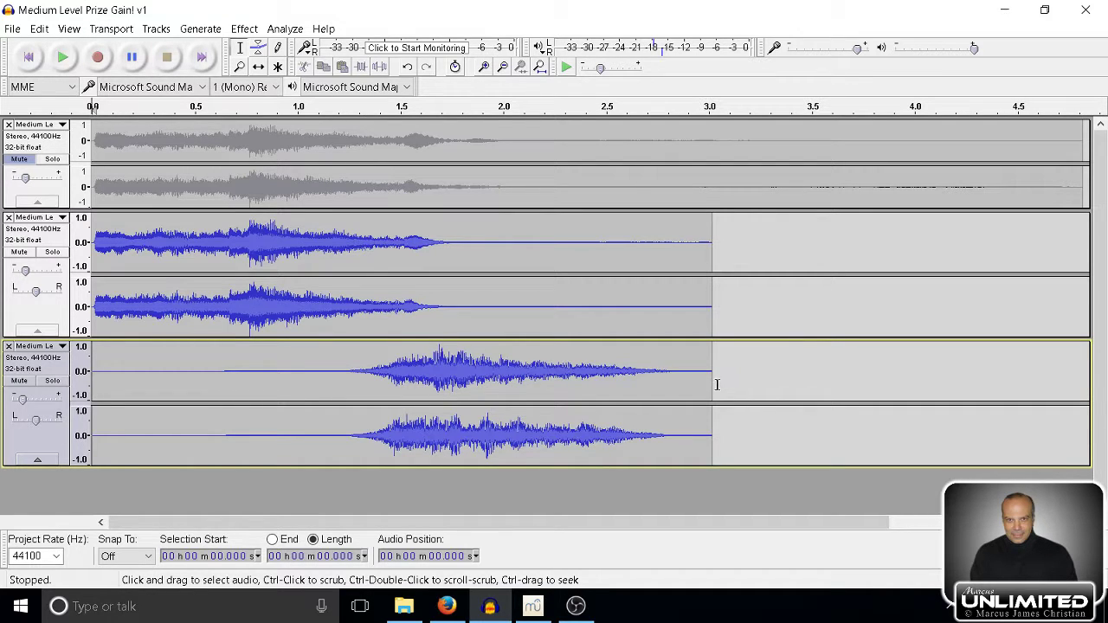
- Apply Fade Out to the third track's end from 2.606 s and replay the mix from the start, pausing it after the clips end
drag(717, 384, 627, 391)
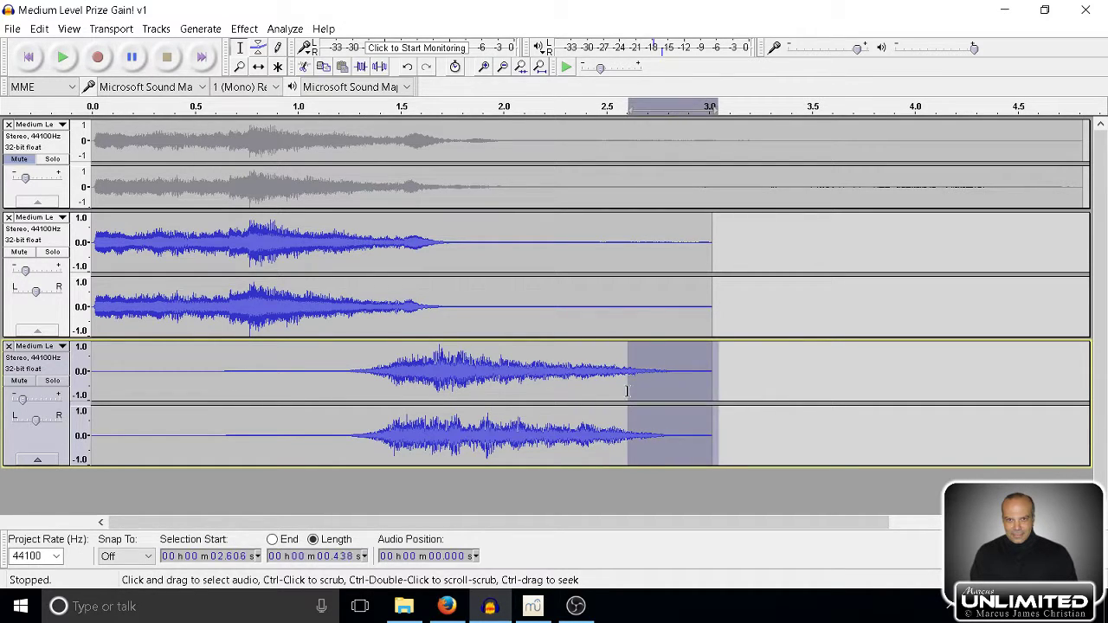
click(244, 29)
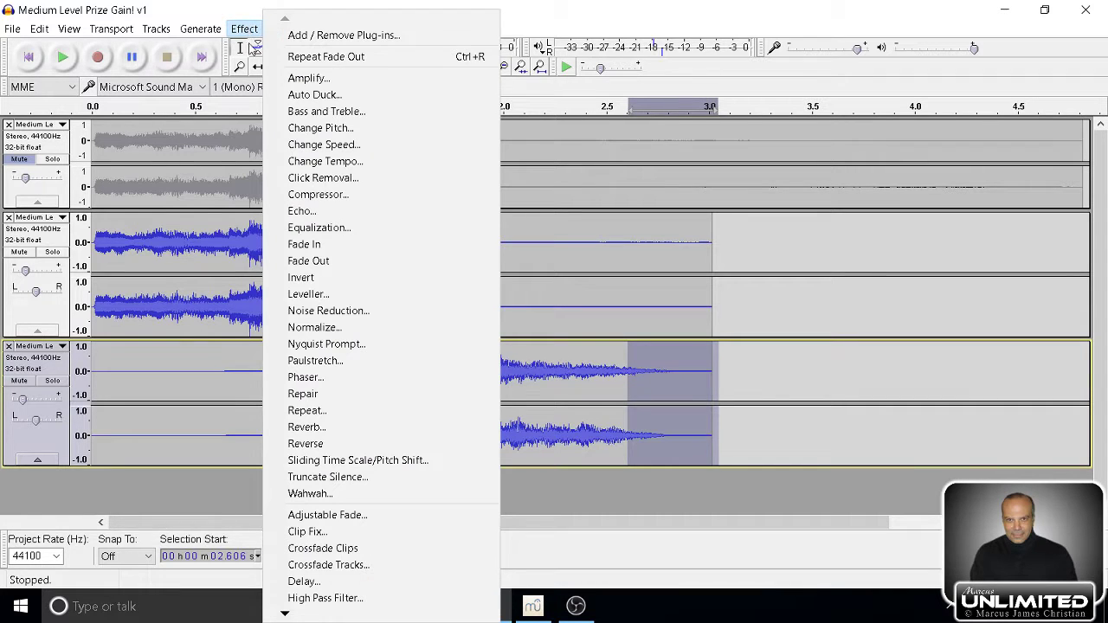
click(308, 262)
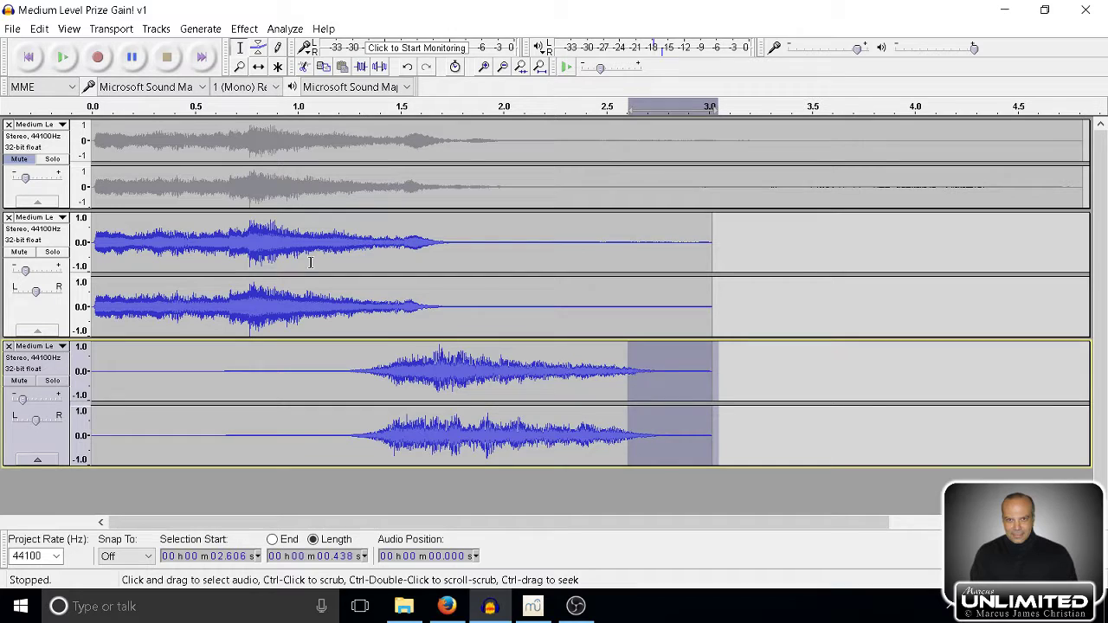
key(space)
click(29, 57)
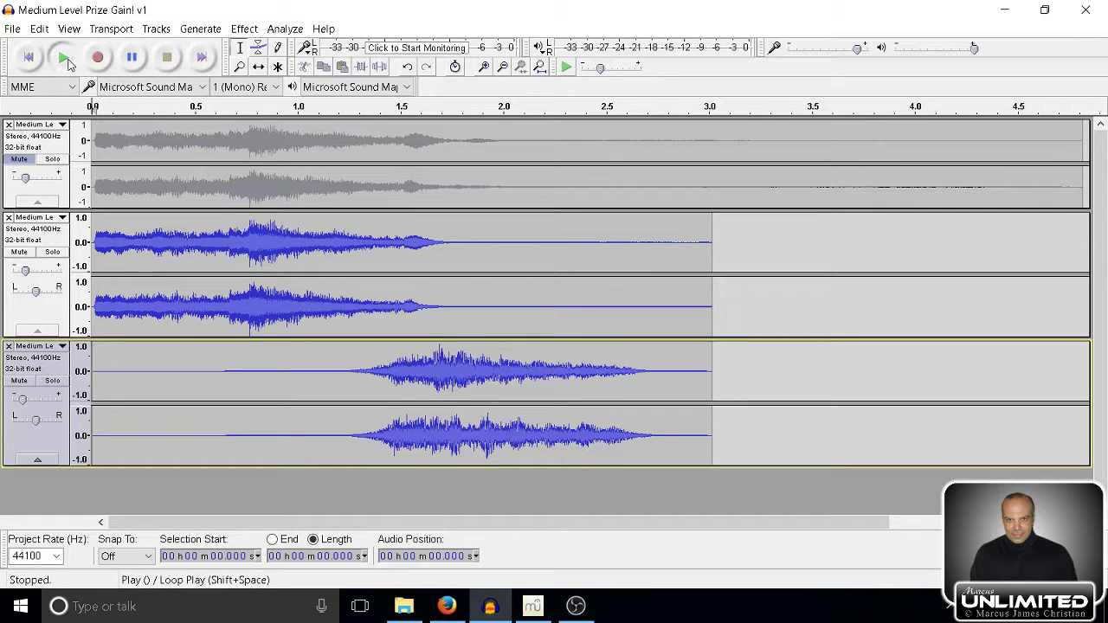
click(66, 59)
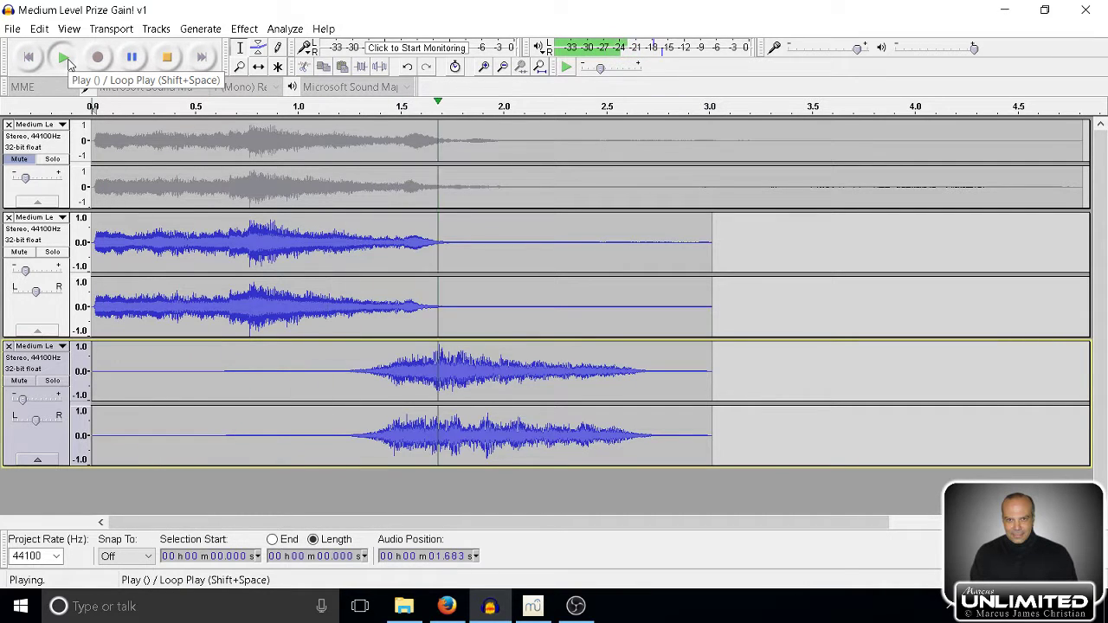
click(134, 58)
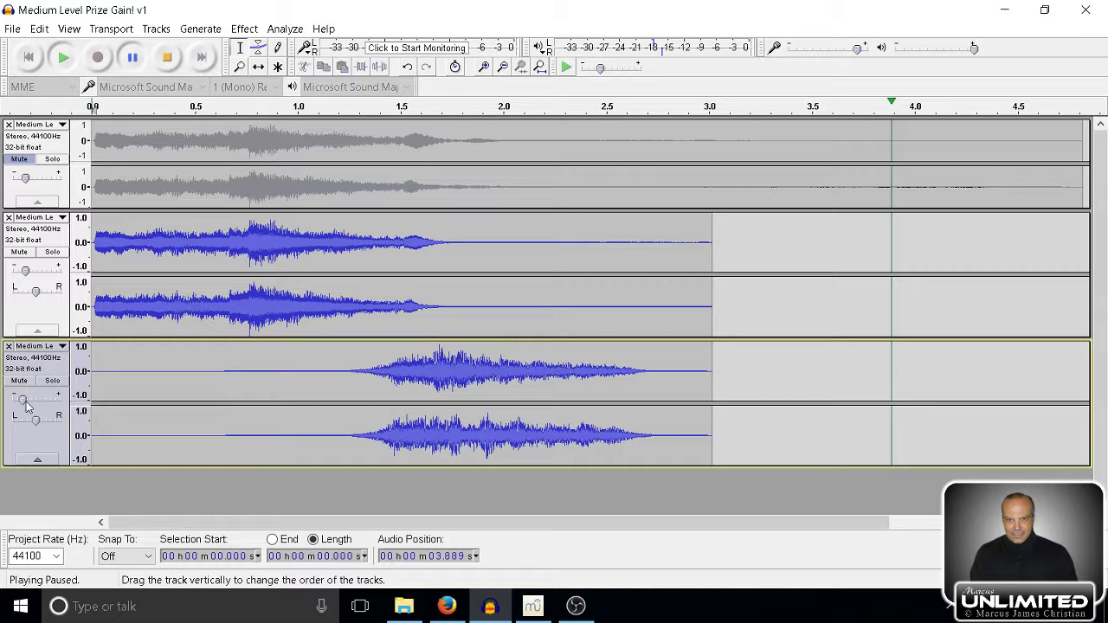
- Lower the third track's gain a little further, raise the second track's gain slightly and replay the mix from the start
drag(23, 405, 19, 404)
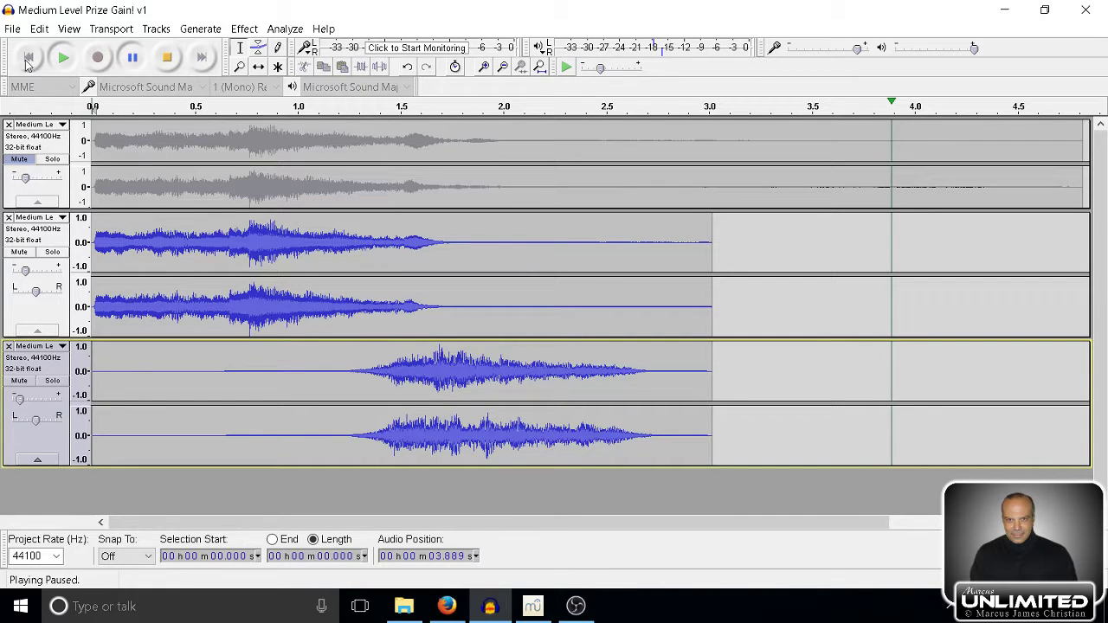
mouse_move(26, 273)
click(167, 57)
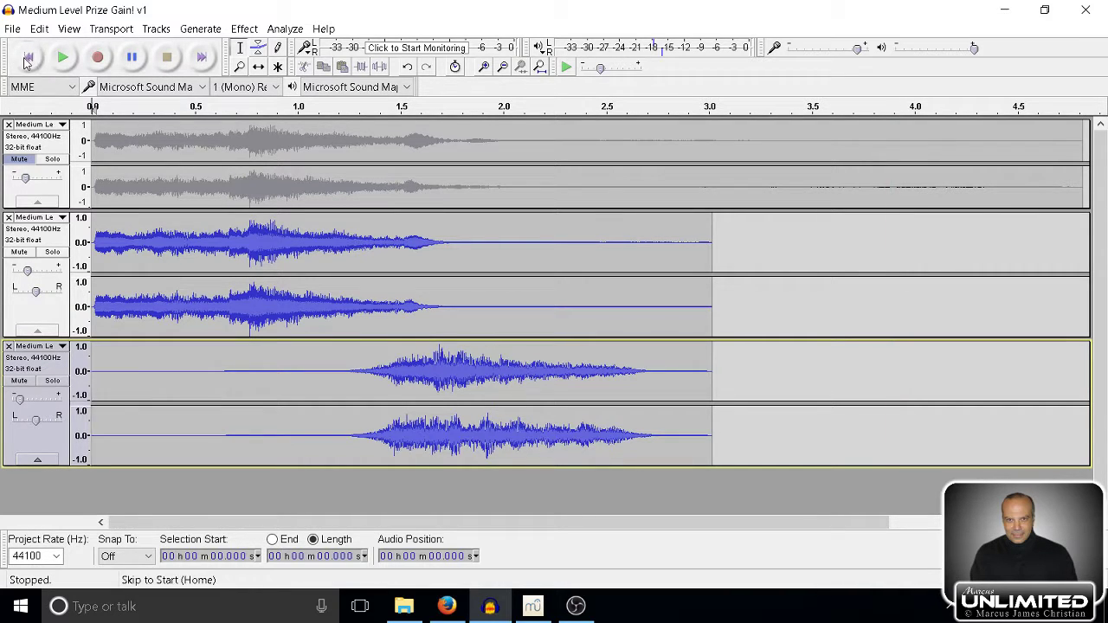
click(64, 58)
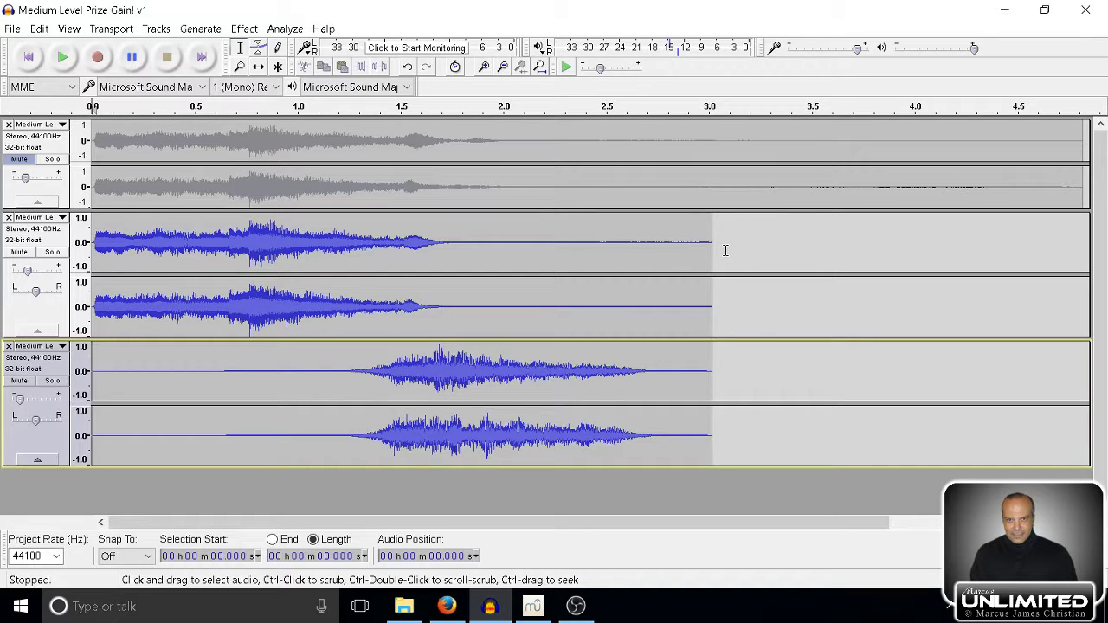
- Fade out the second track's end from 2.269 s, and apply Fade Out to its 0.764 s section starting at 1.657 s
drag(721, 252, 554, 258)
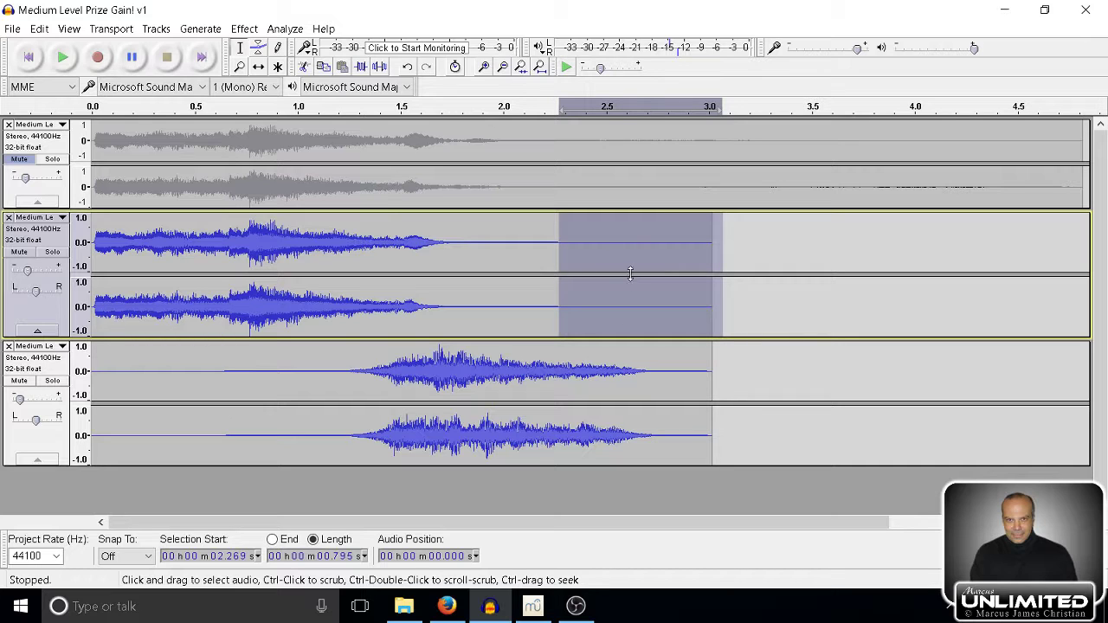
drag(587, 252, 433, 267)
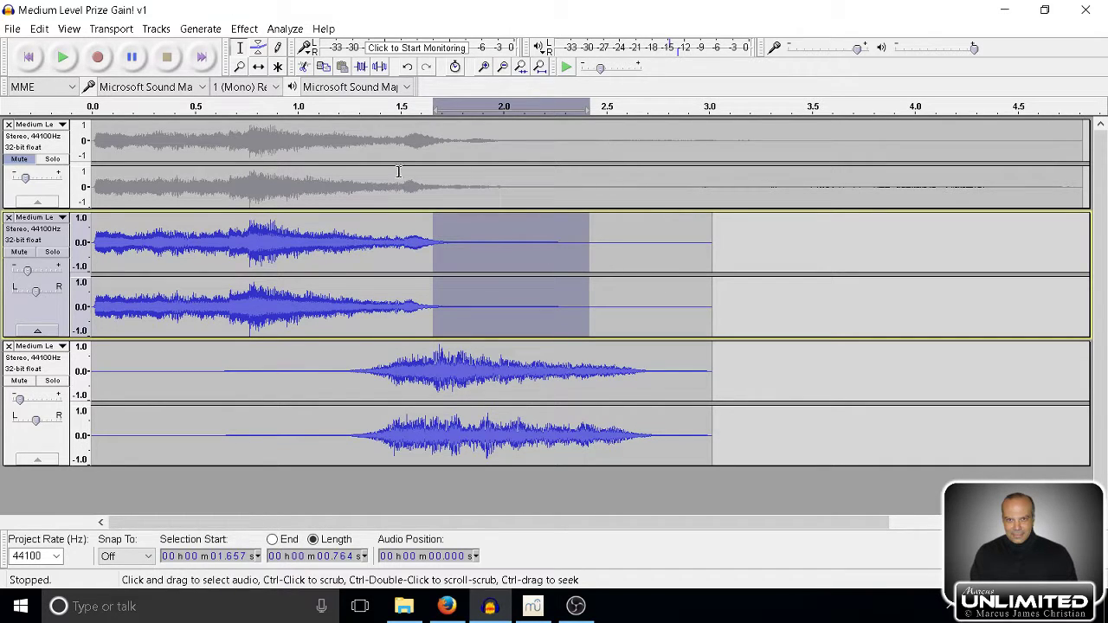
click(244, 29)
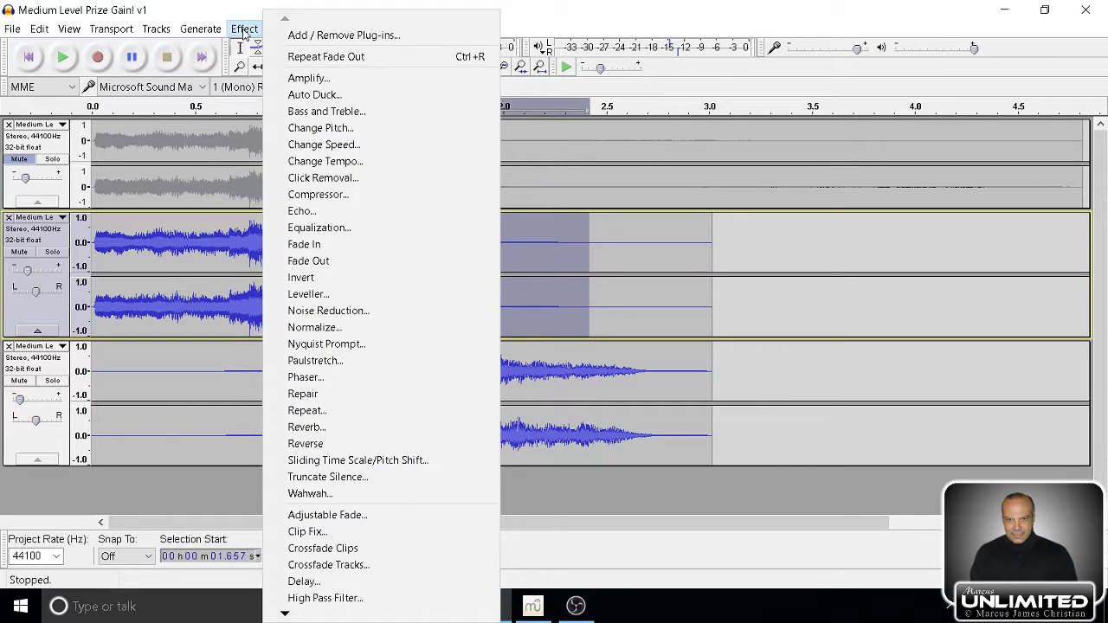
click(334, 263)
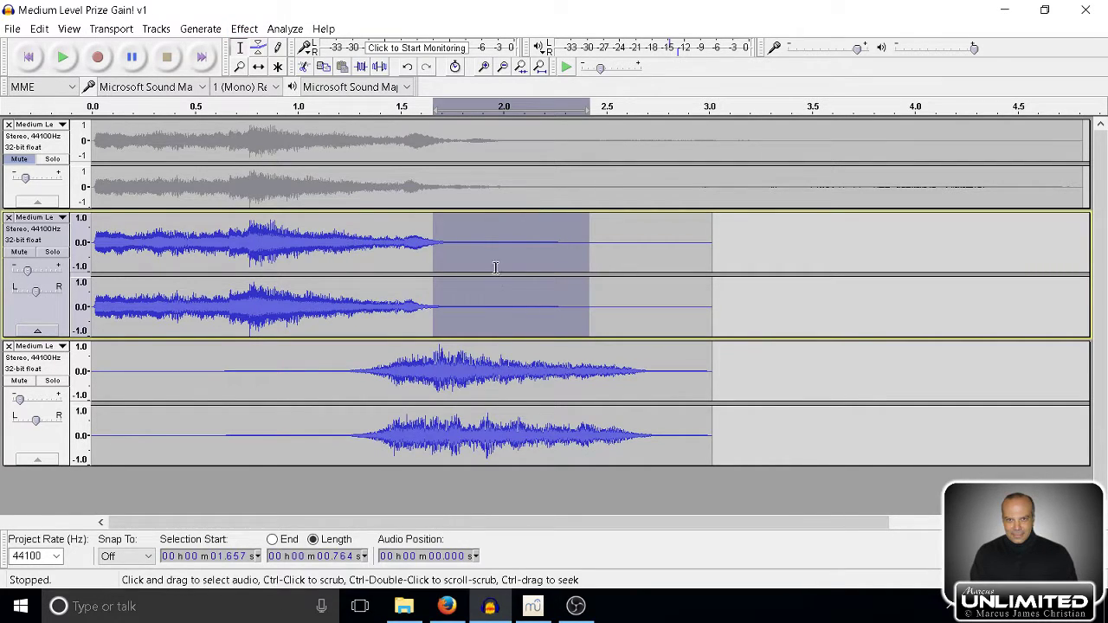
- Mute the third track and play the selected section of the second track on its own
key(space)
click(19, 382)
key(space)
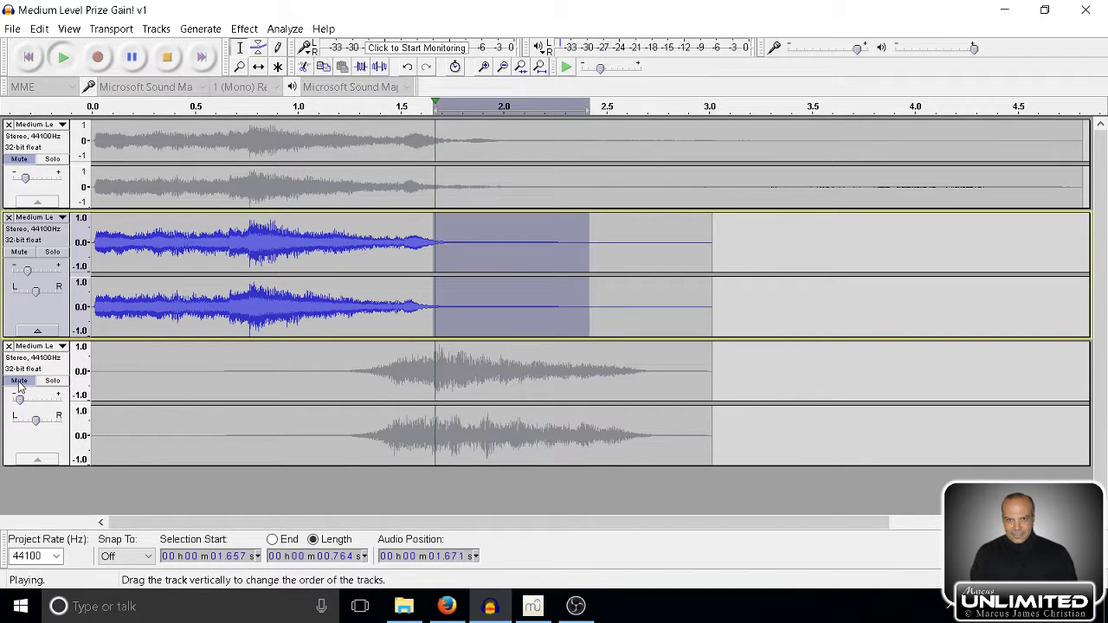
click(19, 381)
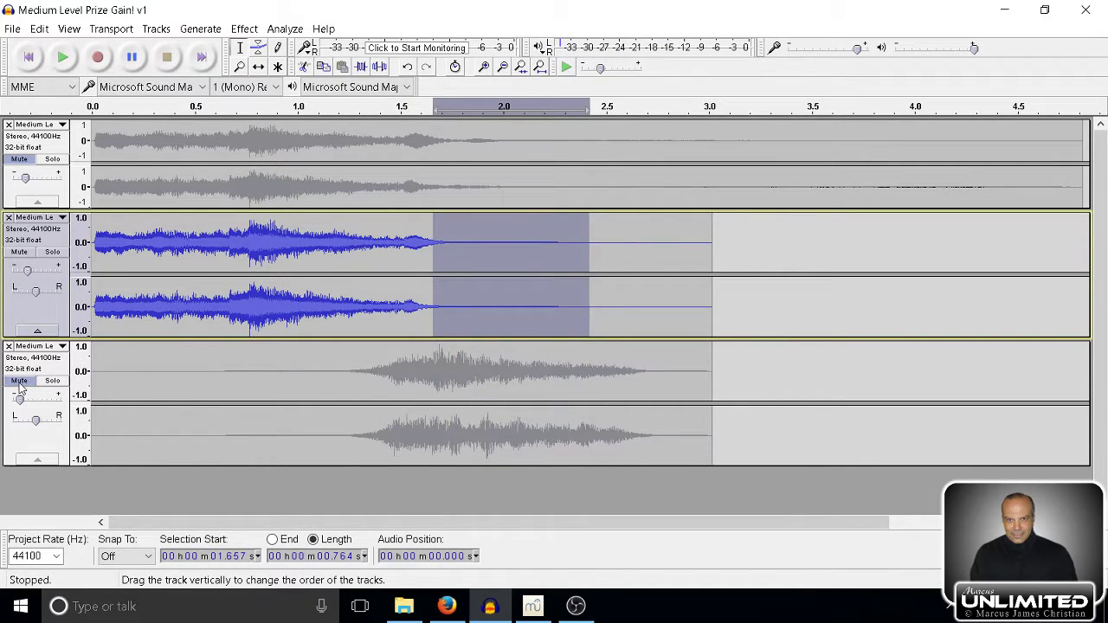
- Unmute the third track and play the mix of the second and third tracks from the start
click(30, 66)
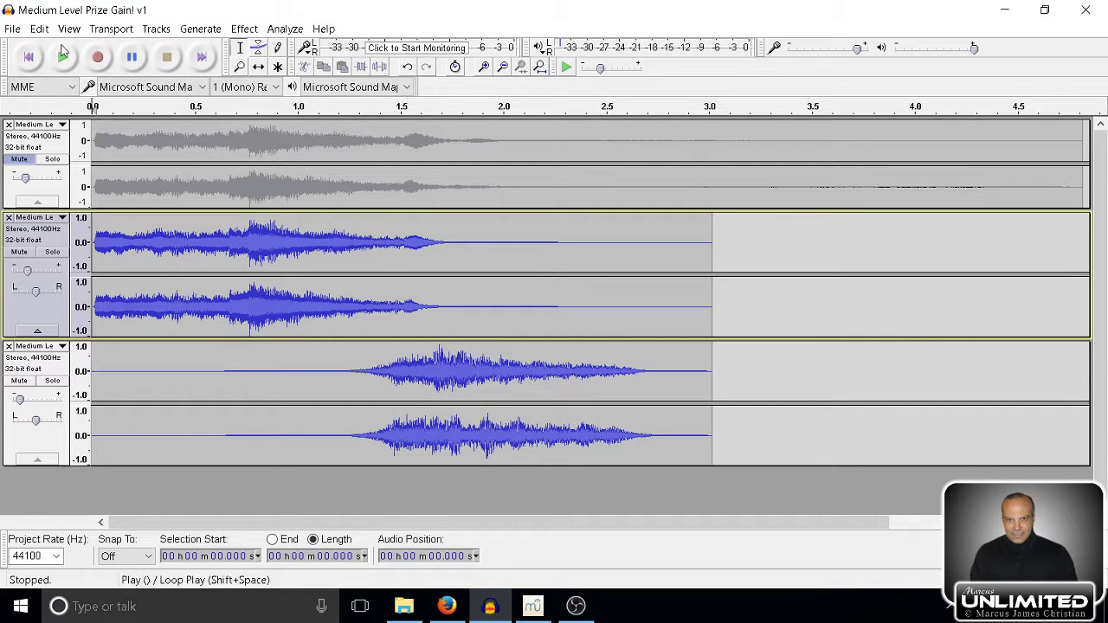
click(63, 57)
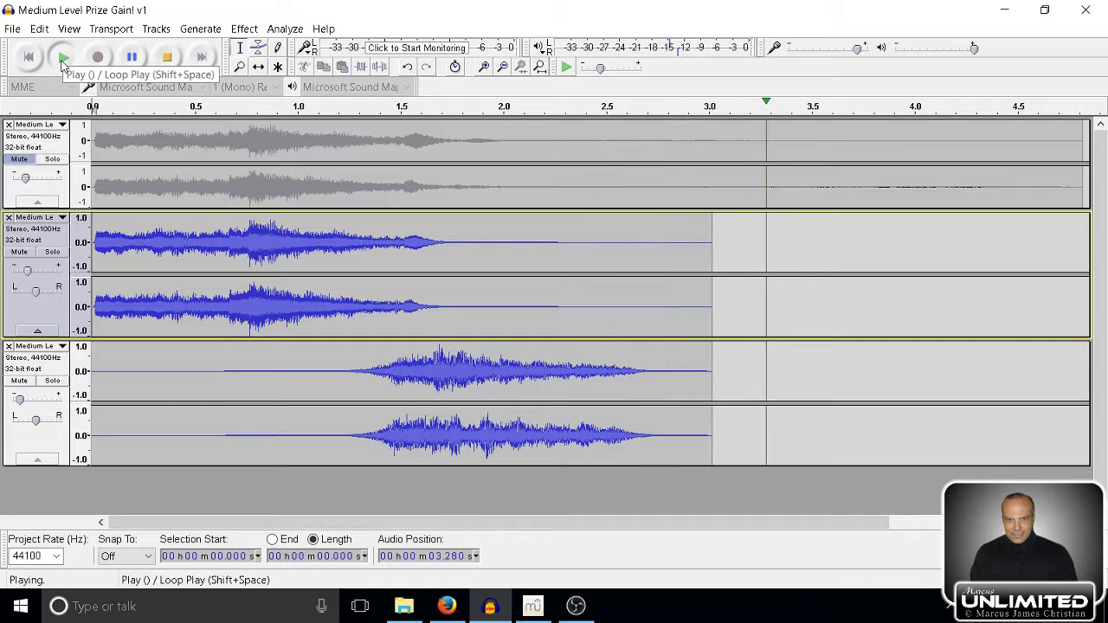
click(168, 64)
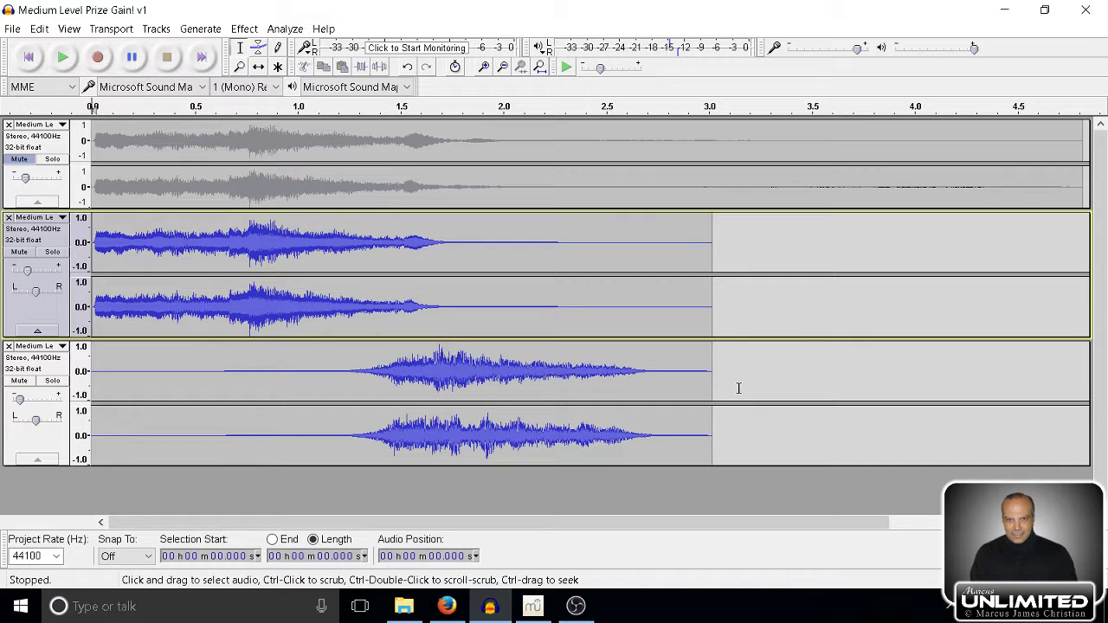
- Apply Fade Out to the whole third track and replay the mix from the start
drag(739, 387, 71, 362)
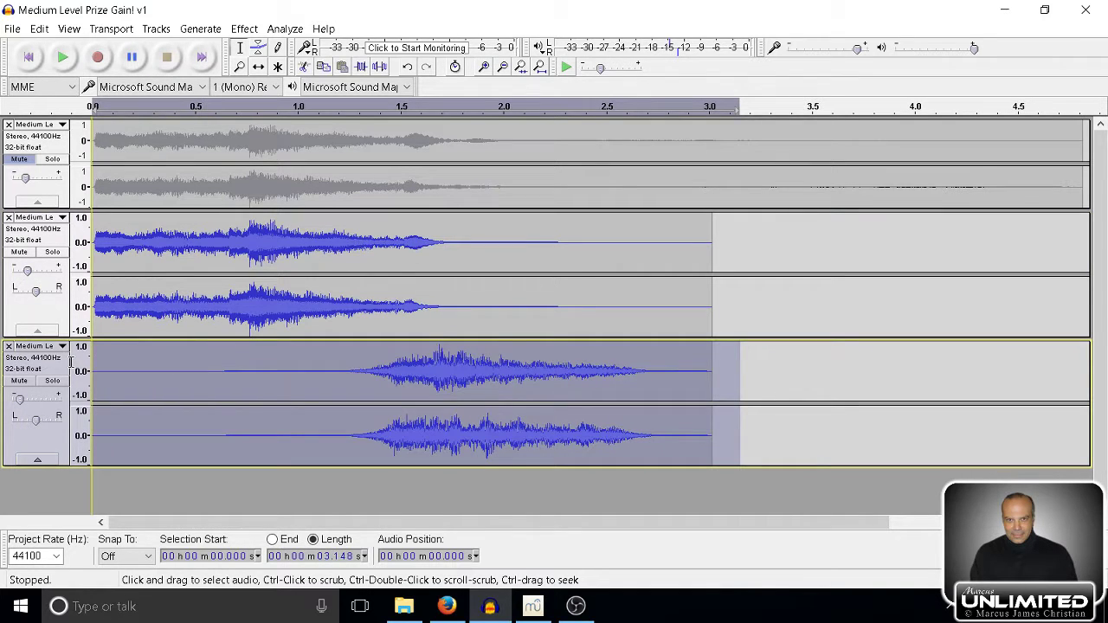
click(243, 31)
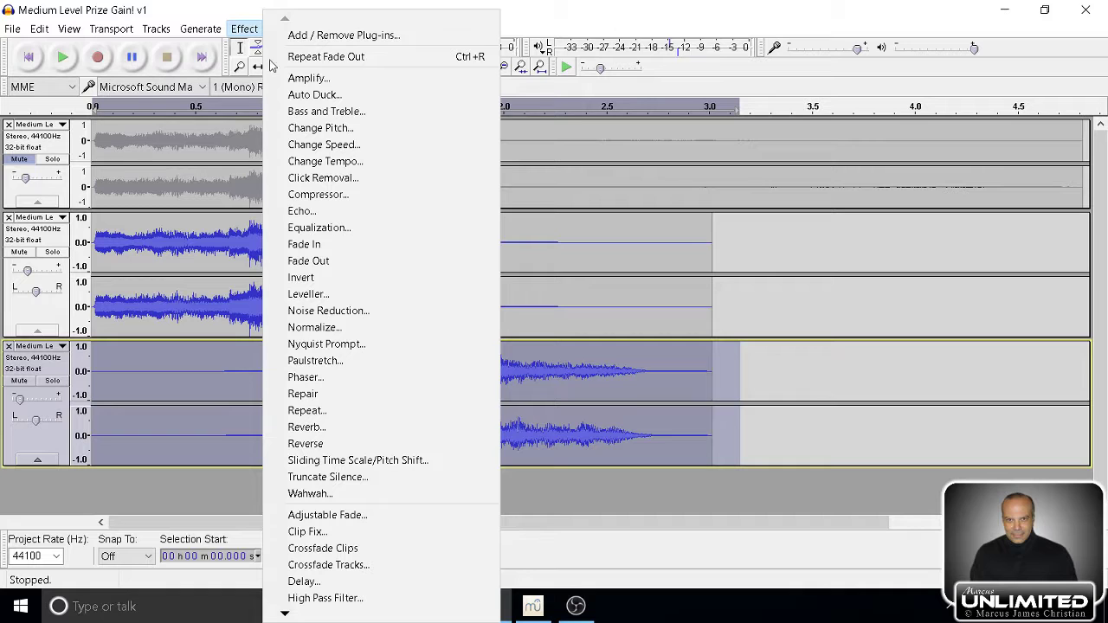
click(312, 259)
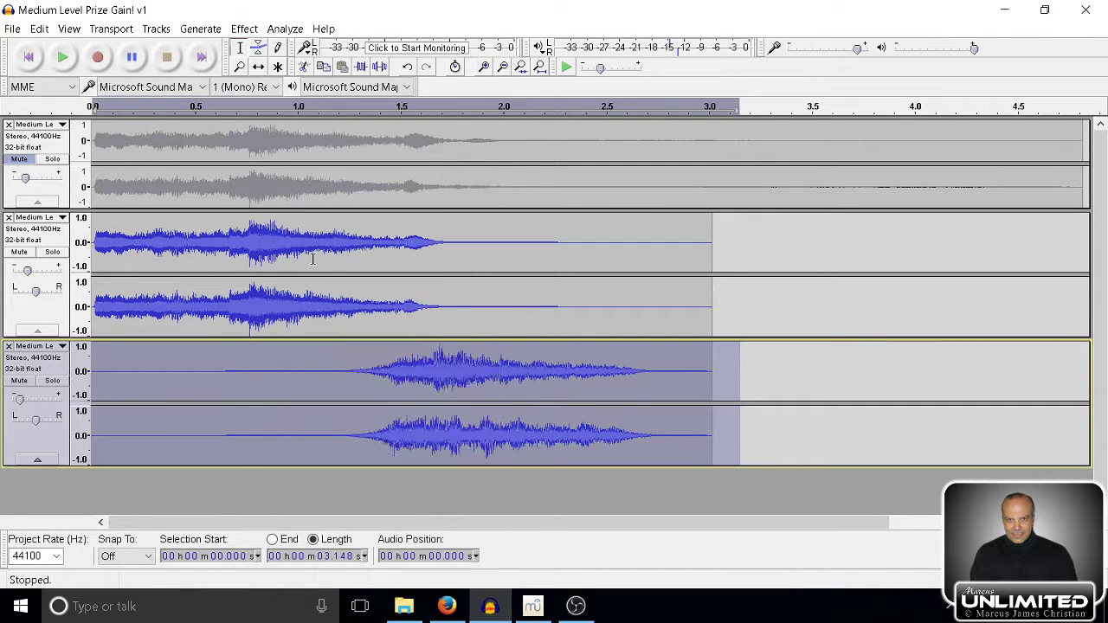
click(29, 57)
click(63, 57)
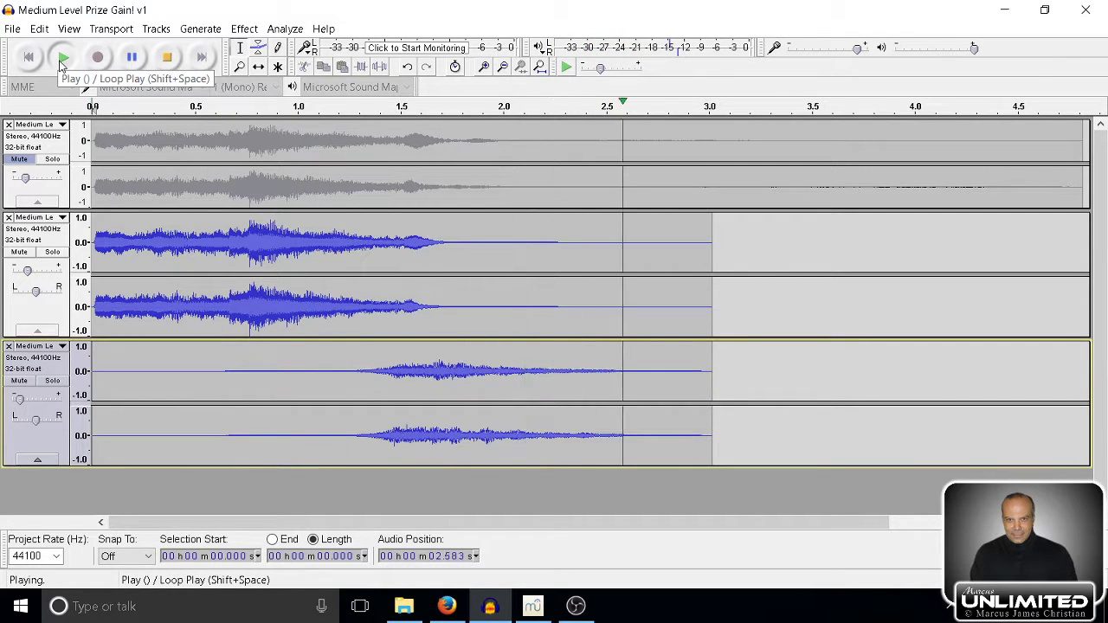
click(170, 58)
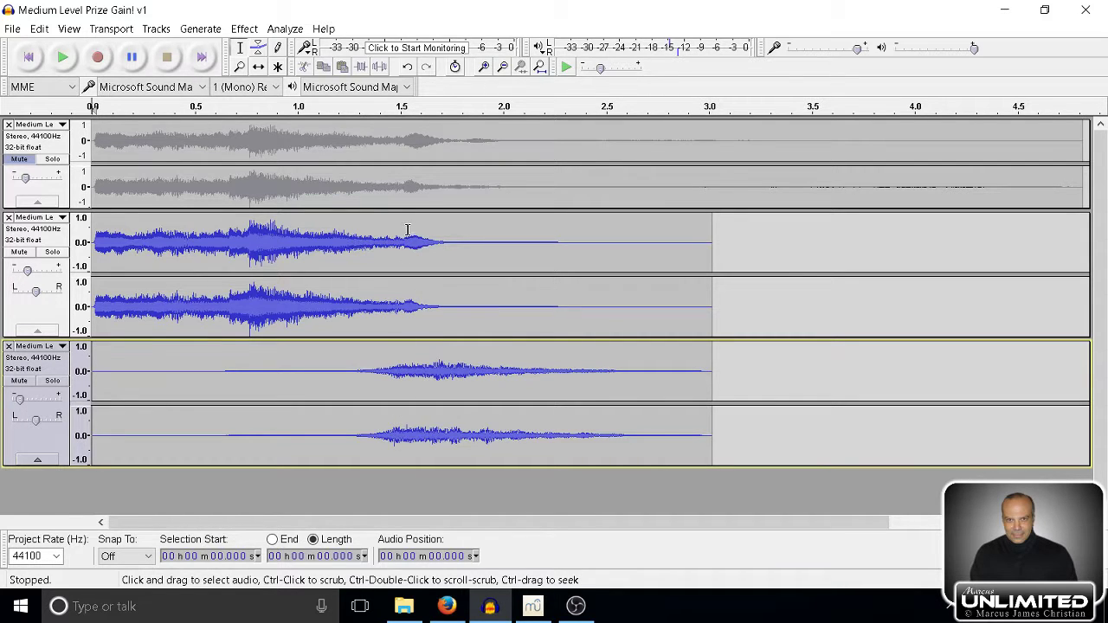
click(63, 58)
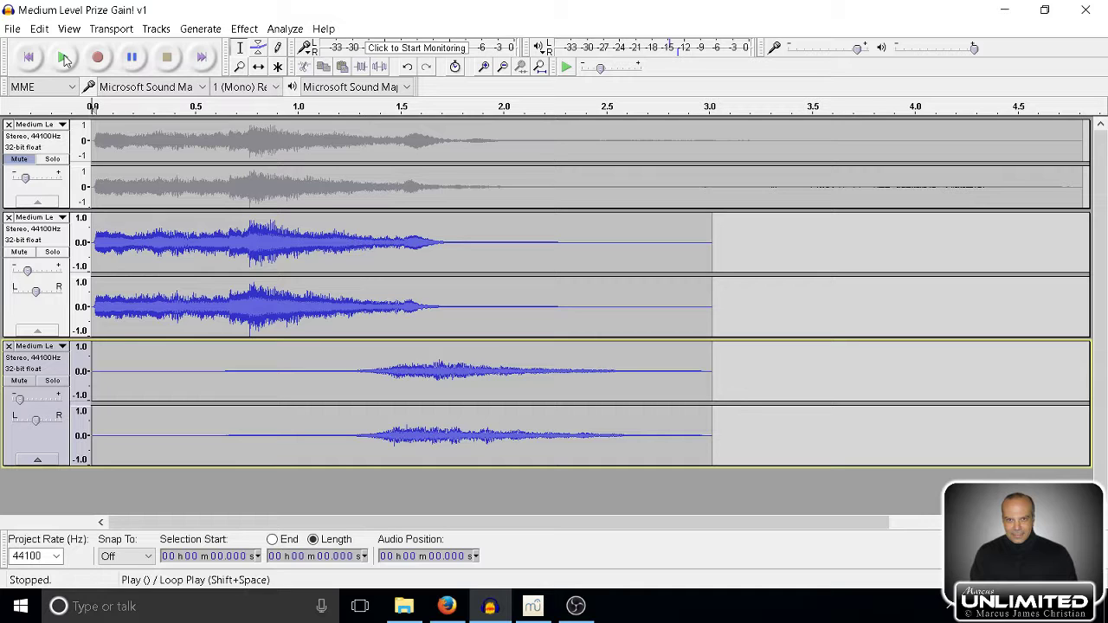
- Duplicate the third track and shift the copy in time to start at about 0.589 s
click(49, 369)
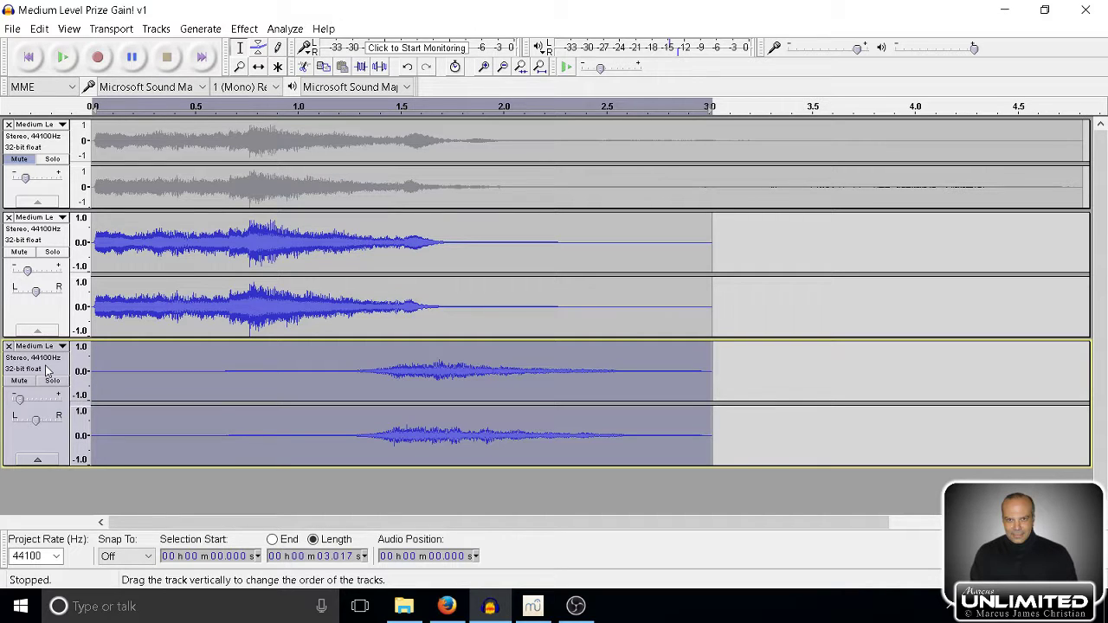
key(ctrl+d)
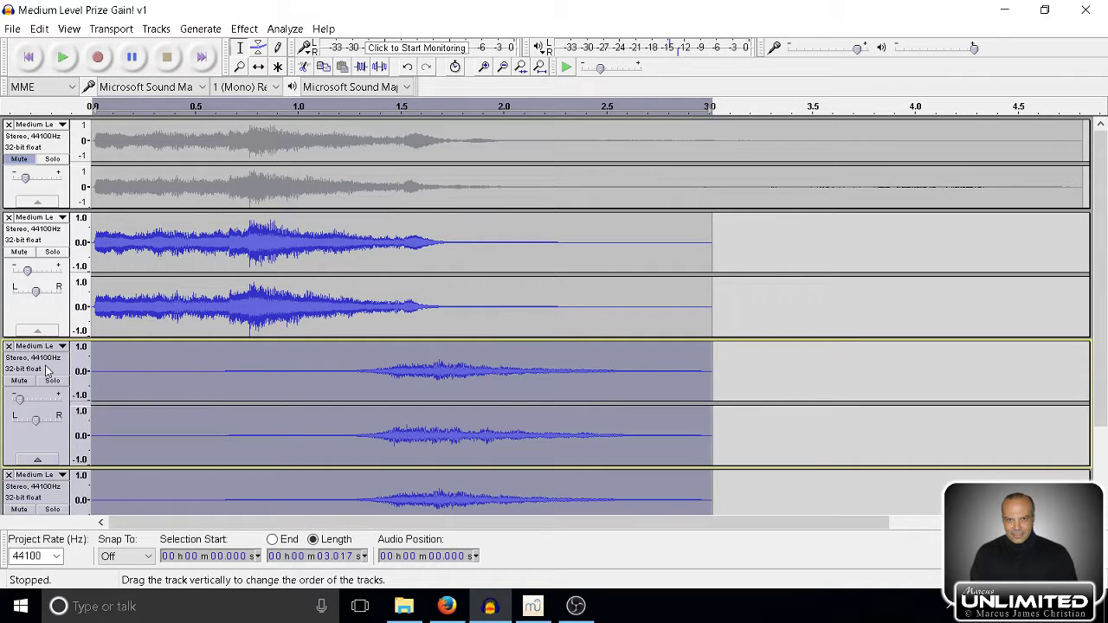
scroll(761, 293, down, 2)
scroll(763, 289, down, 1)
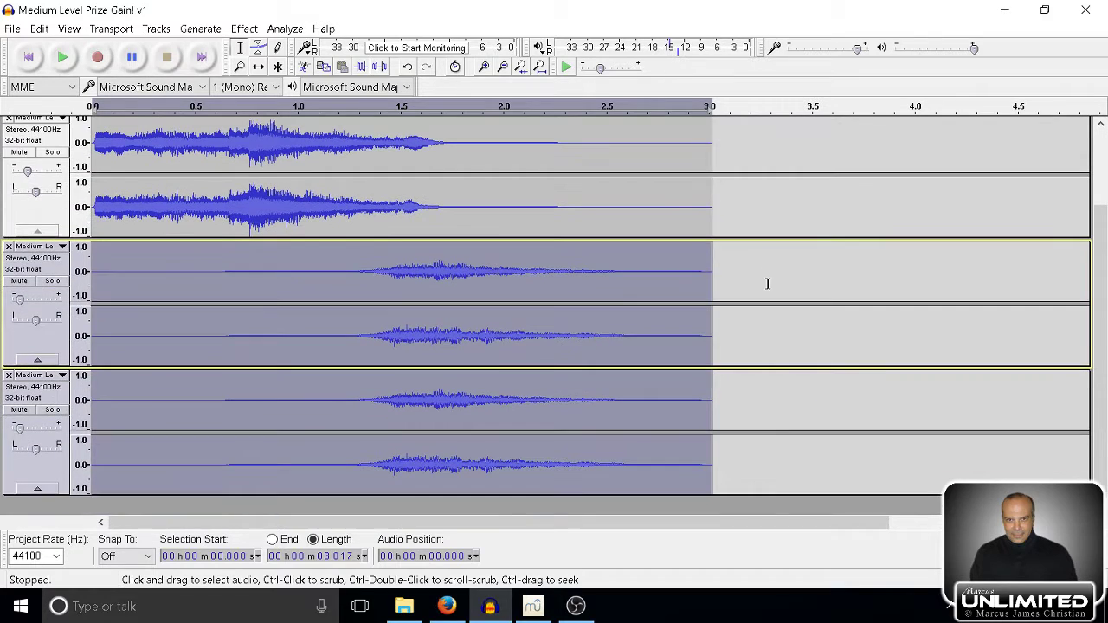
click(34, 405)
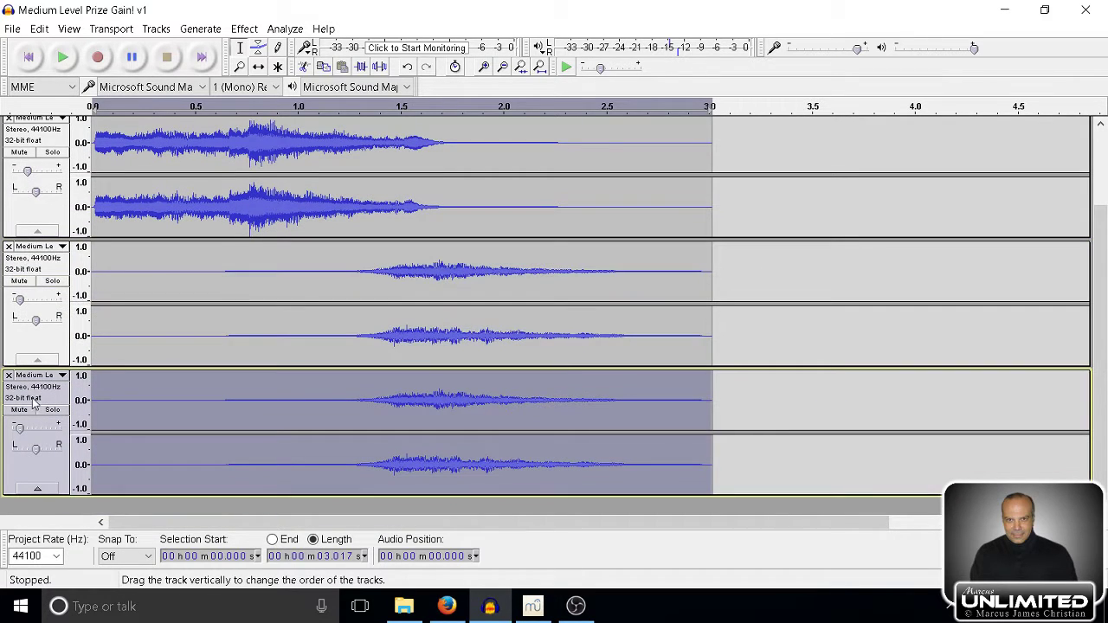
click(258, 67)
drag(198, 384, 319, 394)
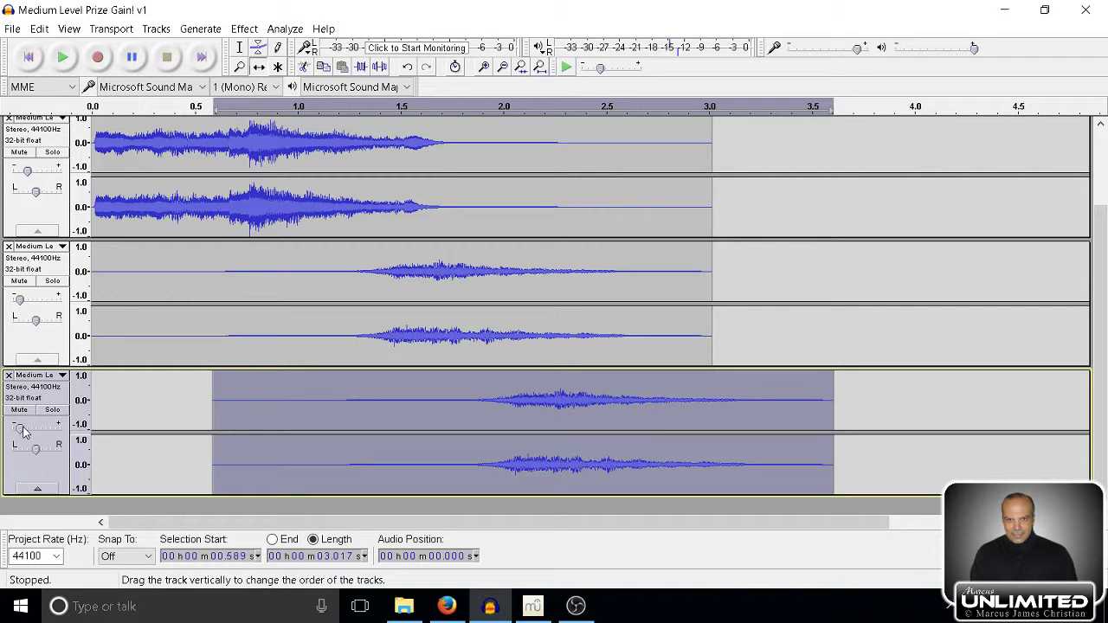
- Lower the duplicated track's gain slightly and replay the mix from the start
mouse_move(20, 429)
mouse_down()
mouse_move(4, 429)
mouse_move(13, 433)
mouse_up()
click(26, 56)
click(64, 58)
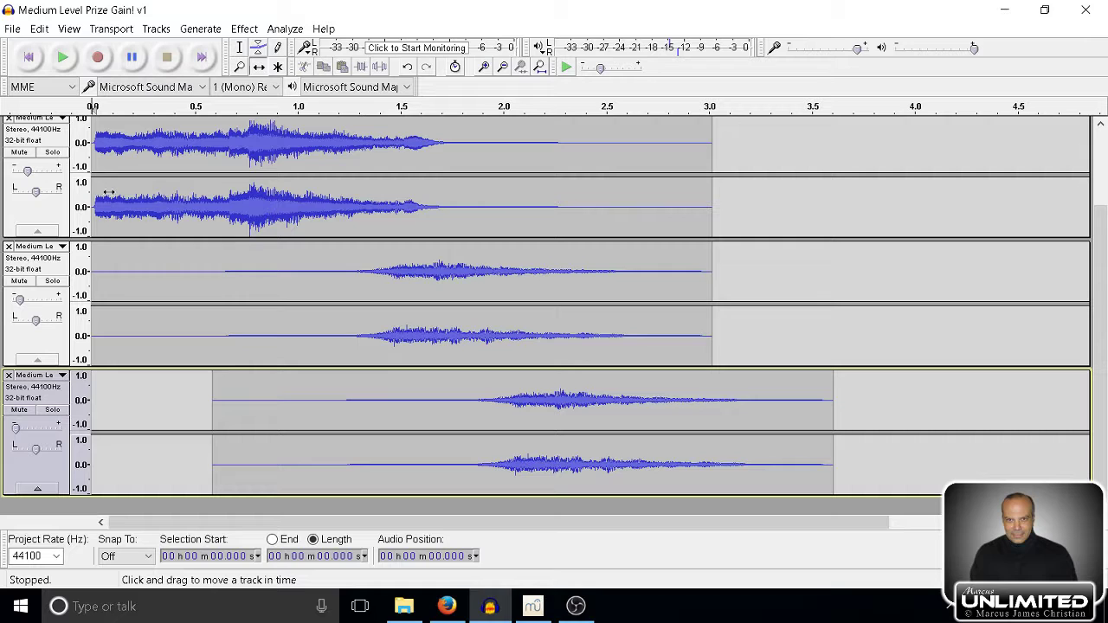
click(61, 57)
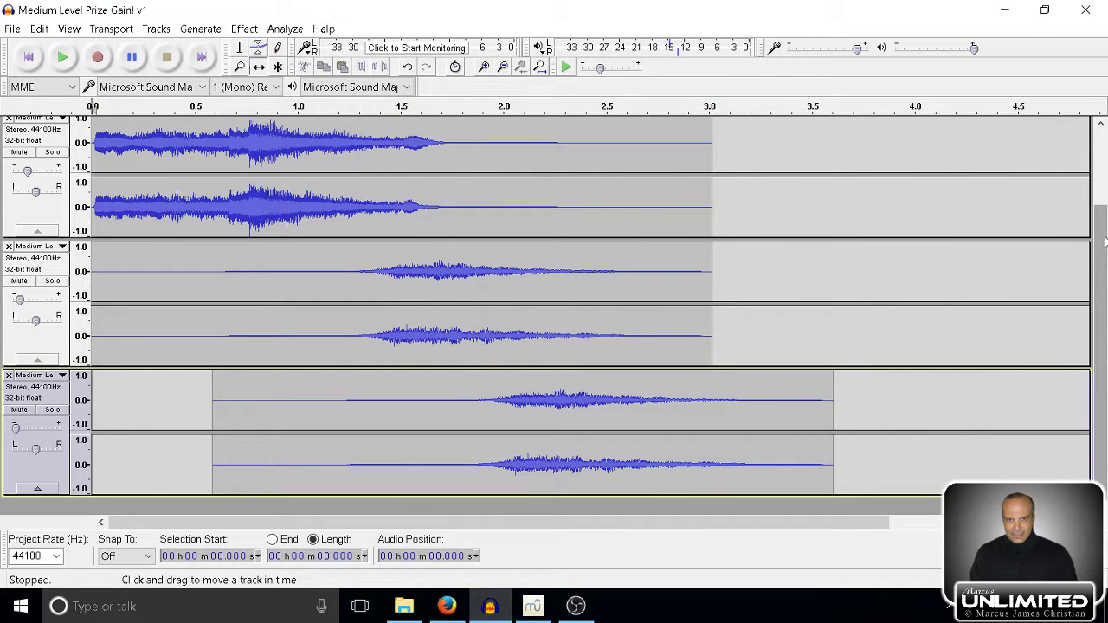
drag(1103, 241, 1104, 165)
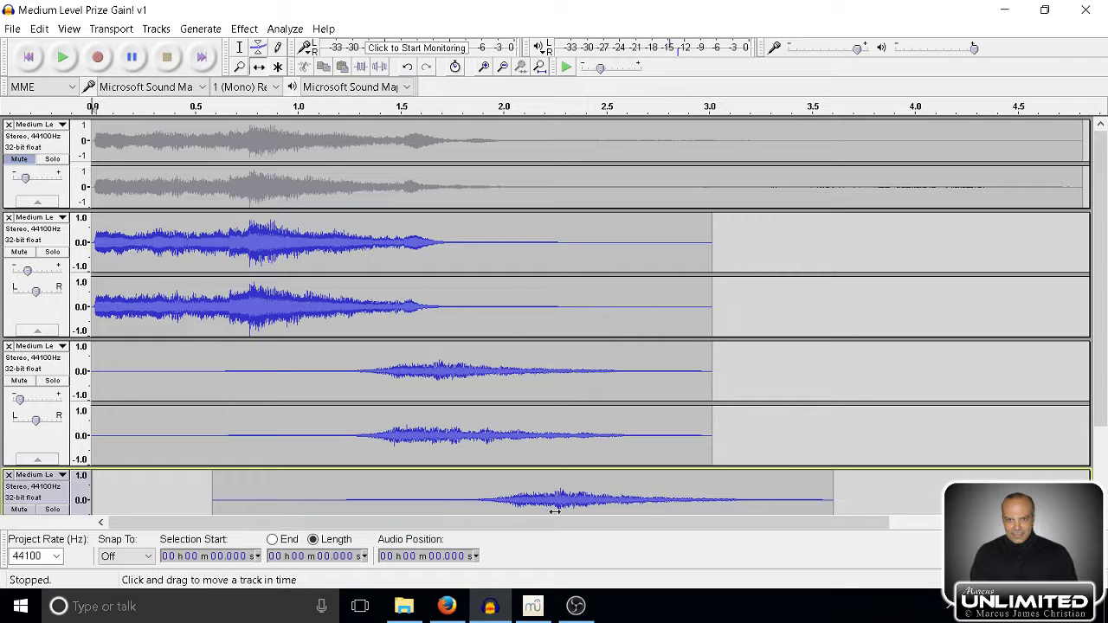
- Look at the score in MuseScore, then return to Audacity and fit all four tracks vertically in the window
click(529, 608)
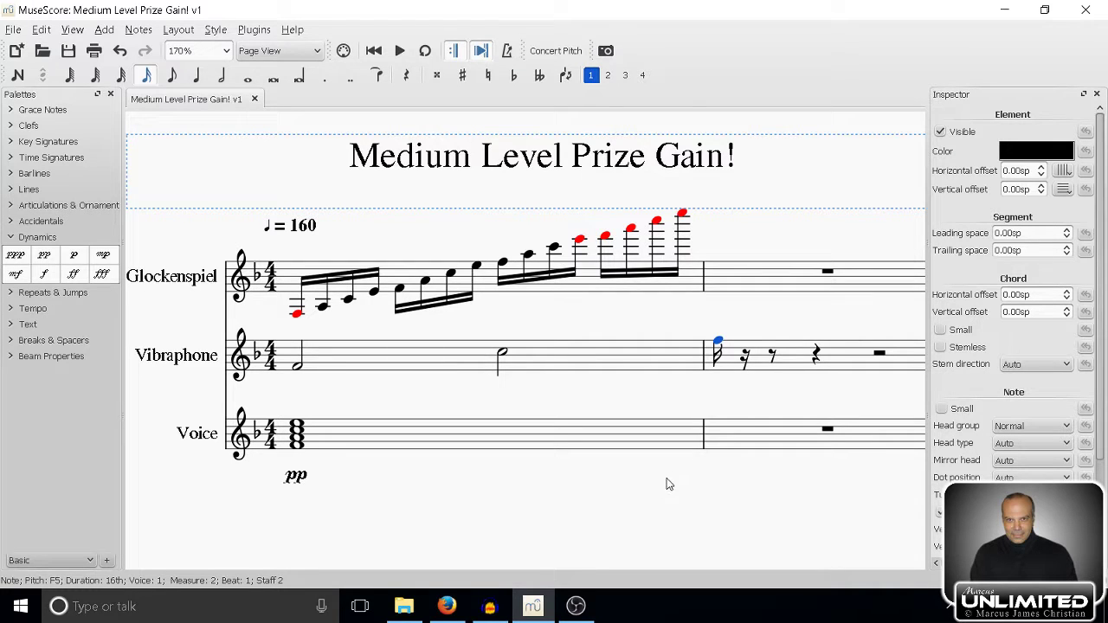
click(490, 608)
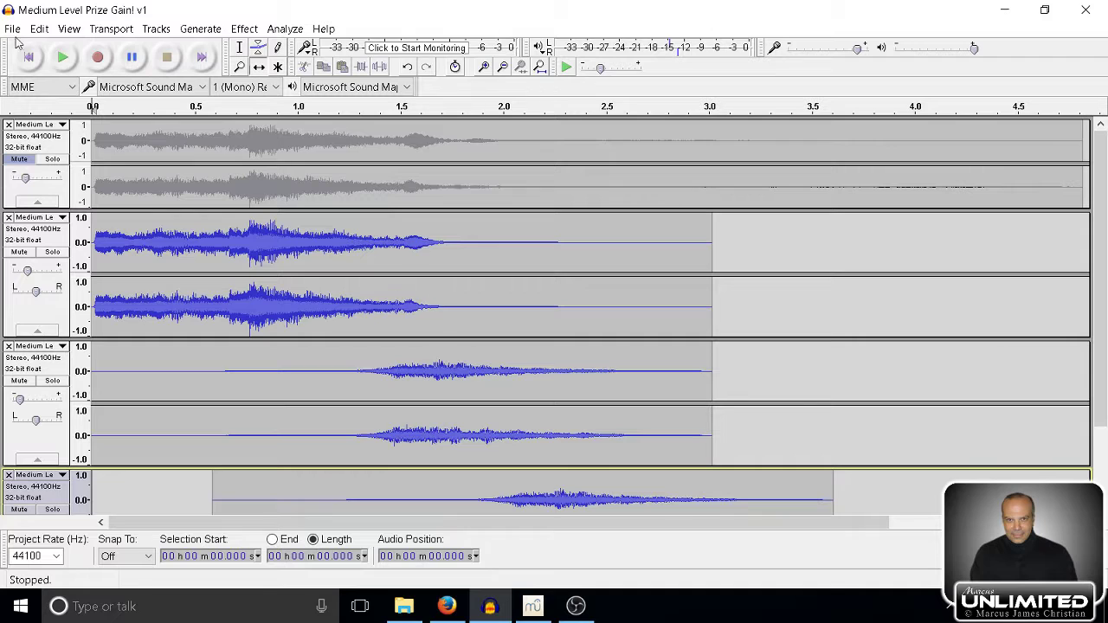
click(69, 28)
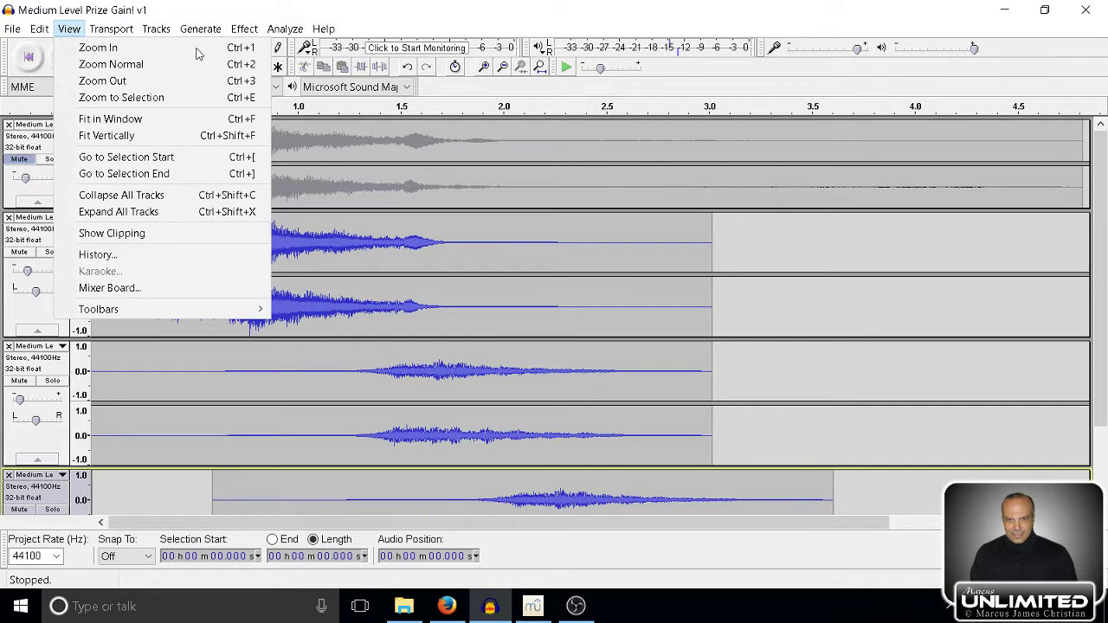
key(Right)
mouse_move(71, 32)
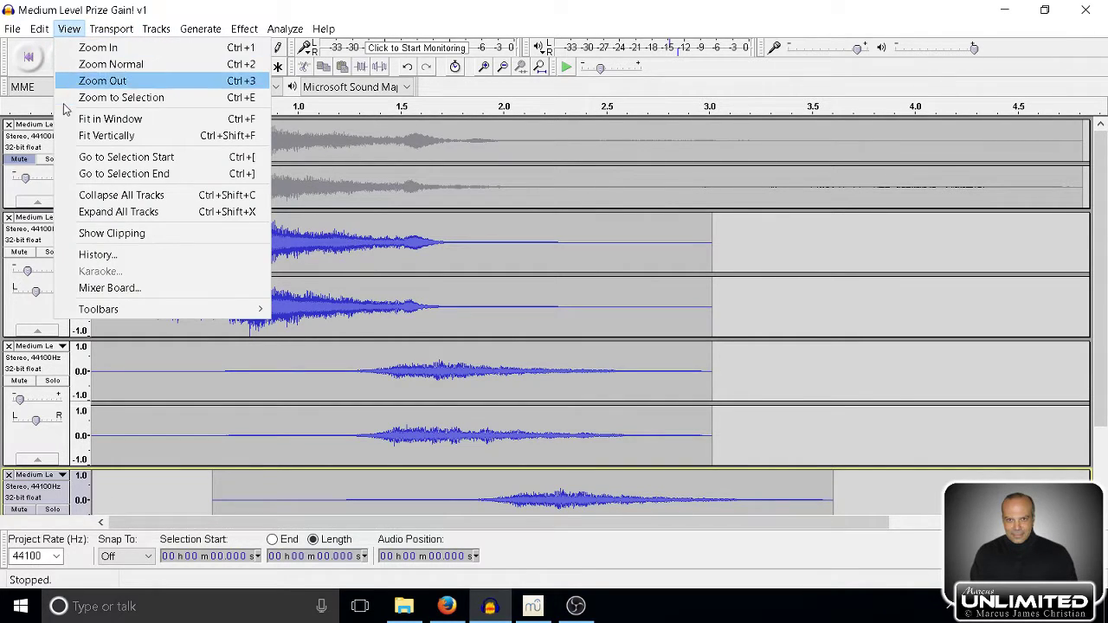
click(95, 135)
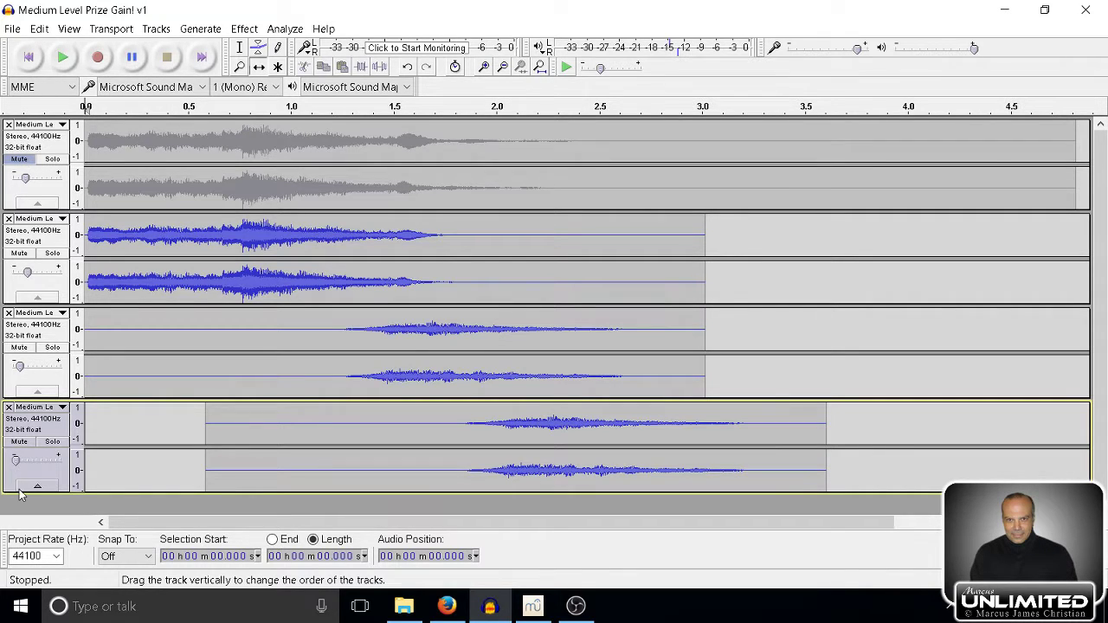
- Select the second, third and fourth tracks together, leaving out the muted original
click(17, 244)
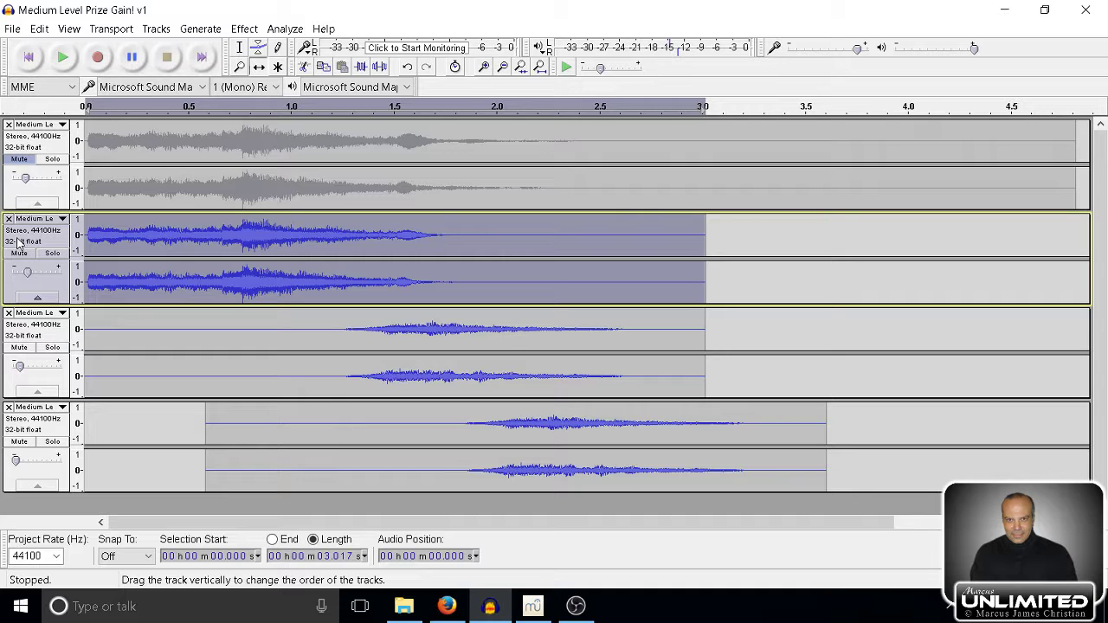
shift+click(19, 337)
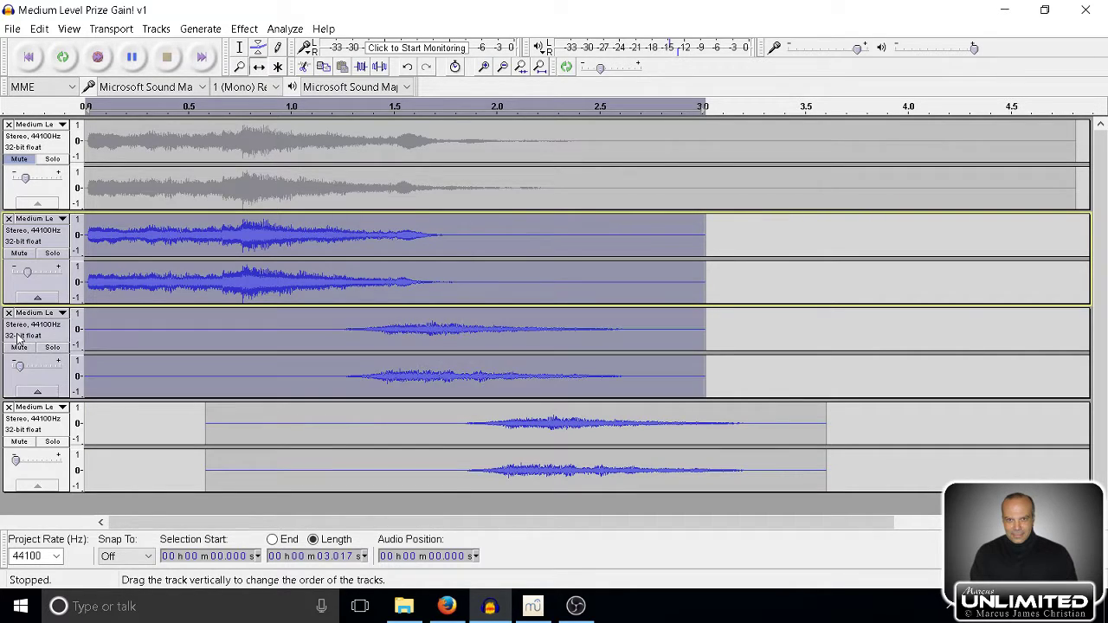
shift+click(19, 433)
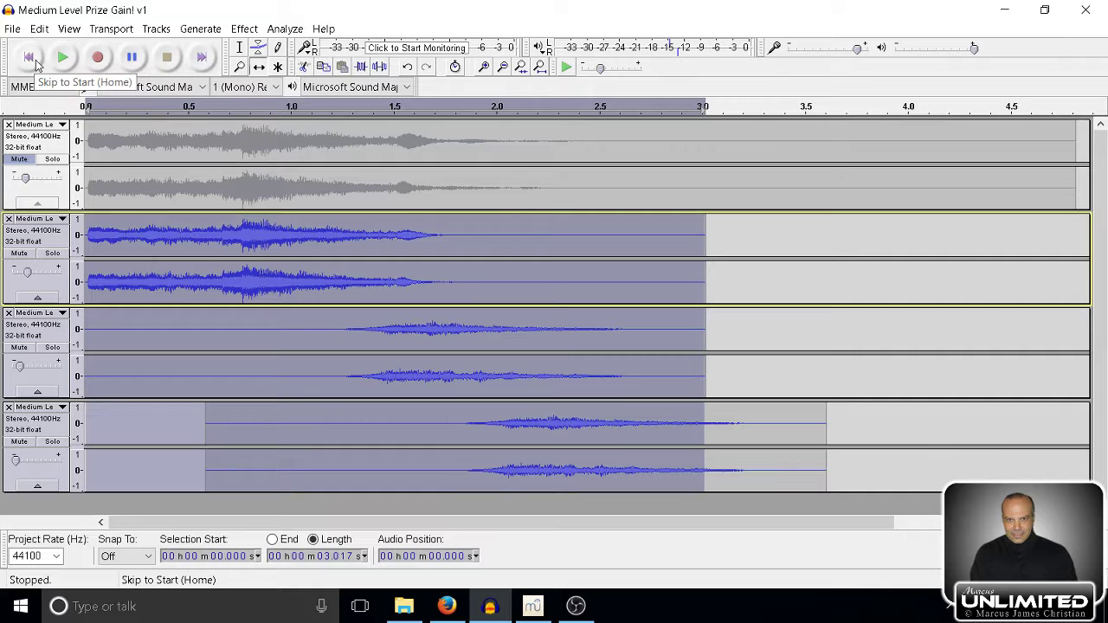
click(156, 30)
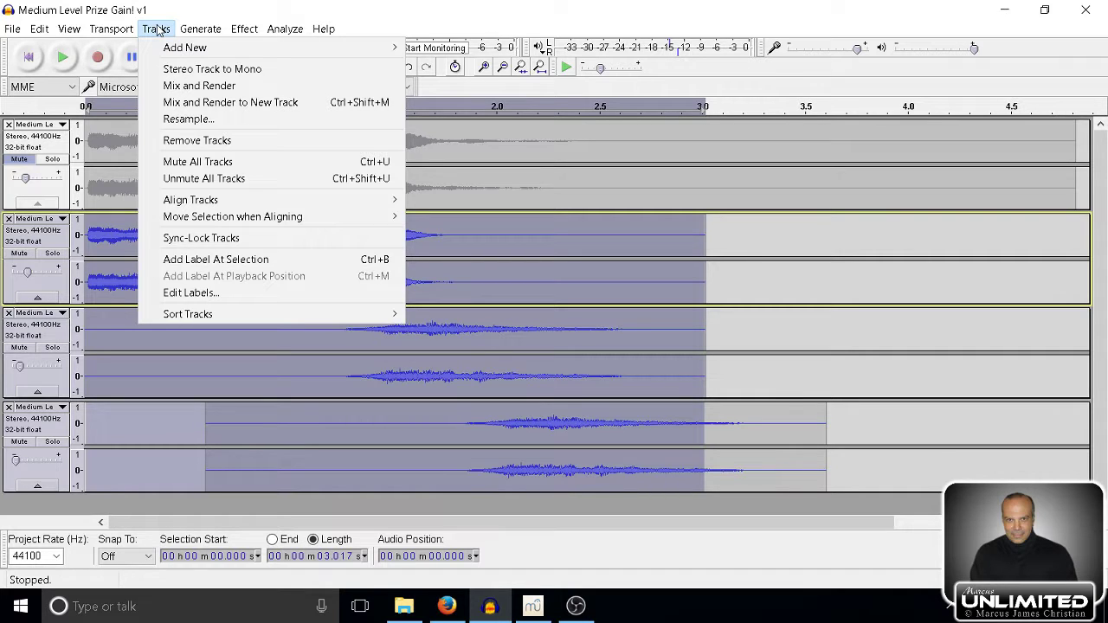
click(157, 30)
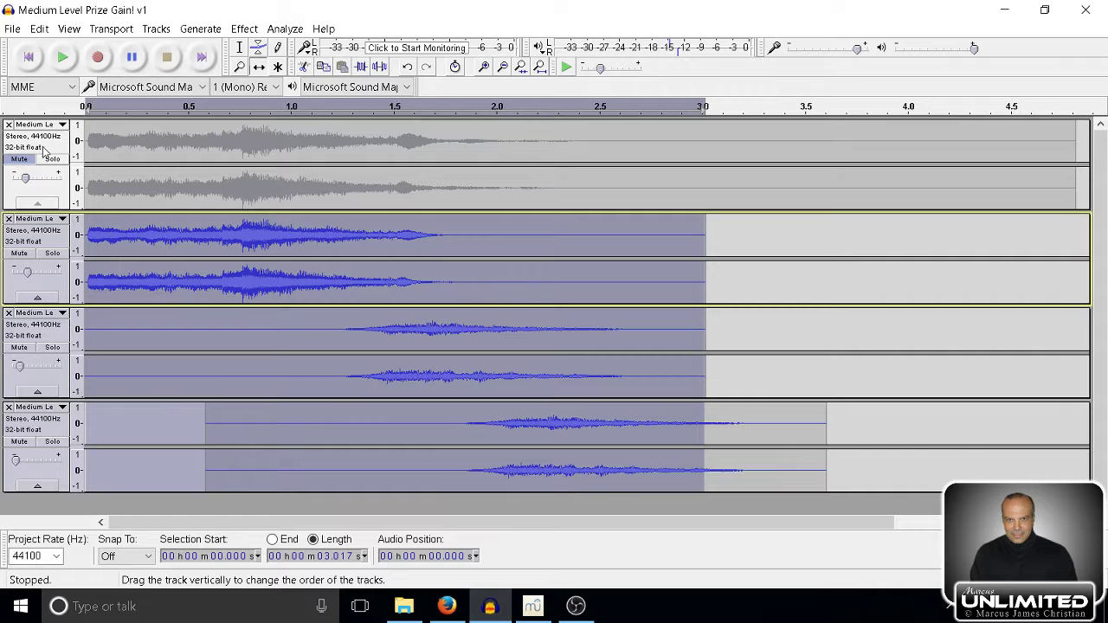
- Start exporting the selected audio and choose the MuseScoreAudac... folder in Videos as the destination
click(13, 30)
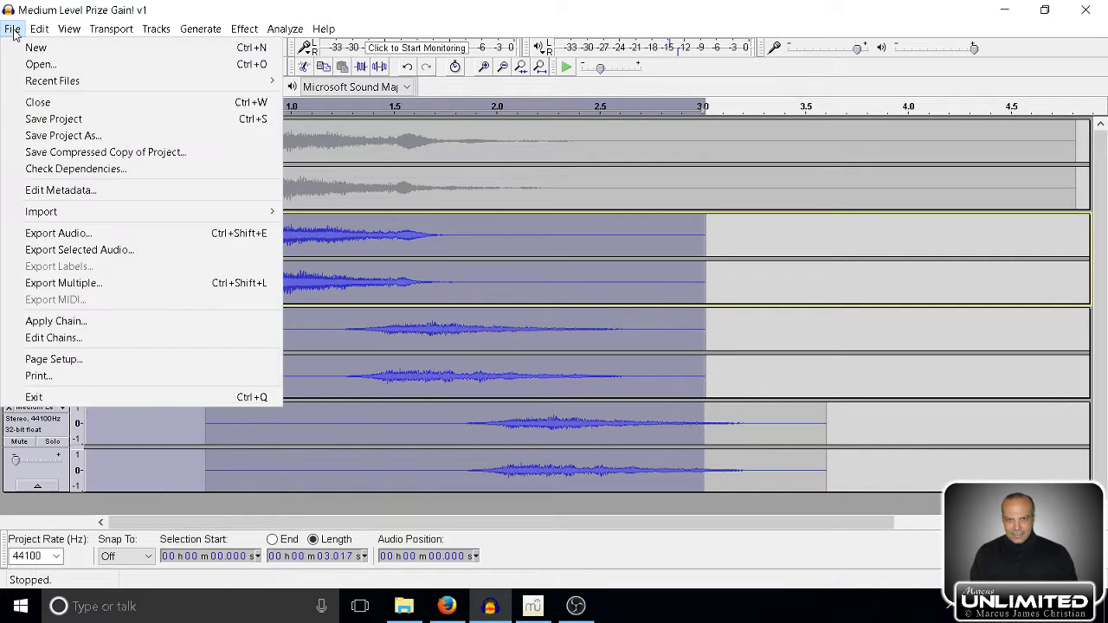
click(144, 252)
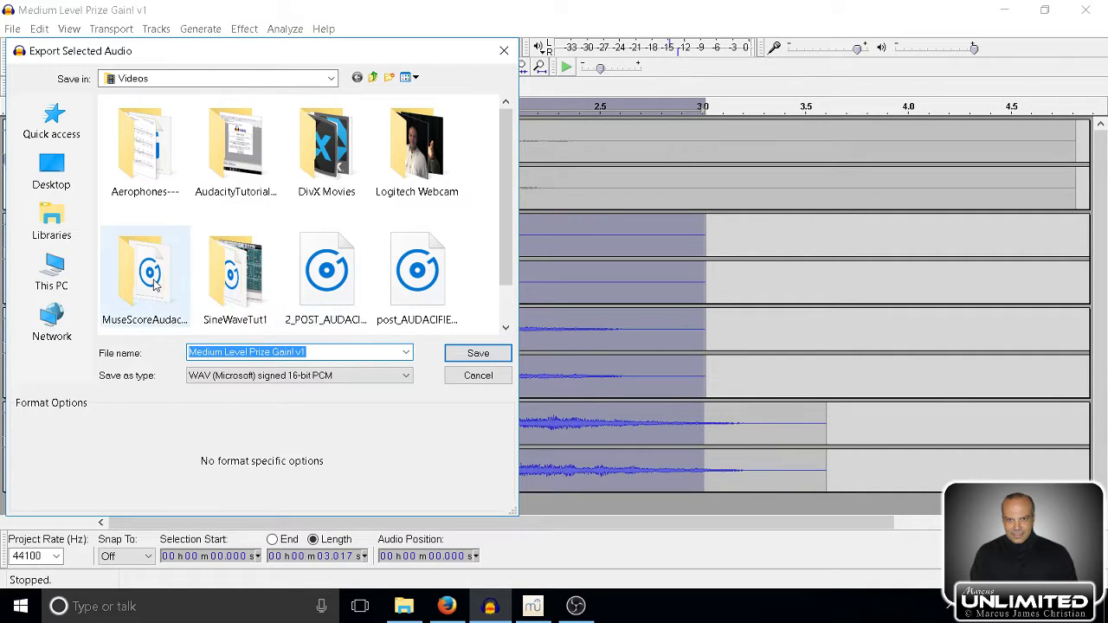
click(152, 284)
double_click(152, 284)
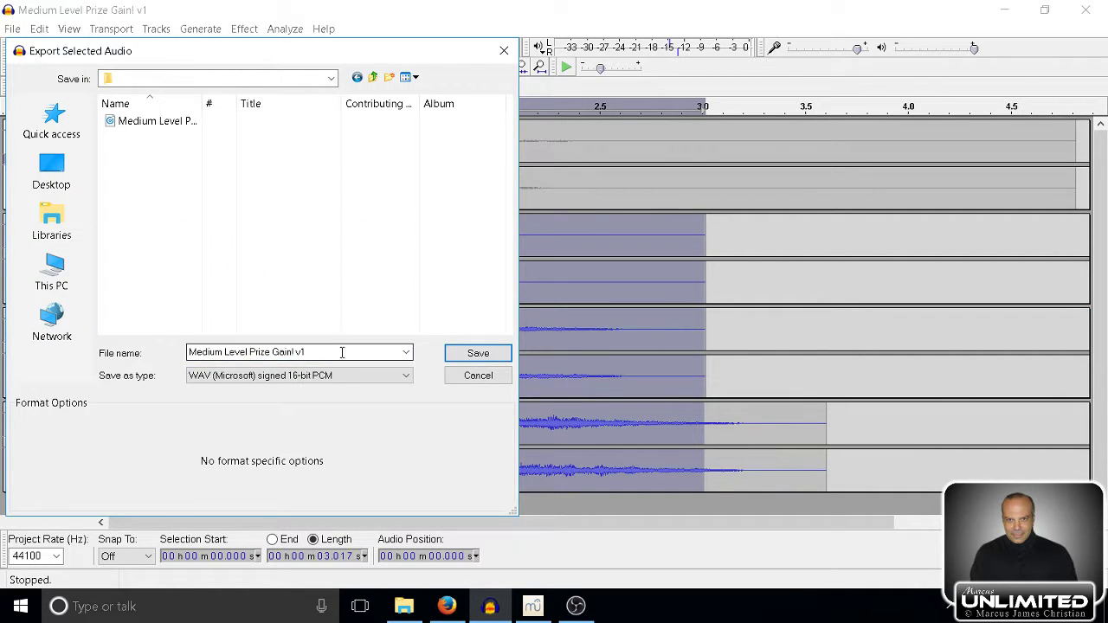
- Name the export file "POST AUD-Medium Level Prize Gain! v1"
click(190, 352)
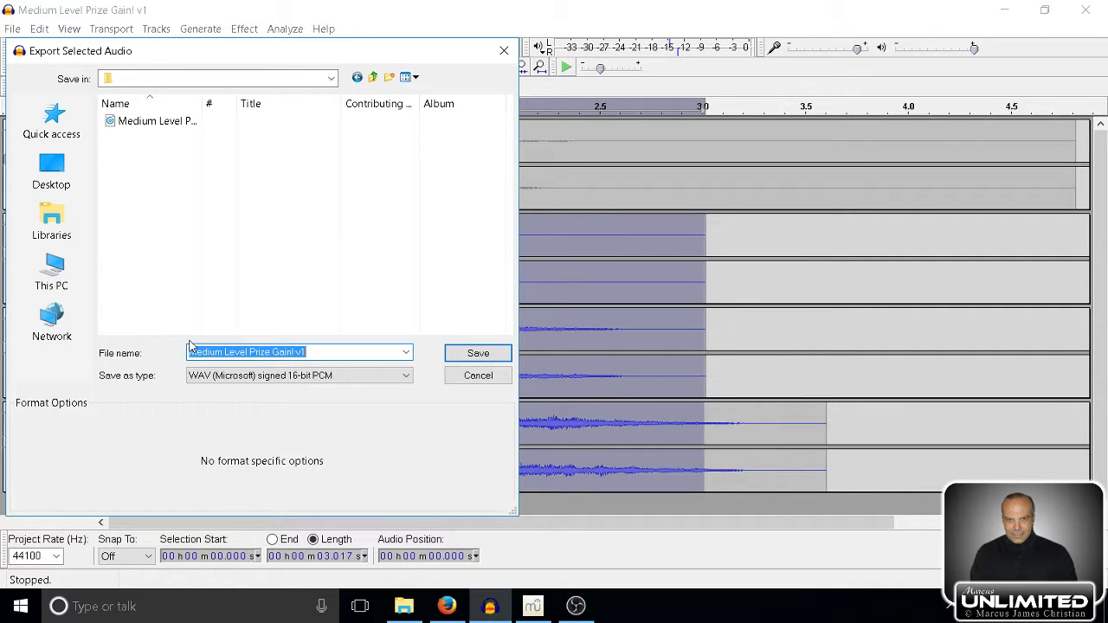
click(190, 346)
text(POST A)
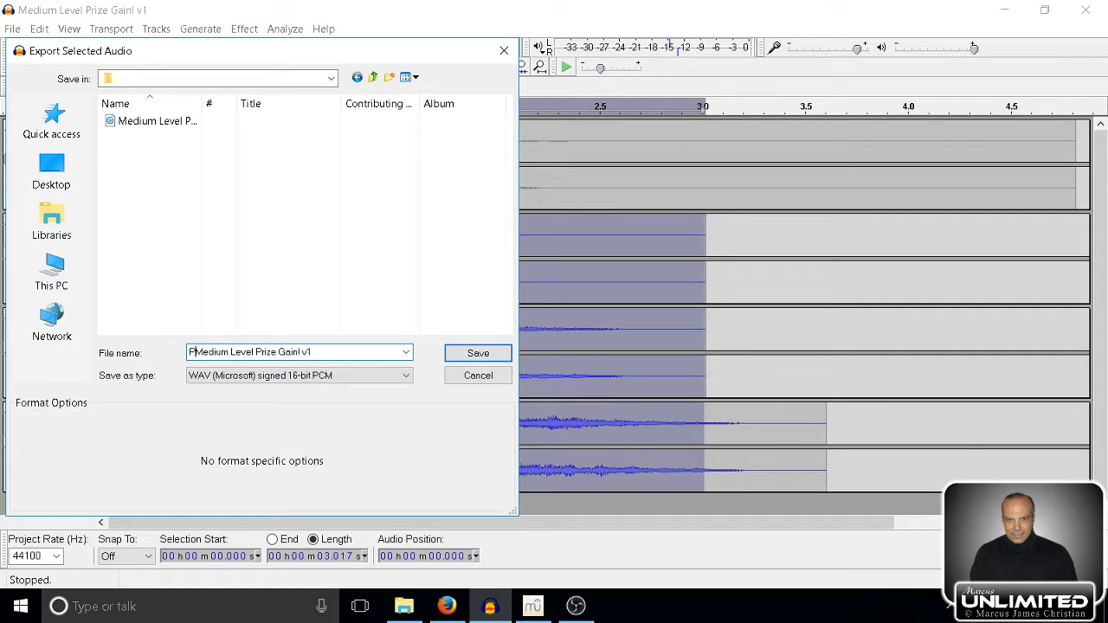
text(UDA)
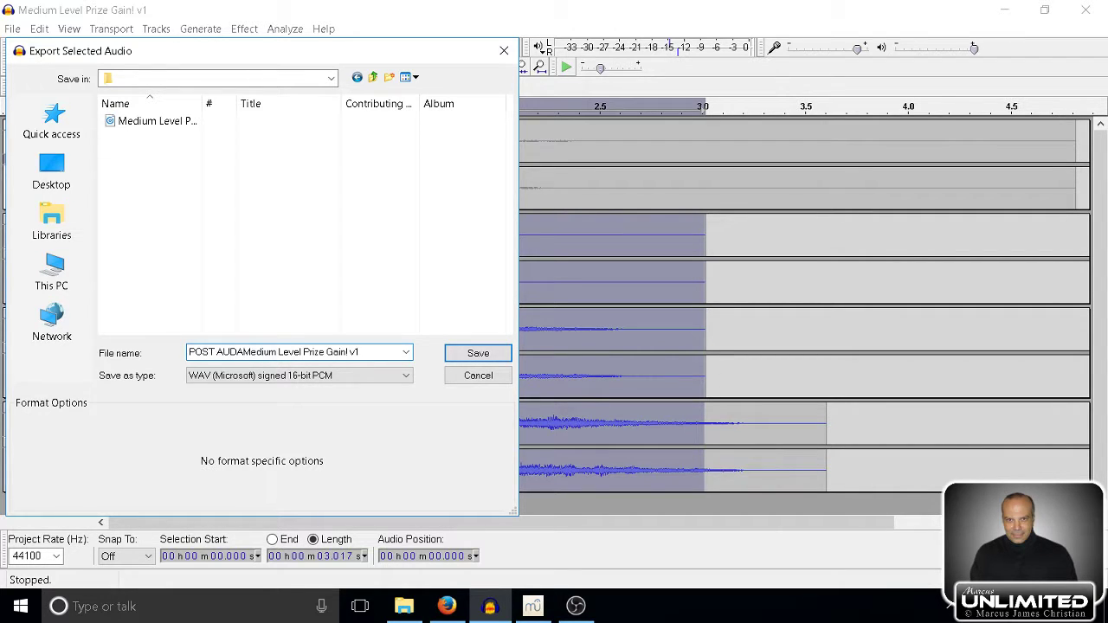
key(BackSpace)
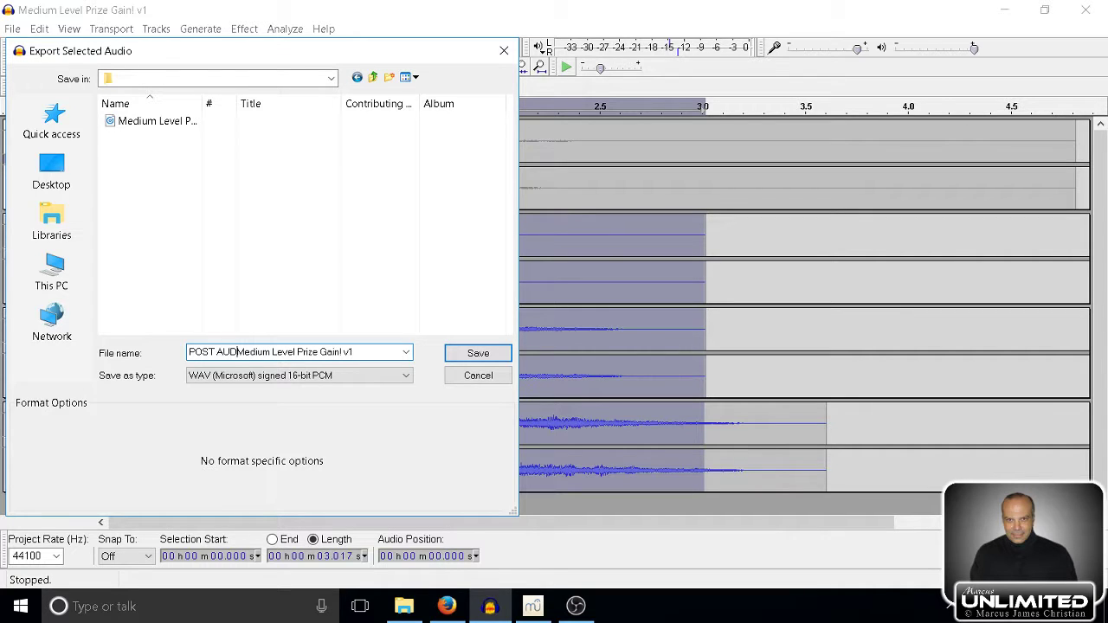
text(-)
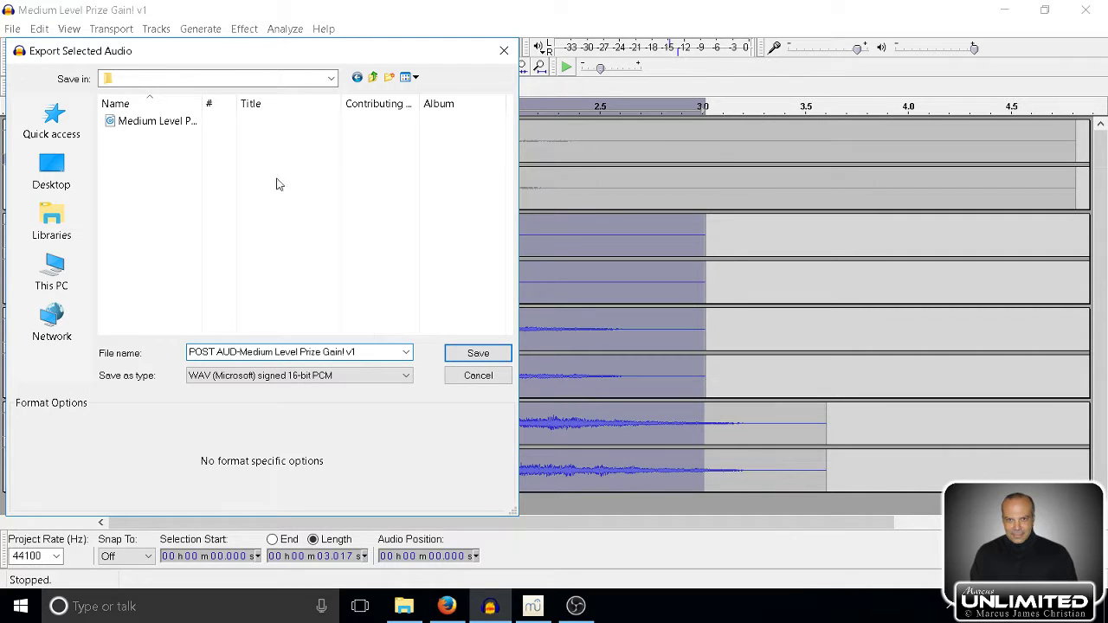
- Save the selected tracks as a WAV (Microsoft) signed 16-bit PCM file, accepting the stereo mixdown and the existing metadata
drag(205, 103, 324, 102)
drag(323, 102, 265, 103)
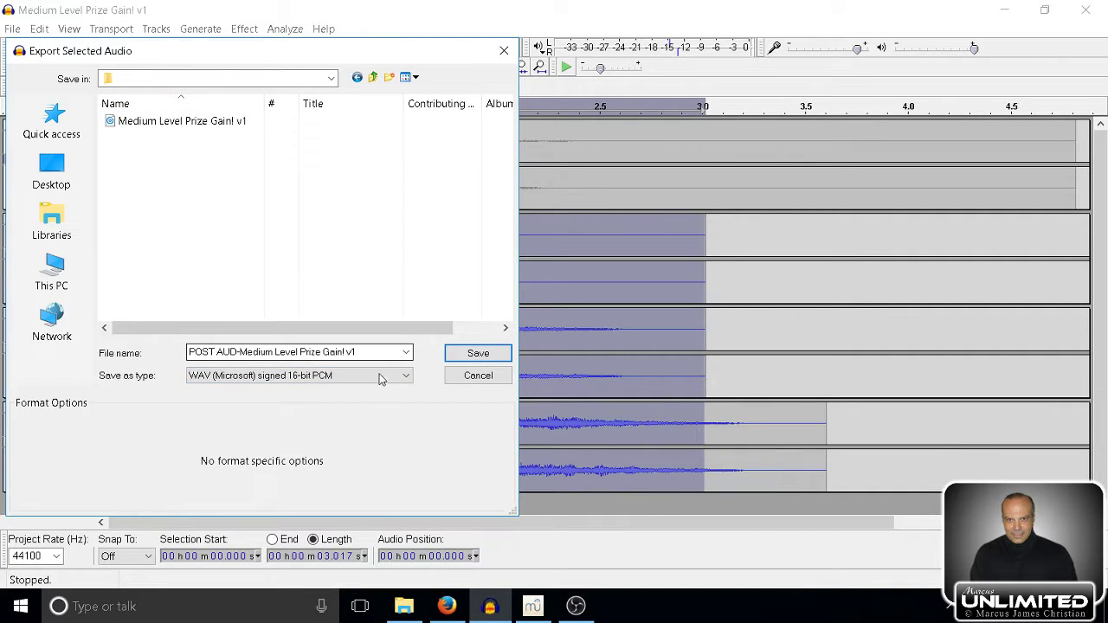
click(495, 354)
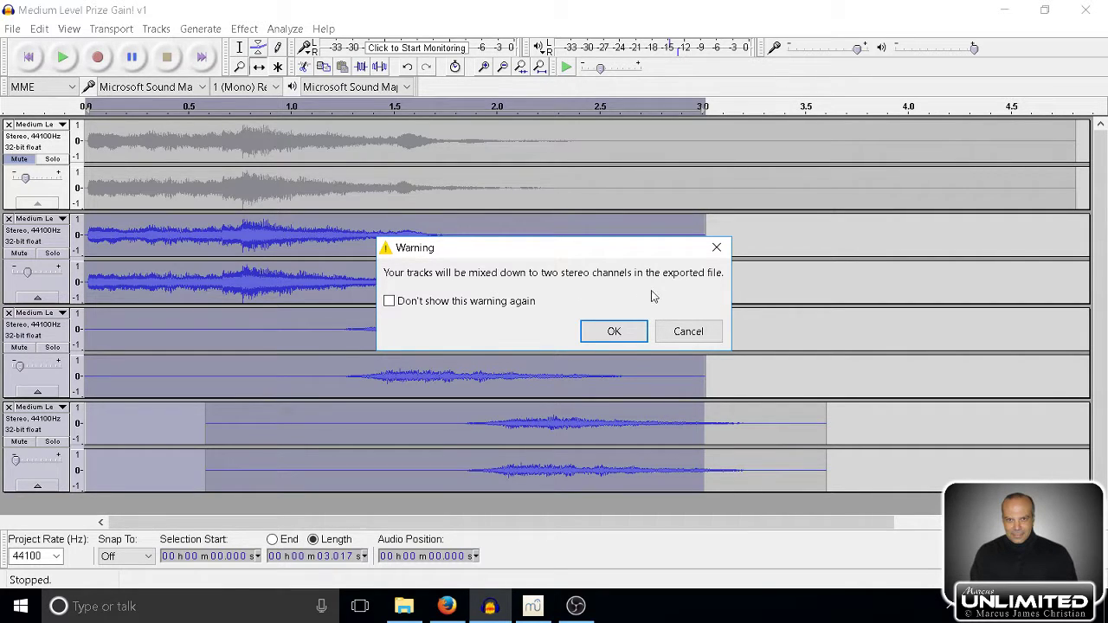
click(630, 332)
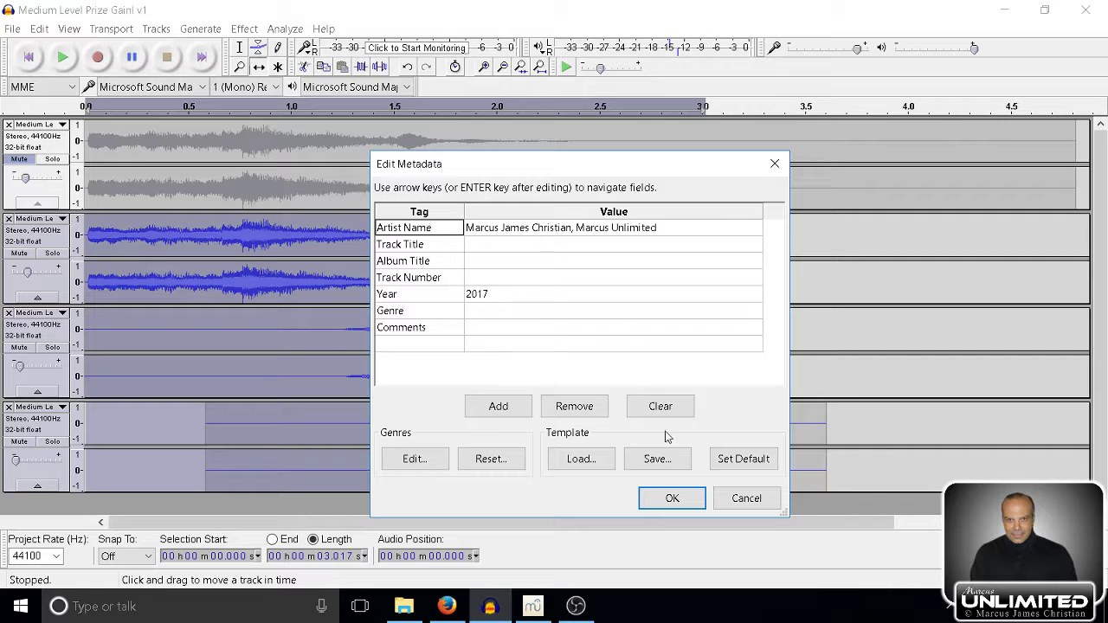
click(695, 499)
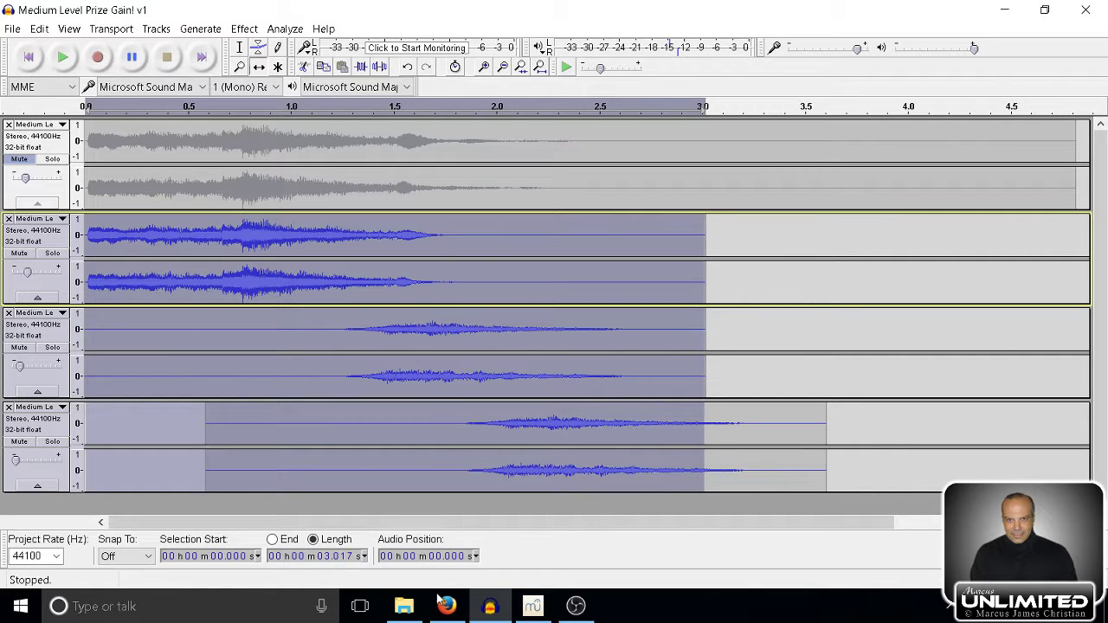
- In File Explorer, open the MuseScoreAudacityTutorial-HowToCreateUnityStyleMusicalSoundFXGameAssets folder in Videos and widen the name column to show full file names
click(408, 607)
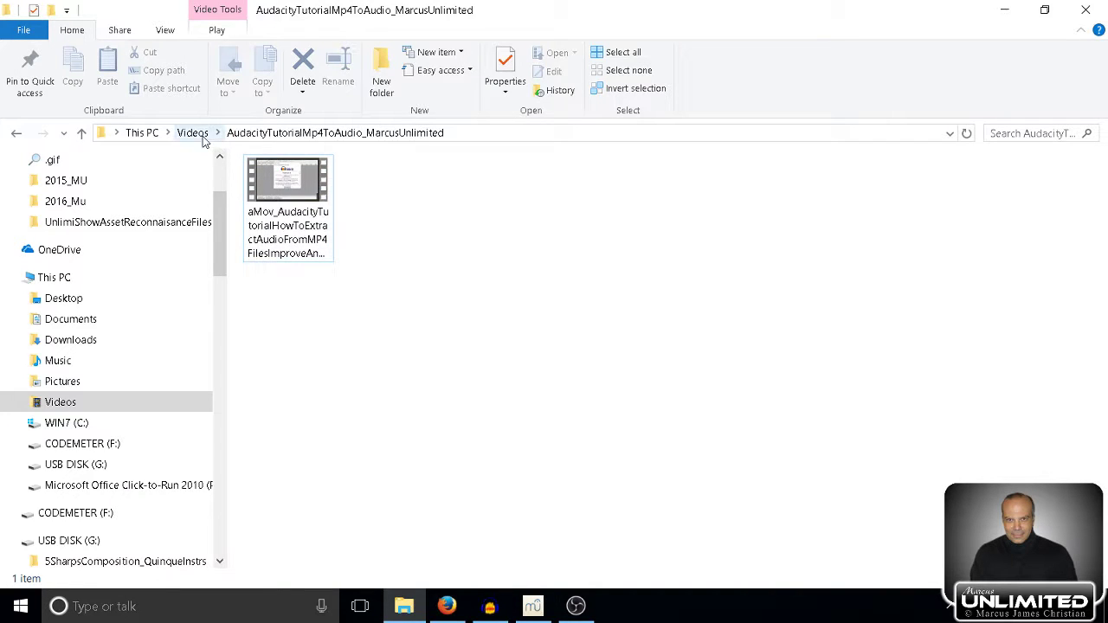
click(202, 138)
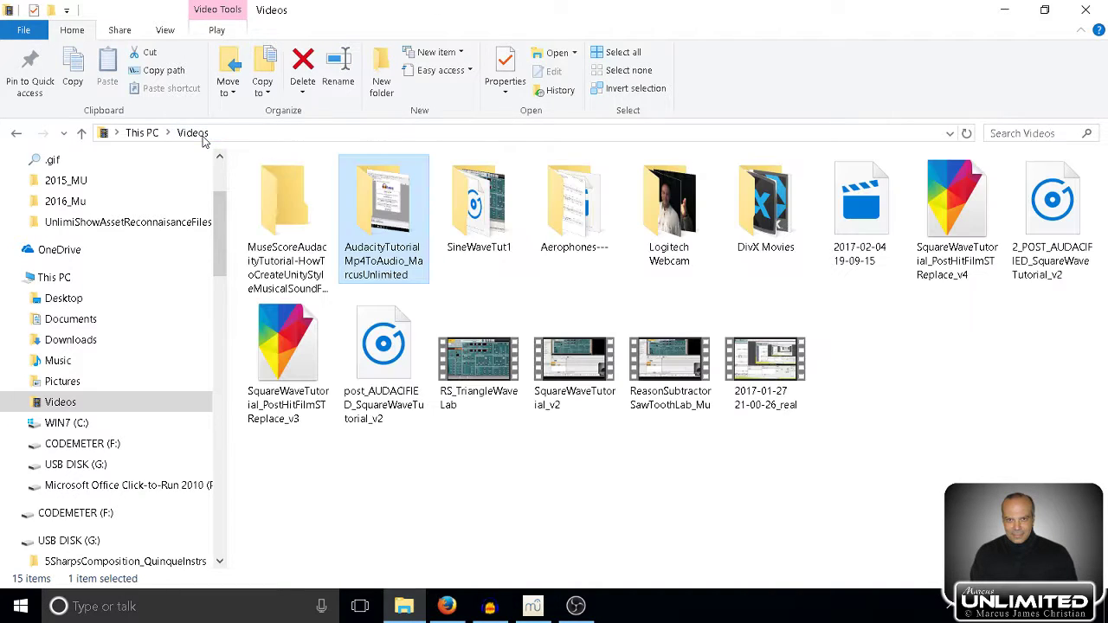
double_click(295, 227)
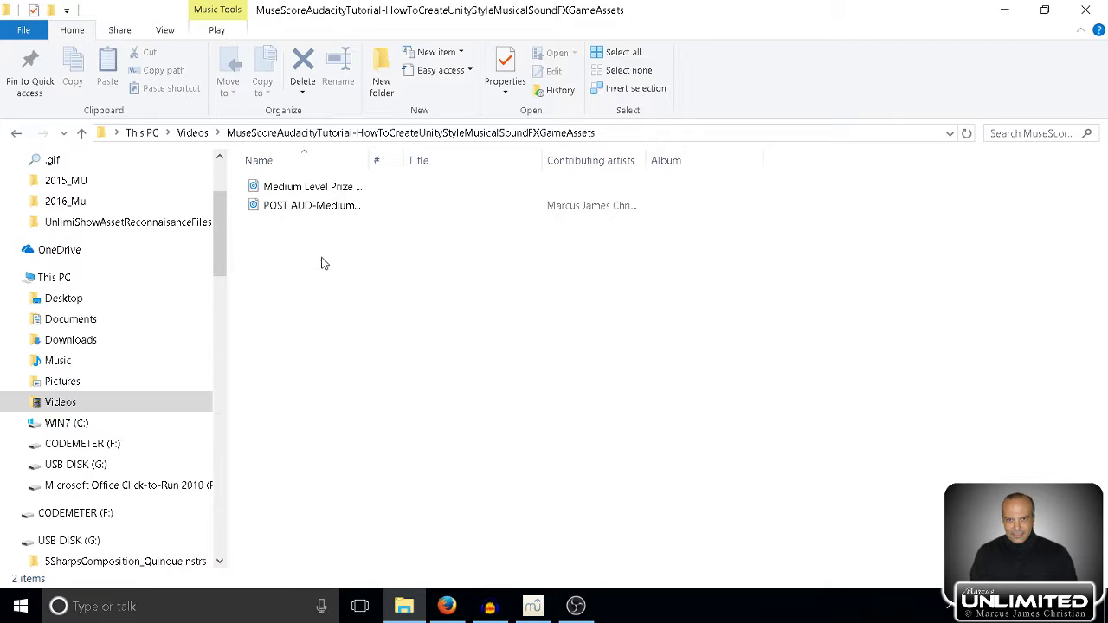
drag(368, 162, 543, 151)
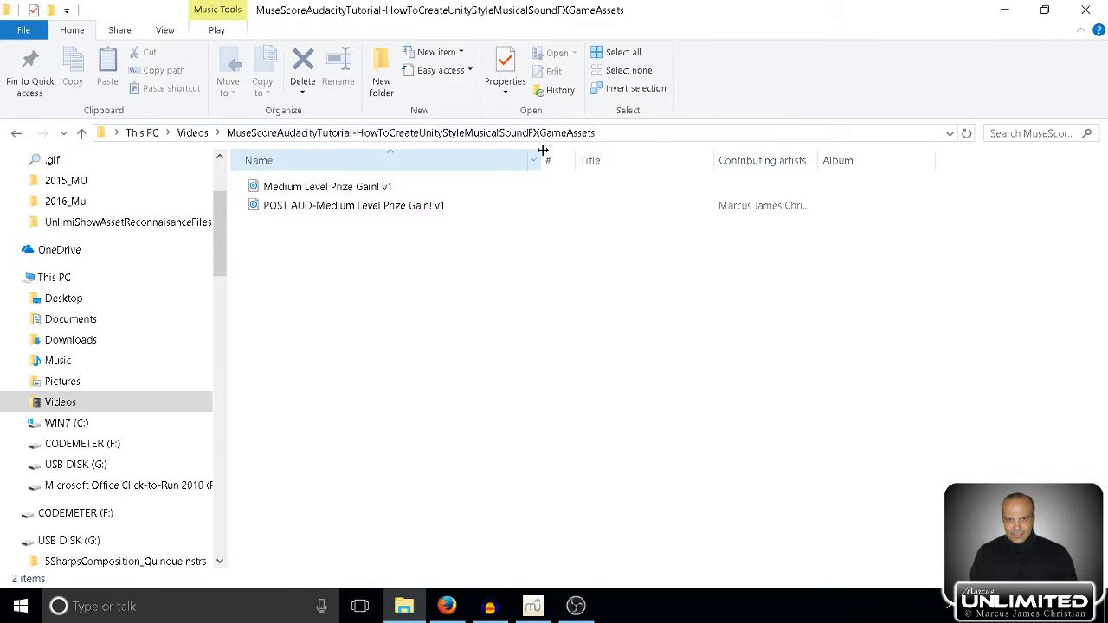
- Play the exported "POST AUD-Medium Level Prize Gain! v1" file in Groove Music and close the player
click(275, 186)
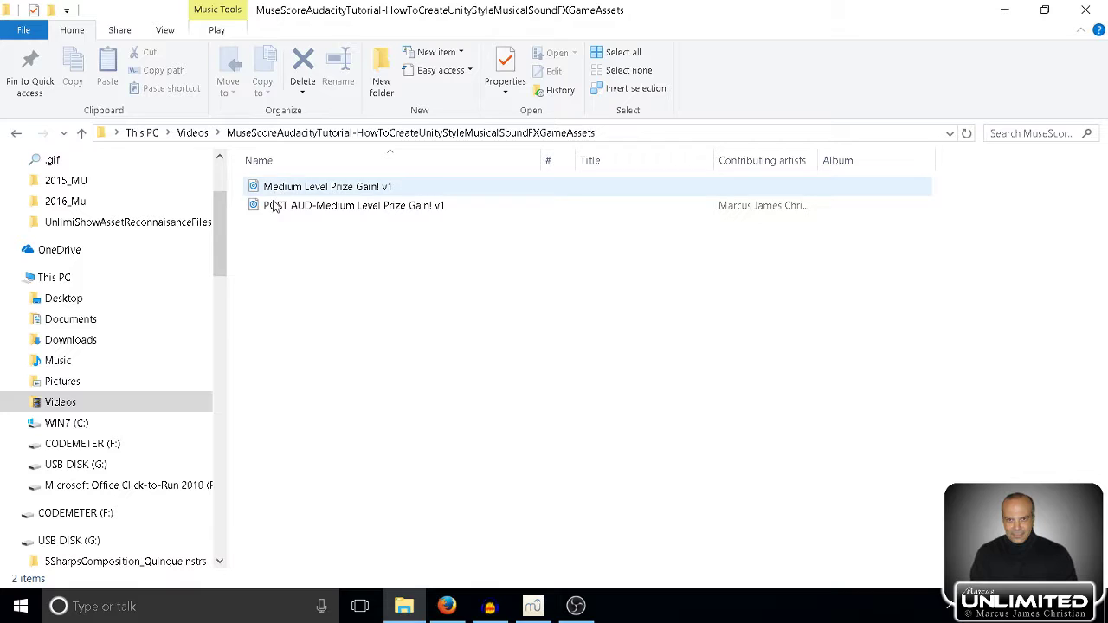
click(274, 205)
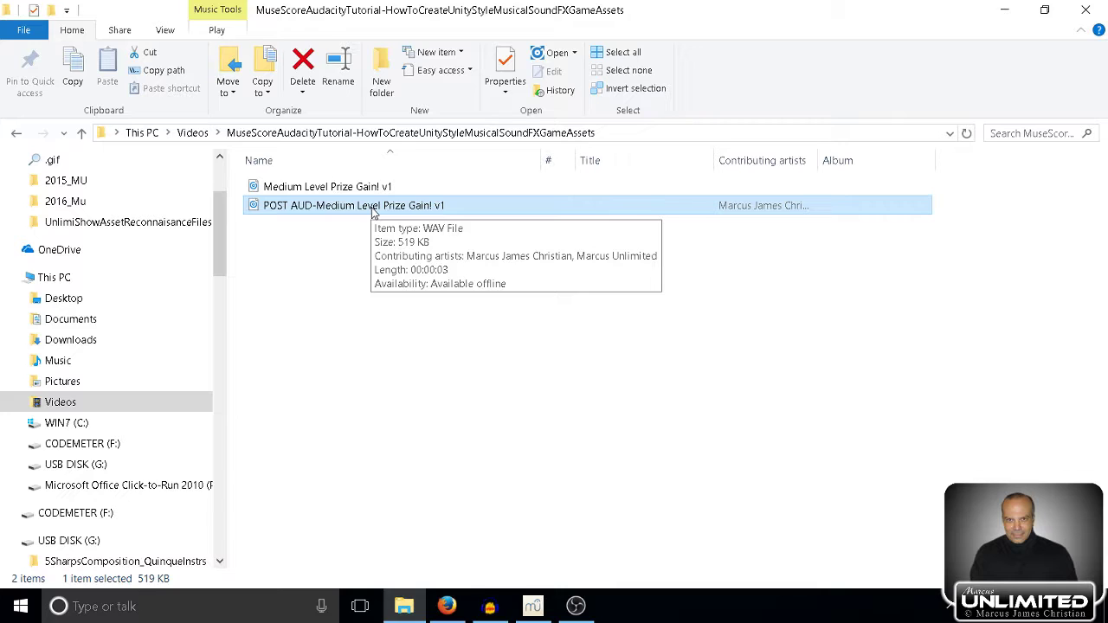
click(346, 286)
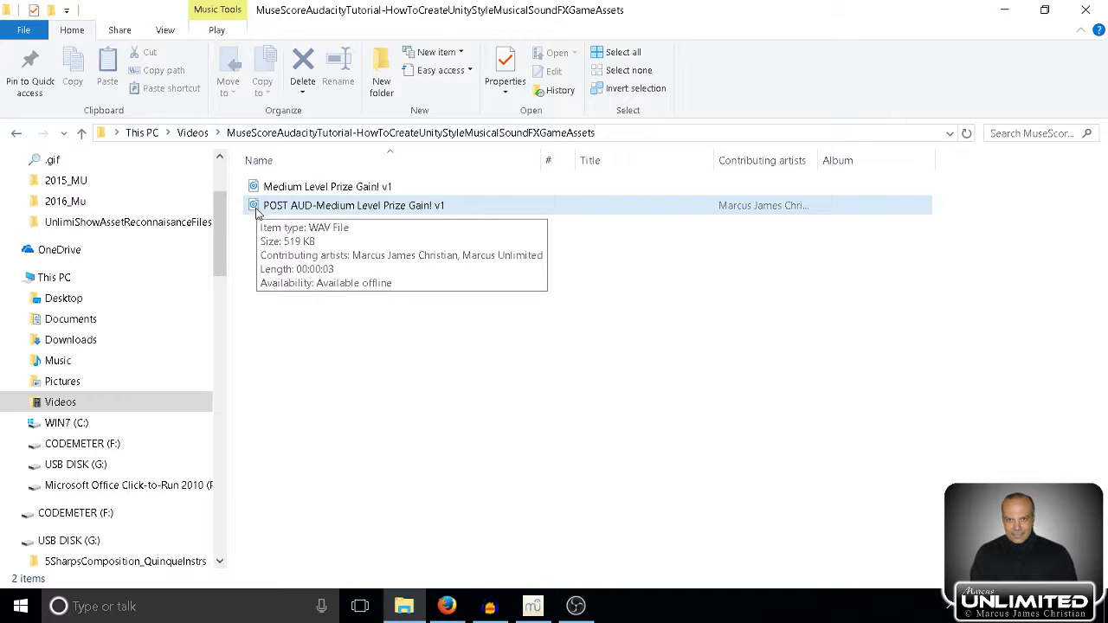
double_click(257, 213)
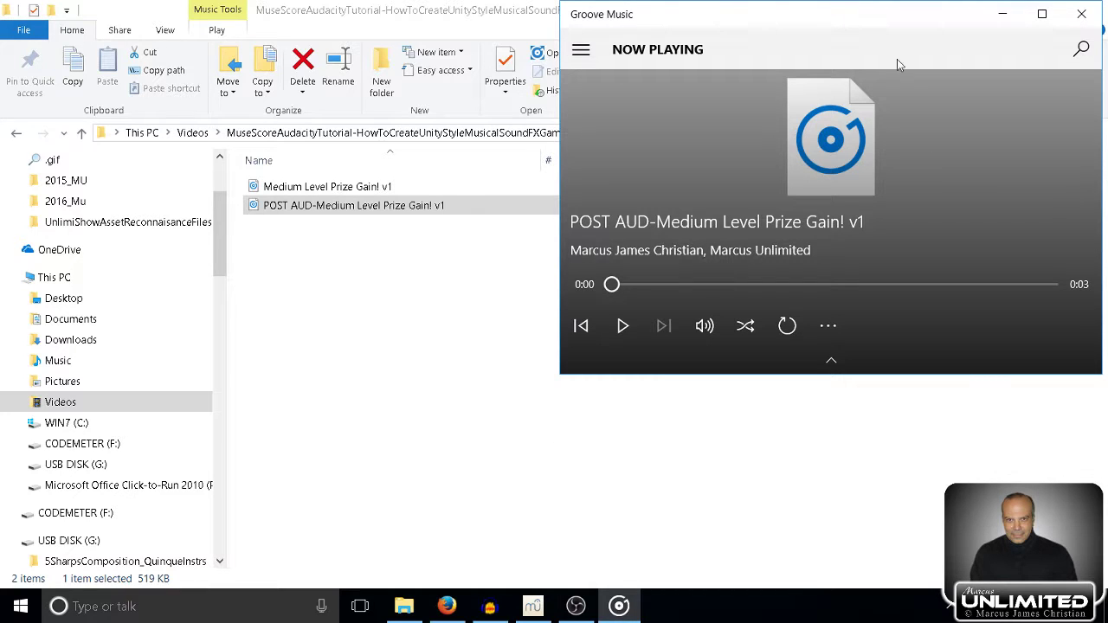
click(1081, 14)
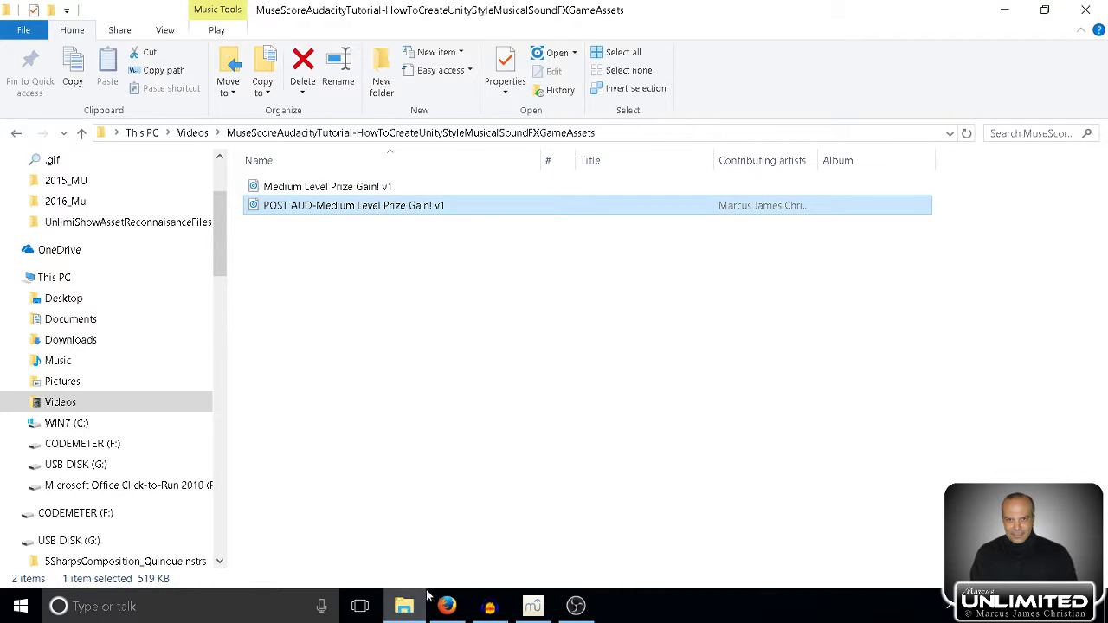
- Check the Audacity project, then switch to MuseScore and play the original score from the beginning
click(491, 608)
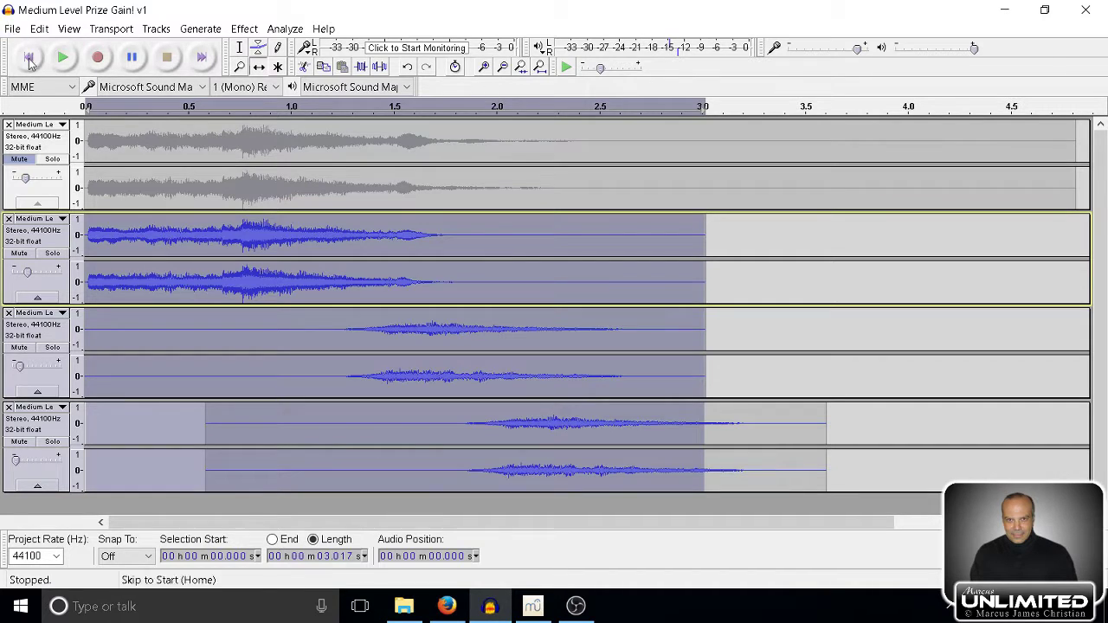
click(536, 610)
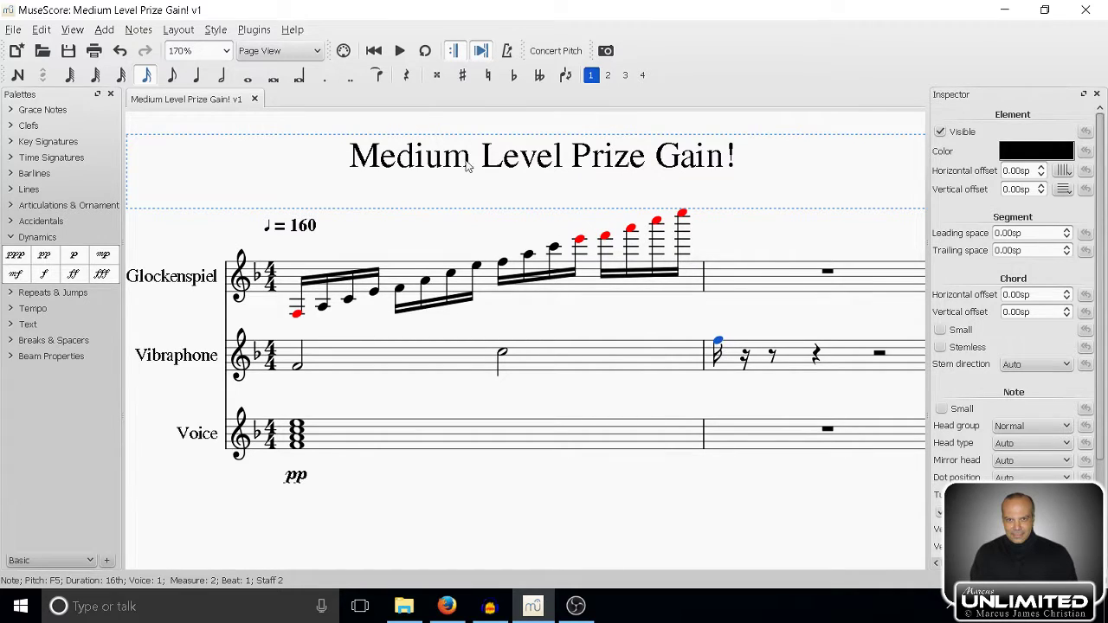
click(374, 51)
click(399, 51)
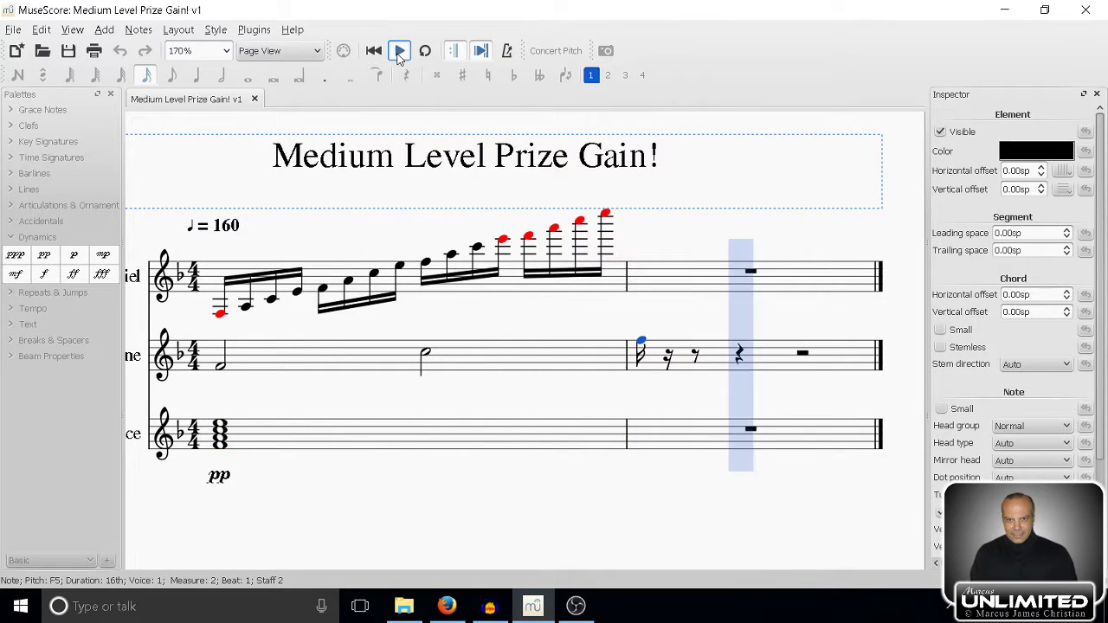
- Return to Audacity and play the layered reverb mix from the start to compare it with the MuseScore original, then stop playback
click(490, 606)
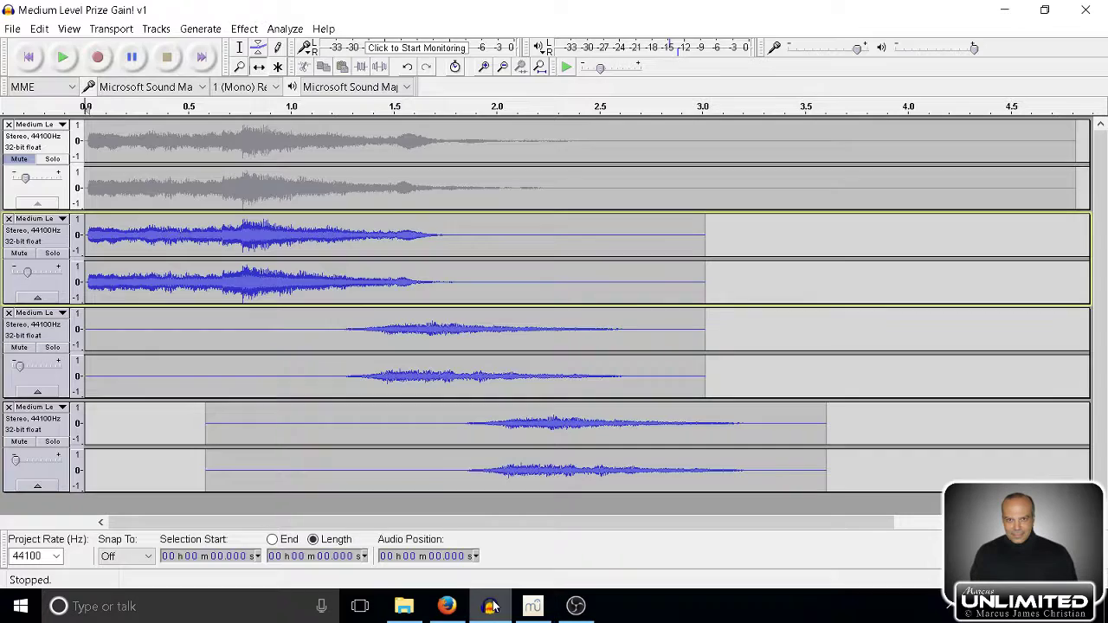
click(63, 58)
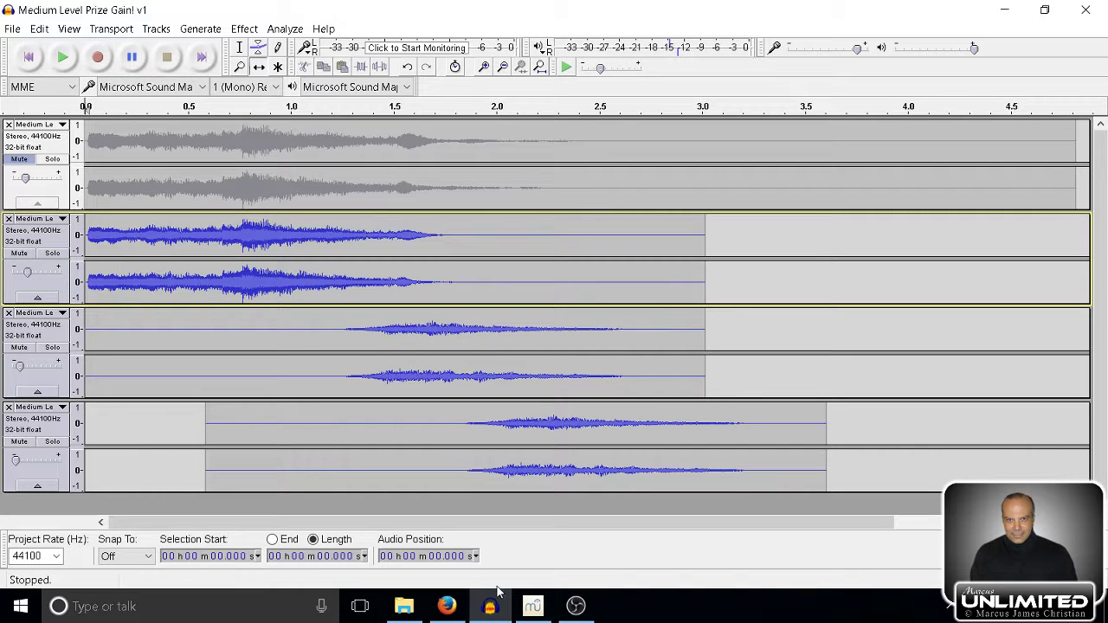
click(532, 606)
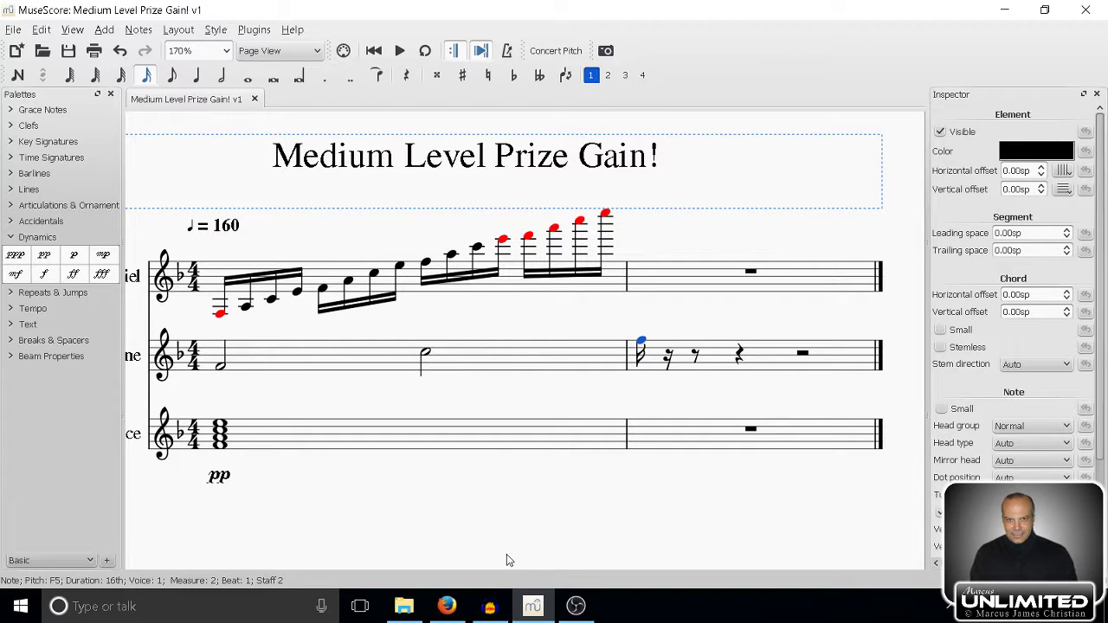
click(489, 605)
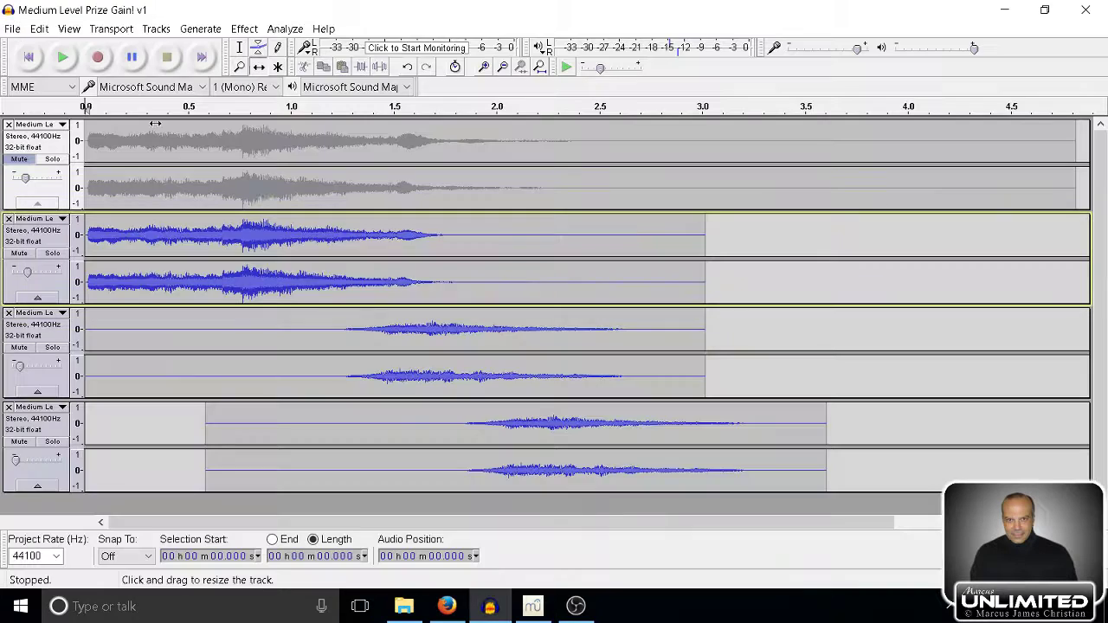
click(64, 57)
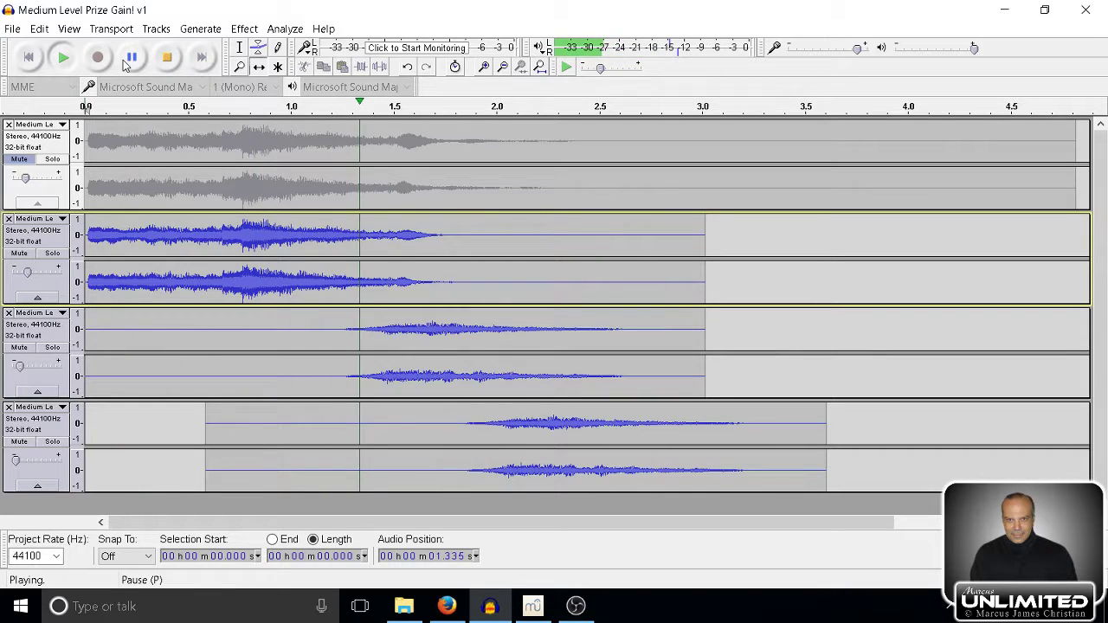
click(170, 59)
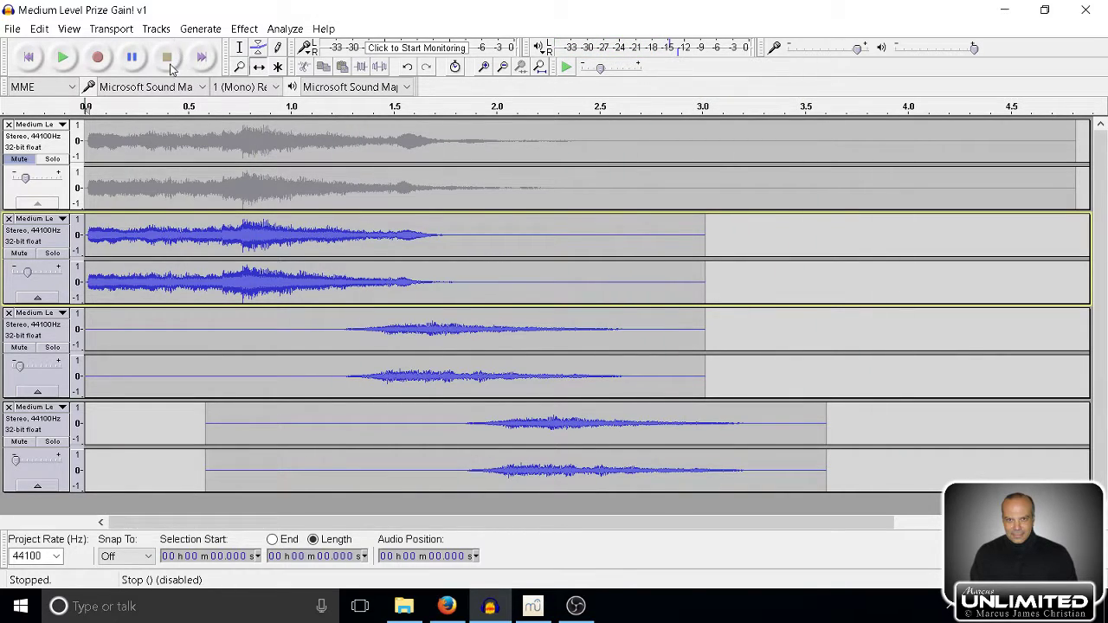